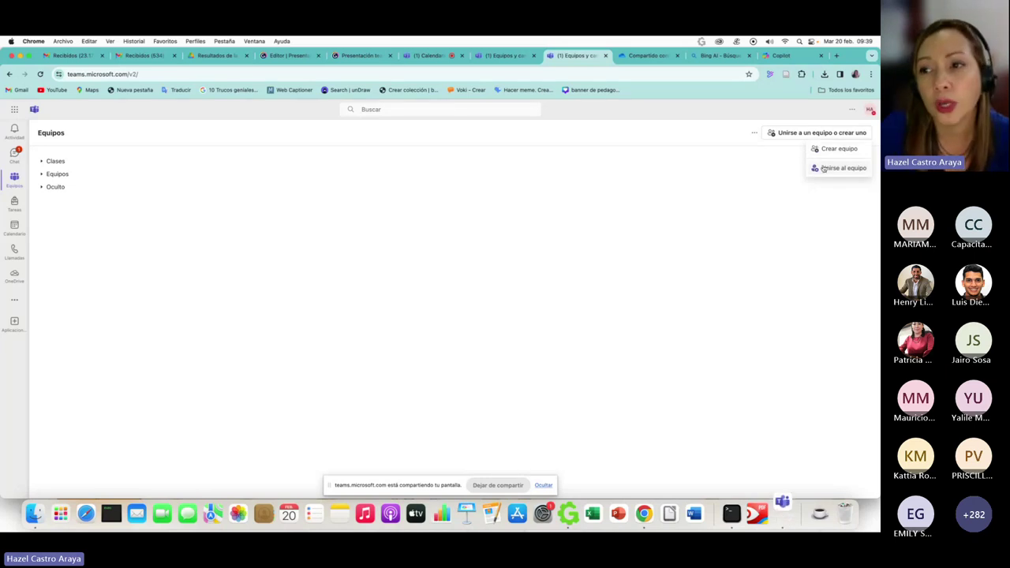
- Browse and search the teams available to join, then leave that view
click(823, 168)
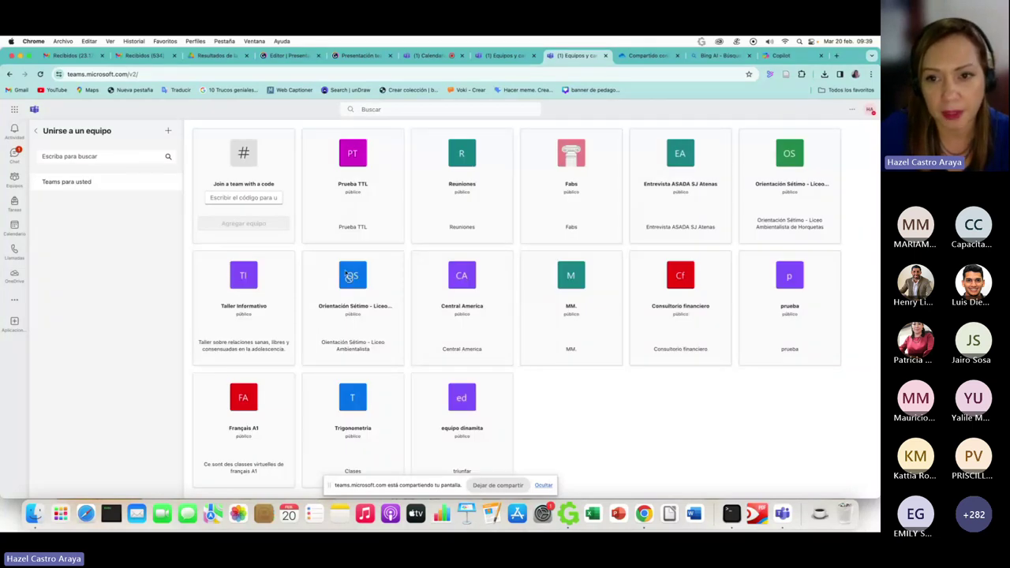
click(58, 156)
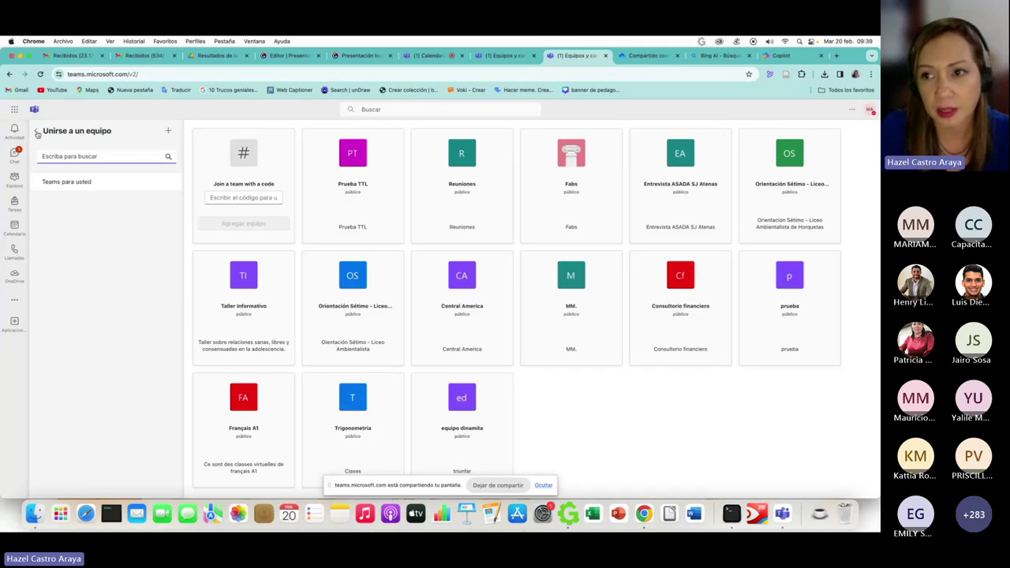
click(37, 134)
- Start a new team from the Equipo básico template and make it private
click(821, 132)
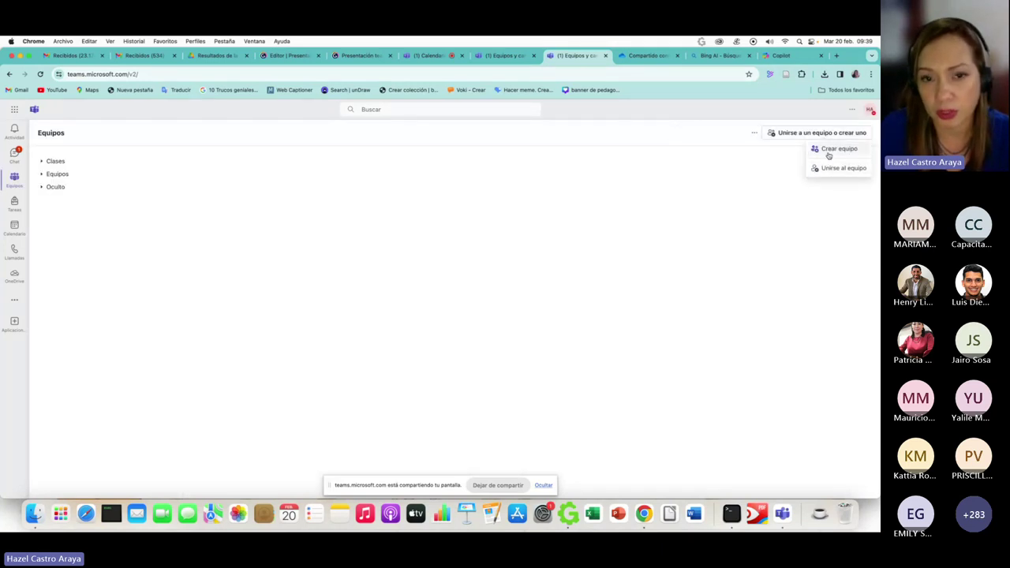
click(828, 150)
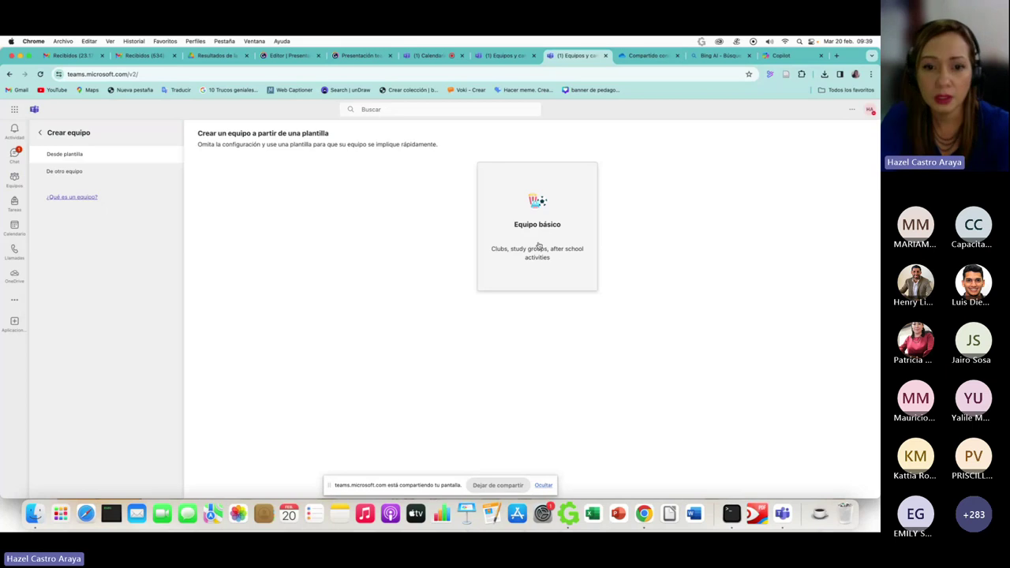
click(537, 245)
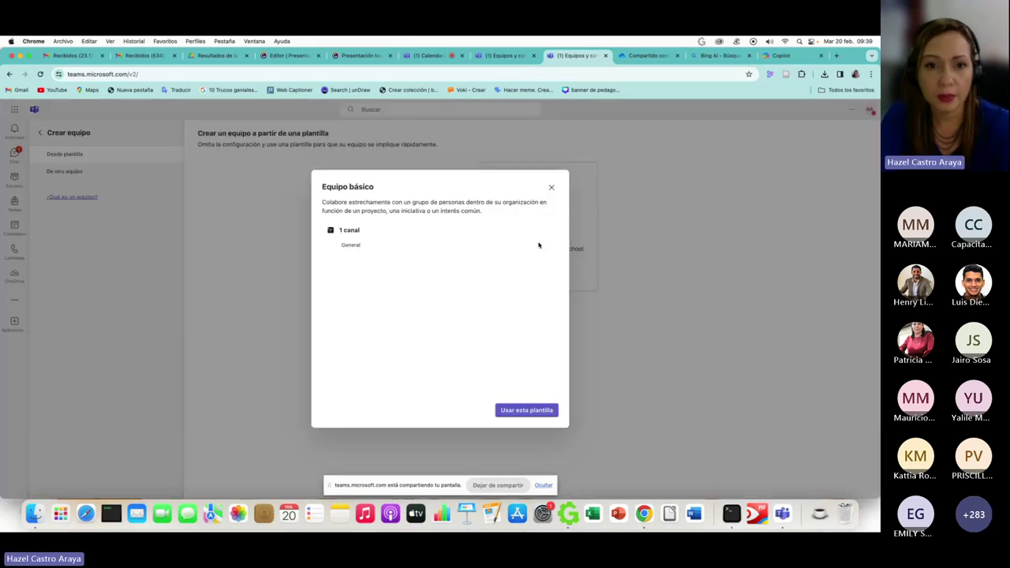
click(526, 409)
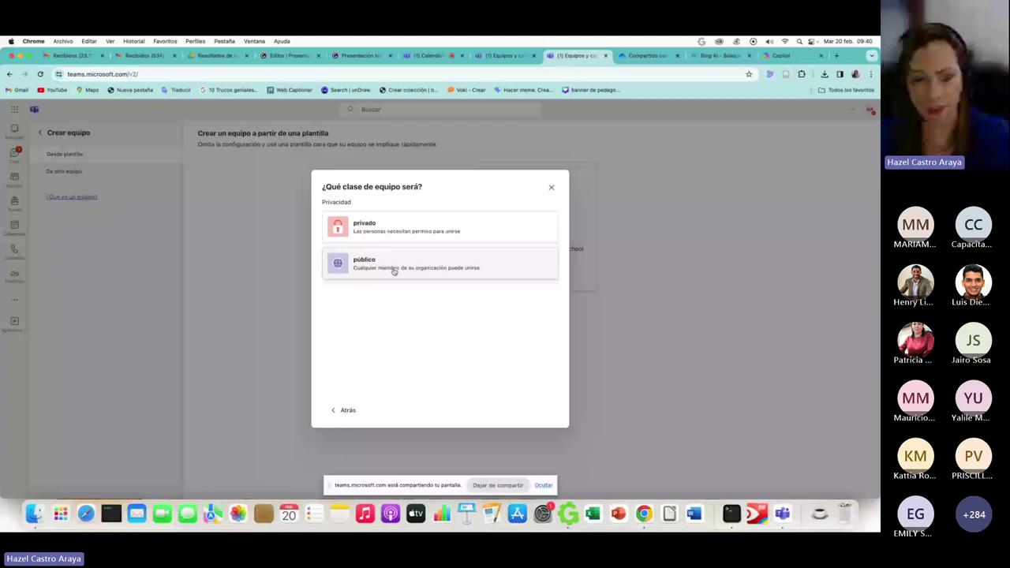
click(375, 229)
- Create the team 'Equipo de prueba' with a description about communicating and uploading documents
click(379, 213)
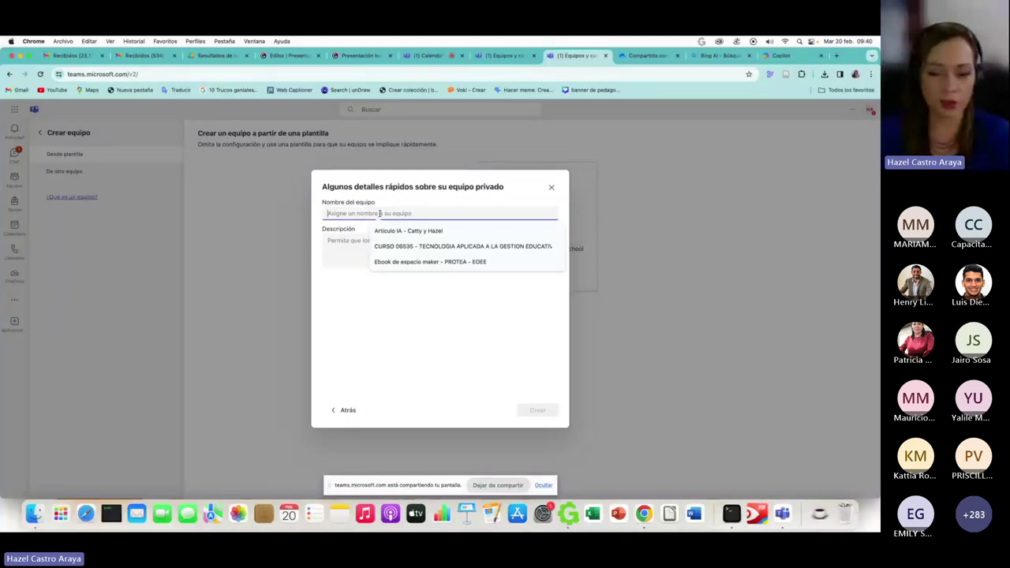
text(Equ)
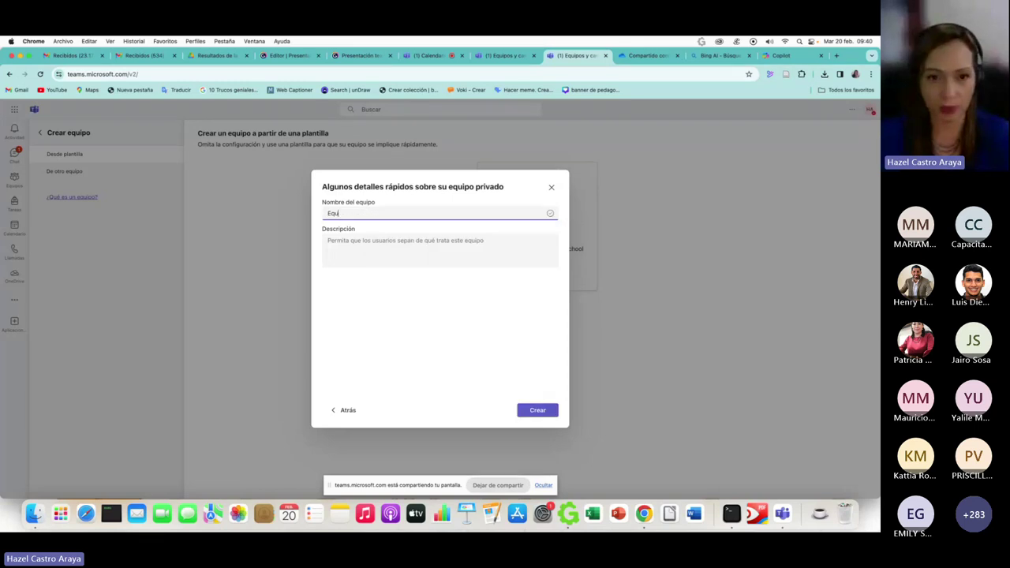
text(ipo de prueba)
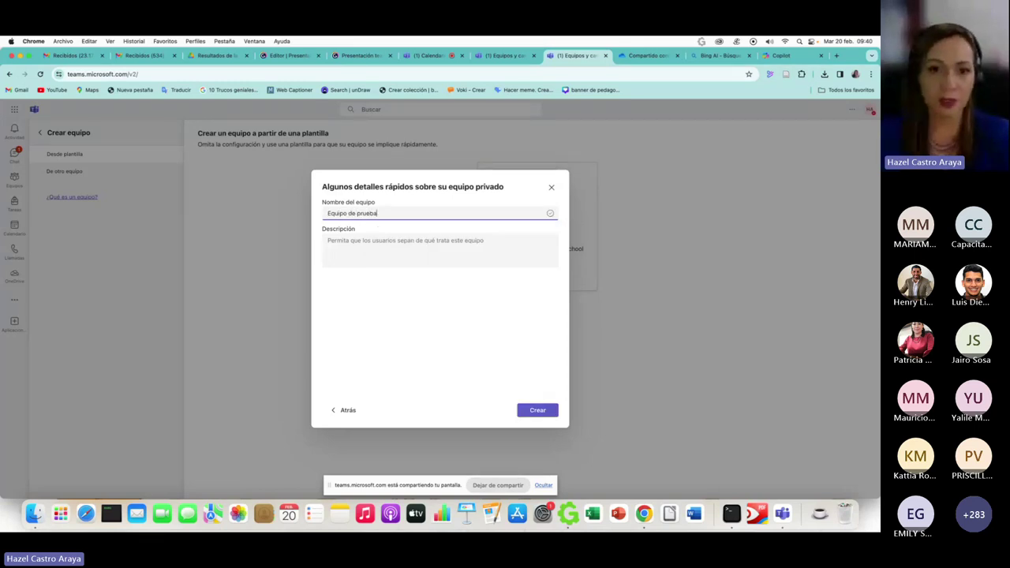
click(395, 247)
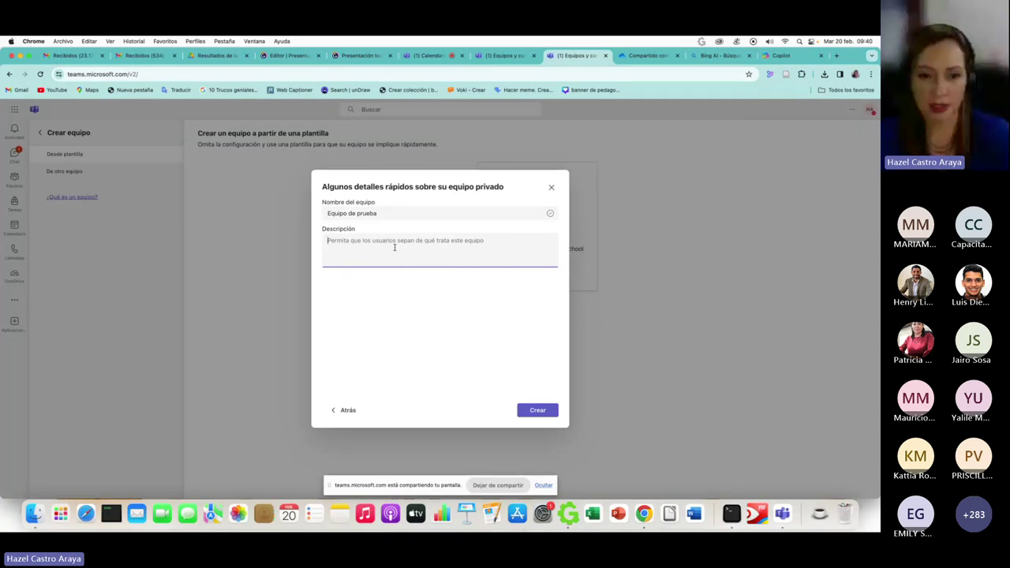
text(Este eq)
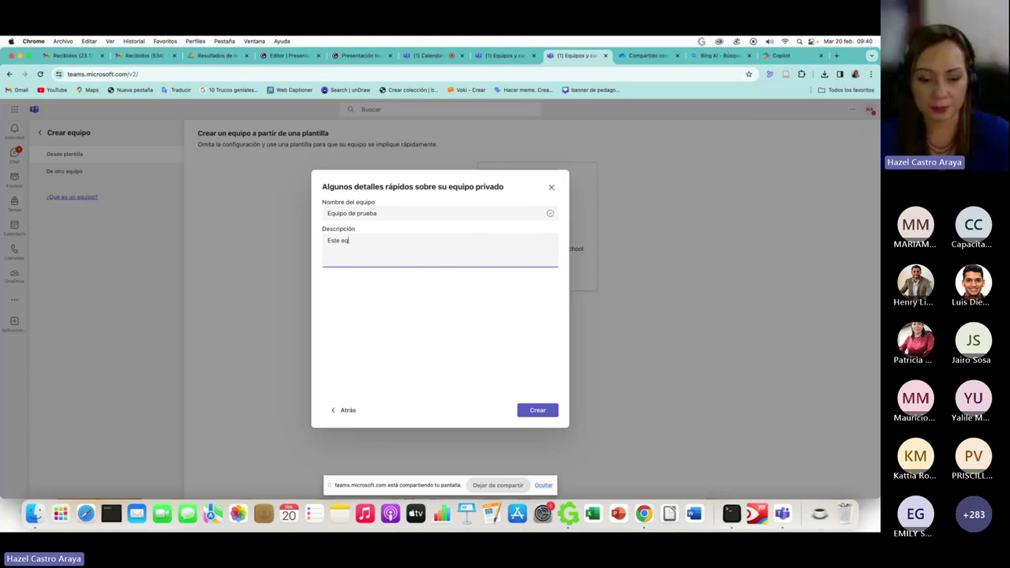
text(uipo es para comu)
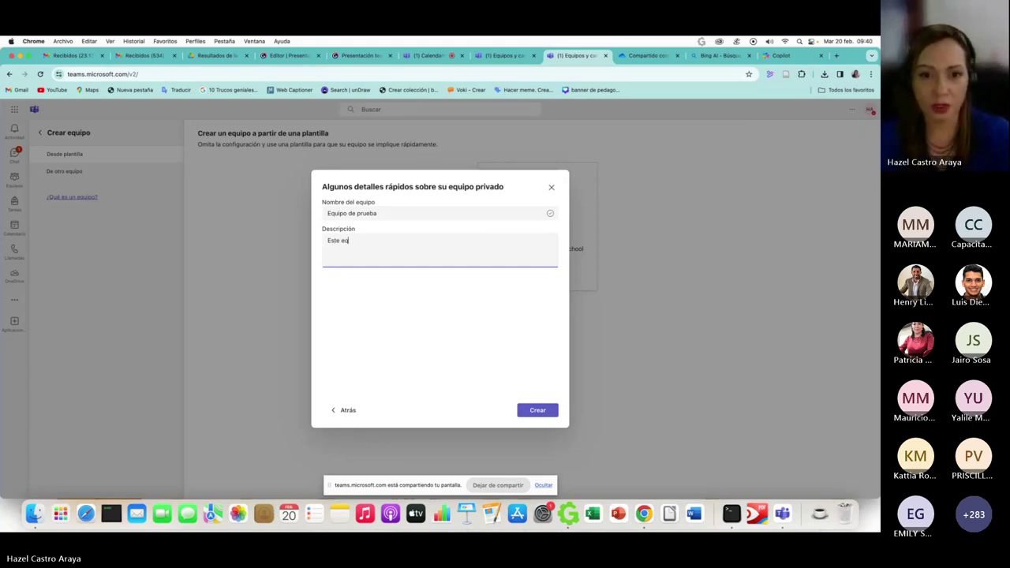
text(nica)
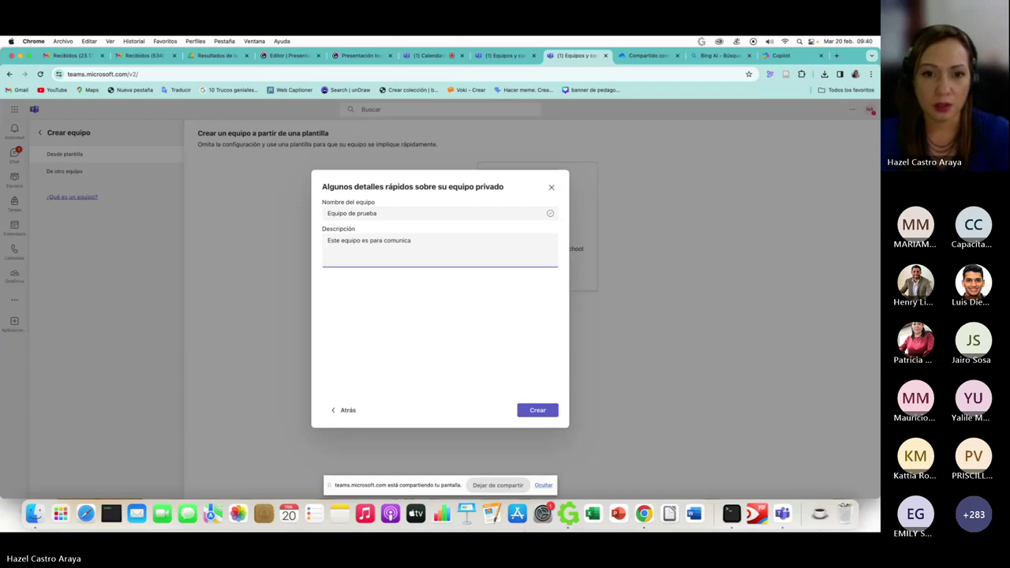
text(rnos y su)
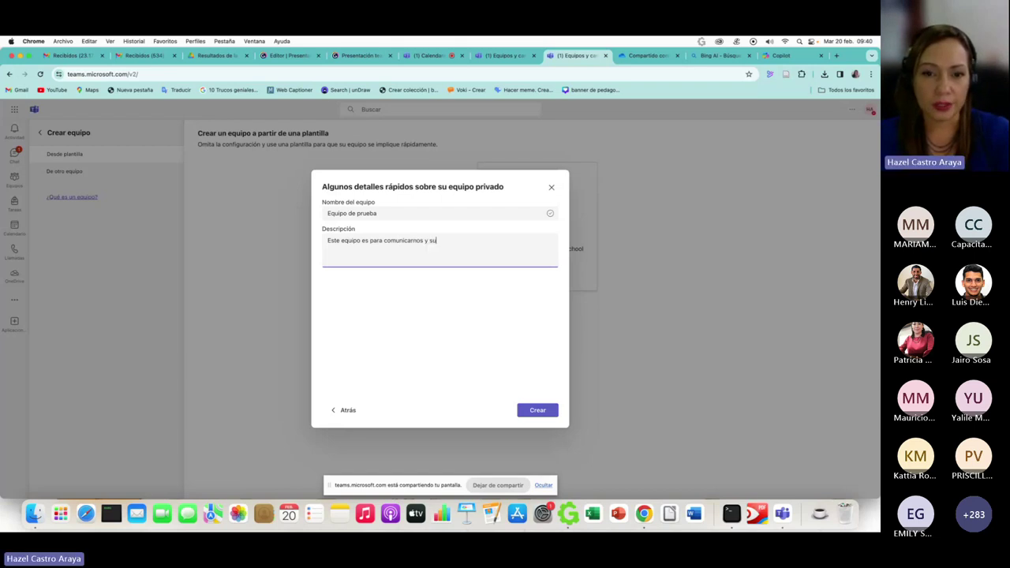
text(bir docum)
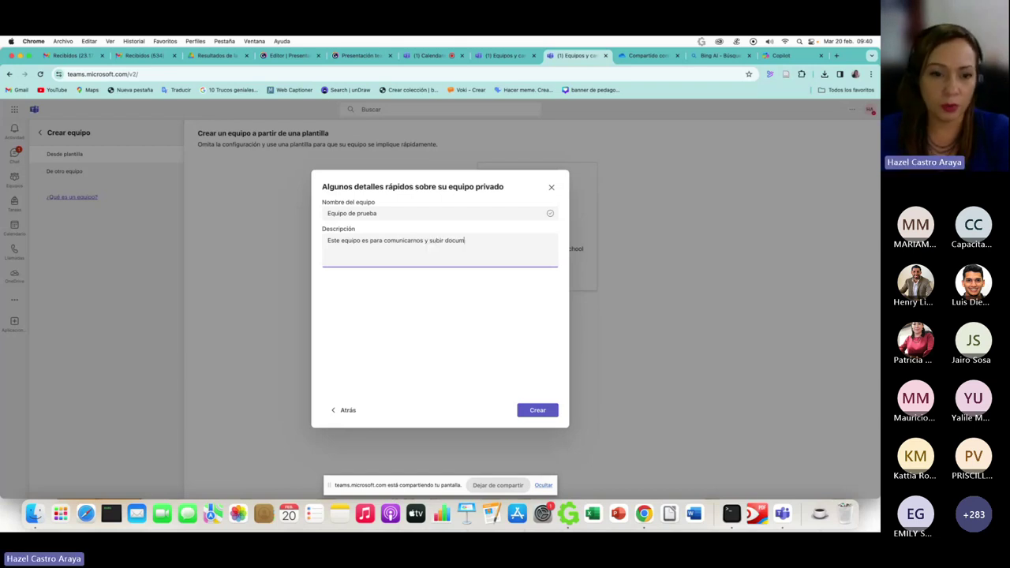
click(555, 413)
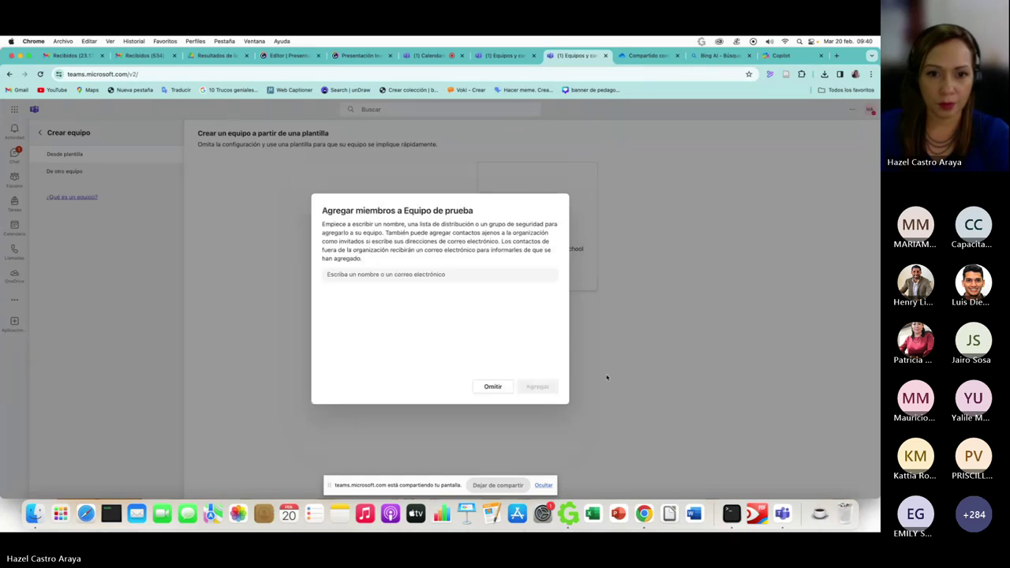
- Search for three colleagues, add each as Miembro, and confirm with Agregar
click(379, 274)
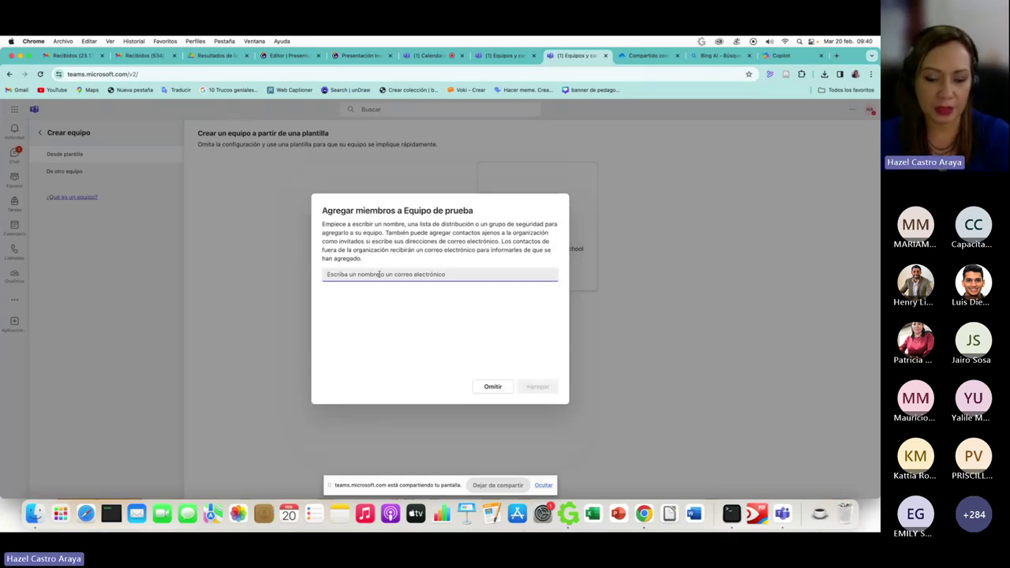
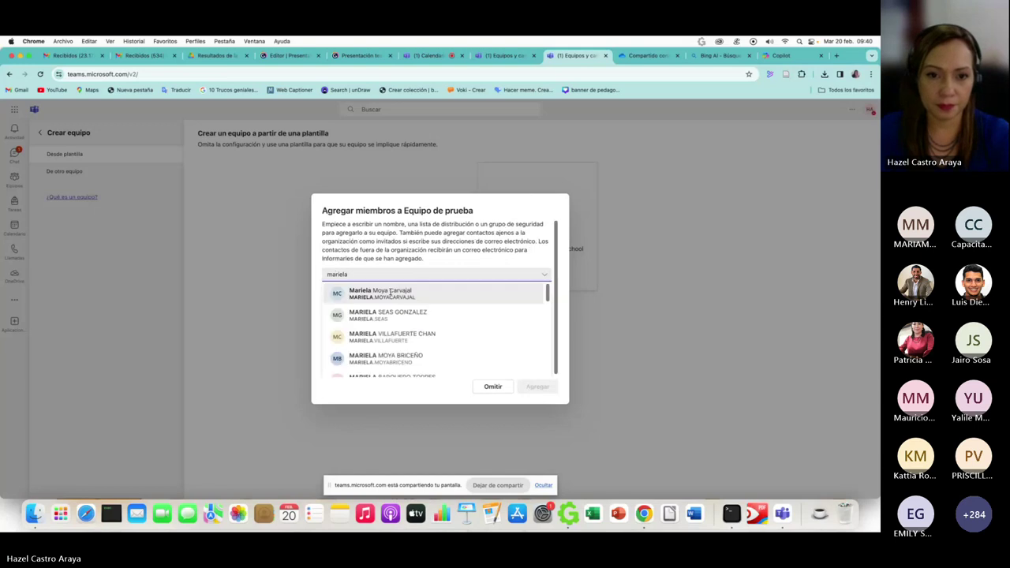
key(Return)
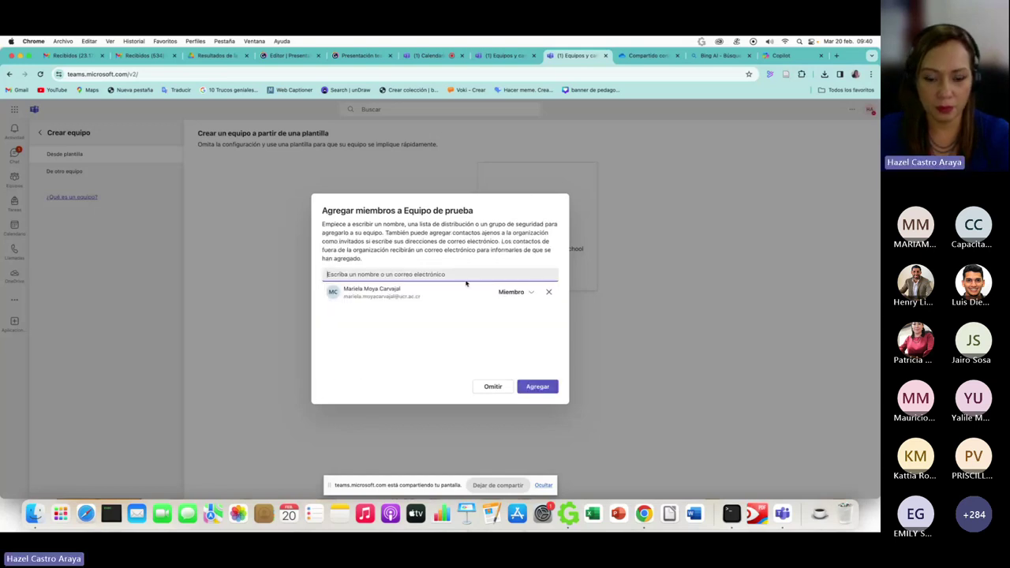
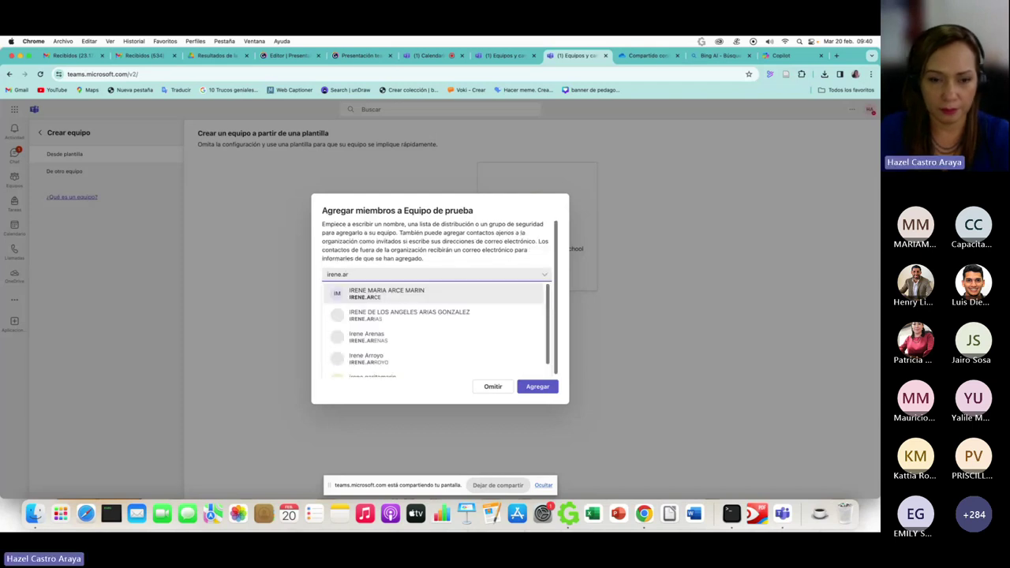
click(440, 296)
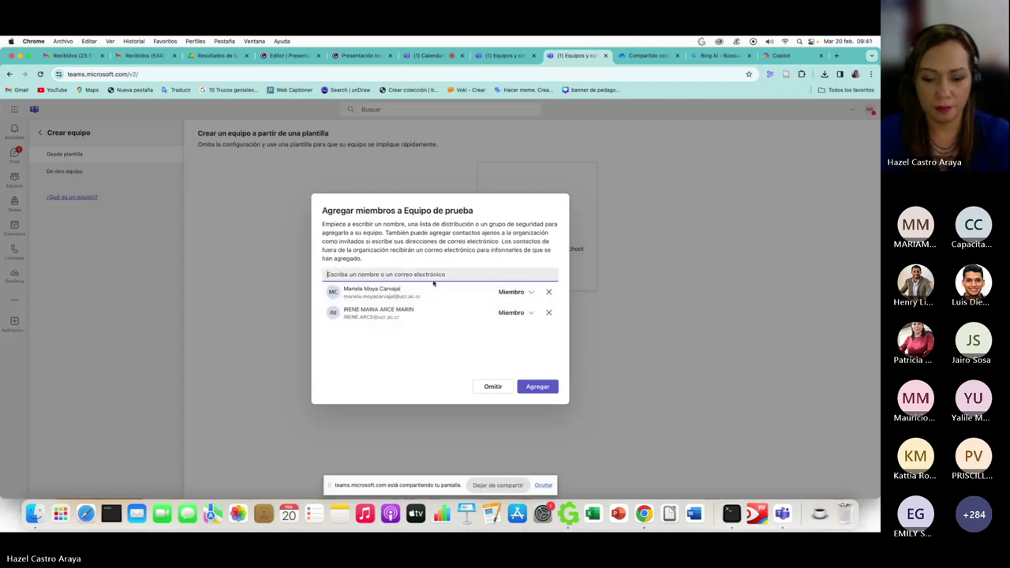
text(sandra)
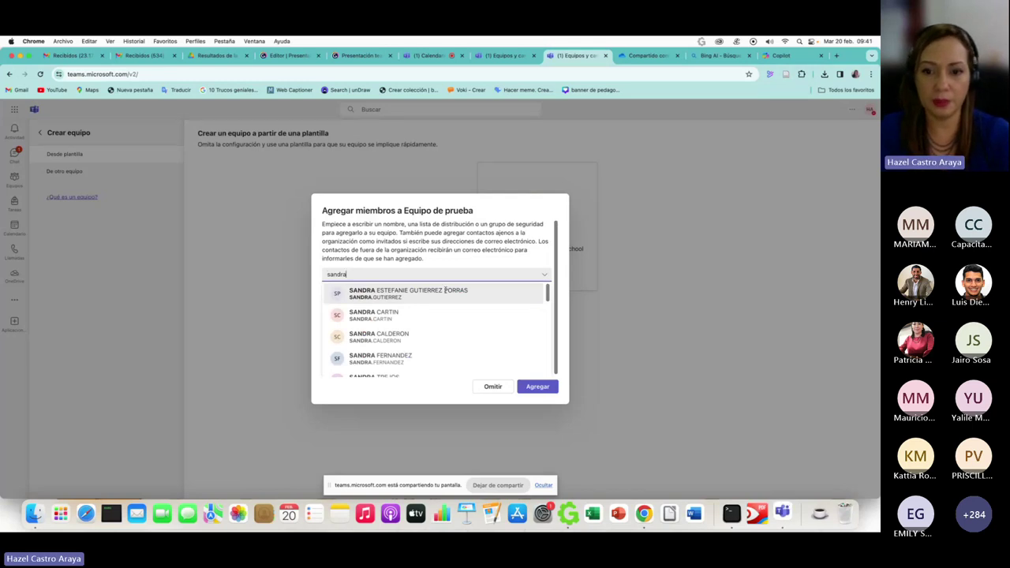
click(444, 290)
click(533, 387)
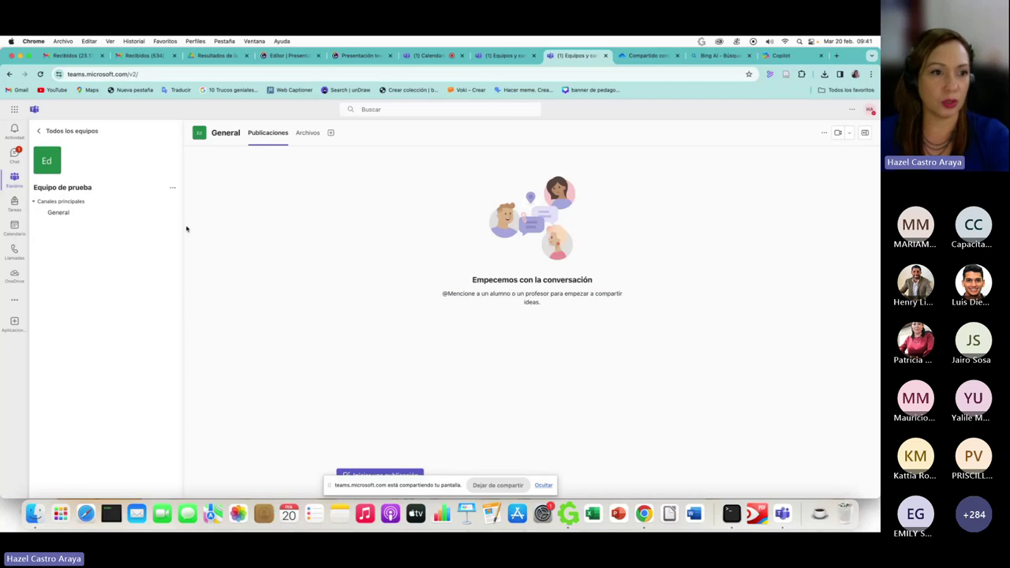
- Explore Equipo de prueba's channel list, its options menu and the team management page
click(51, 202)
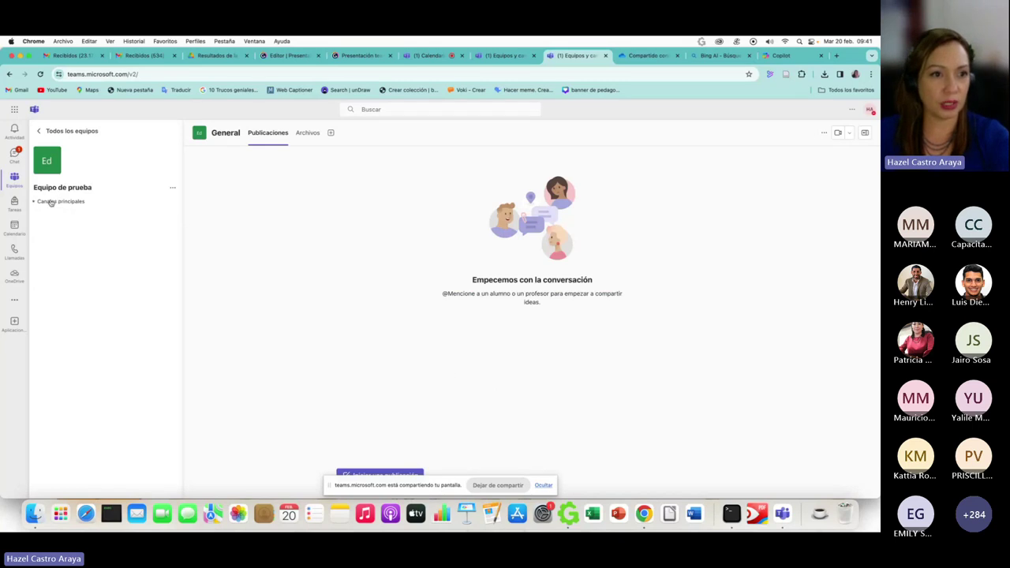
click(51, 202)
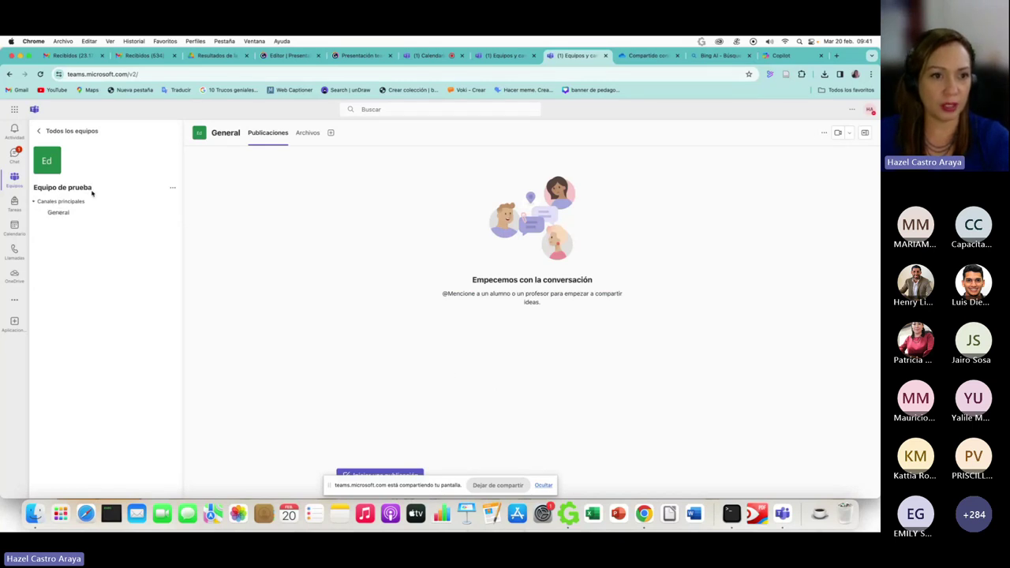
right_click(92, 192)
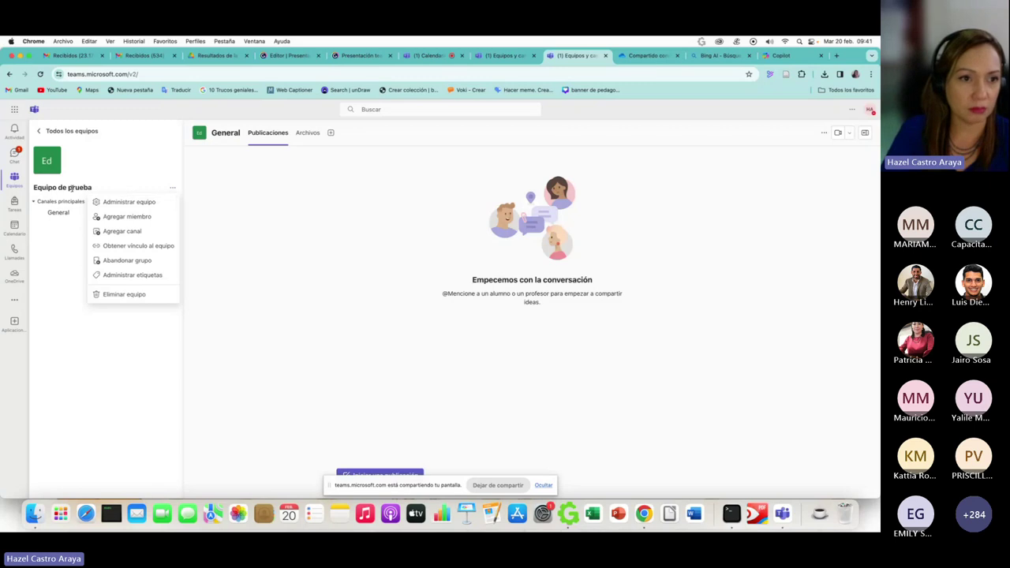
click(203, 192)
click(172, 188)
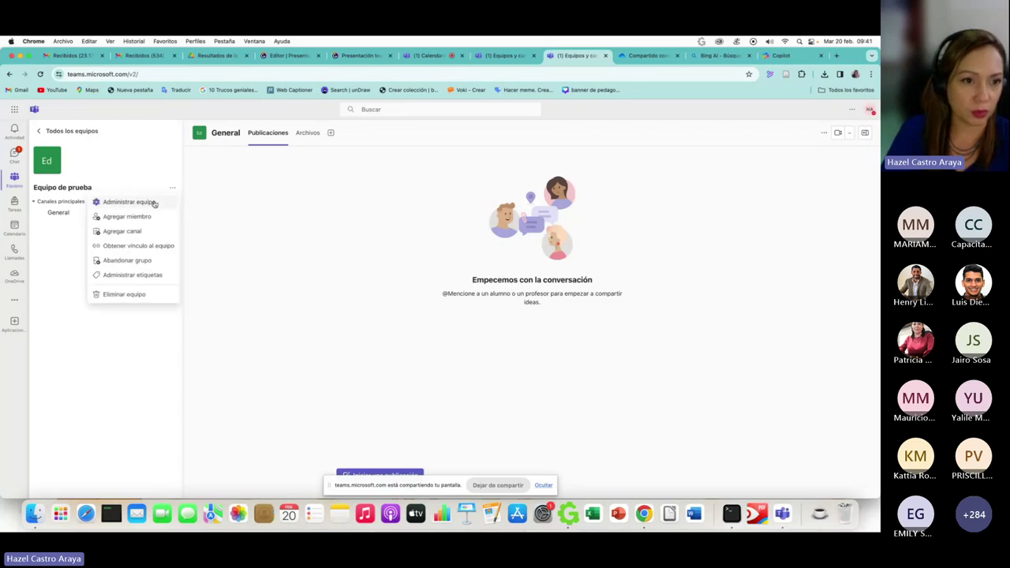
click(147, 204)
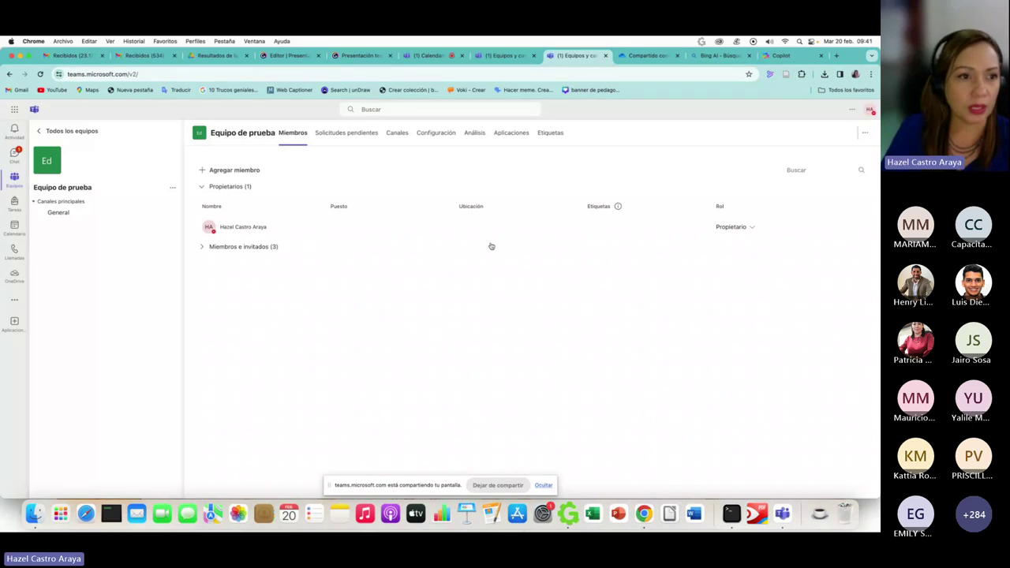
click(175, 189)
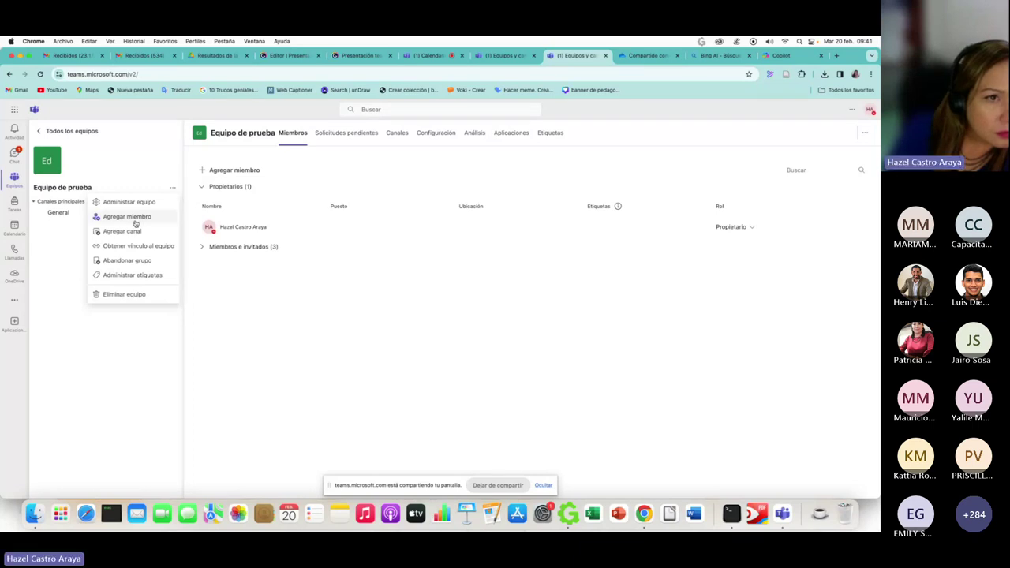
- Return to all teams and open Equipo de prueba's General channel
click(41, 135)
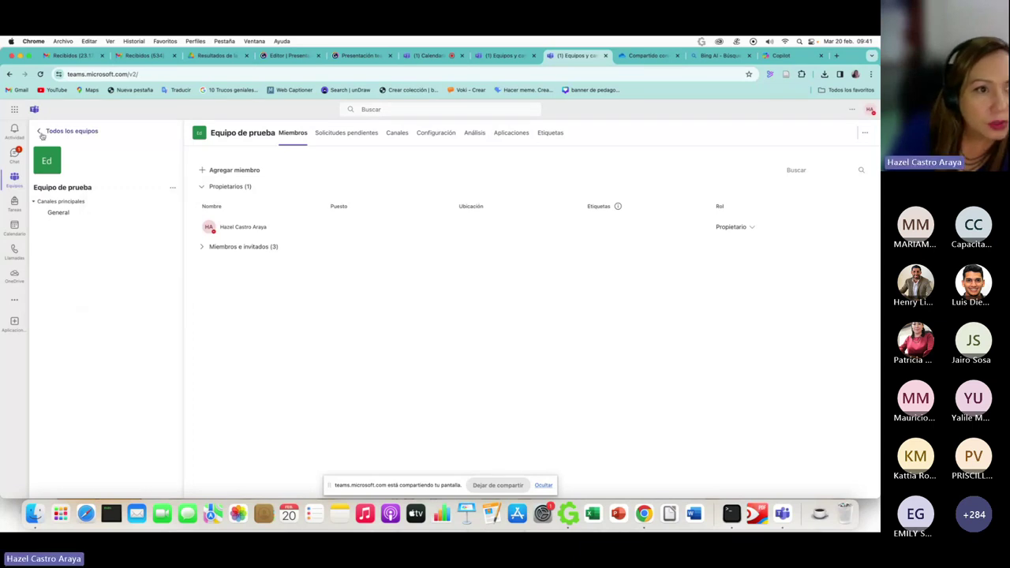
click(42, 134)
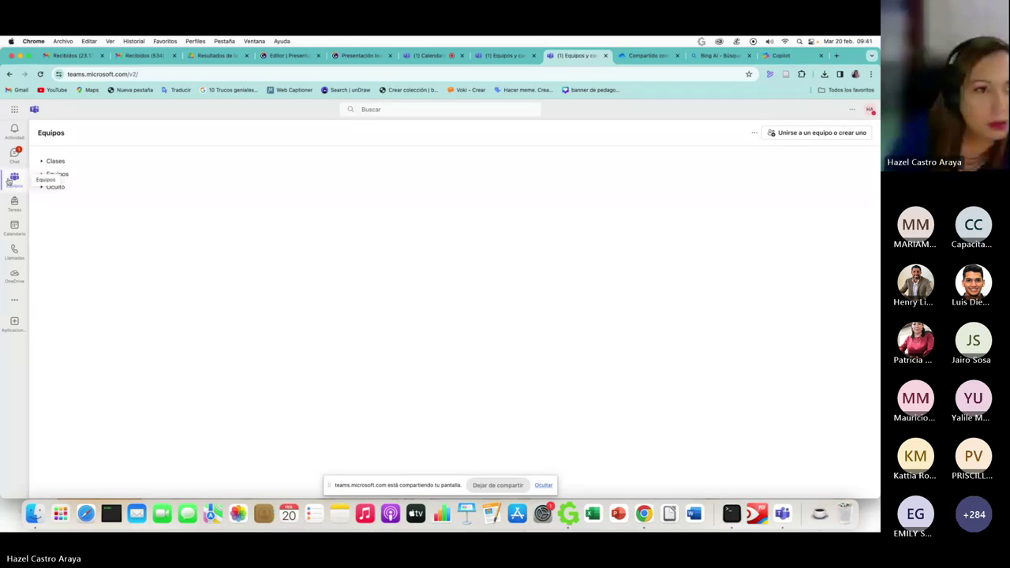
click(58, 174)
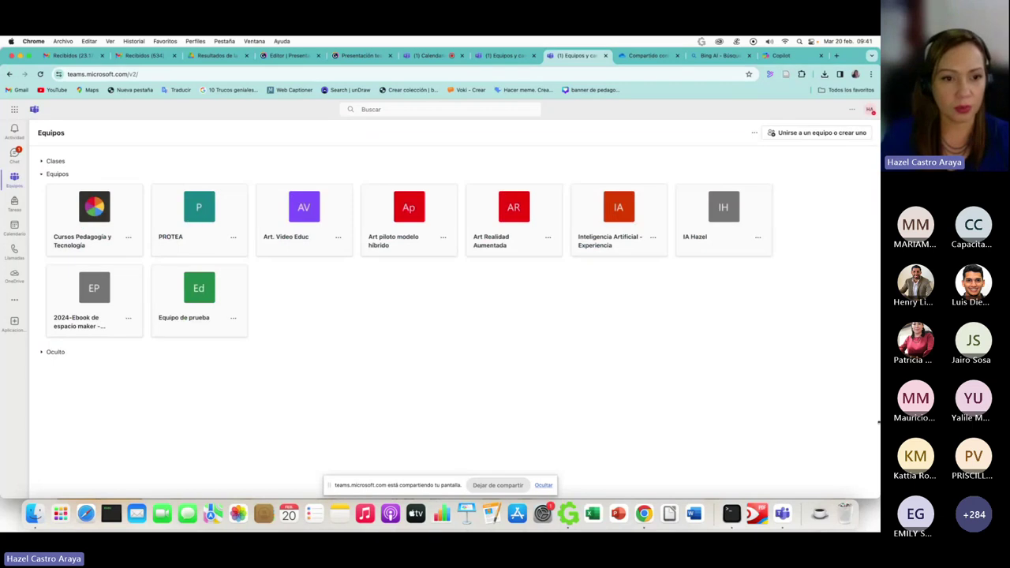
click(232, 319)
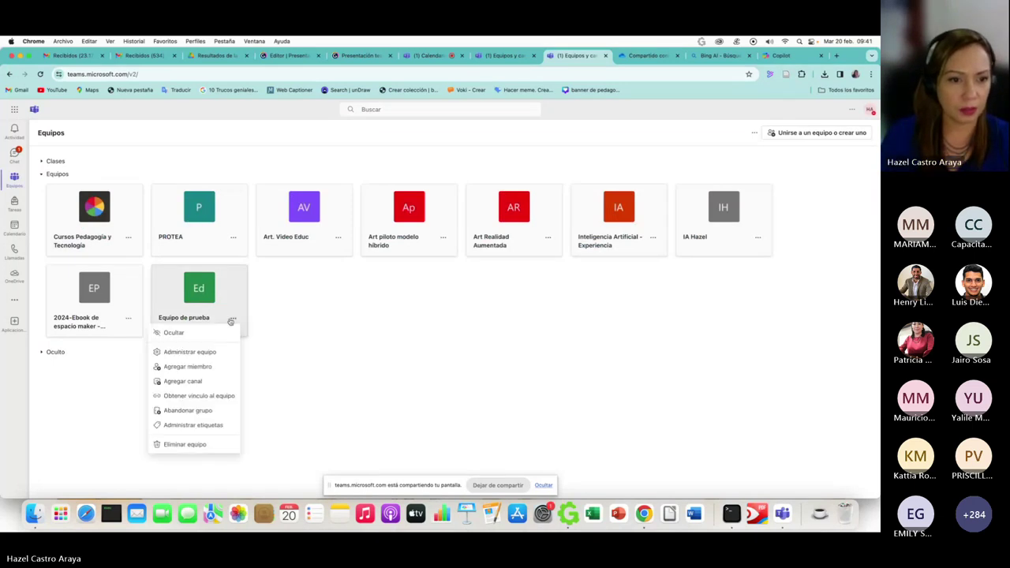
click(192, 317)
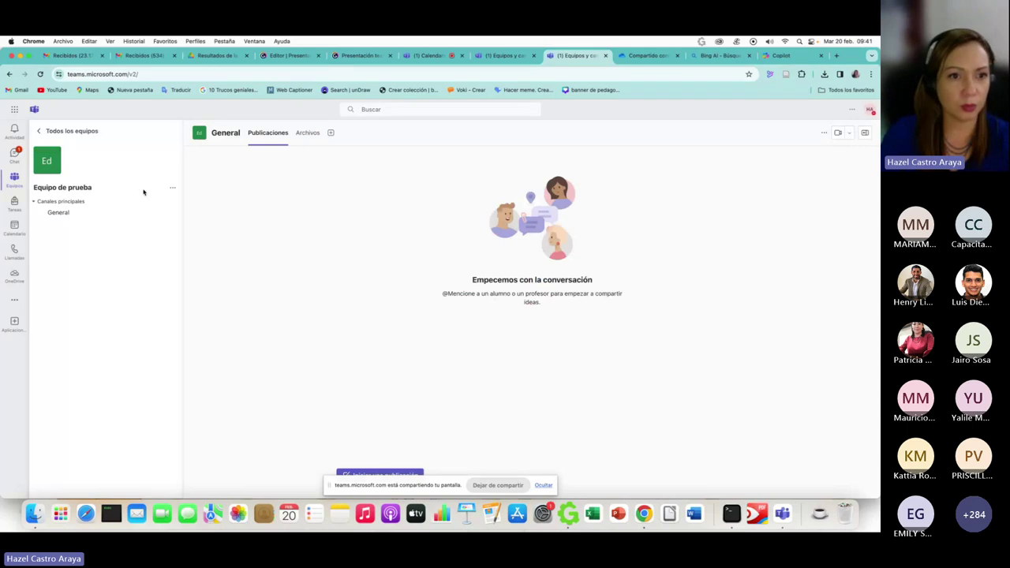
click(172, 190)
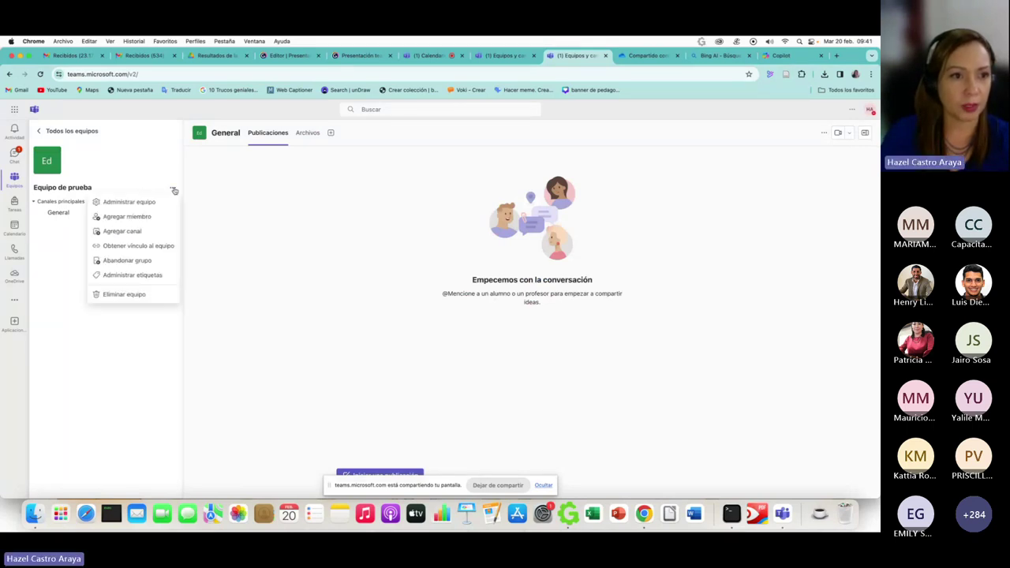
click(83, 200)
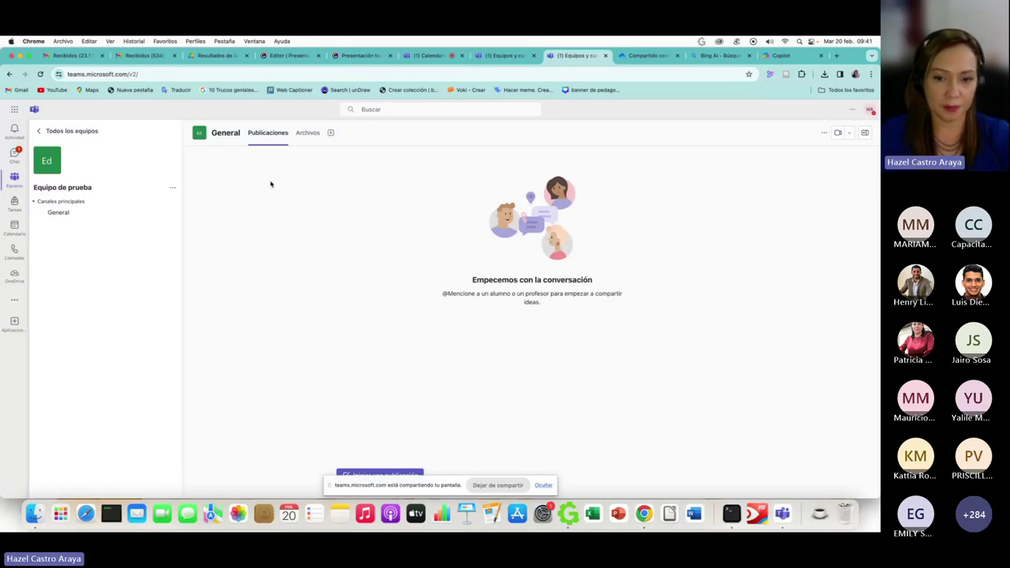
- Start a channel post with subject 'Saludo' and body text 'Hola'
click(409, 474)
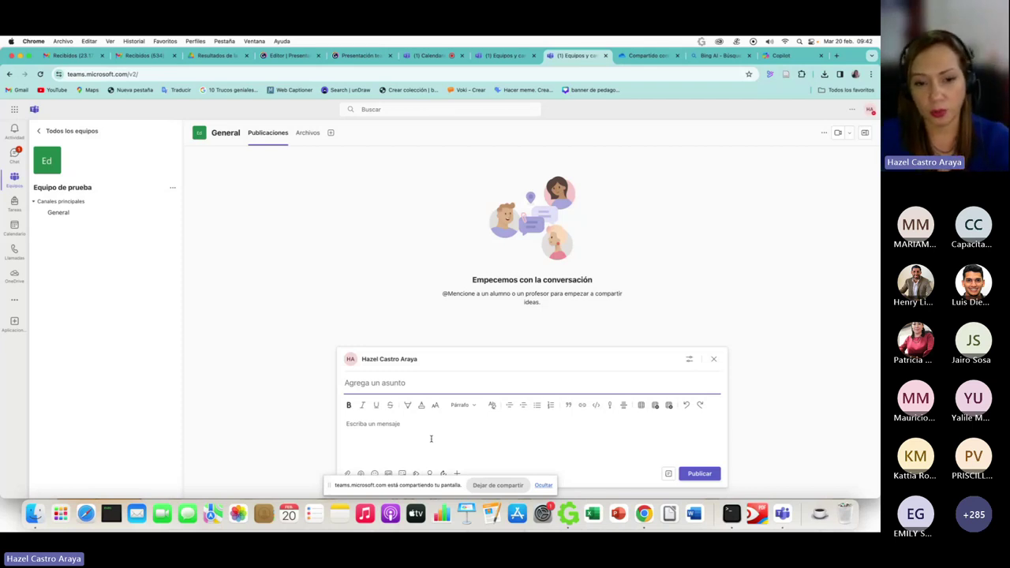
text(Saludi)
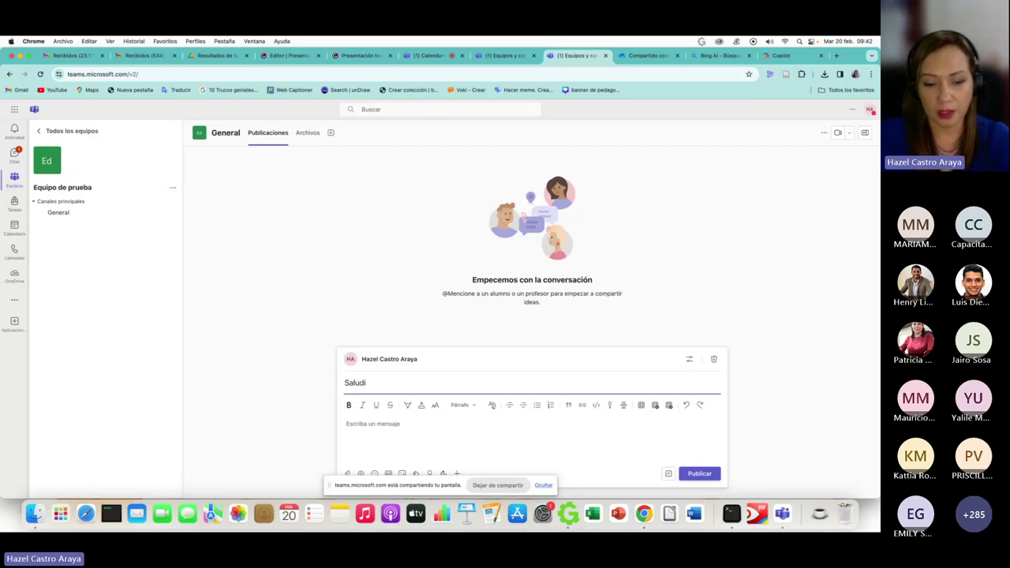
key(BackSpace)
text(o)
click(351, 424)
text(Hola)
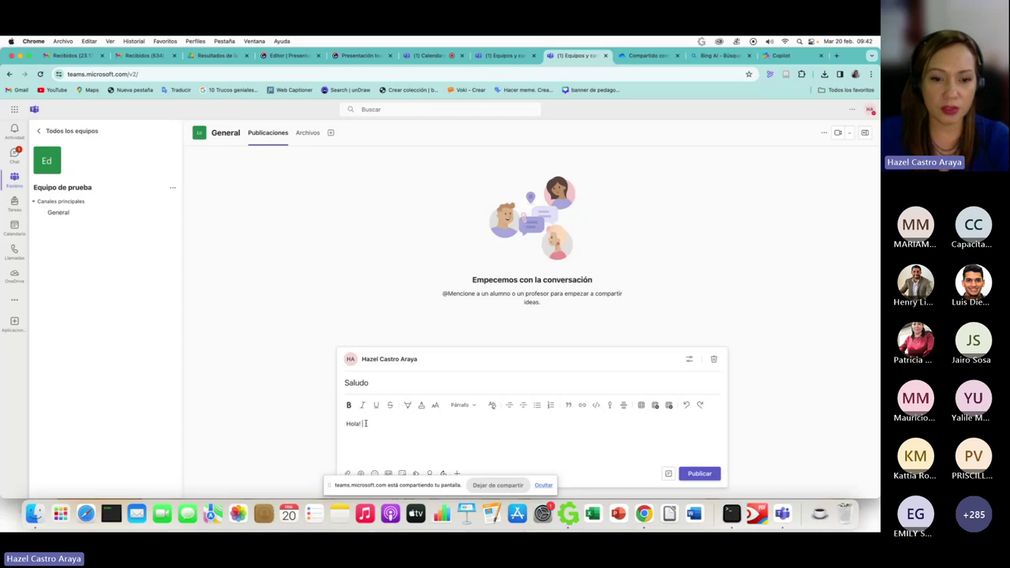
- Colour the word Hola!, add a red face emoji, and publish the post
drag(365, 424, 344, 424)
click(421, 405)
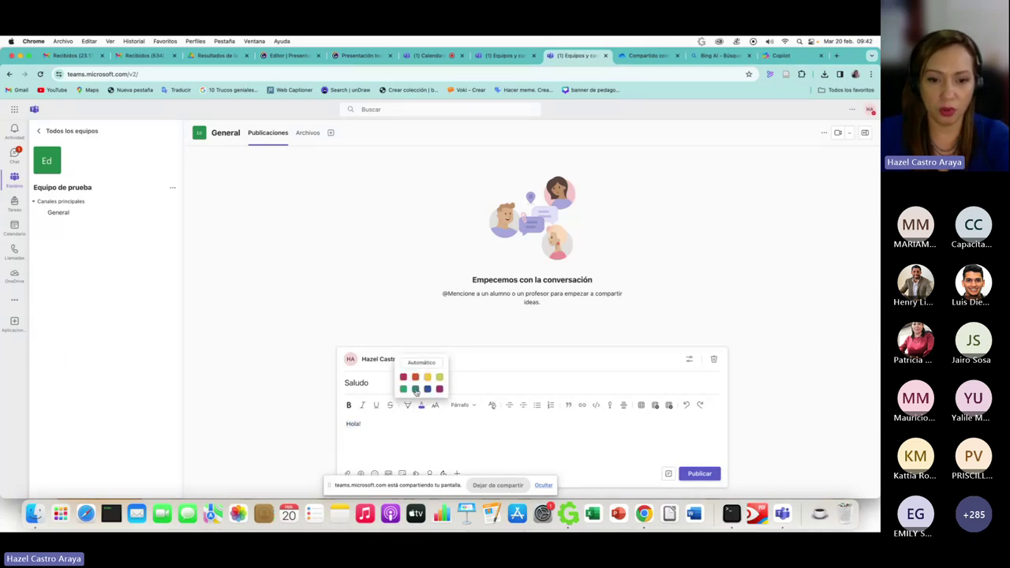
click(416, 389)
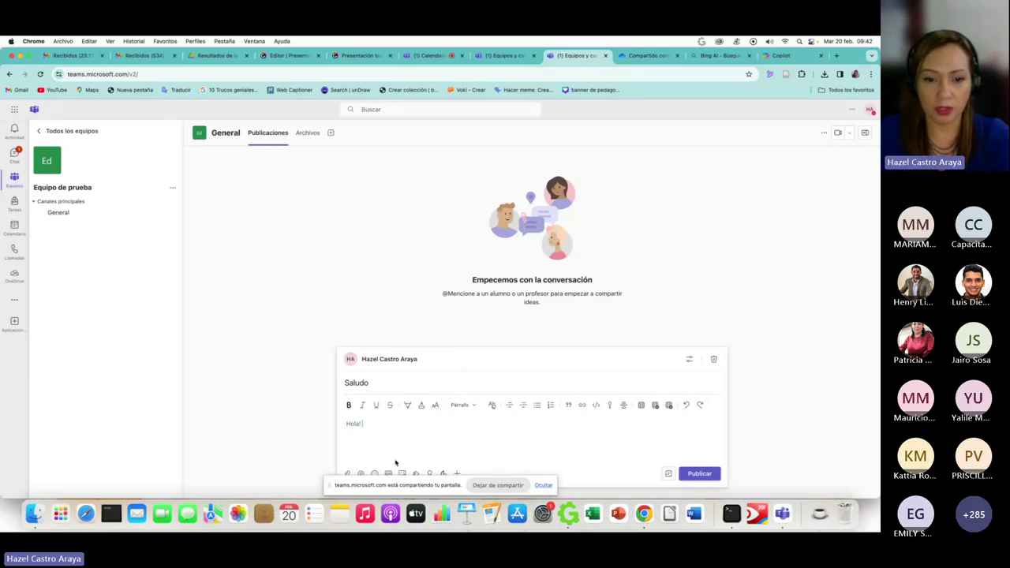
click(374, 474)
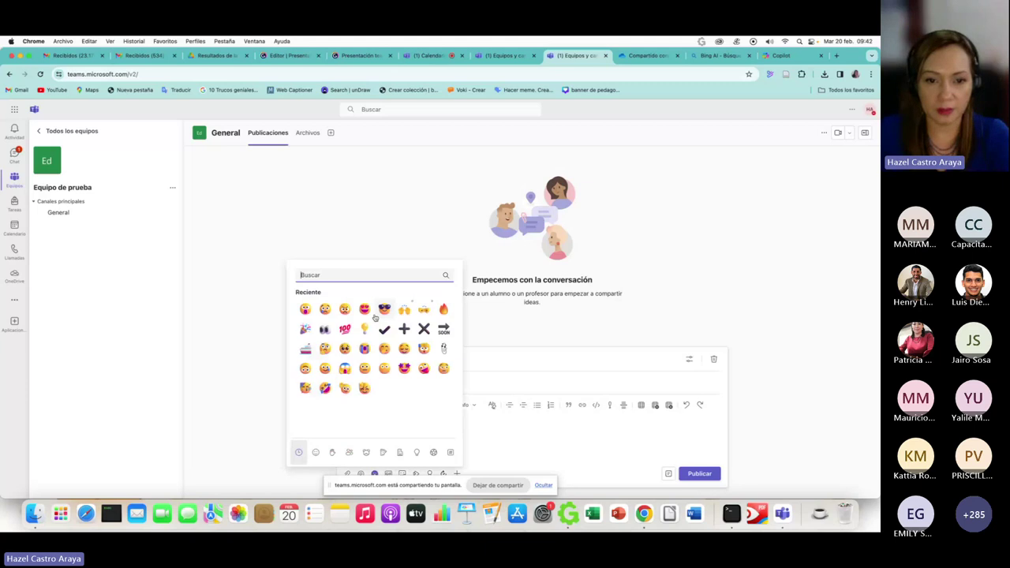
click(364, 308)
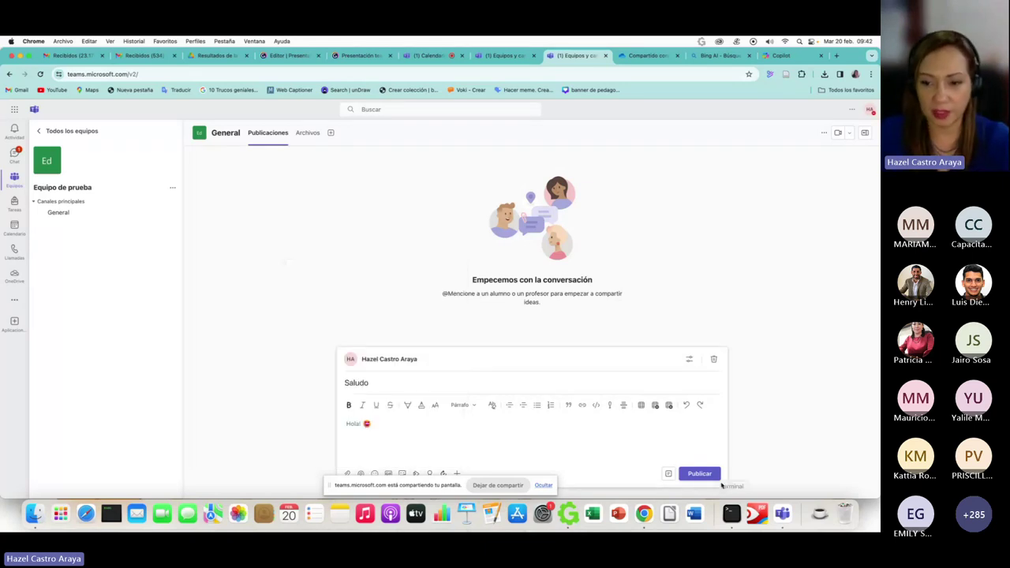
click(705, 474)
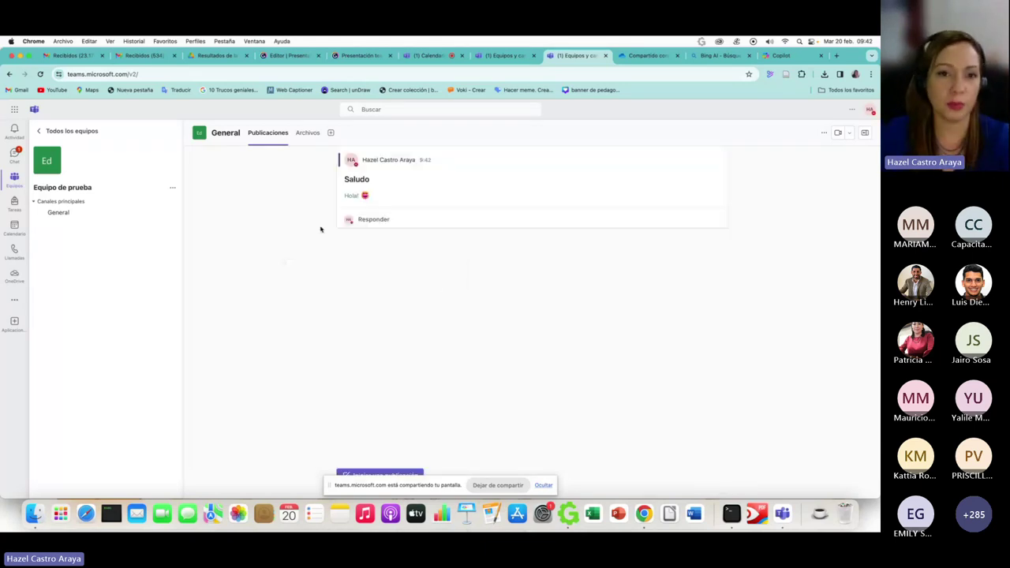
- Show the General channel's Archivos tab and review the Nuevo and Cargar options
click(303, 135)
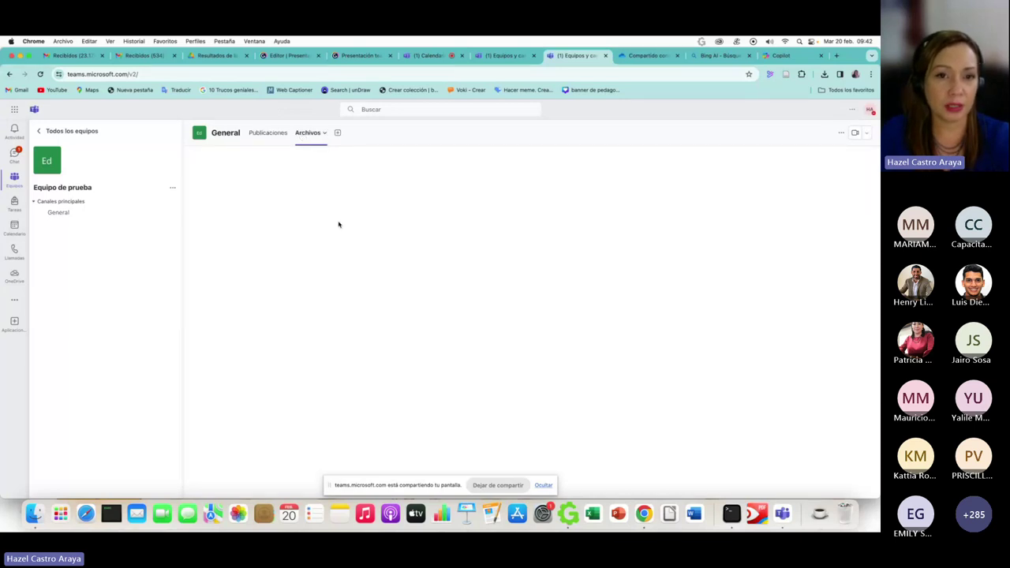
click(322, 139)
click(310, 145)
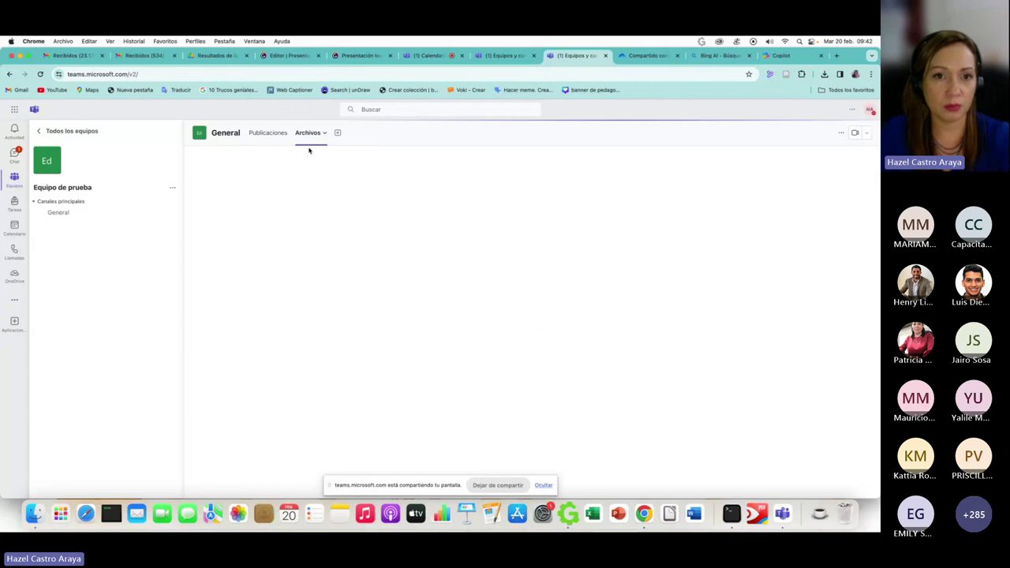
click(315, 139)
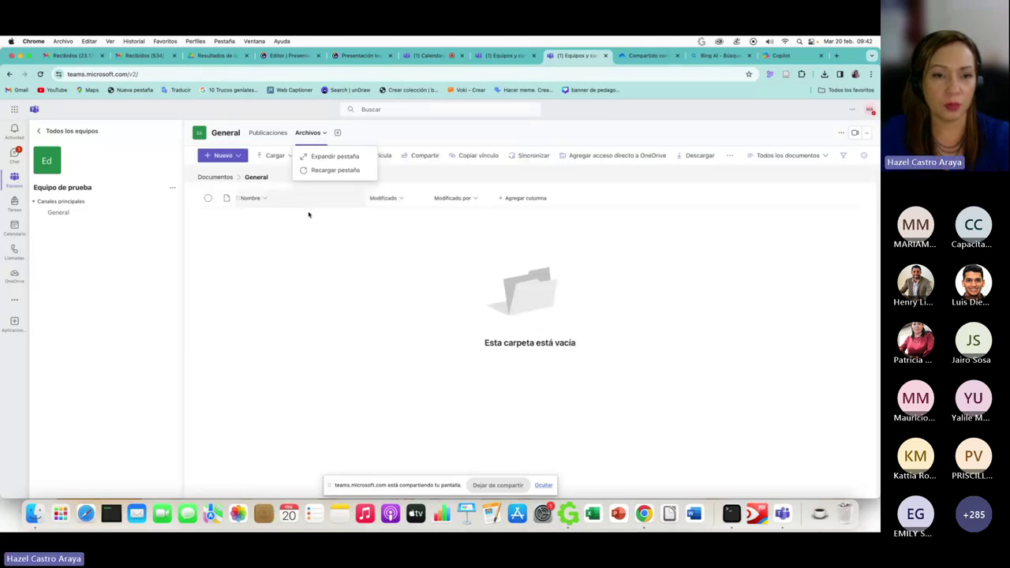
click(223, 155)
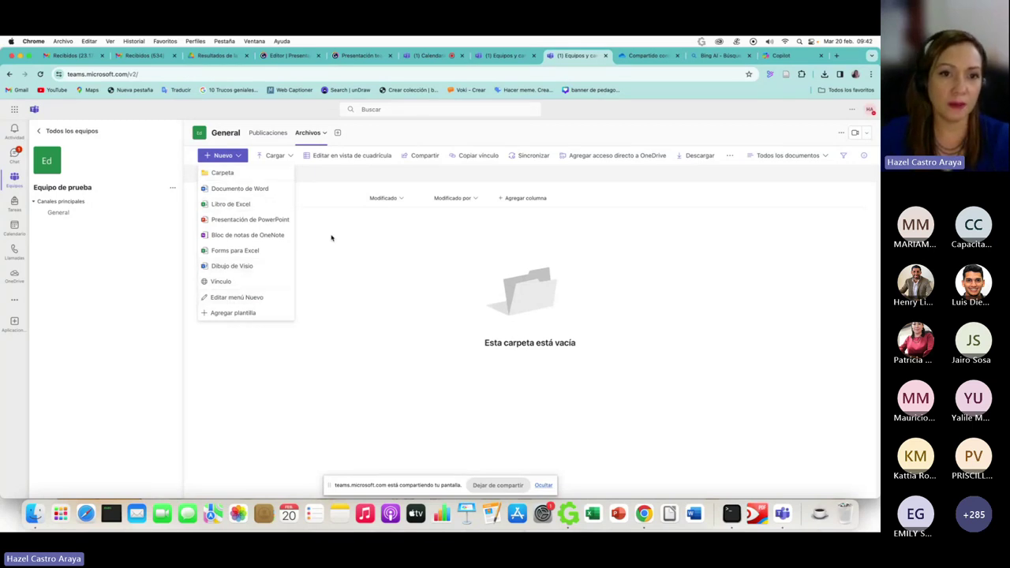
click(280, 155)
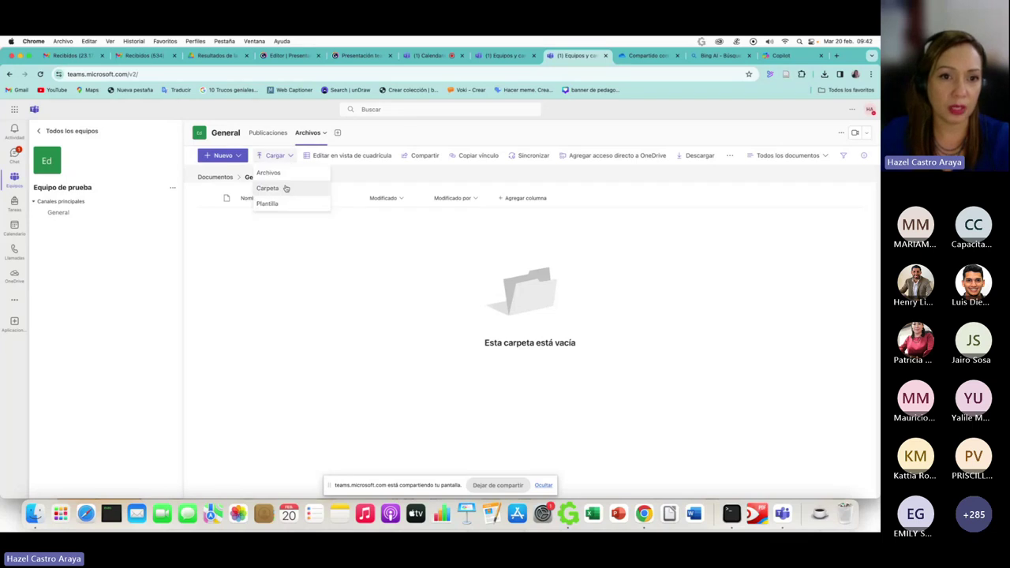
click(298, 260)
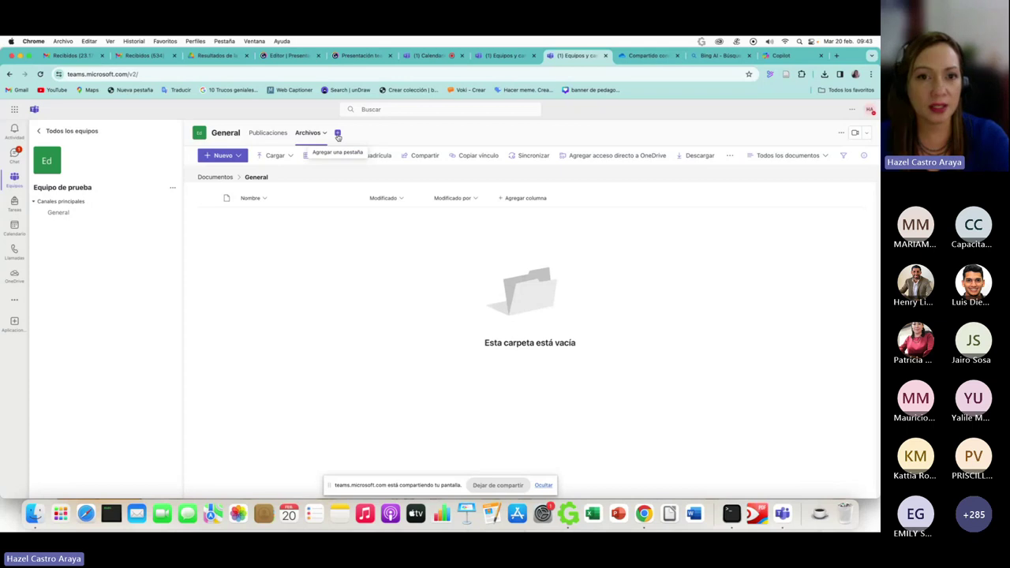
- Browse the apps available for a new channel tab, then cancel without adding one
click(338, 135)
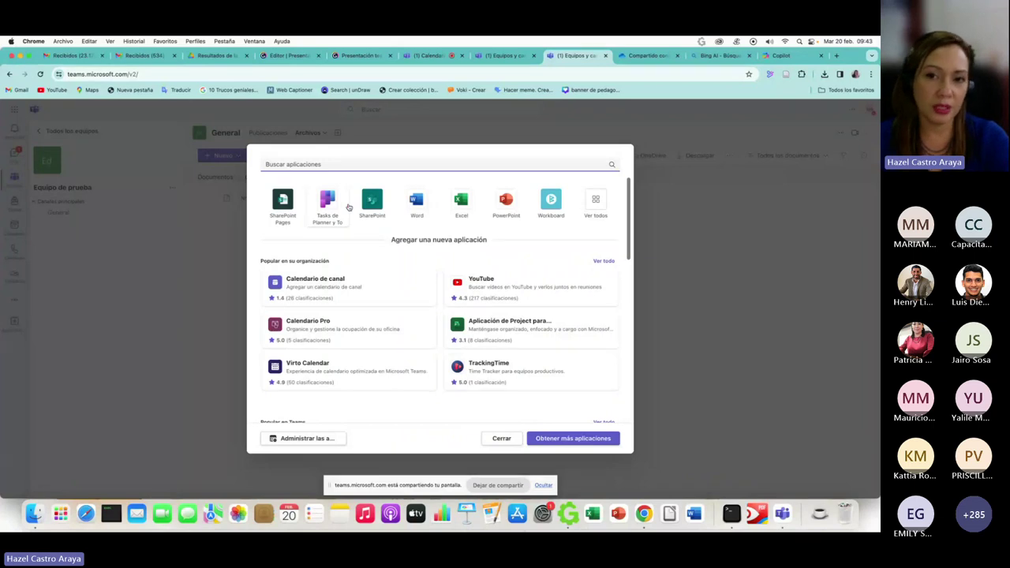
scroll(577, 259, down, 3)
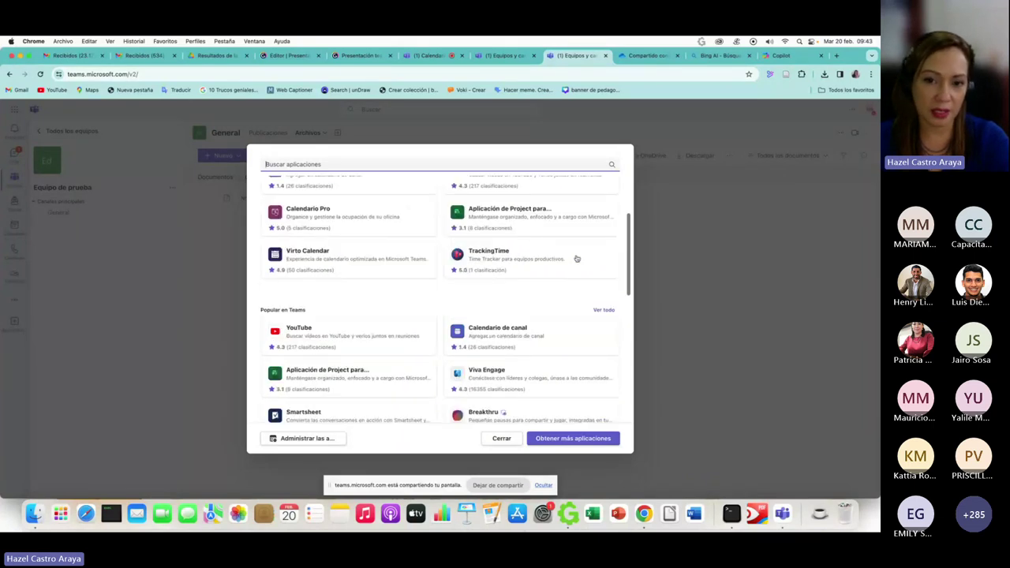
scroll(547, 252, down, 2)
scroll(552, 331, up, 5)
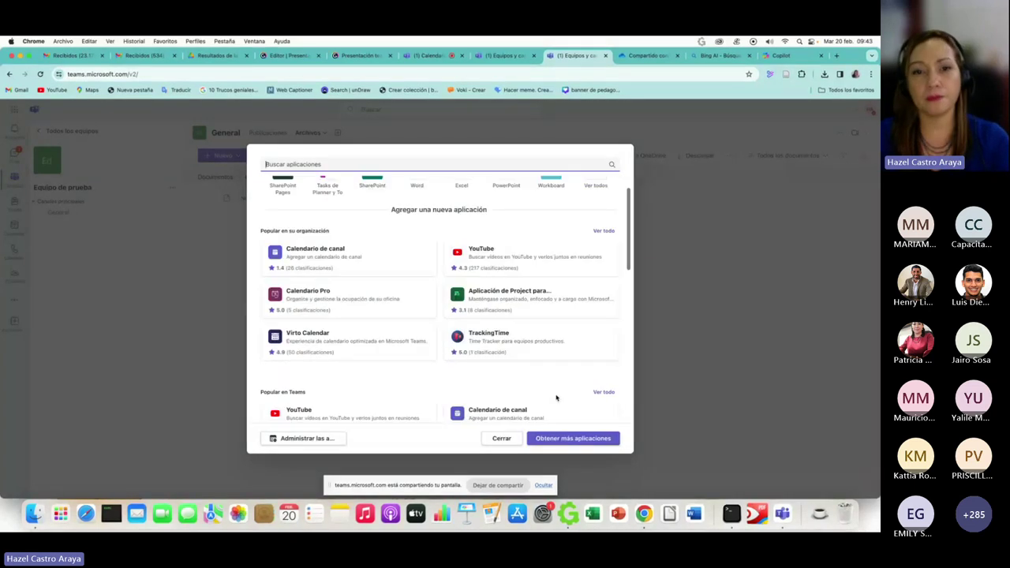
key(Escape)
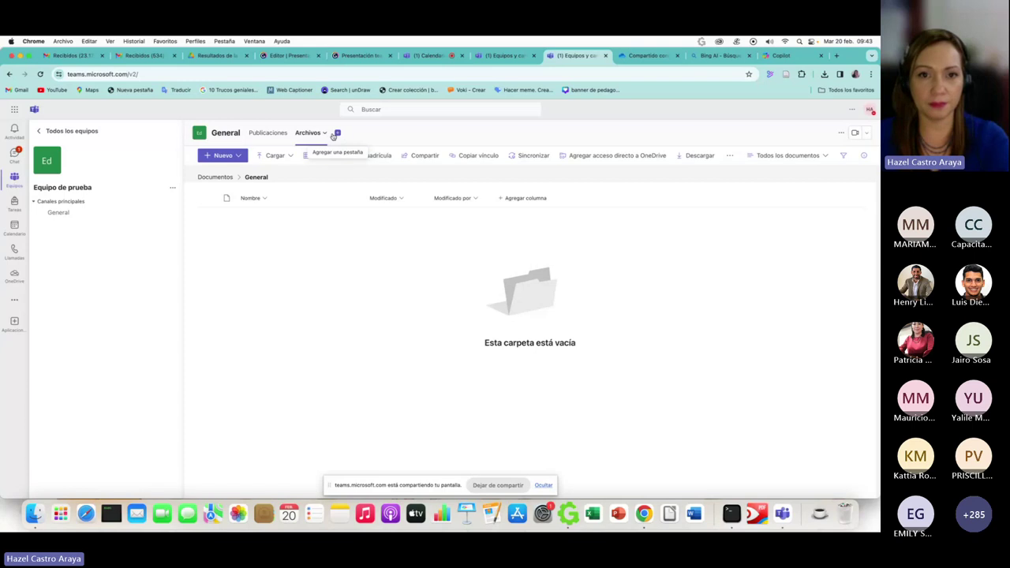
- Add a Tasks de Planner y To Do tab with a new plan named Tareas
click(334, 135)
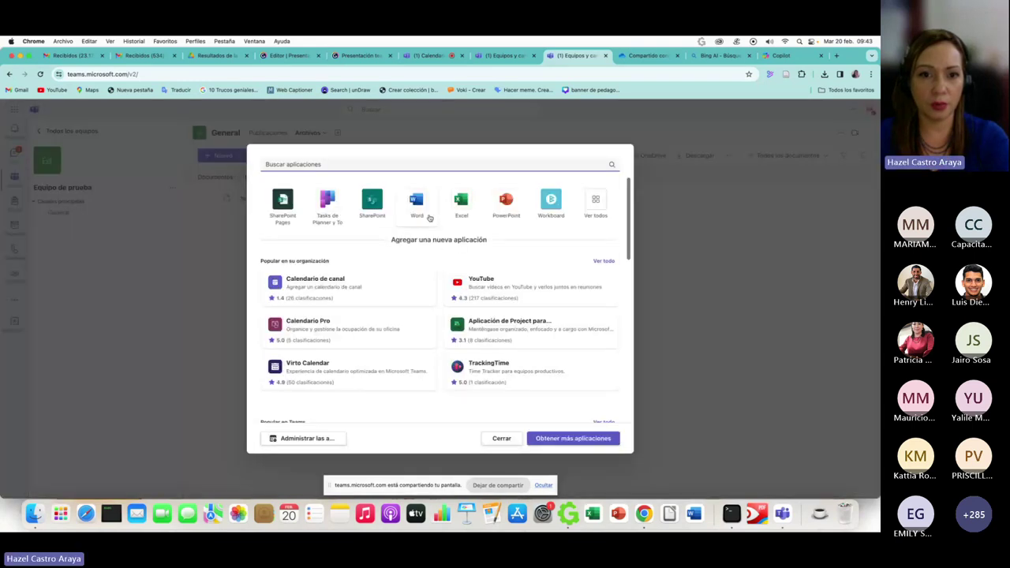
click(335, 209)
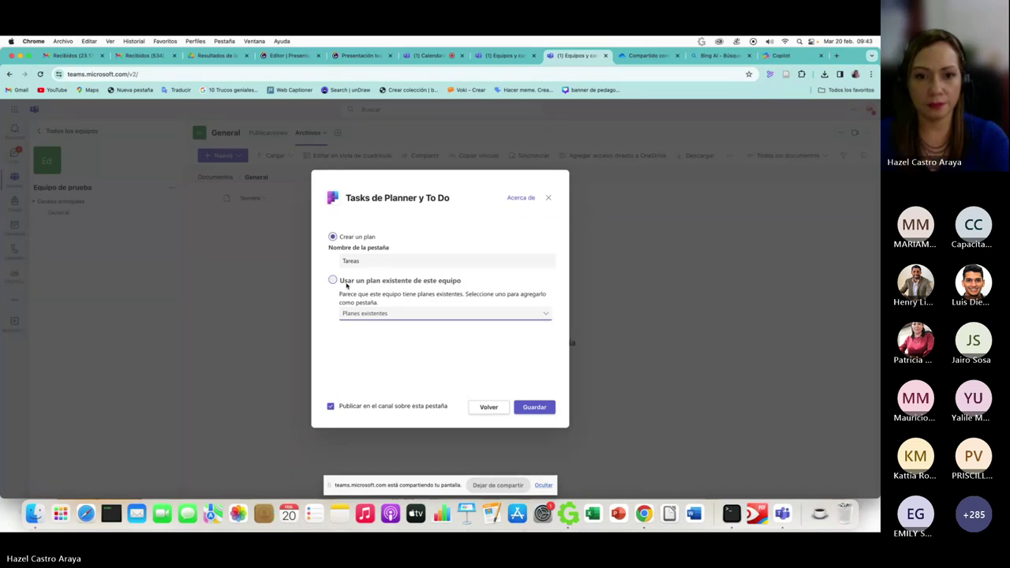
click(371, 260)
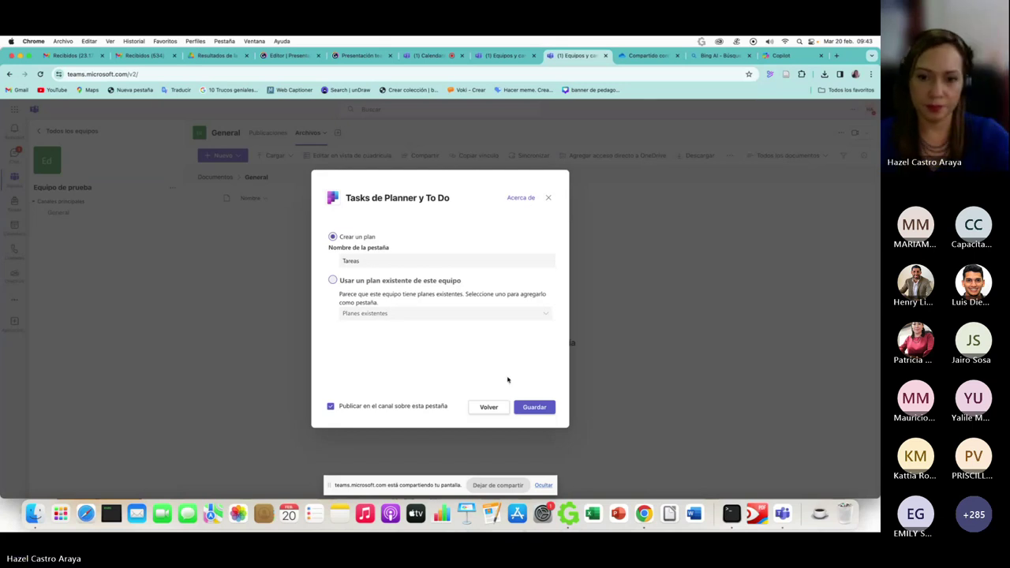
key(Return)
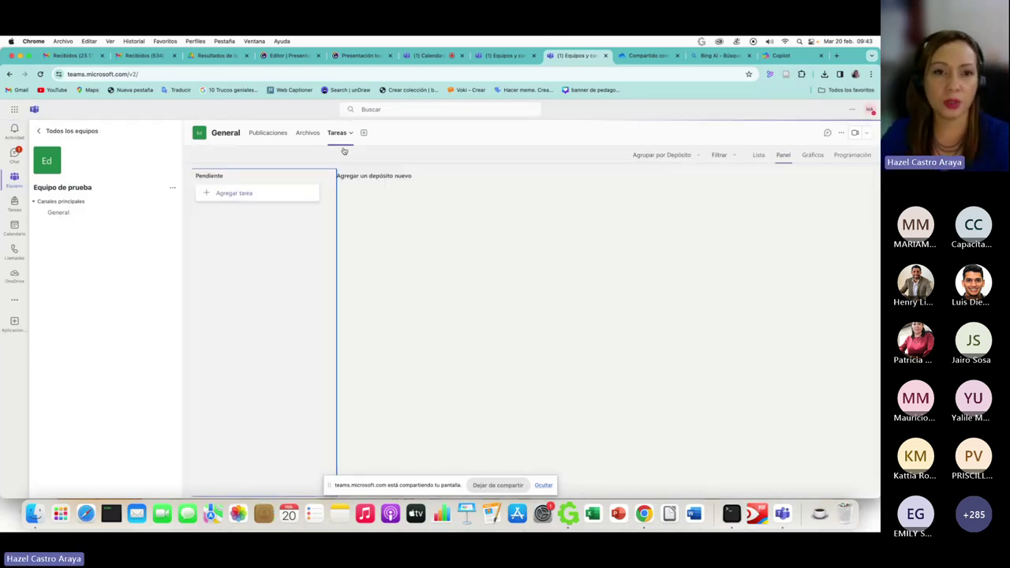
- Open the Tareas board and draft a task 'tarea' assigned to the first suggested person
click(303, 136)
click(272, 135)
click(312, 134)
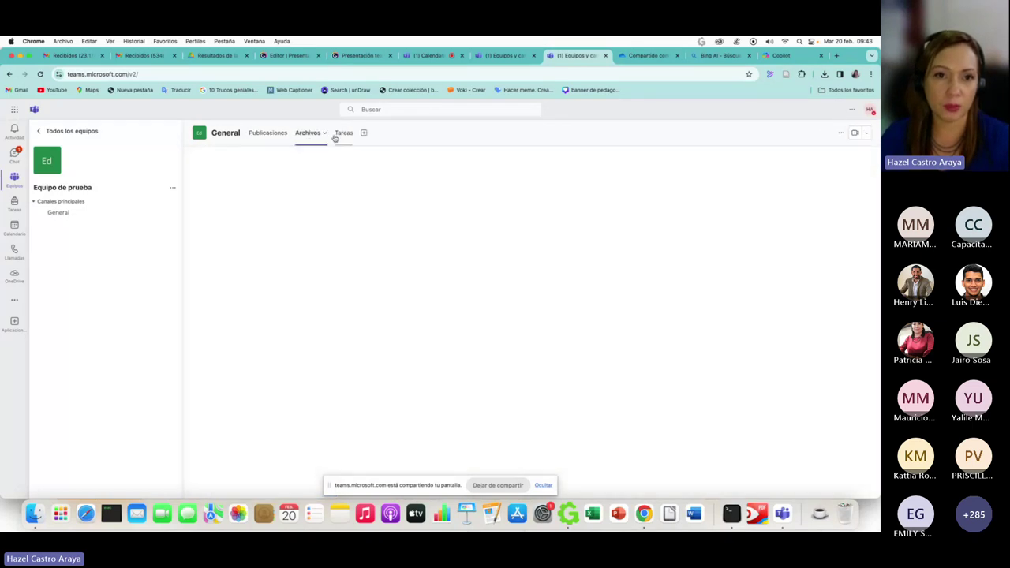
click(338, 134)
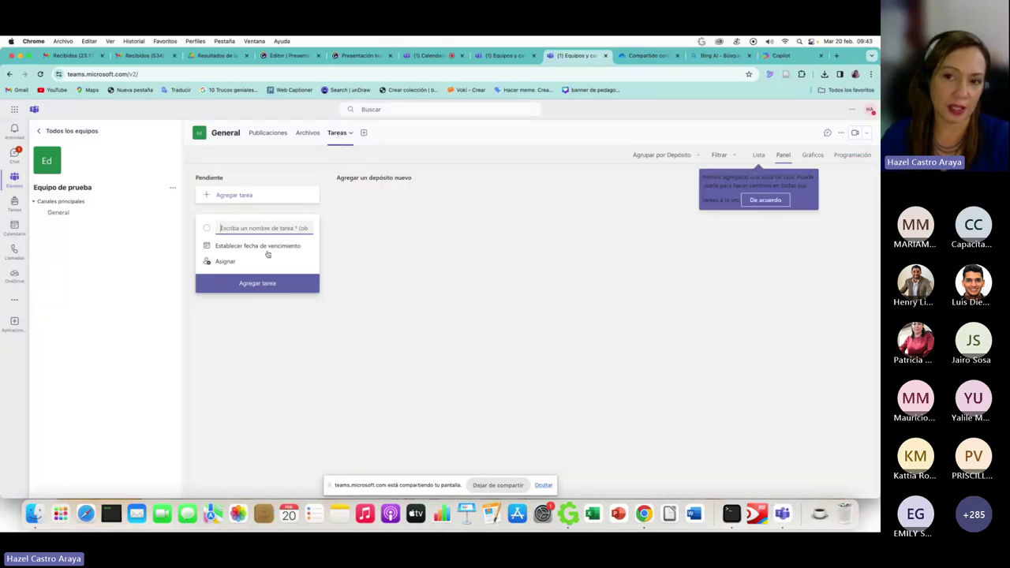
click(241, 263)
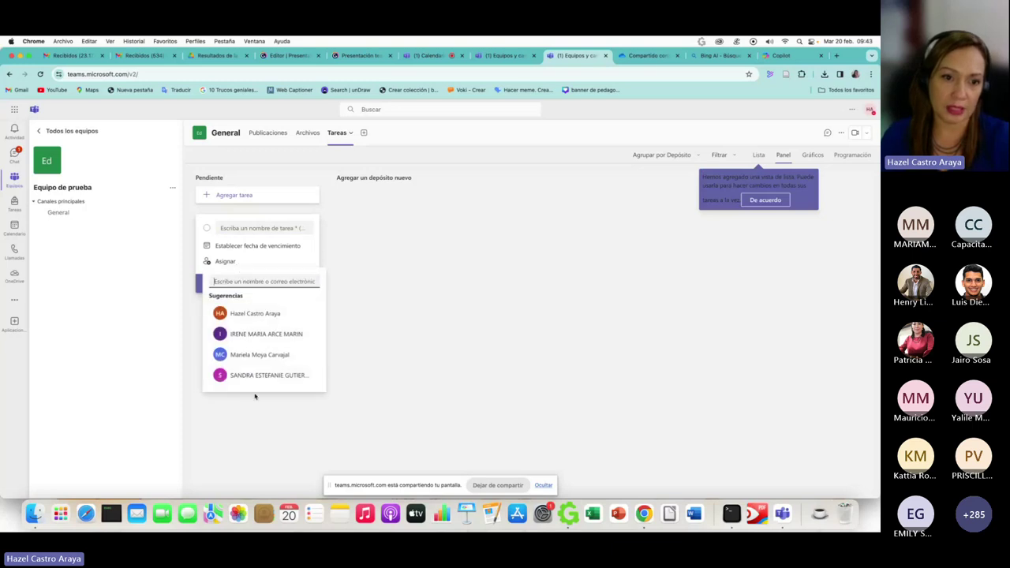
click(239, 227)
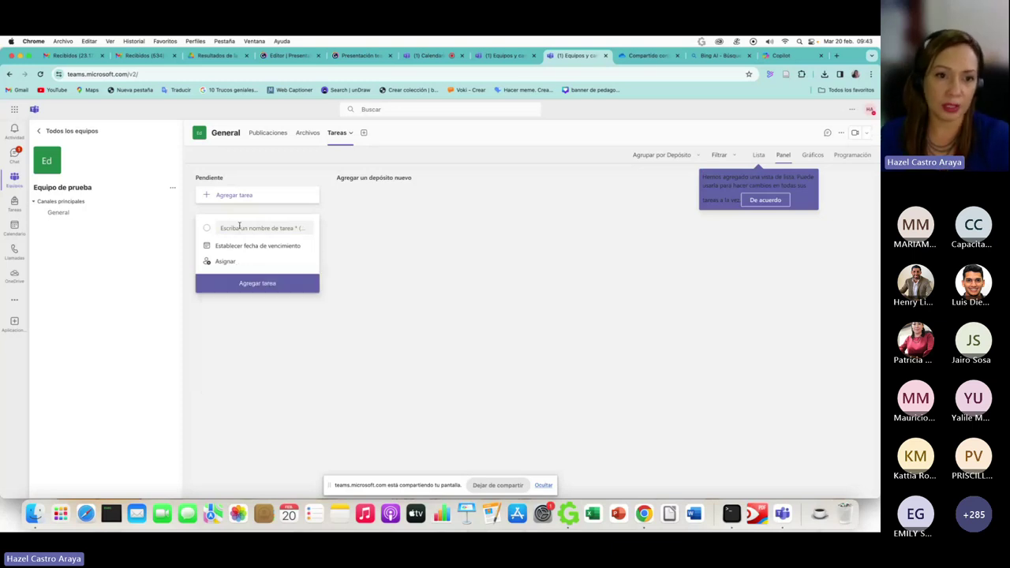
text(tarea)
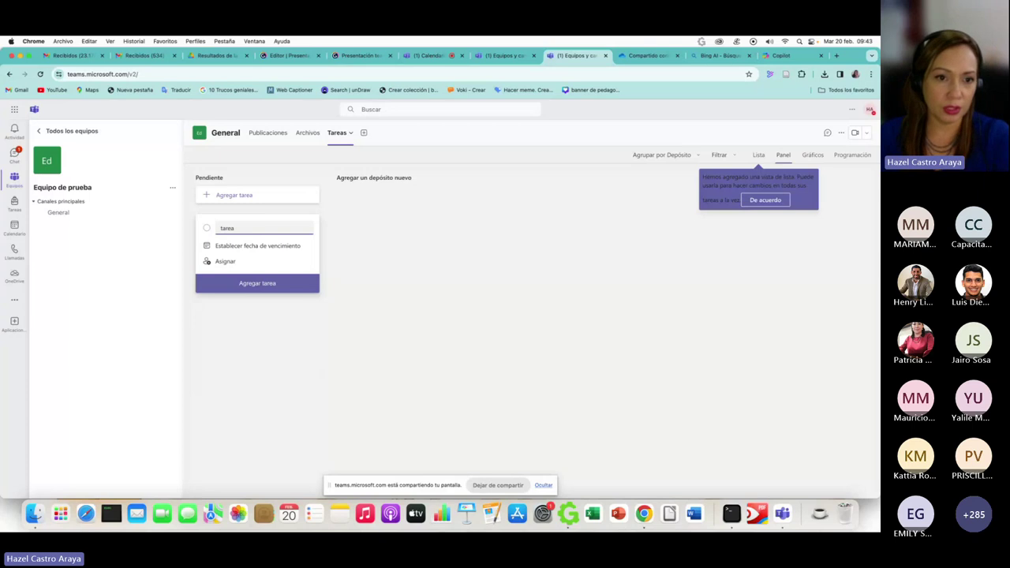
click(226, 261)
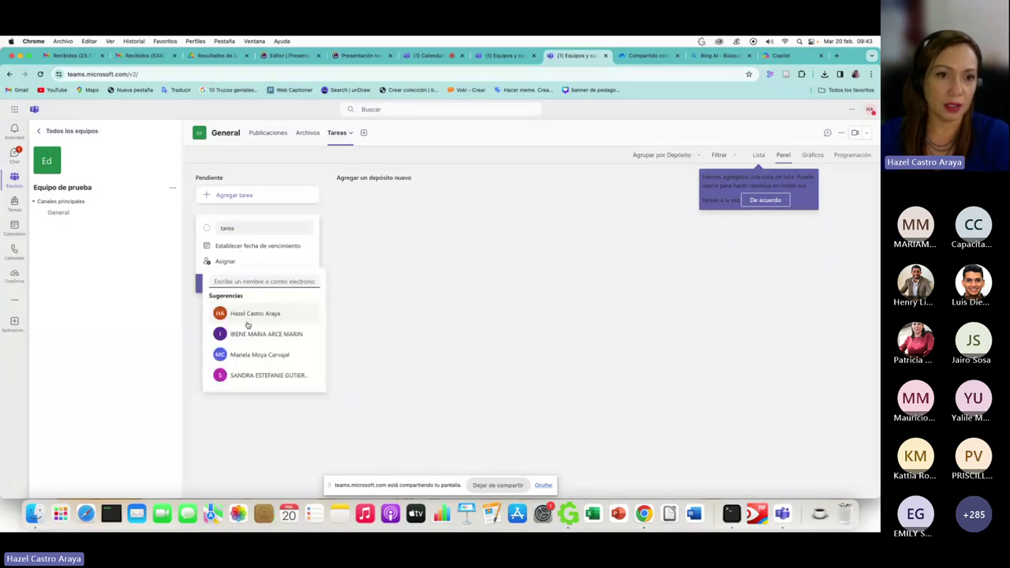
click(247, 319)
- Add task 'tarea 1' assigned to the third suggested teammate, due 29 February
click(232, 195)
click(232, 195)
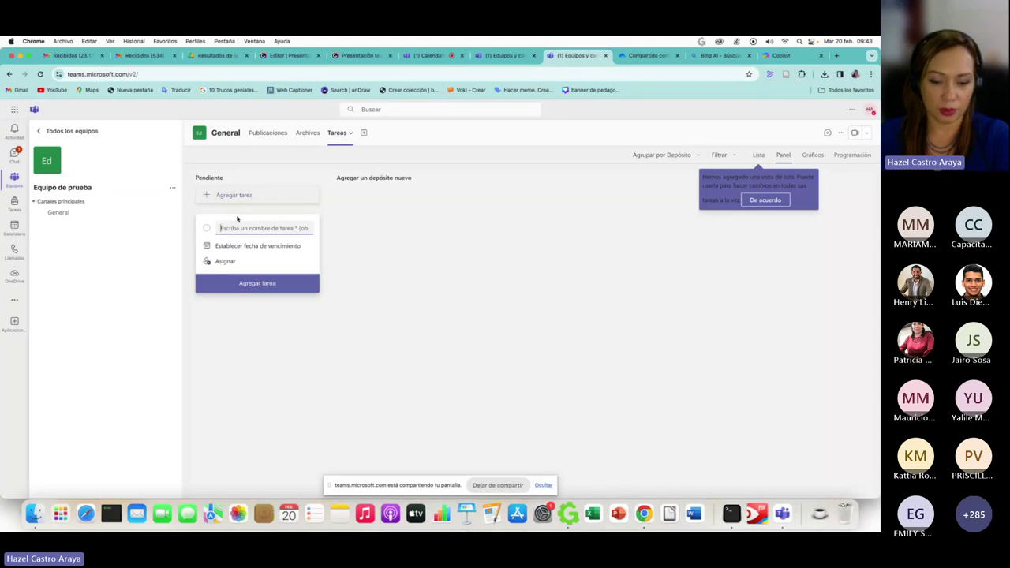
text(tarea 1)
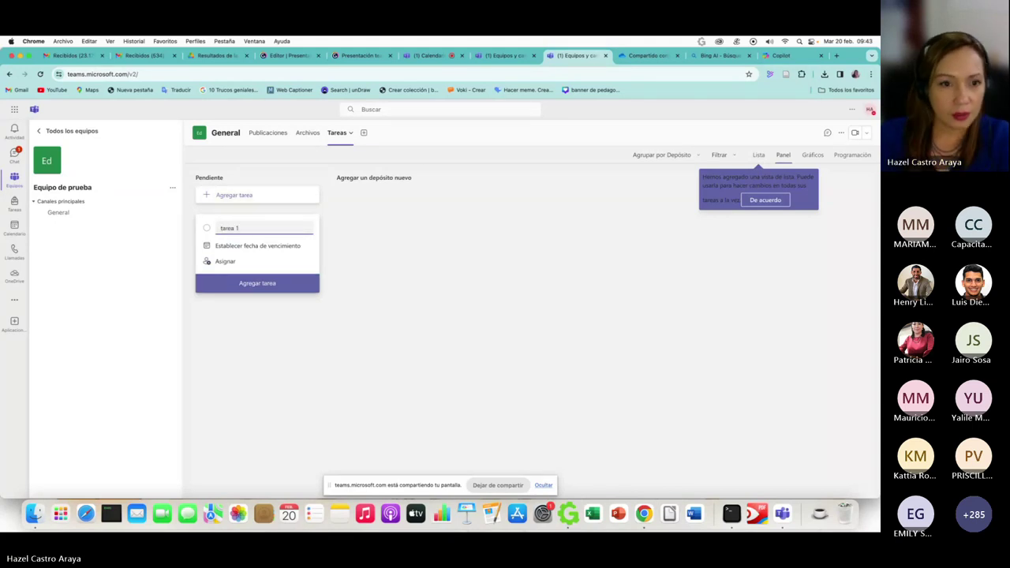
click(227, 261)
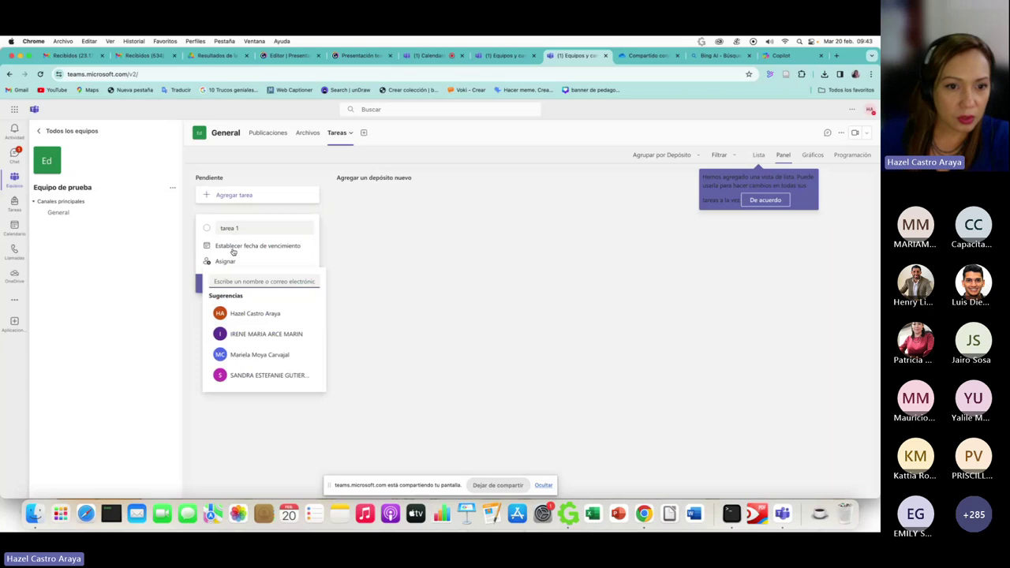
click(251, 375)
click(241, 248)
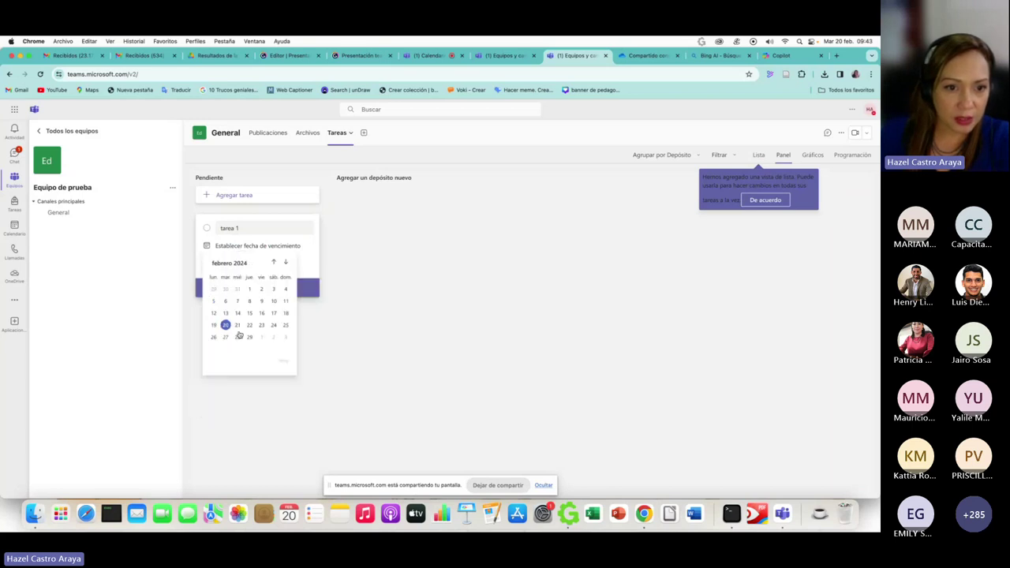
click(251, 338)
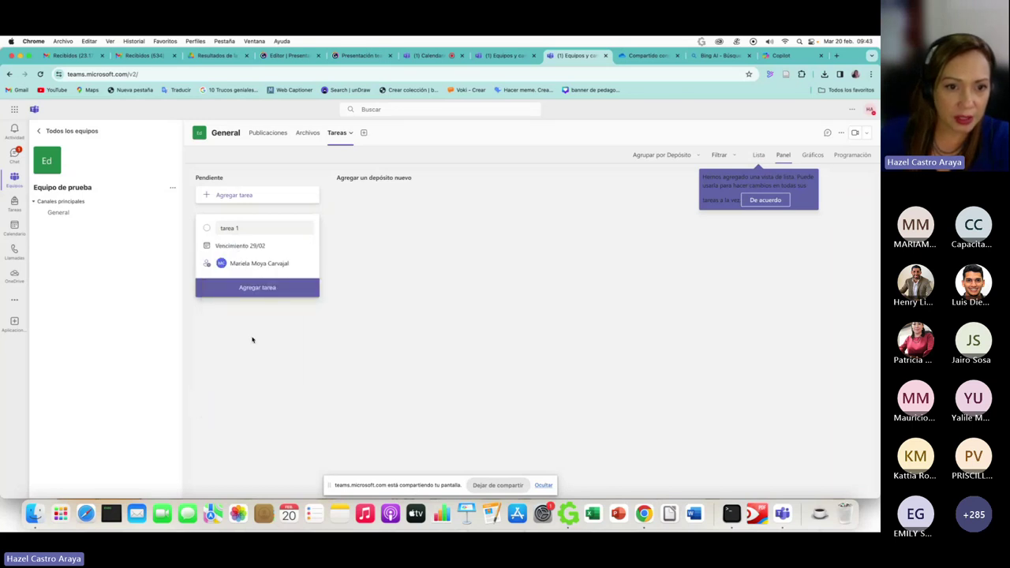
click(249, 290)
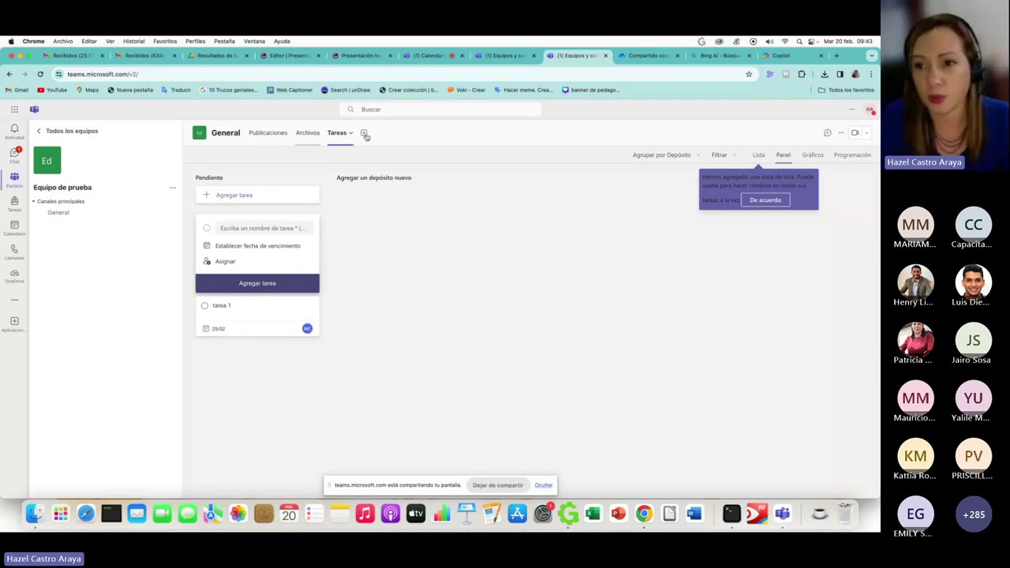
- Dismiss the list-view tip and collapse and re-expand the team's channel group
click(757, 201)
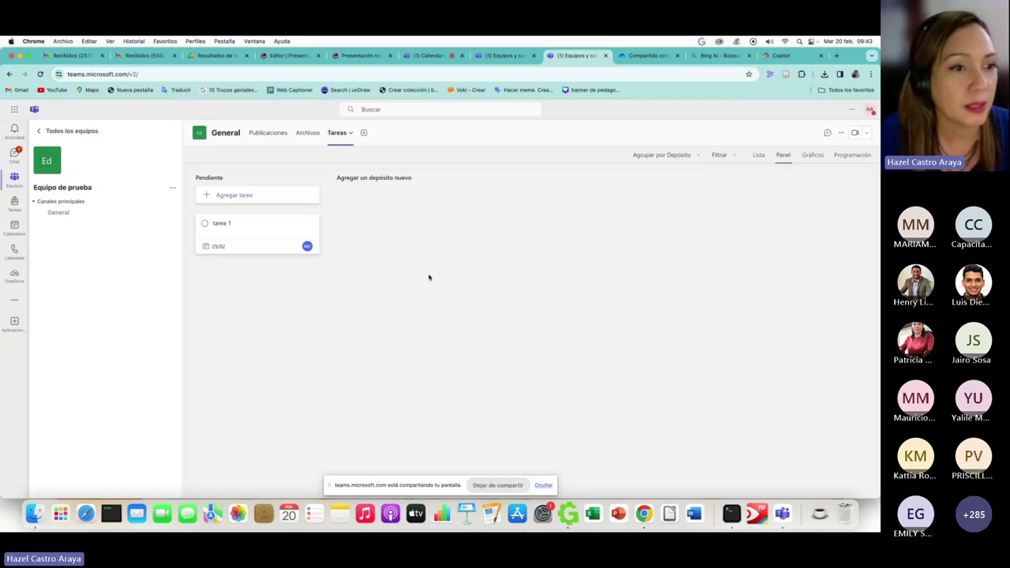
click(53, 203)
click(53, 203)
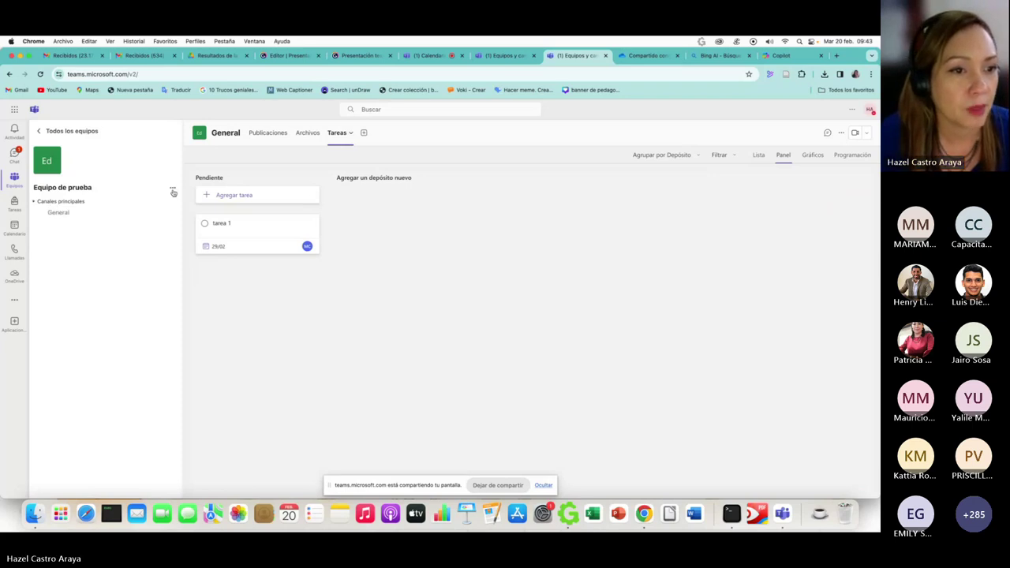
- Start adding a channel to Equipo de prueba named 'Reuniones semanales'
click(172, 188)
click(122, 231)
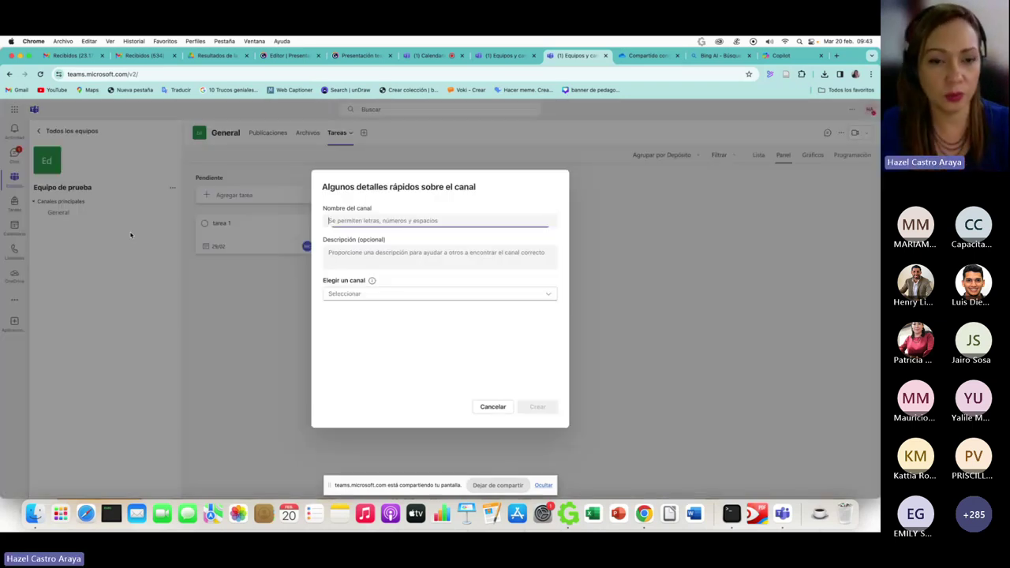
text(REu)
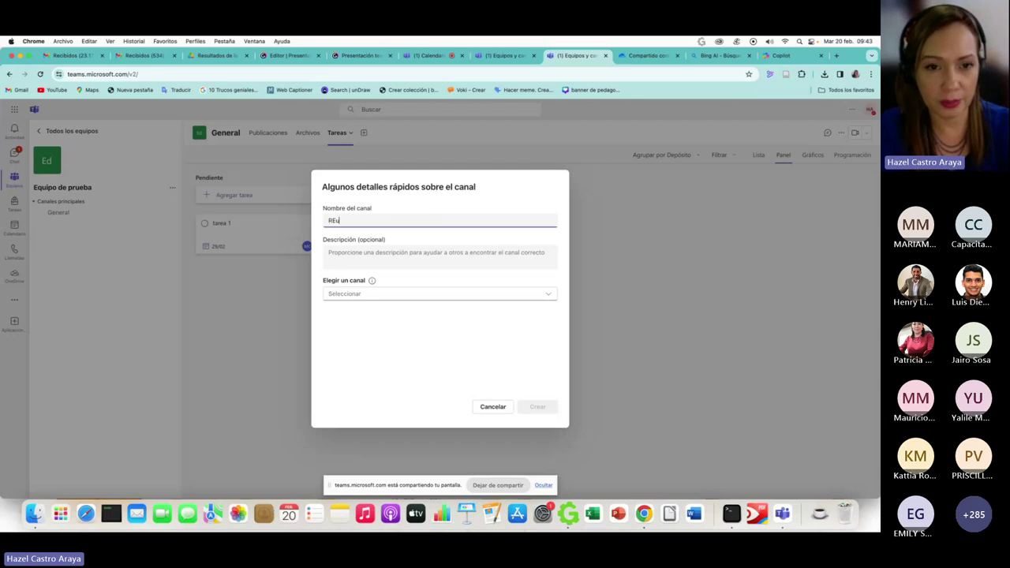
text(n)
key(BackSpace)
key(BackSpace)
key(BackSpace)
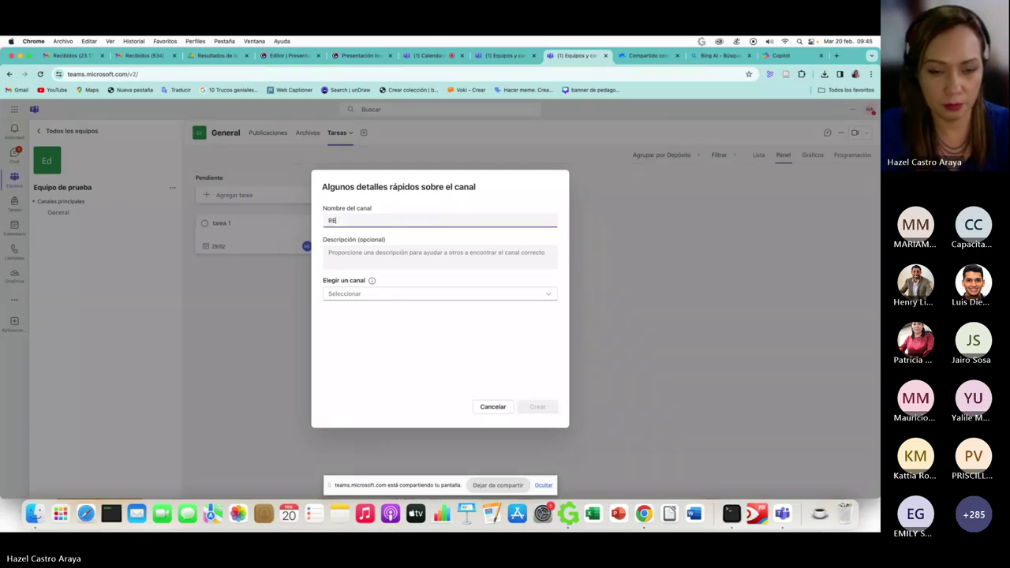
text(euniones sema)
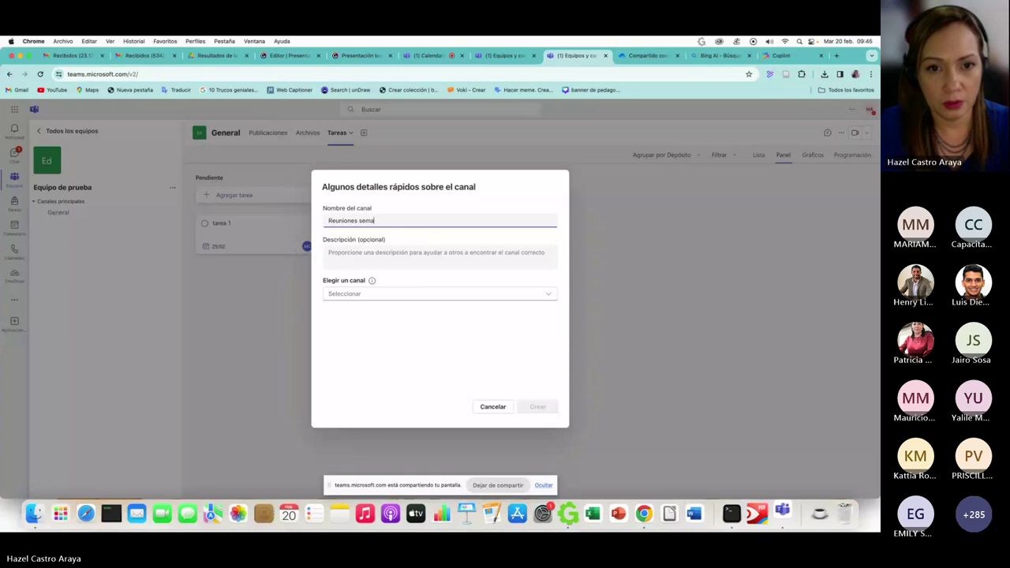
text(nales)
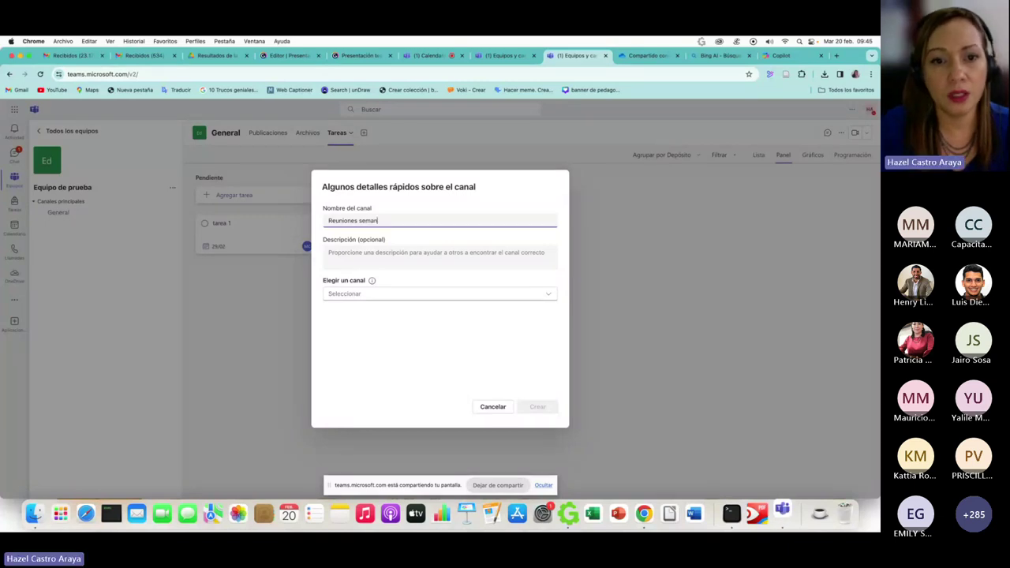
- Give it the description 'Recuerden subir el informe semanak' and set it to Privado
click(404, 263)
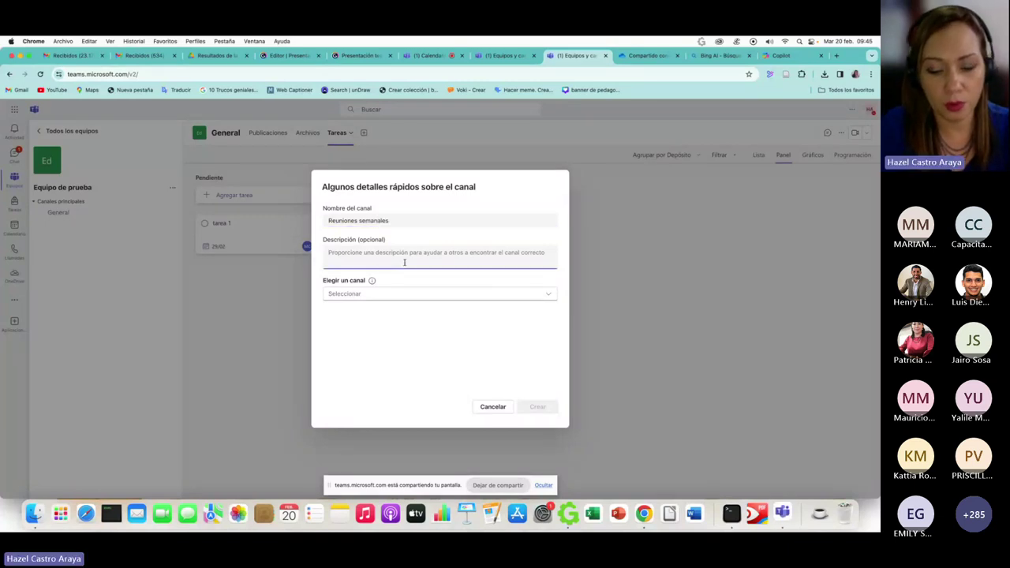
text(R)
key(BackSpace)
text(Recu)
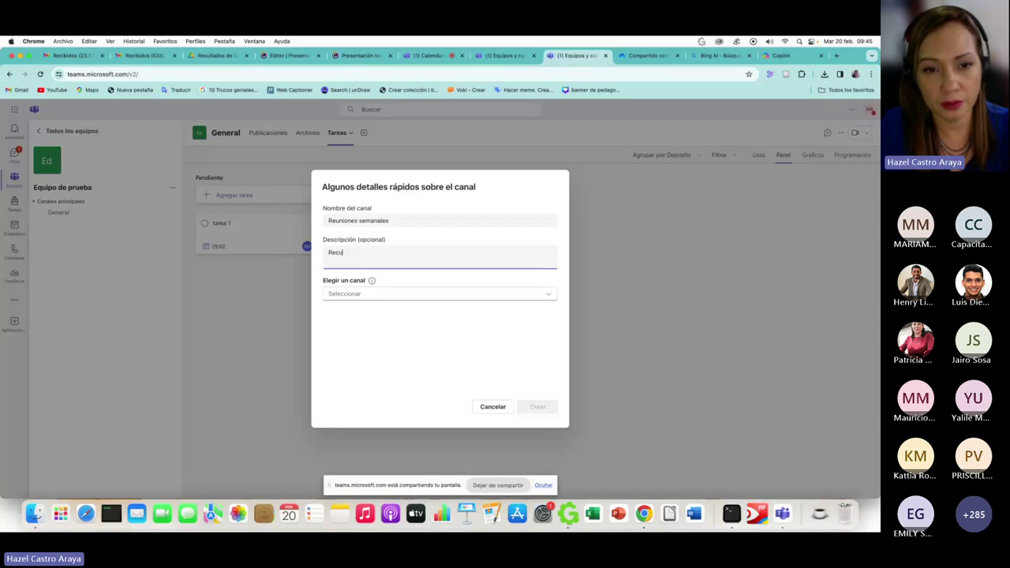
text(erden subir)
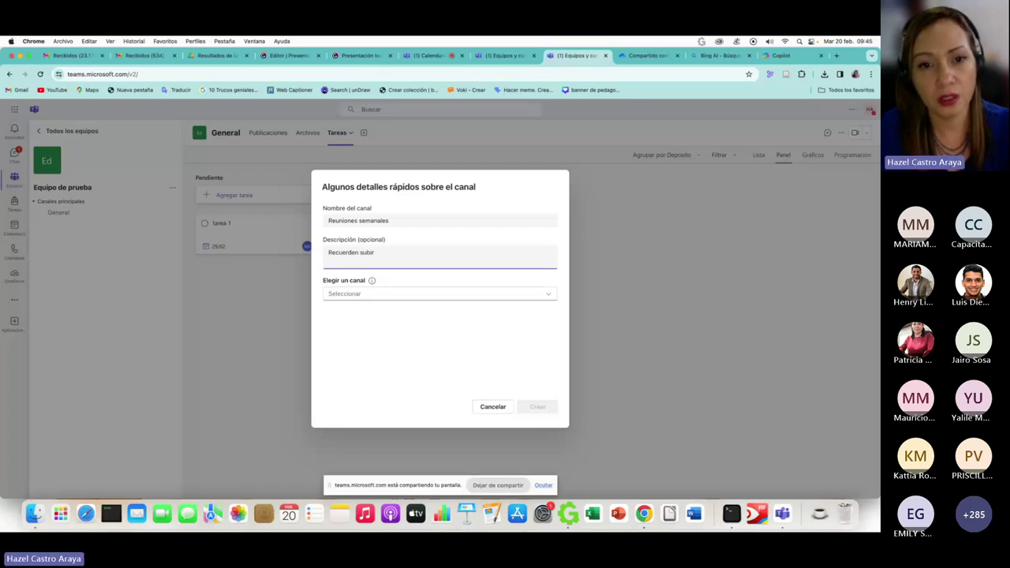
text( el informe s)
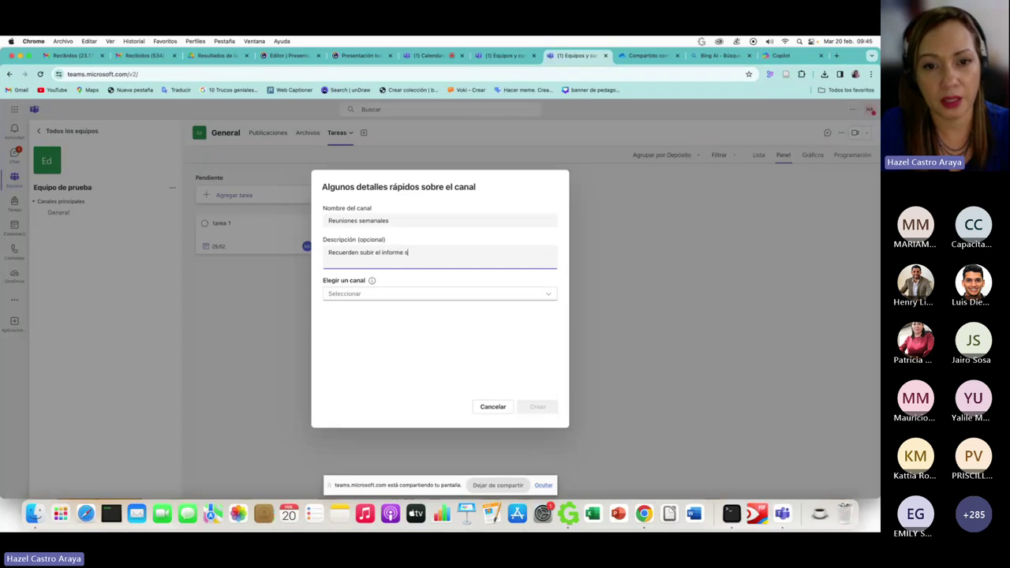
text(emanak)
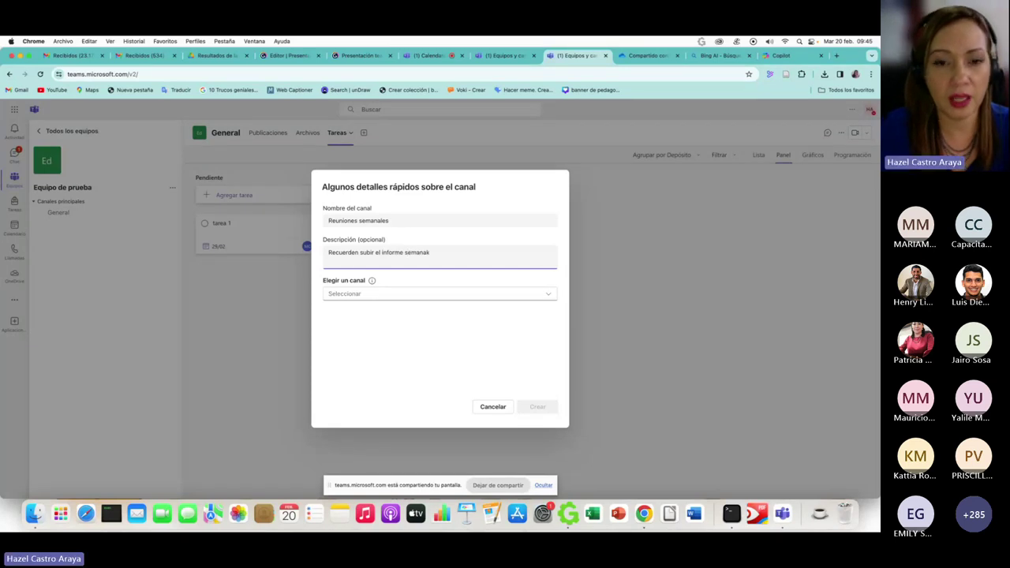
click(363, 294)
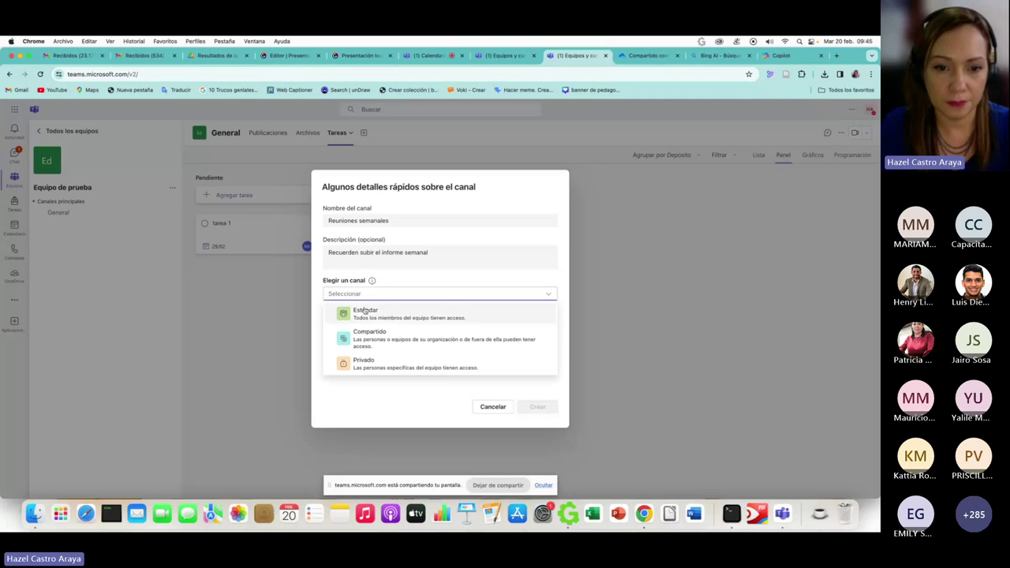
click(374, 365)
- Create the Reuniones semanales channel and add two teammates as Miembro
click(543, 407)
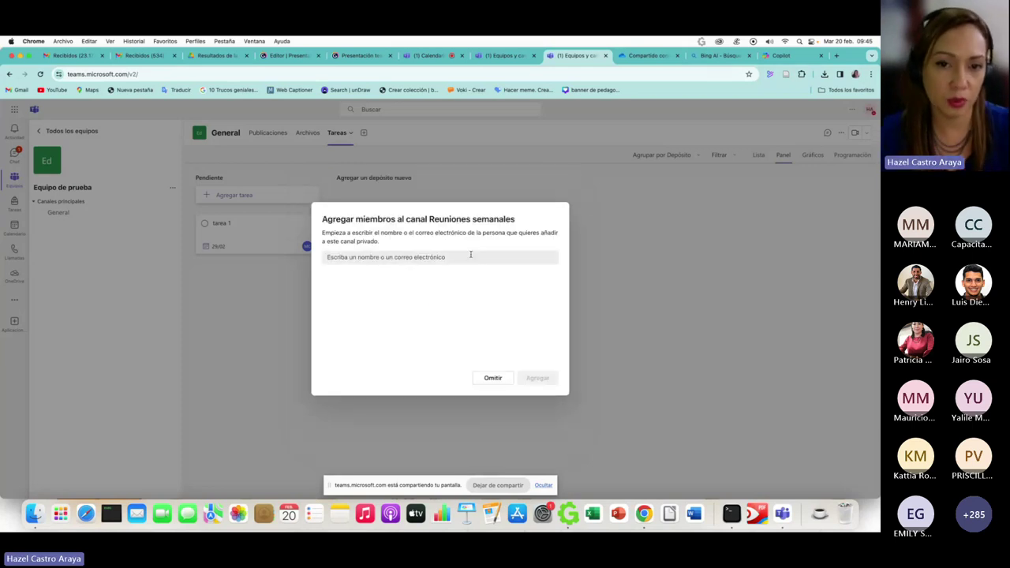
click(470, 255)
text(riela)
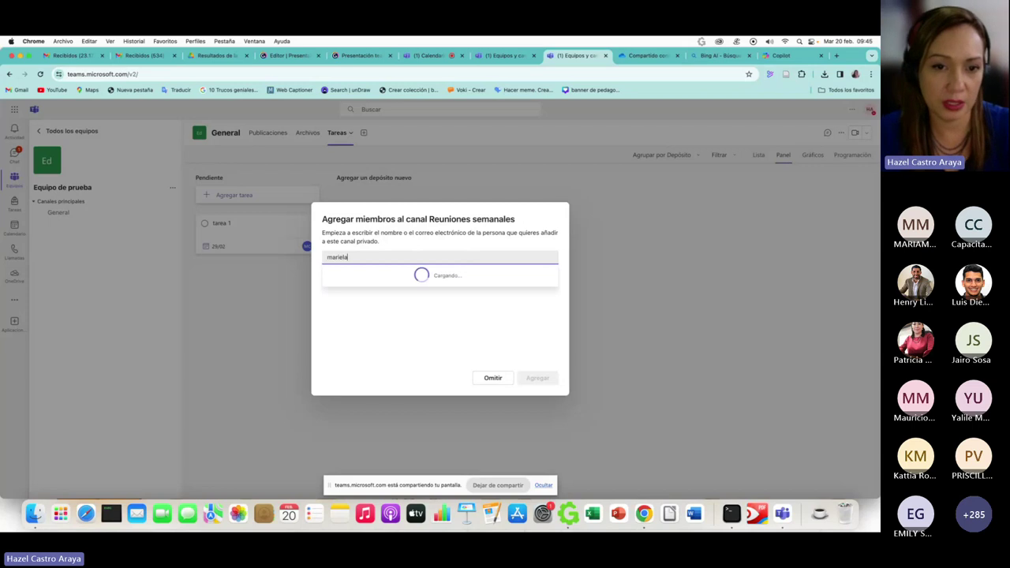
click(453, 276)
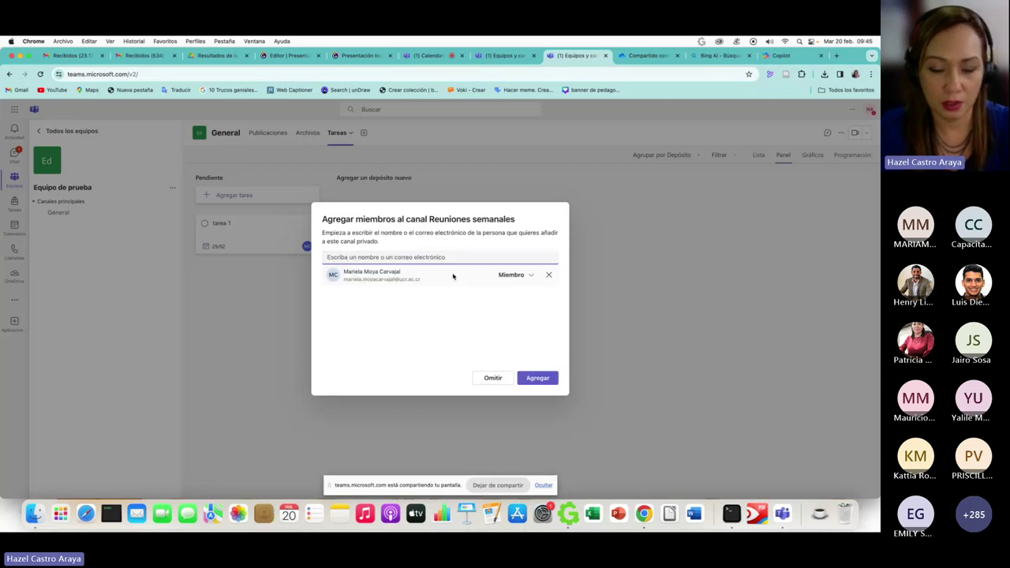
text(irene)
click(439, 274)
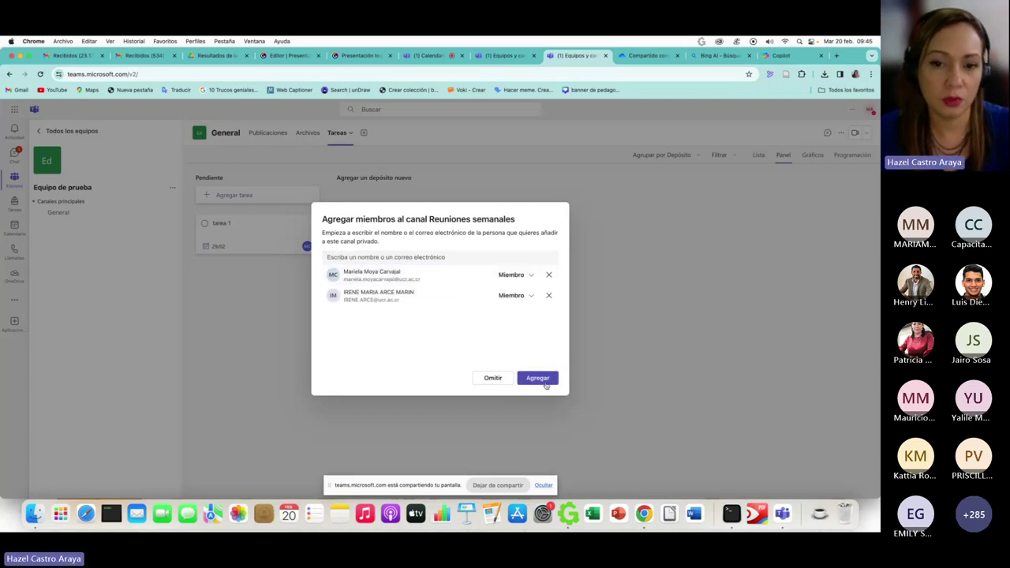
click(537, 379)
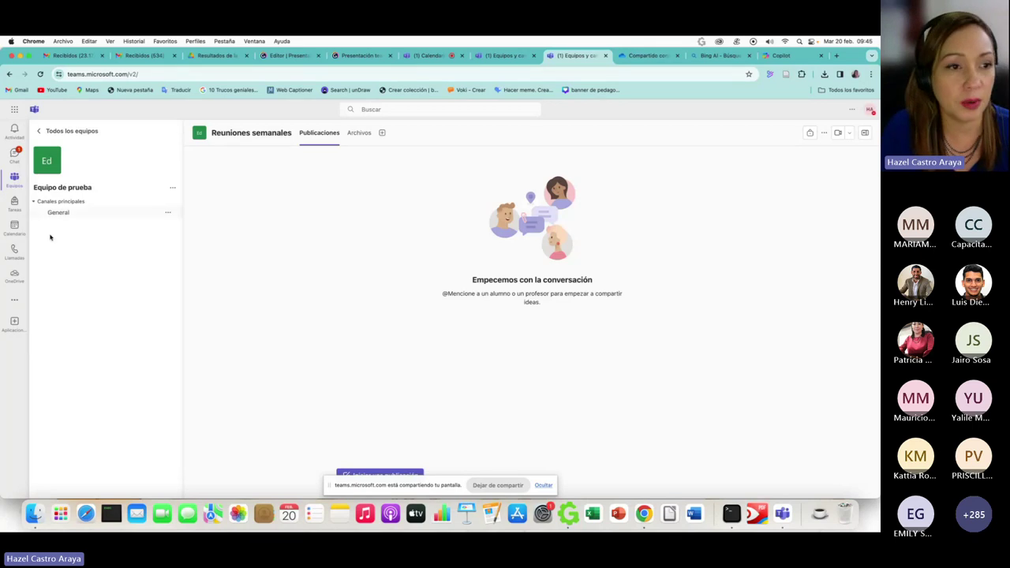
- Look through the channel's Files and Posts tabs, then open and dismiss the add-tab app catalogue
click(394, 476)
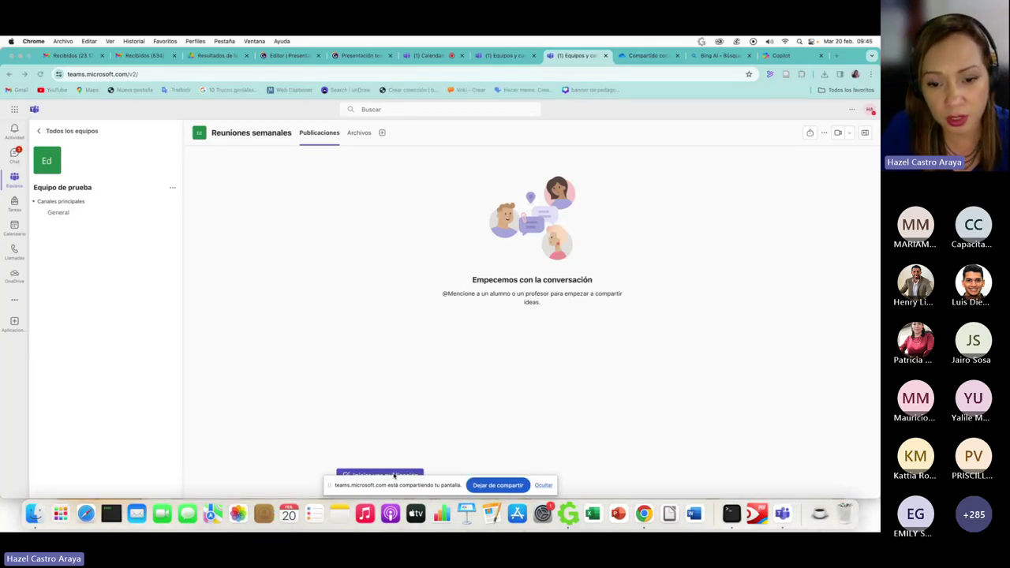
click(363, 138)
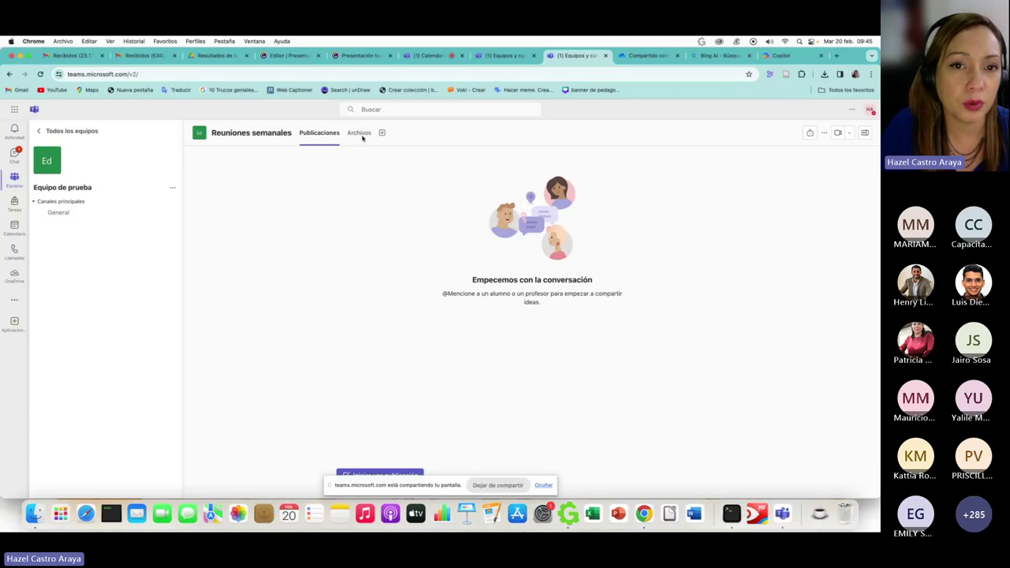
click(361, 135)
click(320, 135)
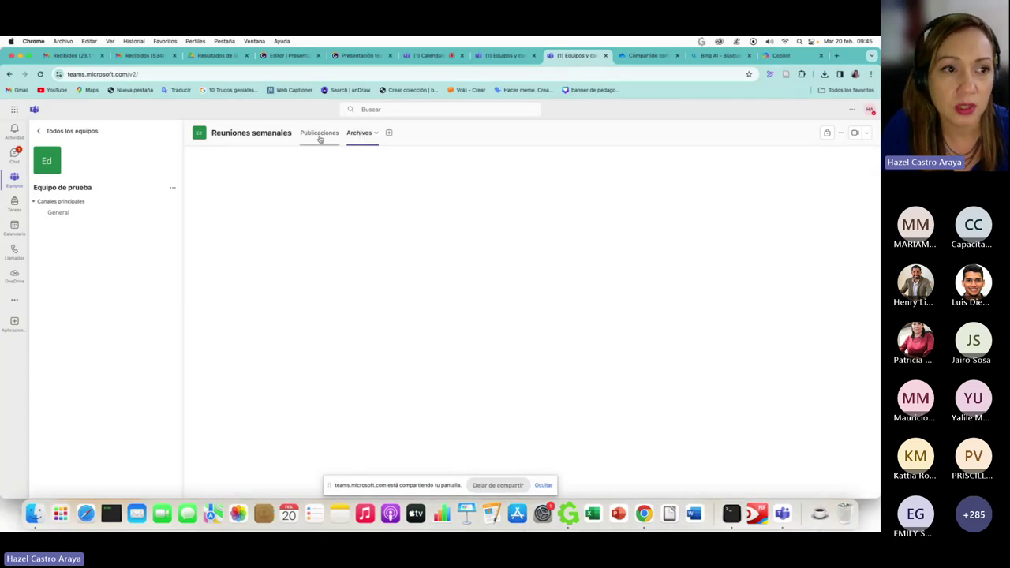
click(382, 134)
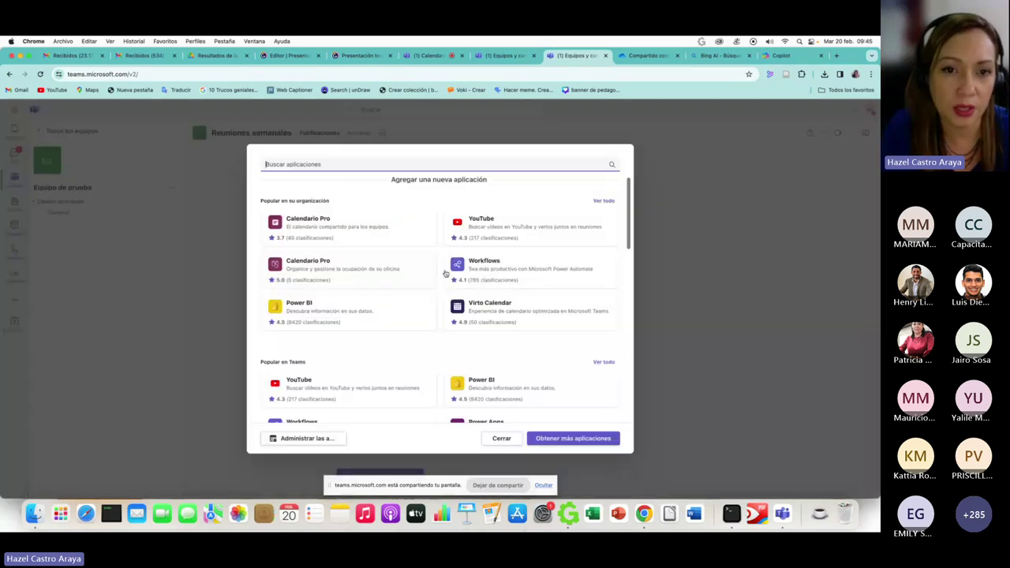
click(720, 313)
key(Escape)
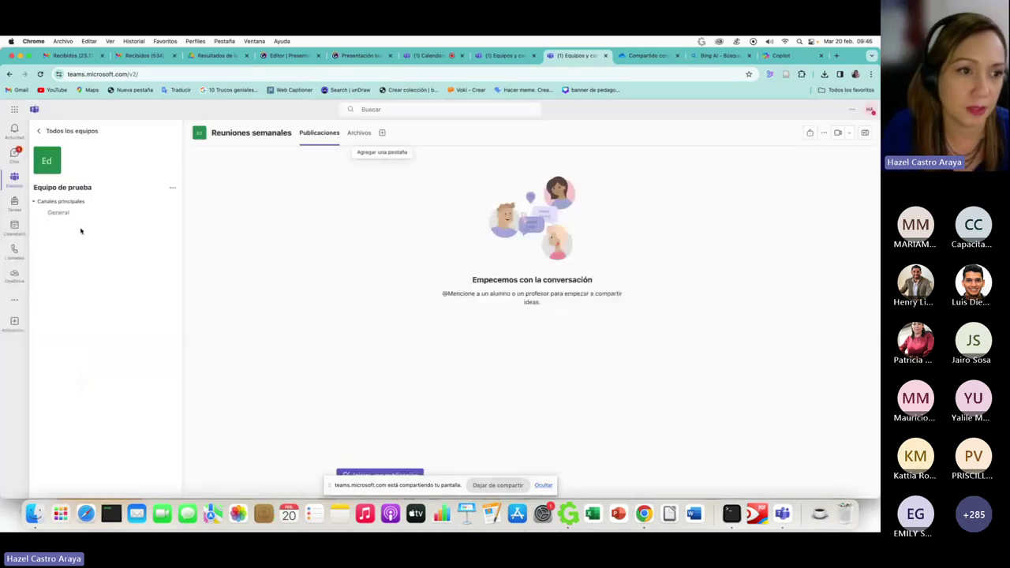
- Return to the Equipo de prueba team's Reuniones semanales channel, then go back to the Genially presentation
click(53, 132)
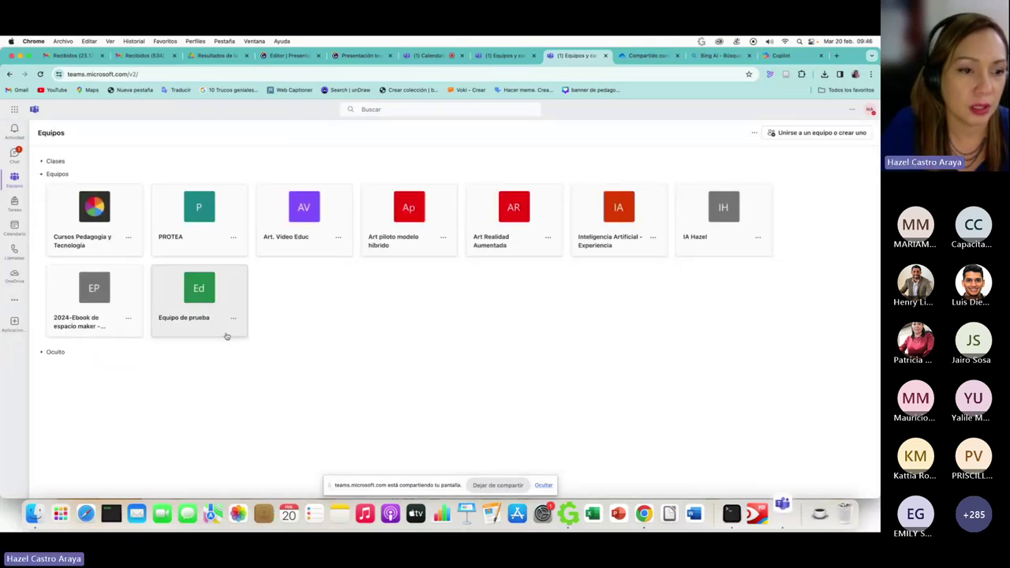
click(202, 315)
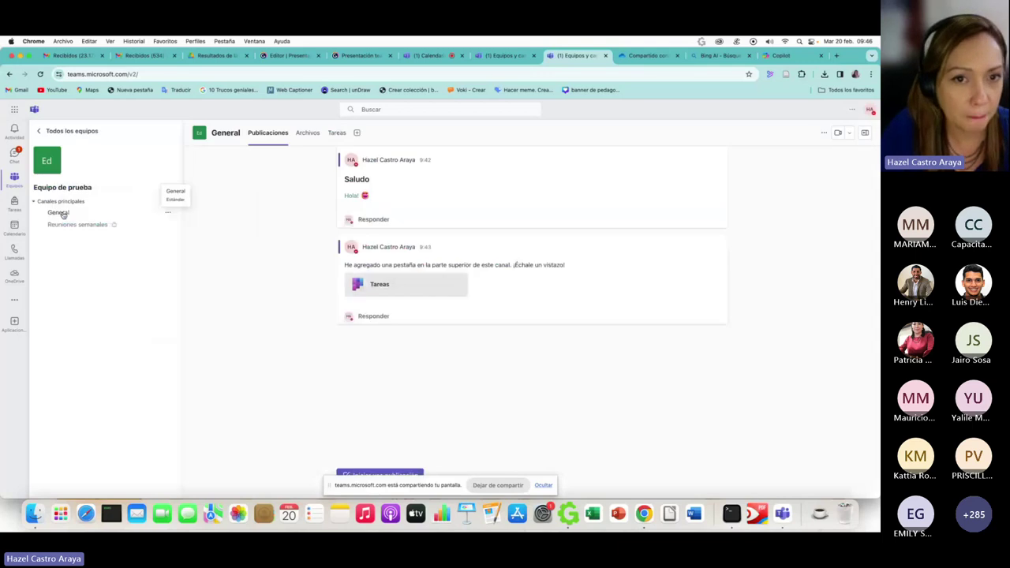
click(66, 226)
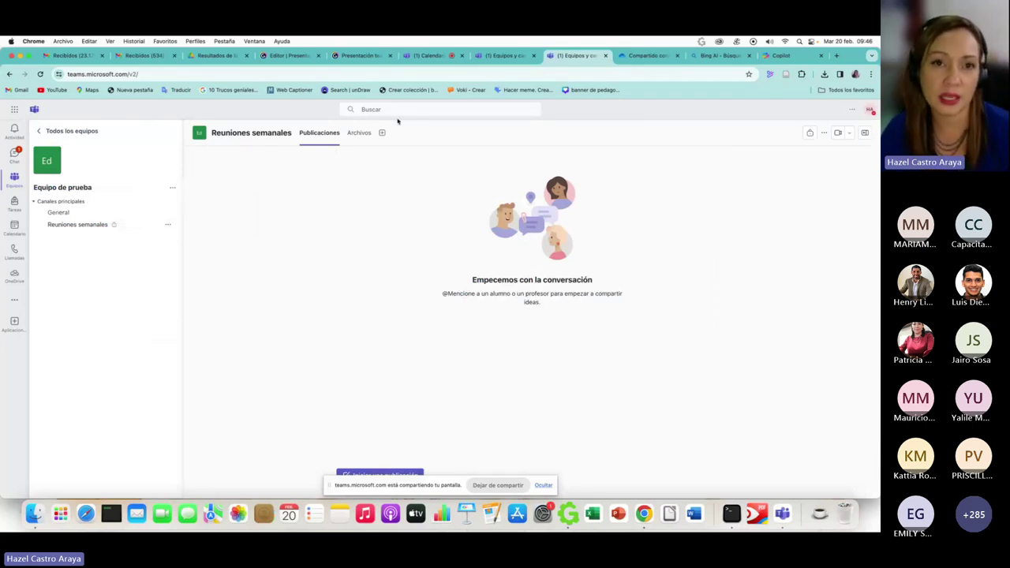
click(357, 56)
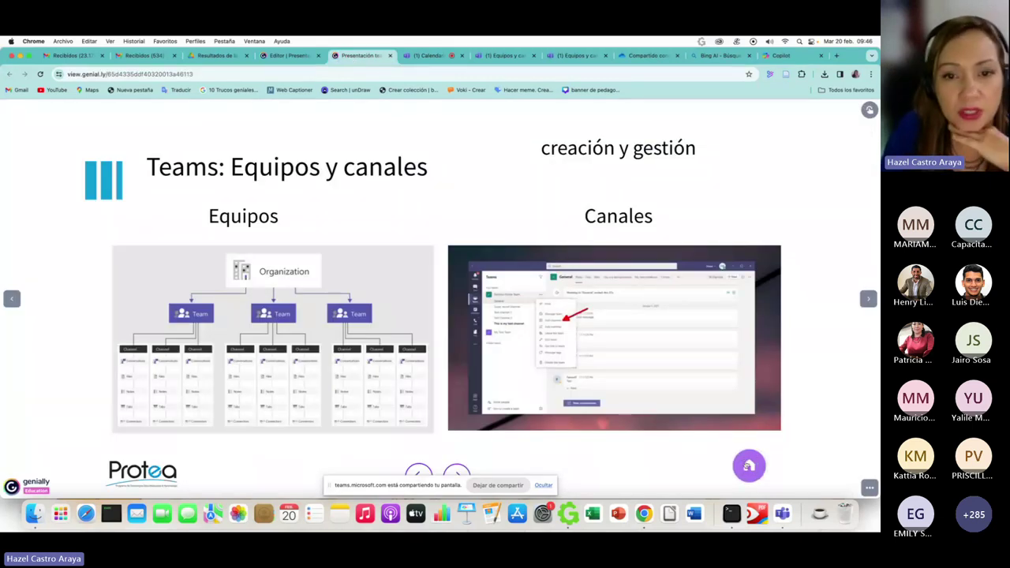
- From the Genially overview map, open the Gestión de la comunicación slide, then return to Teams
click(749, 466)
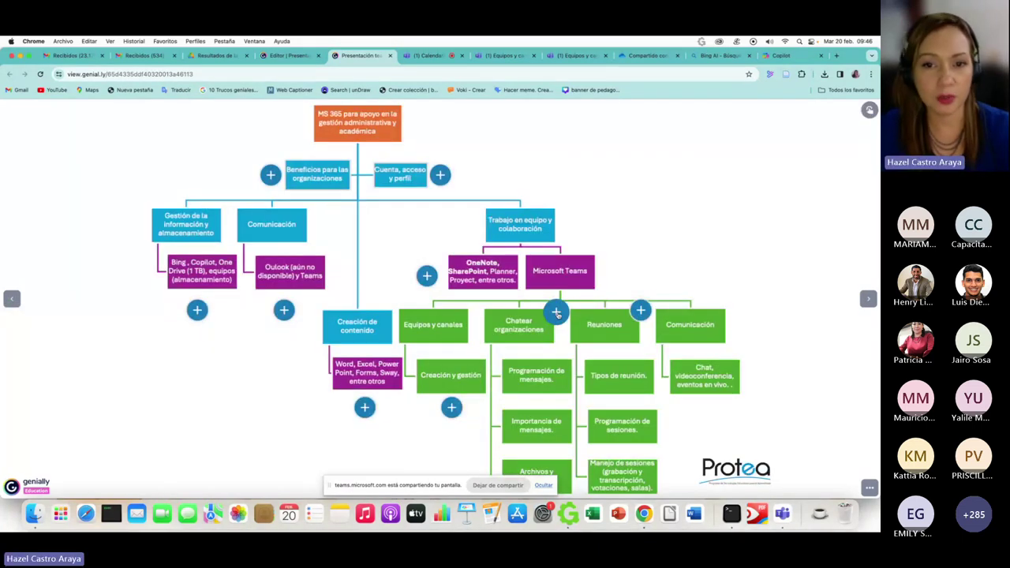
click(556, 313)
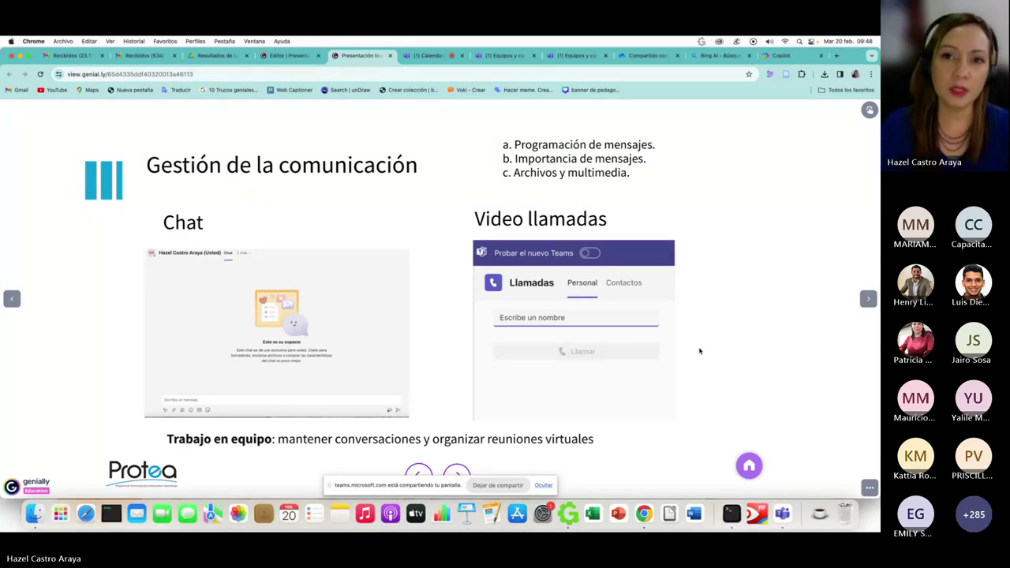
click(572, 57)
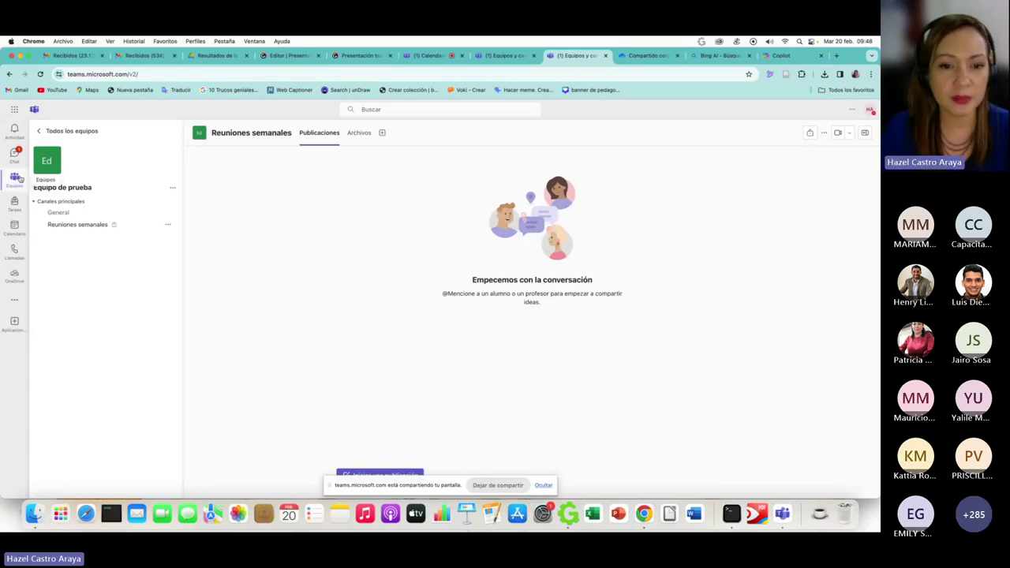
- In Chat, open a colleague's one-on-one conversation from Recientes, then start a search
click(14, 154)
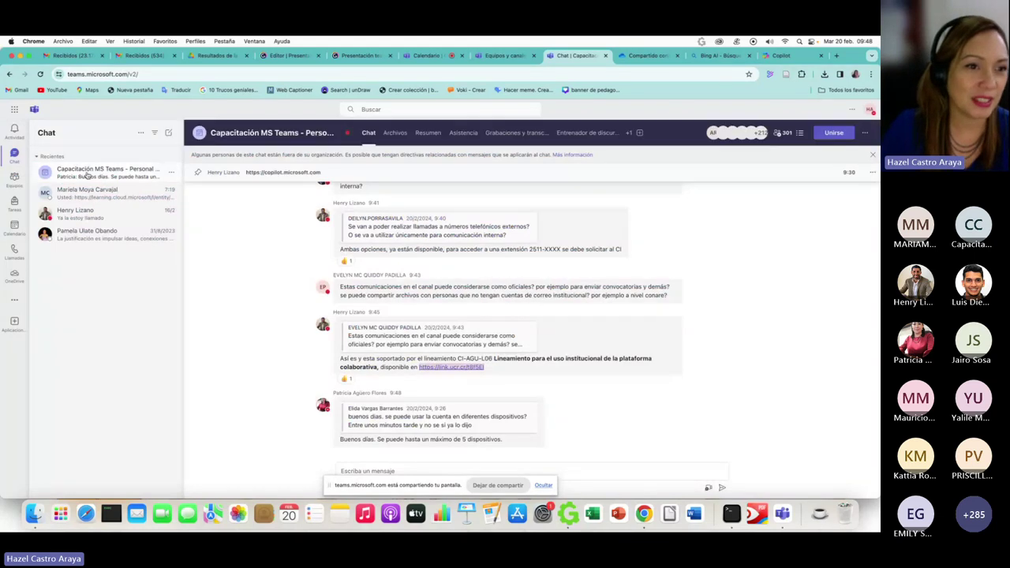
click(82, 198)
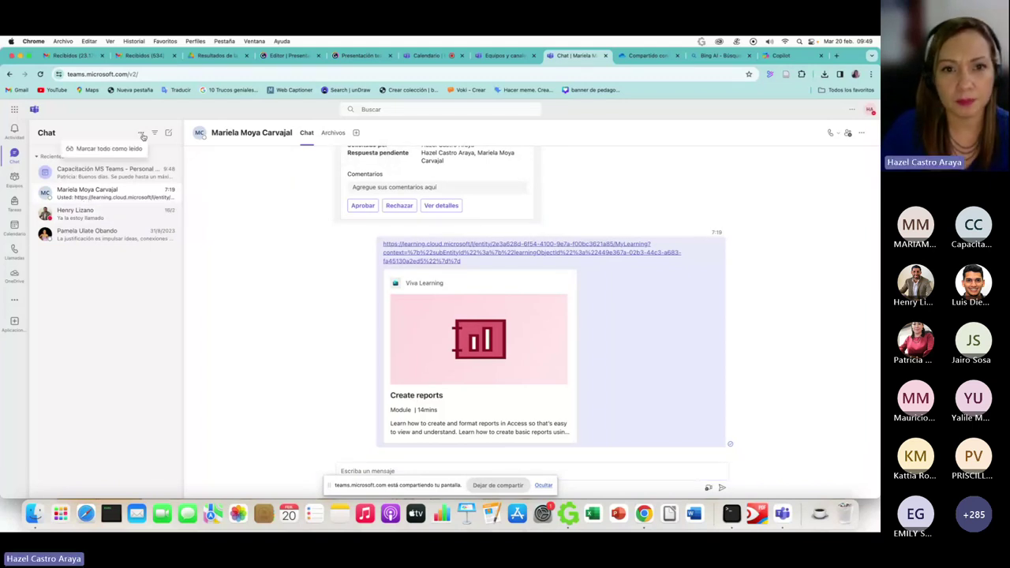
click(364, 107)
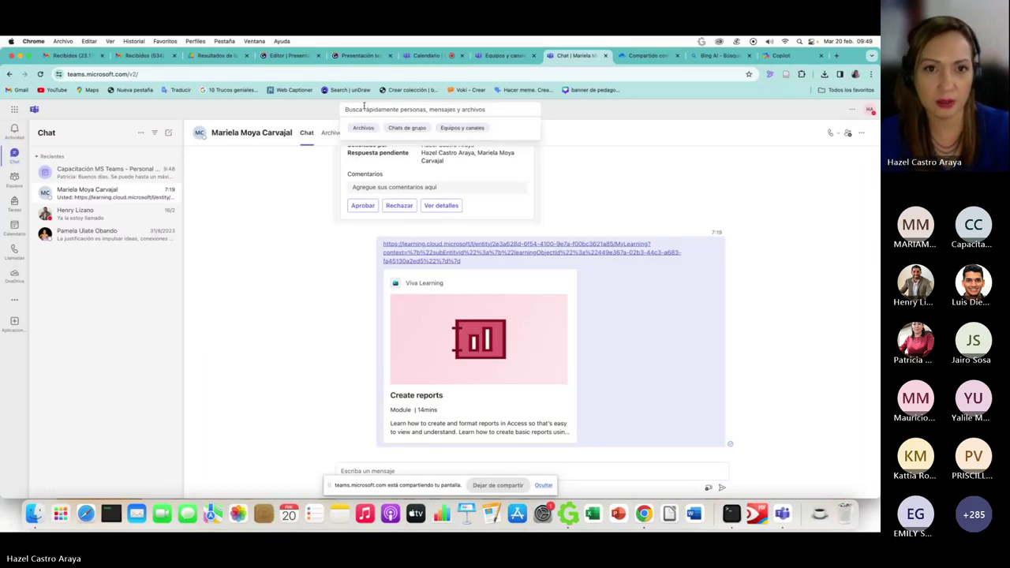
- Find the contact by name and send them 'Hola! Cómo estas? Recuerda la reunión de esta semana'
text(irene)
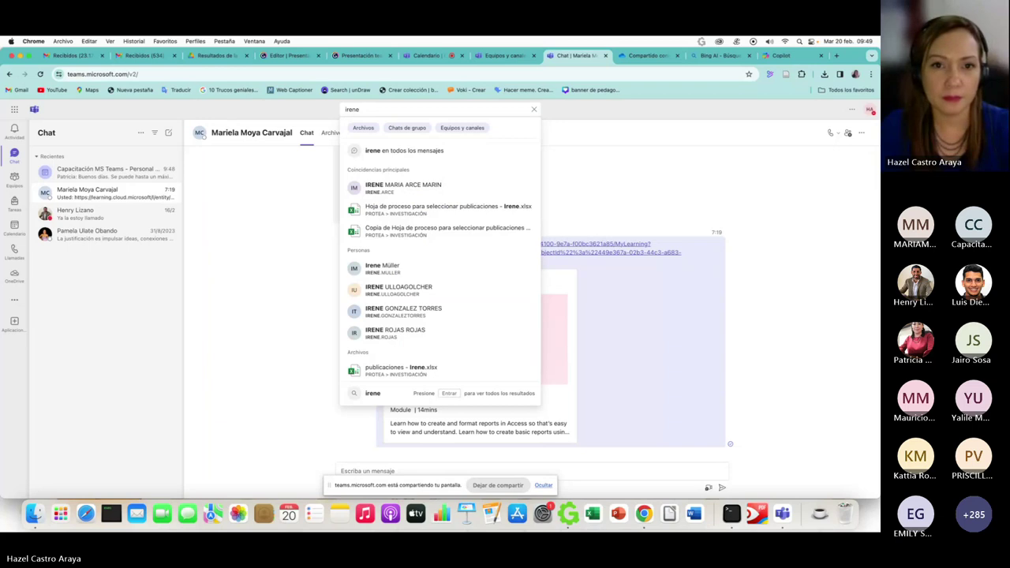
click(374, 185)
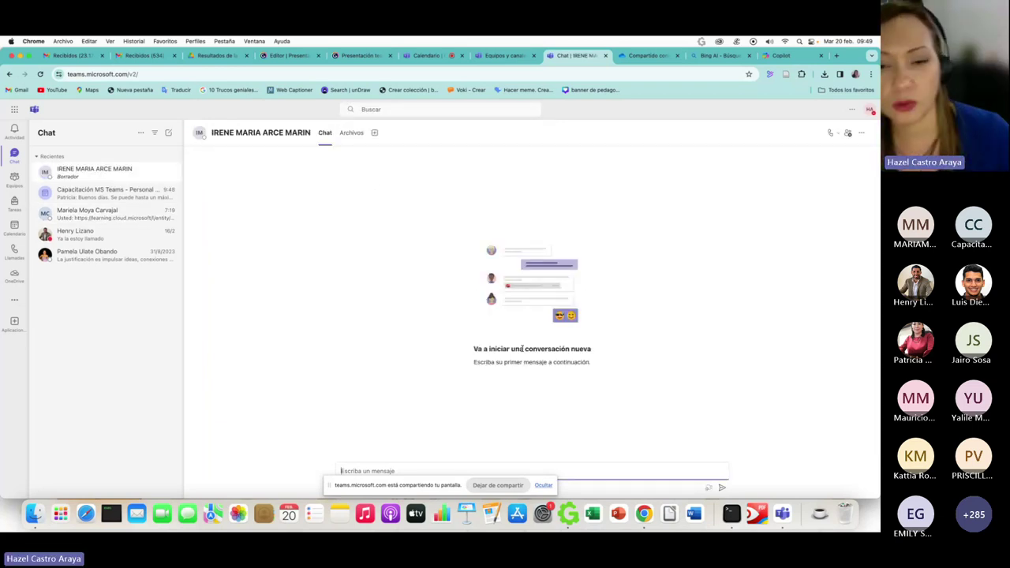
text(Ho)
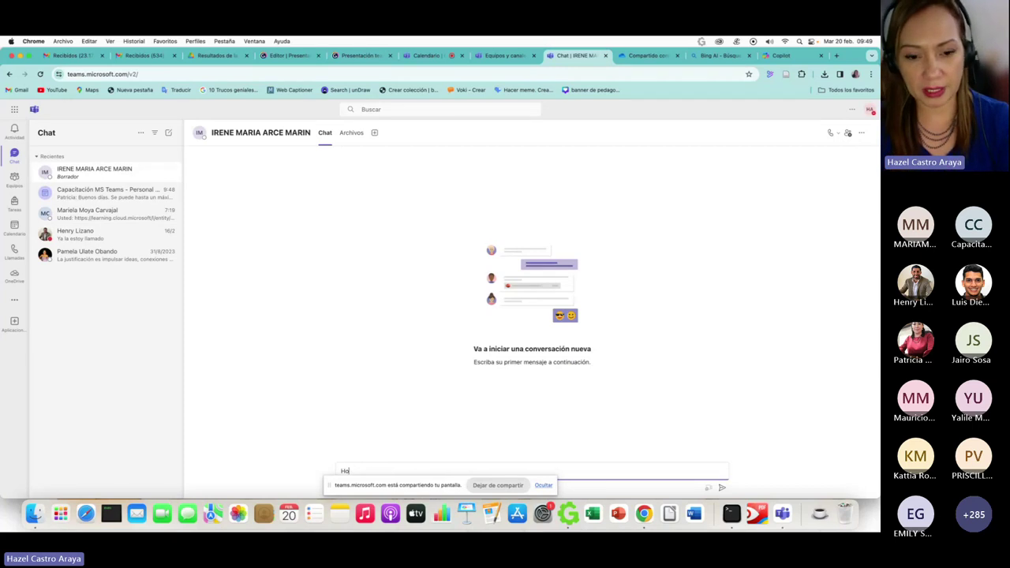
text(la)
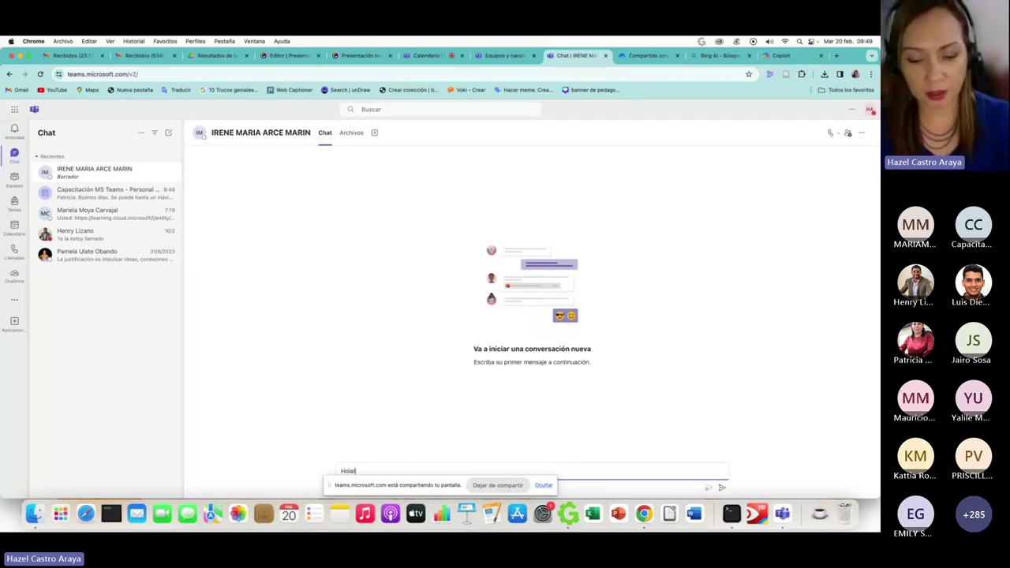
text(! C)
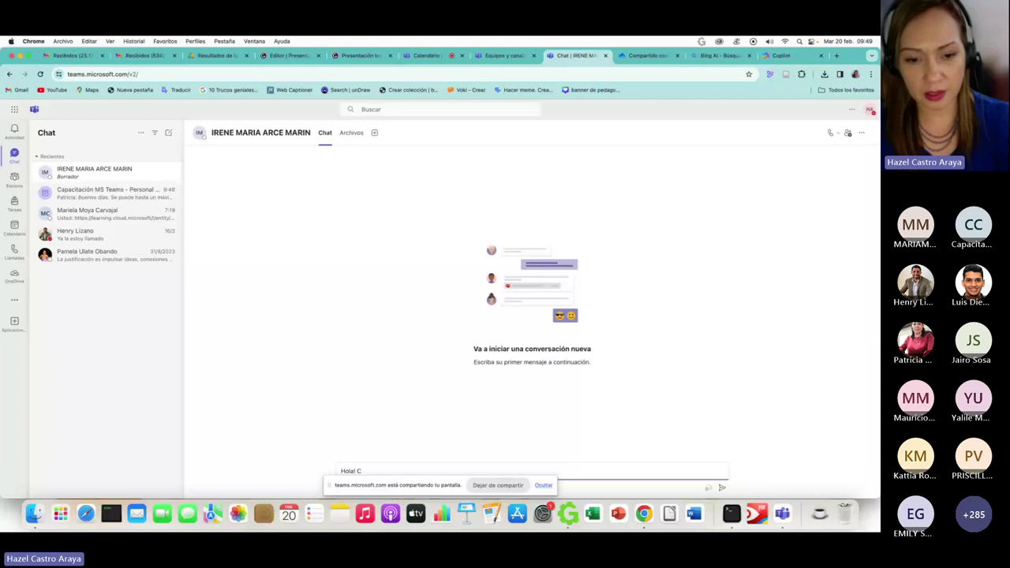
text(ómo estas? Recuerda ka r)
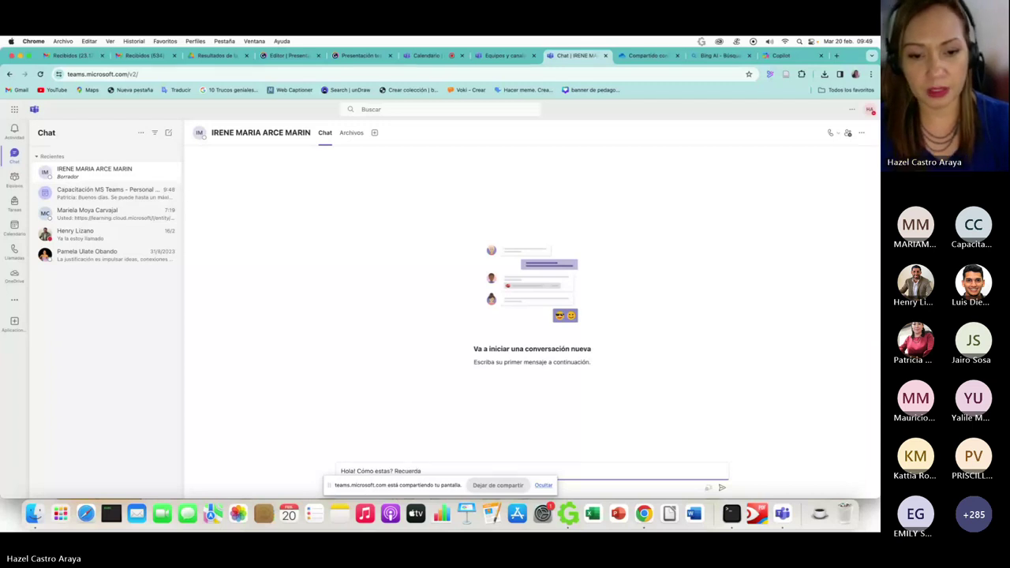
key(BackSpace)
key(BackSpace)
key(BackSpace)
key(BackSpace)
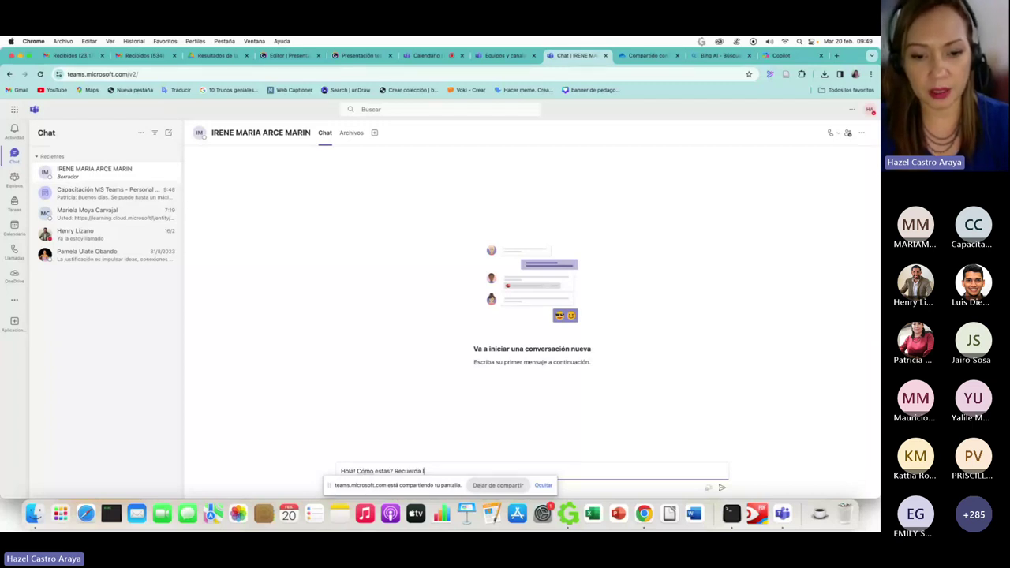
text(la r)
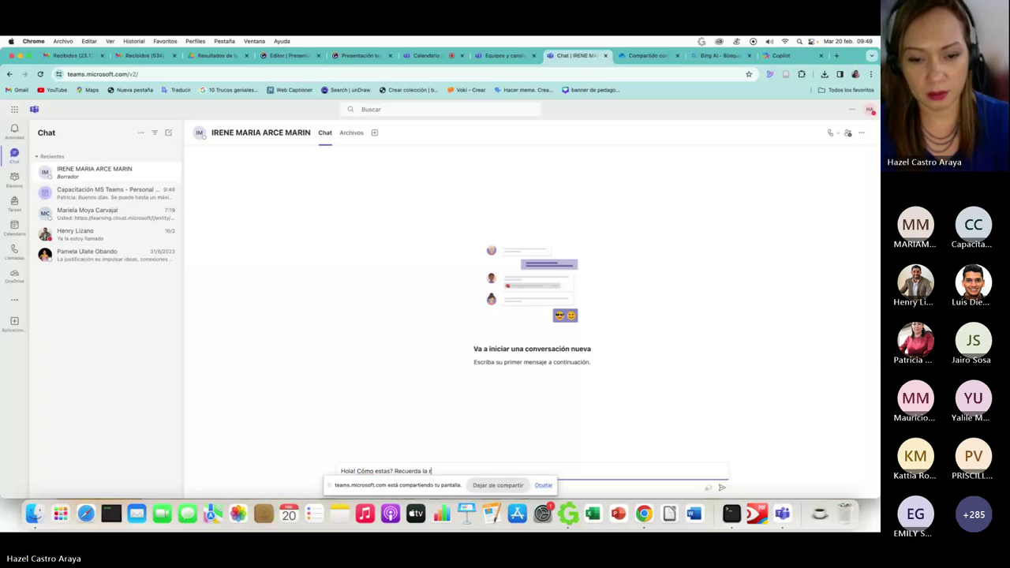
text(eunión d es)
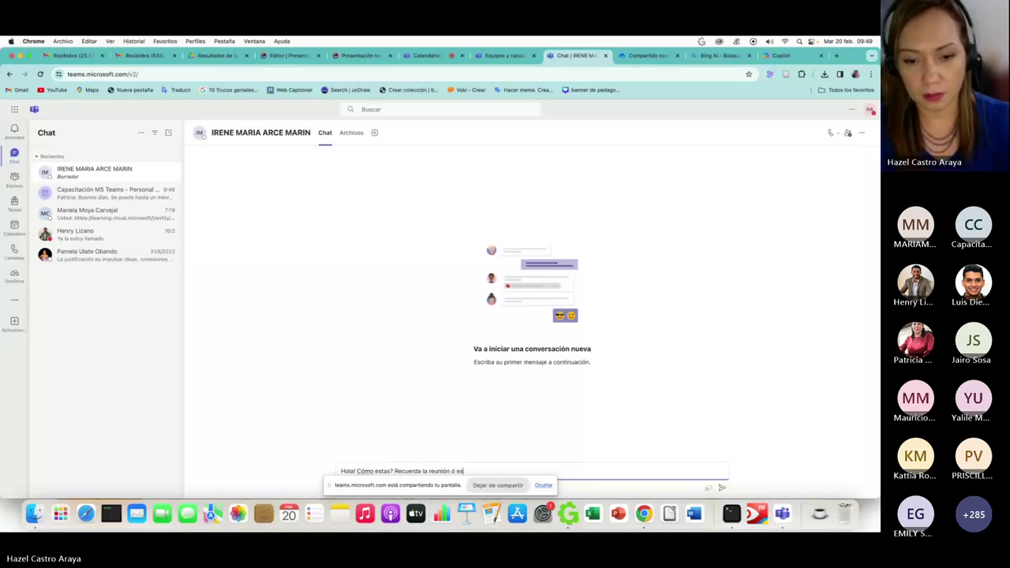
key(BackSpace)
key(BackSpace)
key(BackSpace)
text(e esta semana)
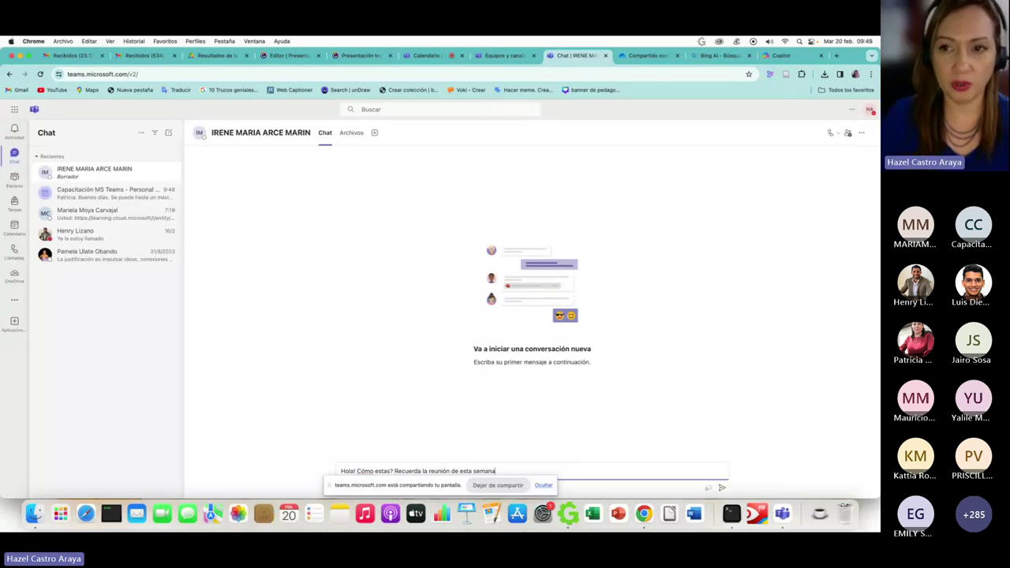
key(Return)
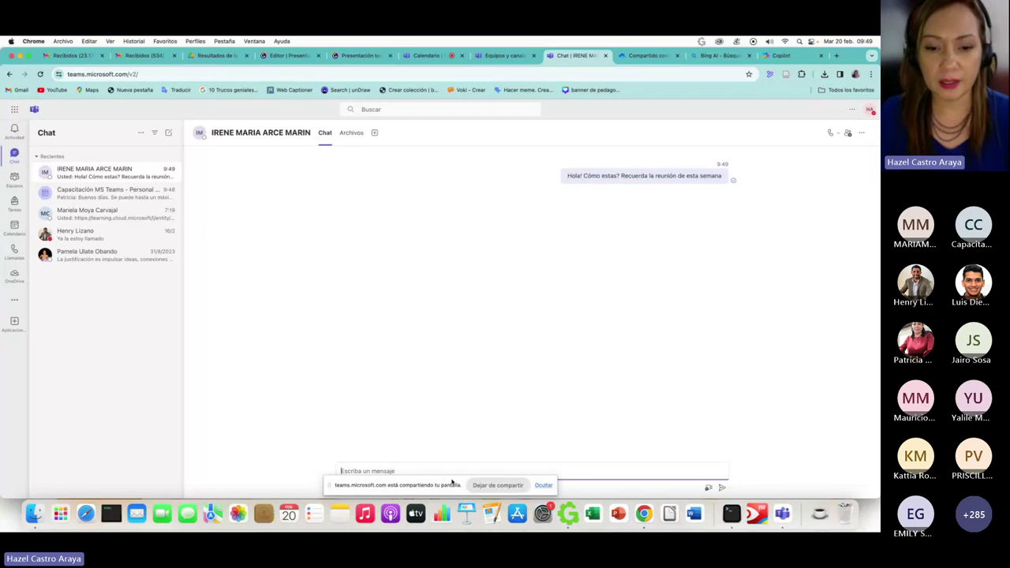
- Draft a new message 'Hola!' formatted with red text and red highlight
drag(452, 483, 441, 514)
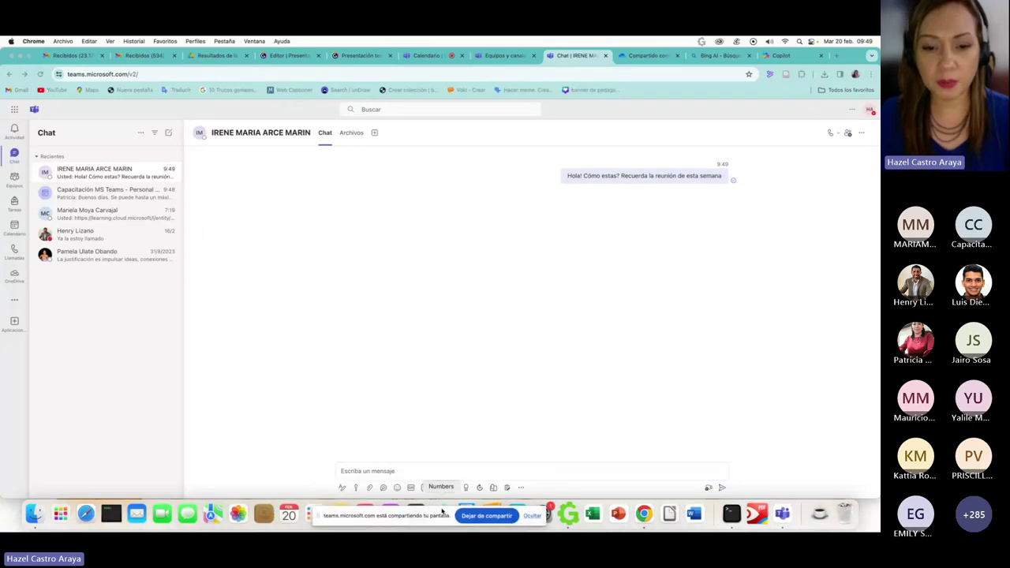
click(351, 472)
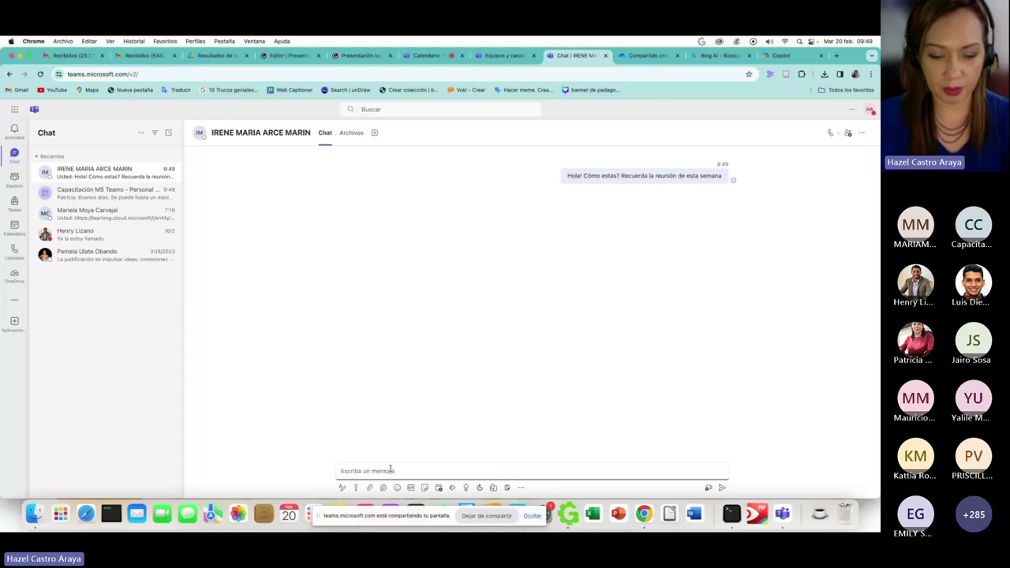
text(Hol)
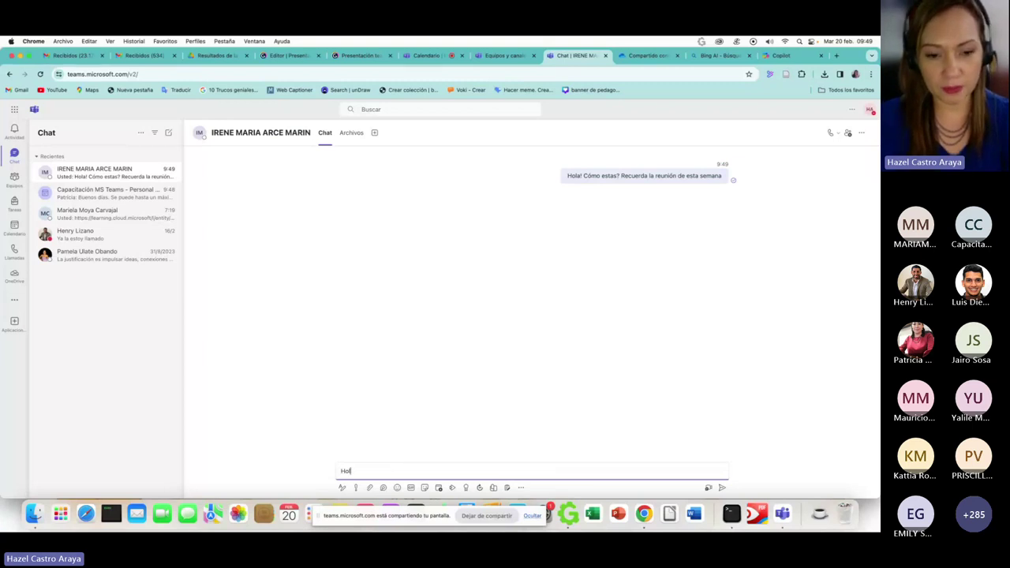
text(a)
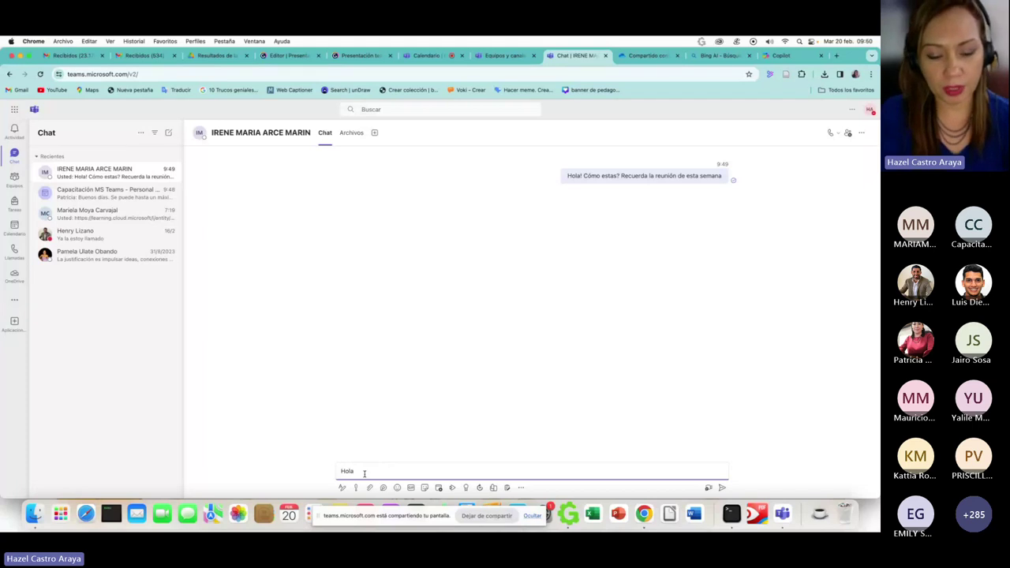
text(!)
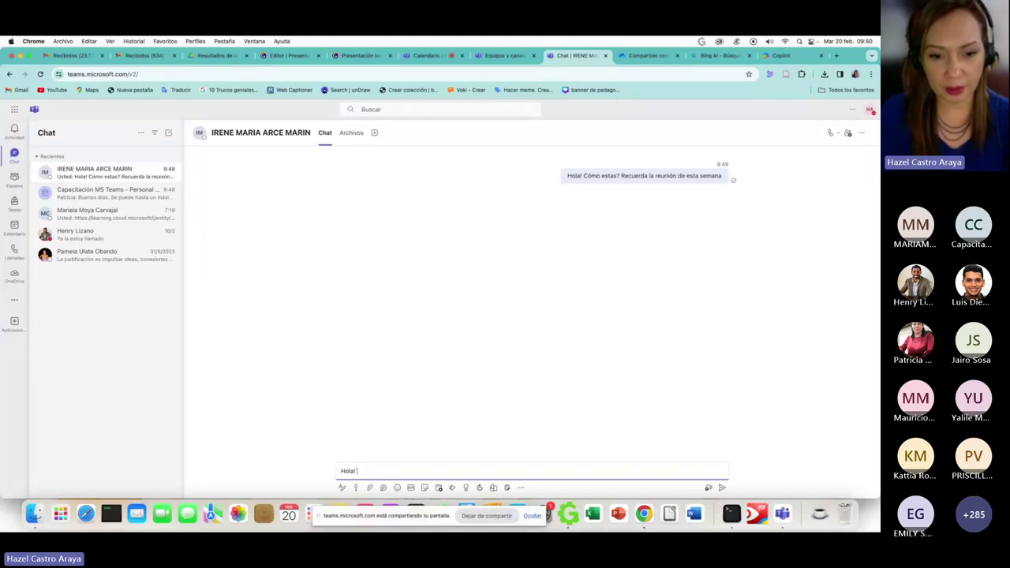
click(341, 487)
key(super+a)
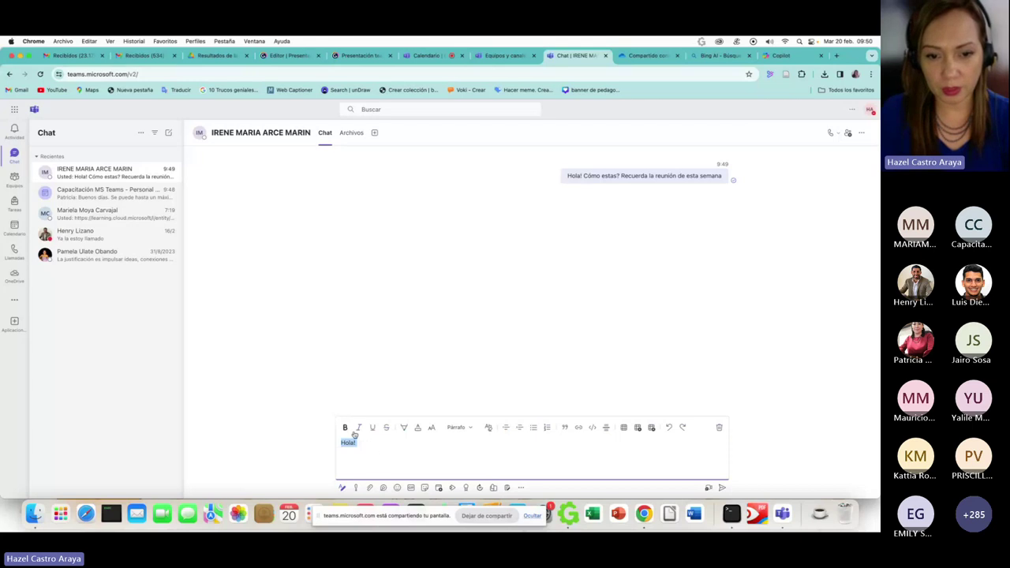
click(419, 428)
click(412, 401)
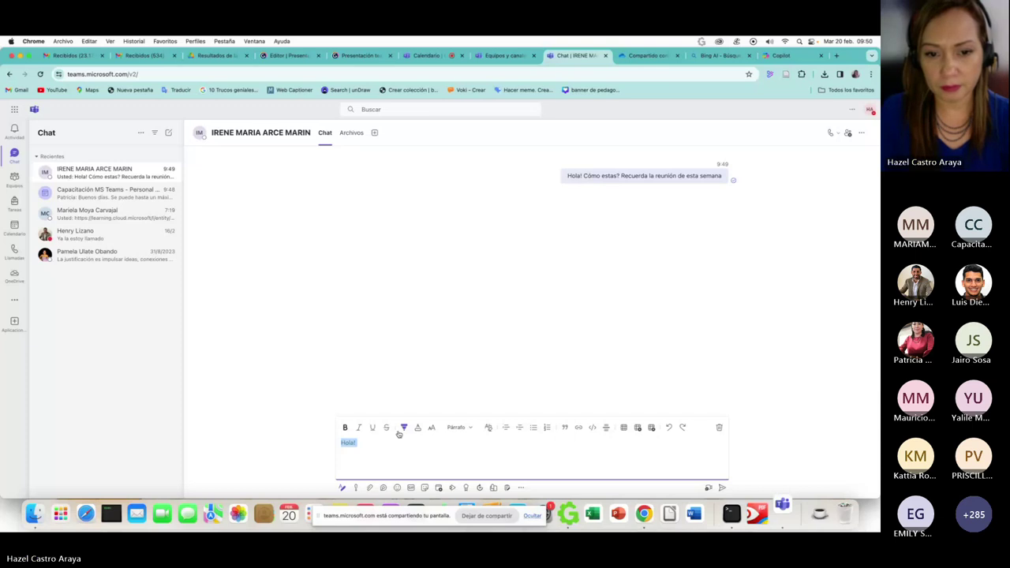
click(403, 427)
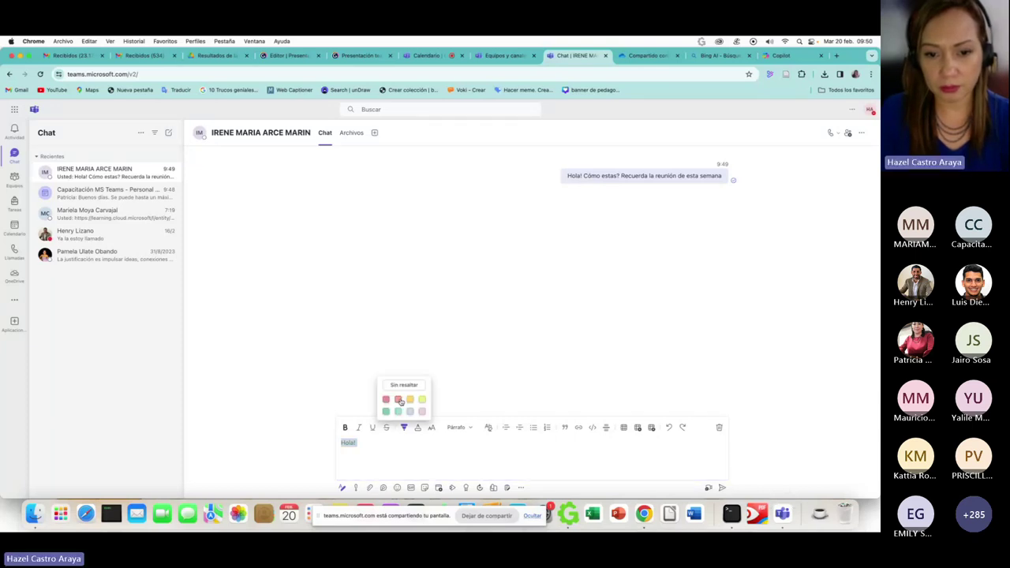
click(399, 400)
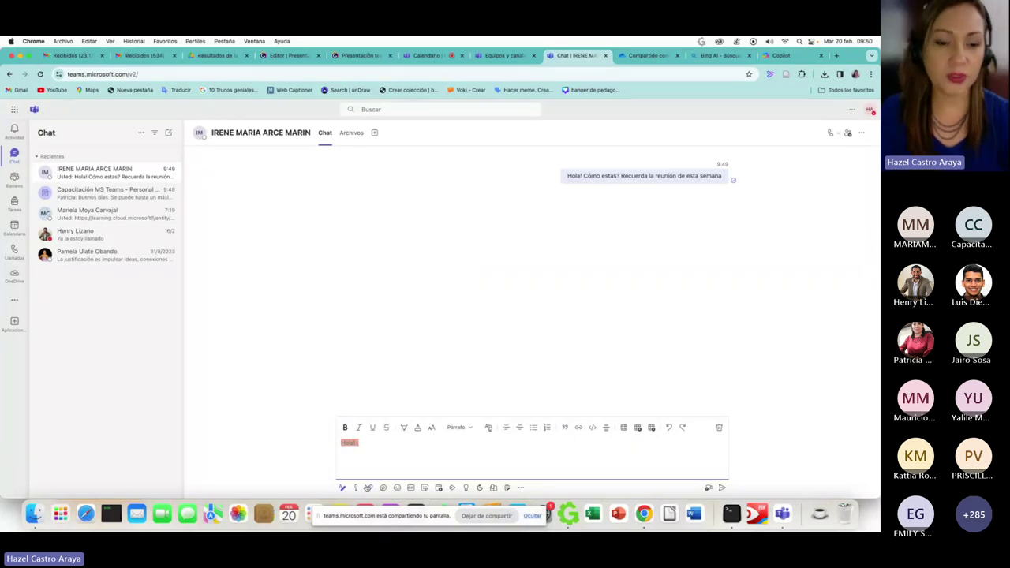
- Set the draft's delivery priority to Importante
click(355, 487)
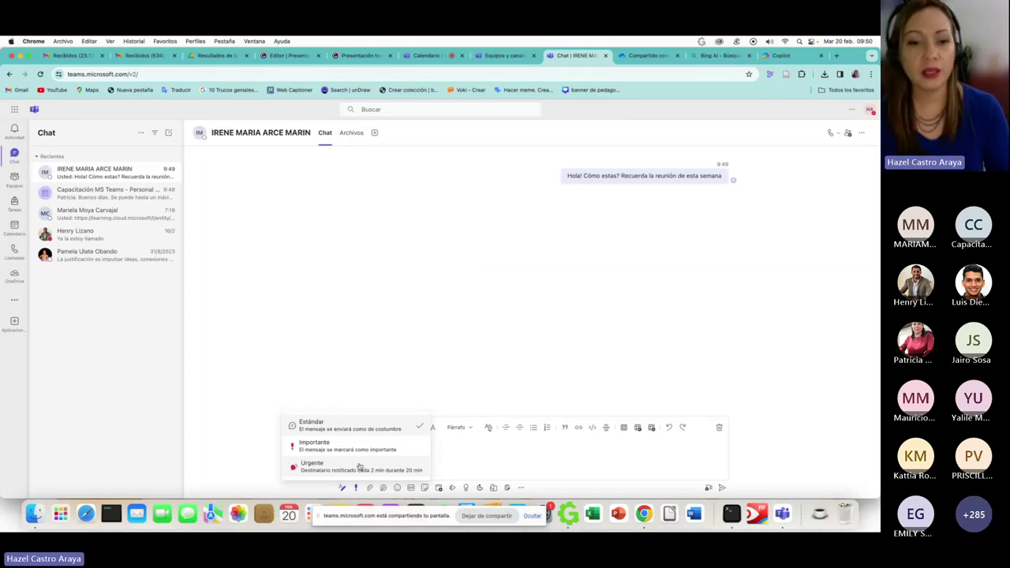
click(359, 445)
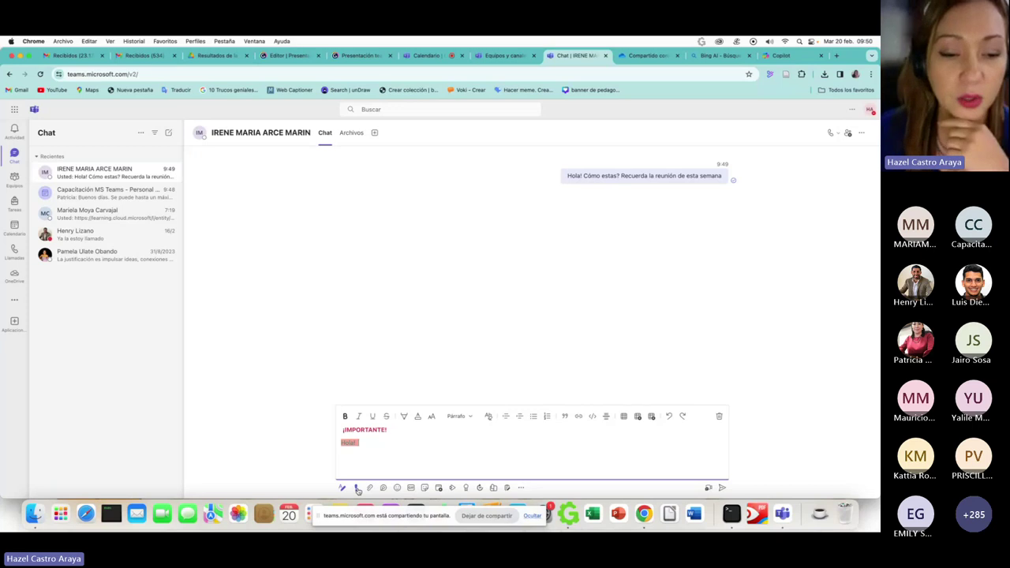
click(357, 488)
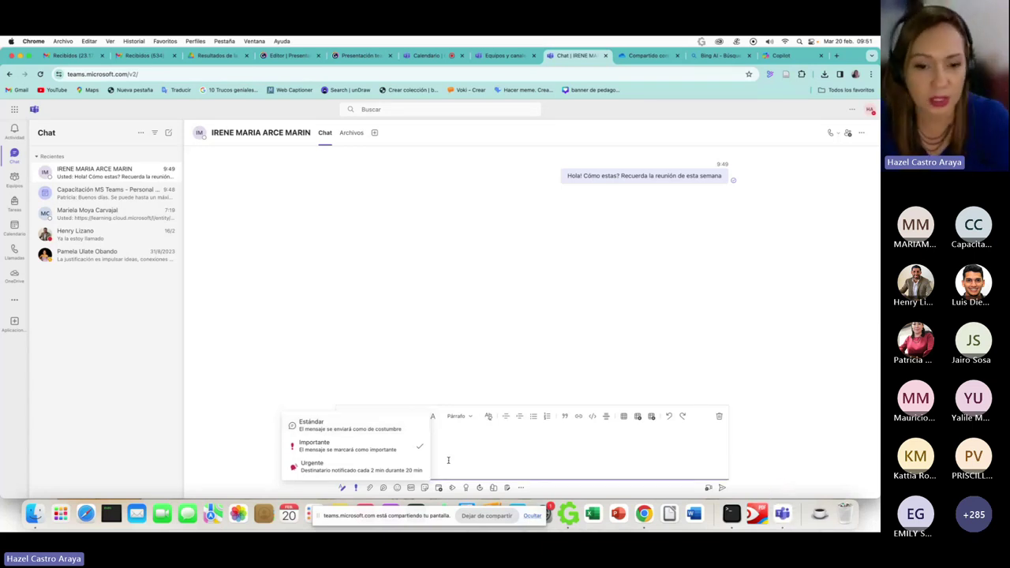
click(448, 460)
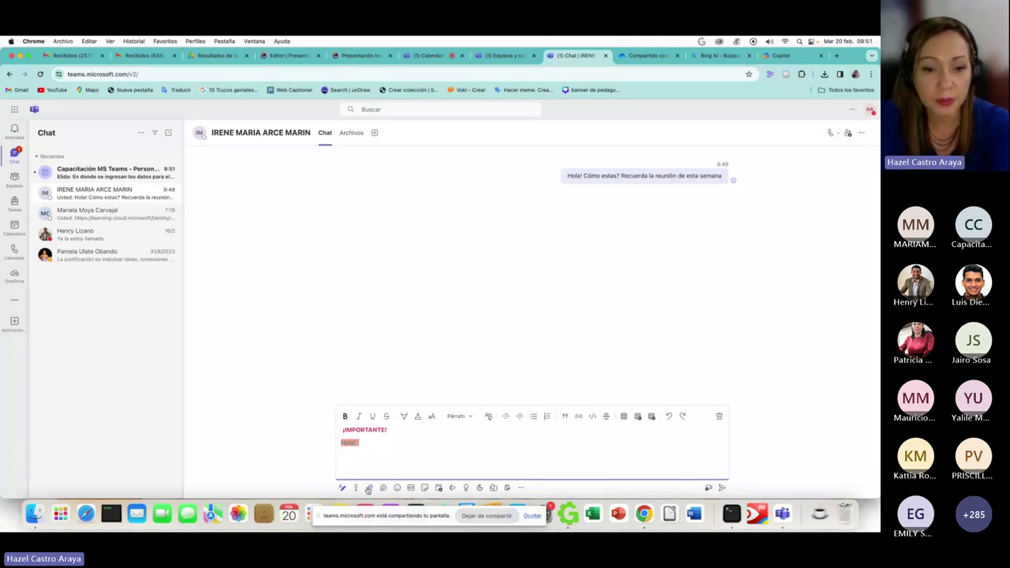
- Attach diagnostico teams.png from the Descargas folder to the important draft
click(369, 488)
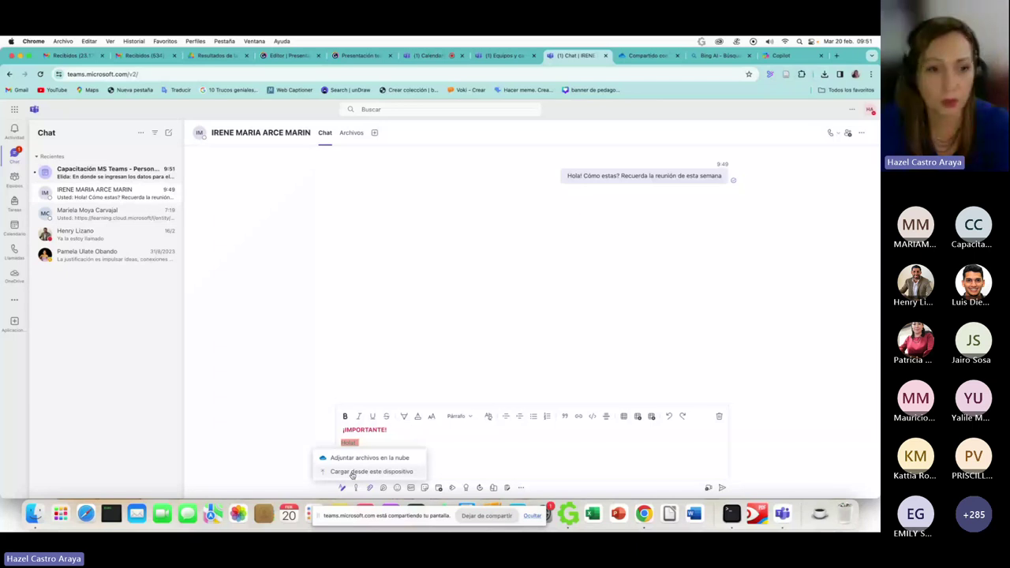
click(352, 472)
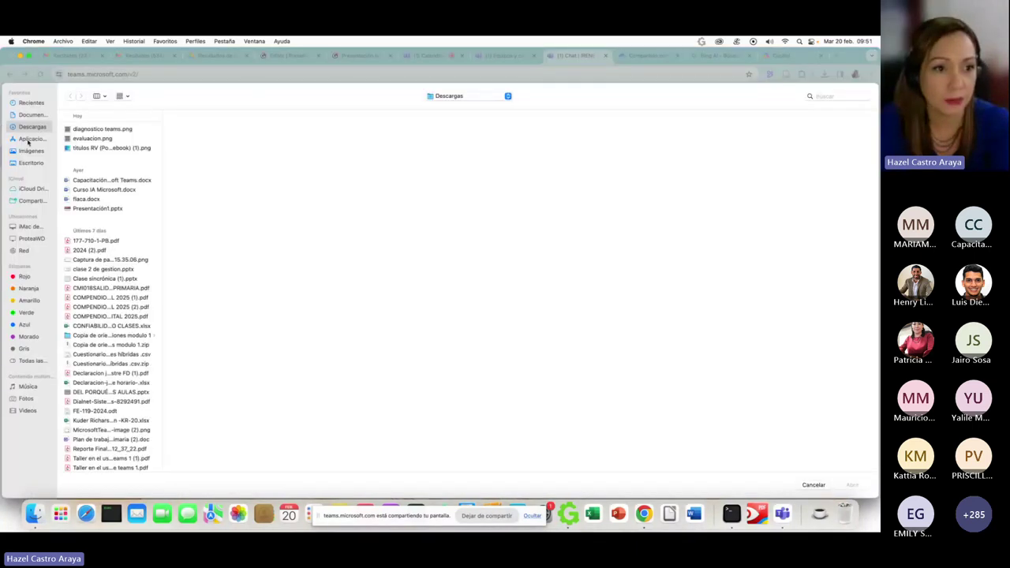
click(82, 130)
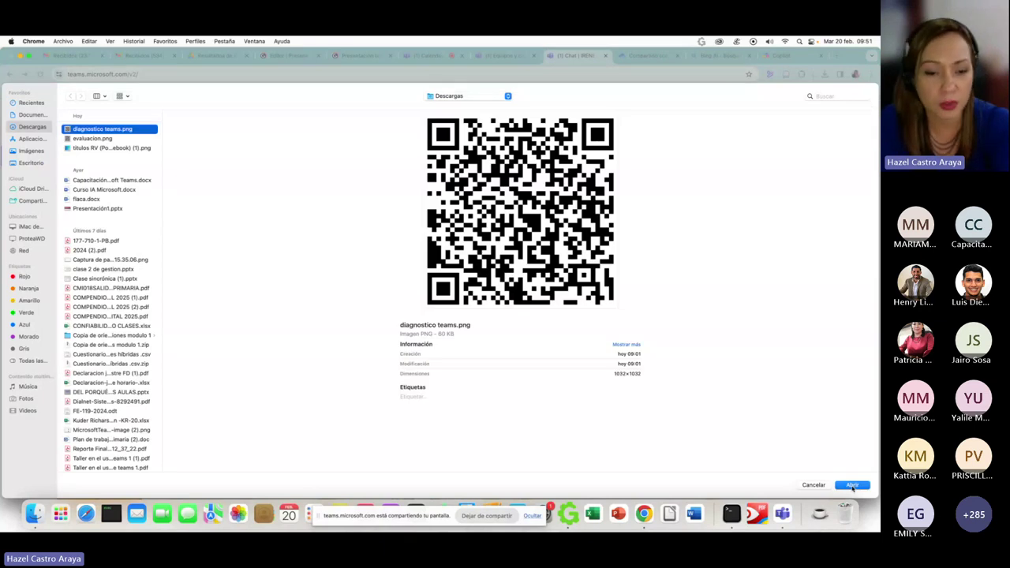
click(852, 485)
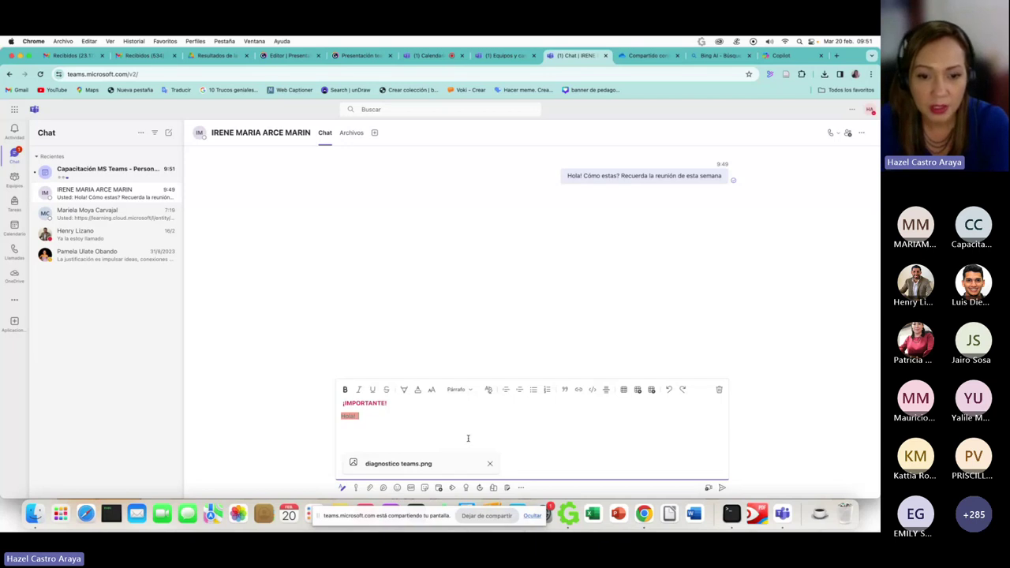
click(383, 488)
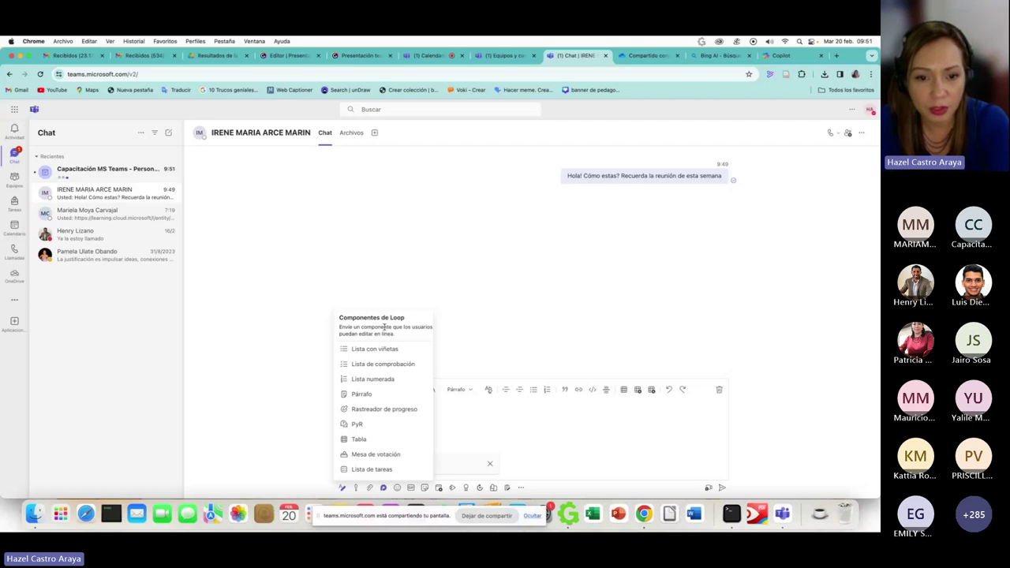
- Insert a recent emoji after Hola!, browse GIFs and Stickers, then start a new meeting
click(396, 487)
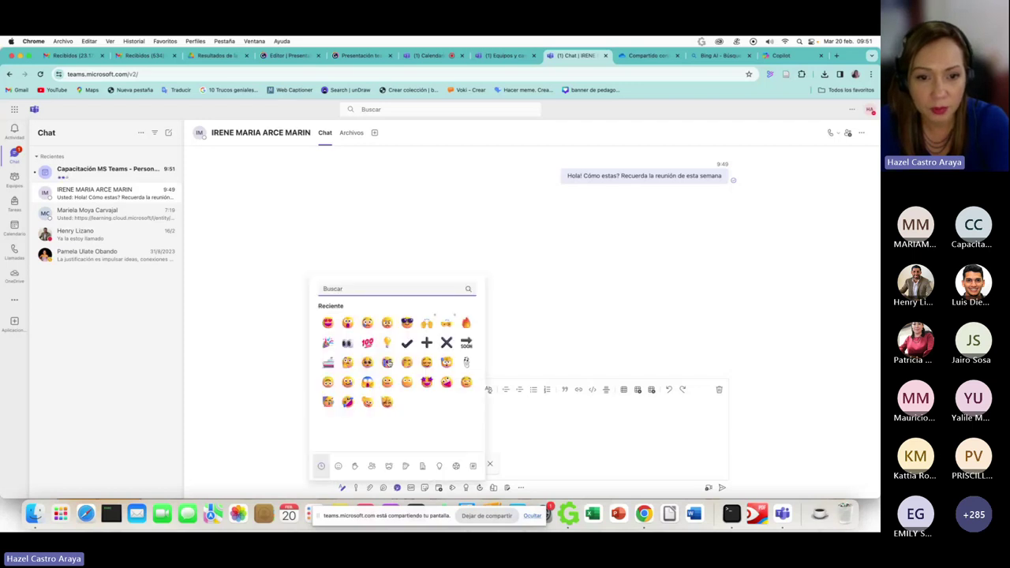
click(346, 324)
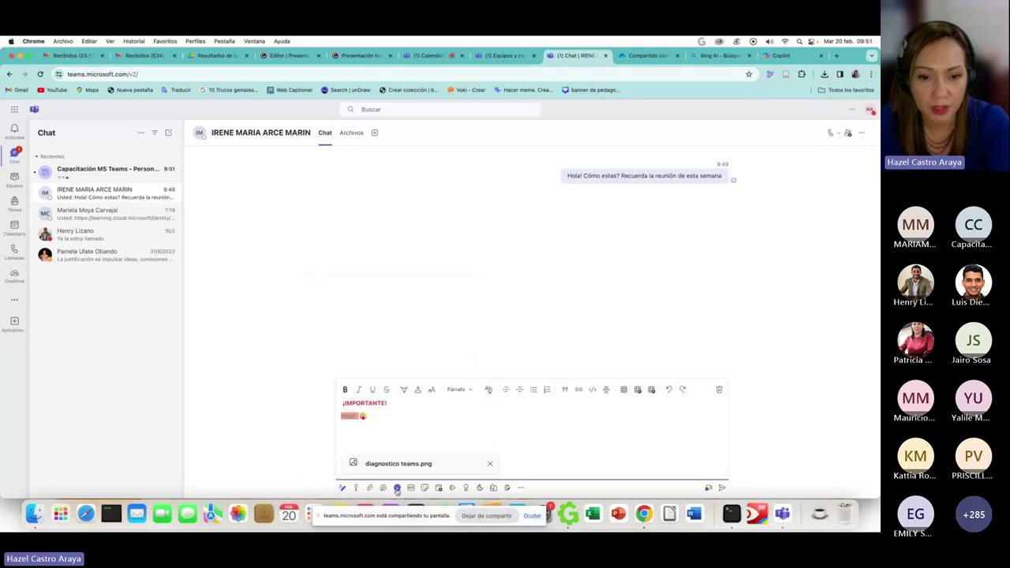
click(410, 487)
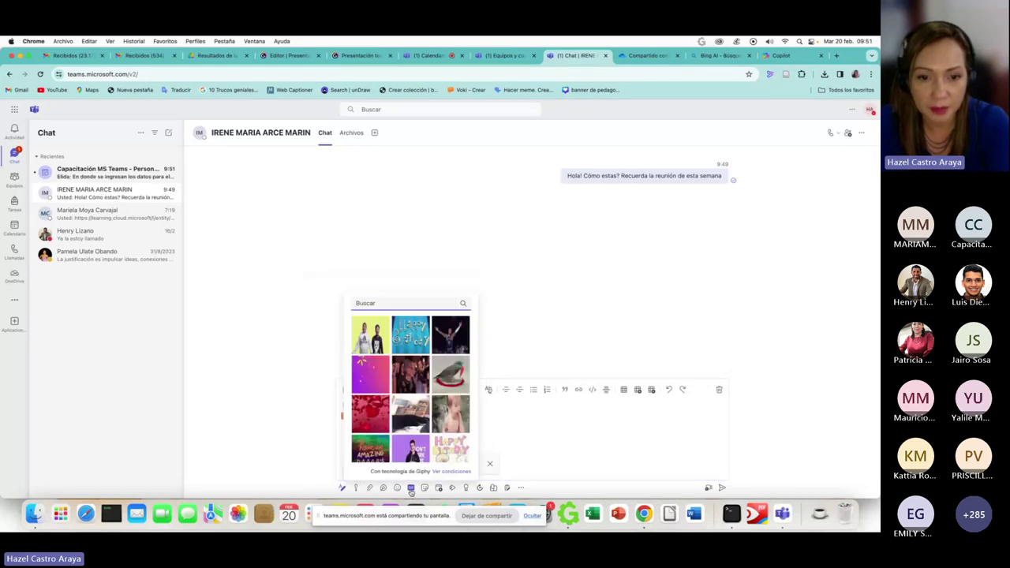
click(424, 487)
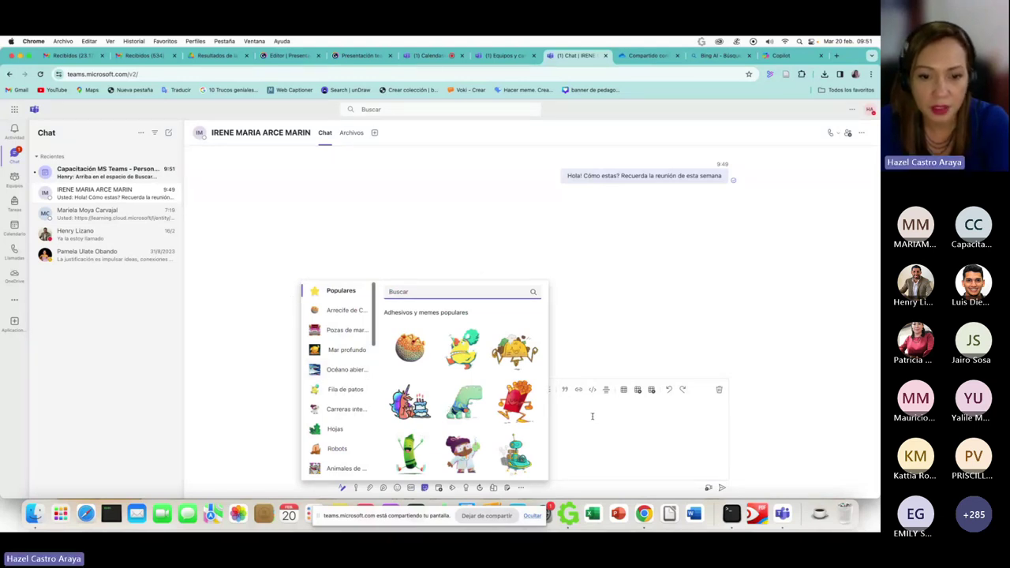
click(438, 488)
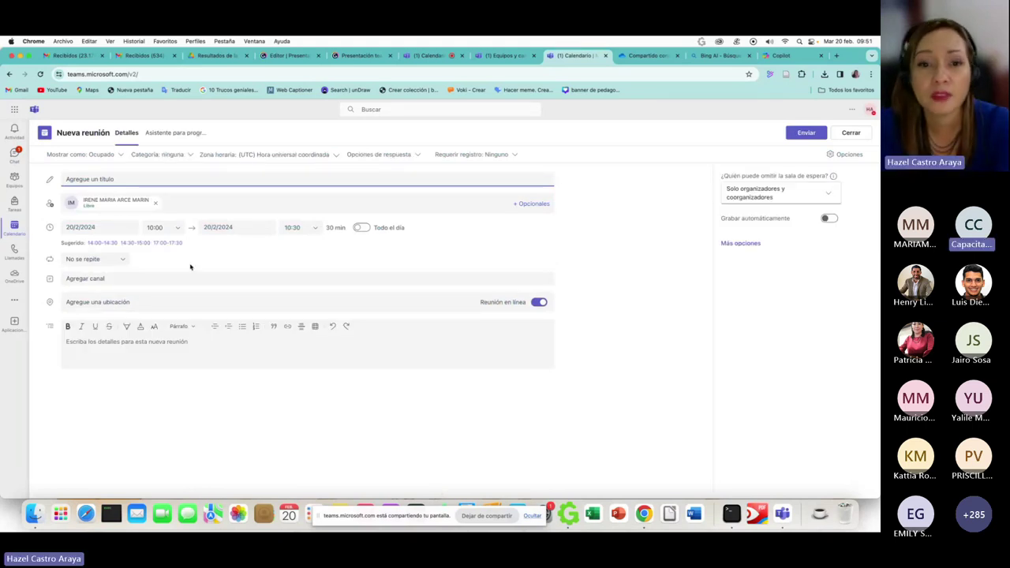
- Check the meeting and Equipos browser tabs, then close the Nueva reunión form to return to chat
click(424, 56)
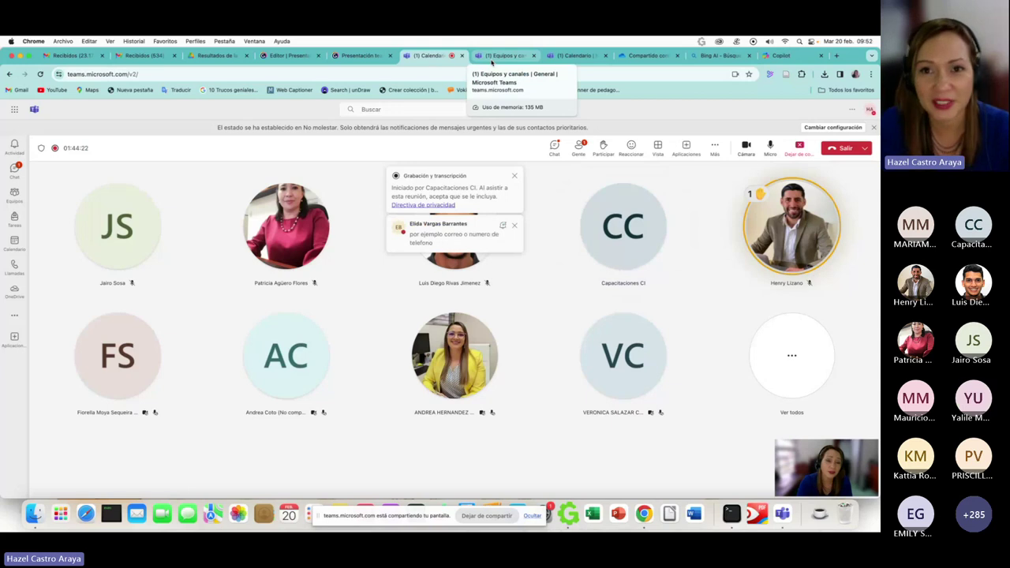
click(492, 59)
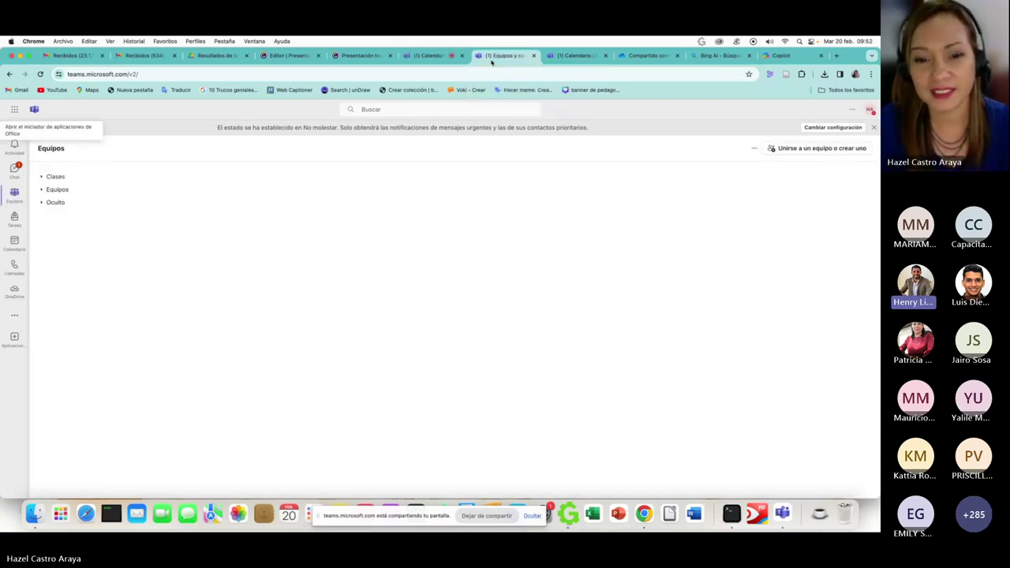
click(586, 53)
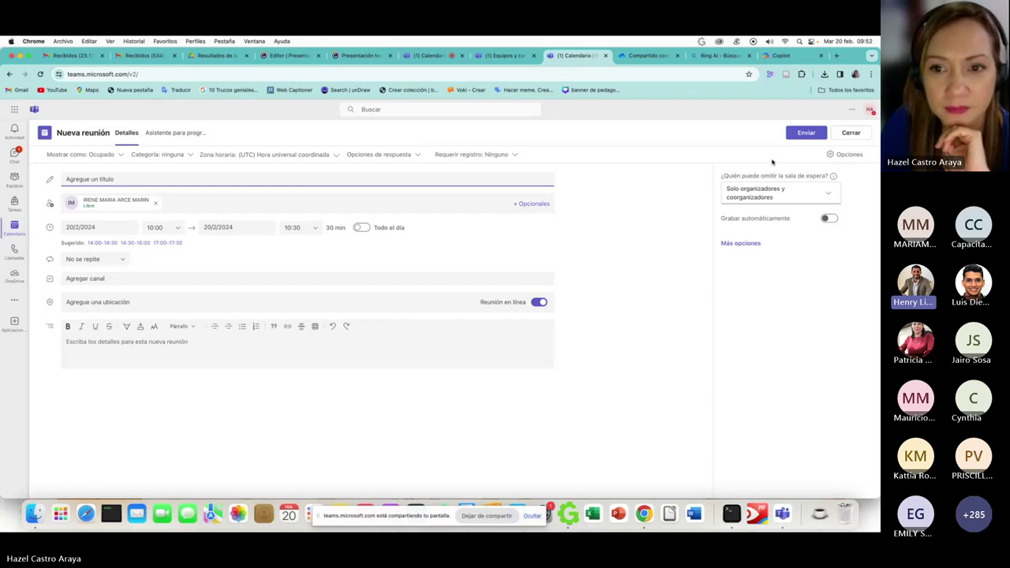
click(849, 134)
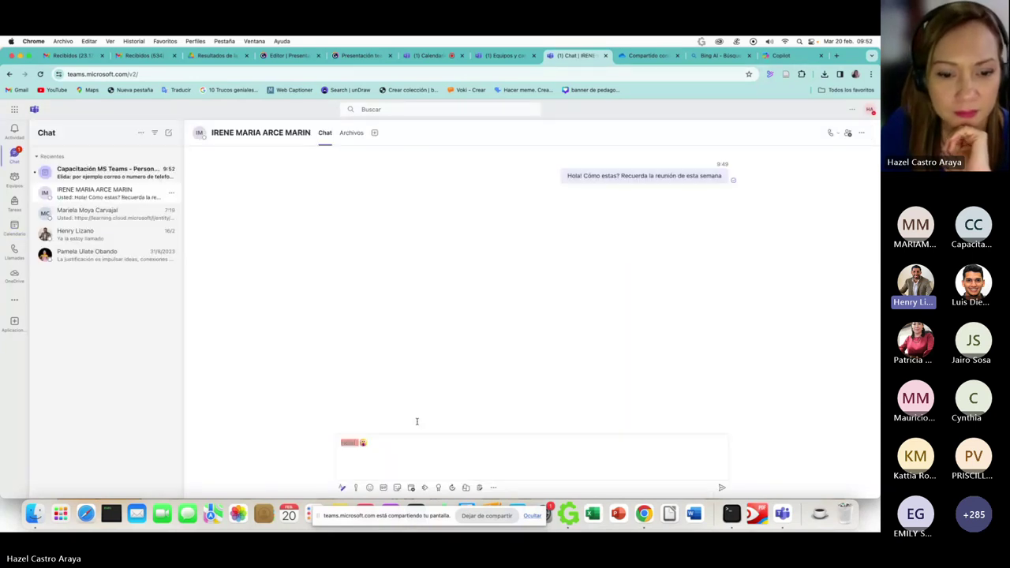
- Review the priority menu without changes, then open a new meeting form from the chat
click(356, 488)
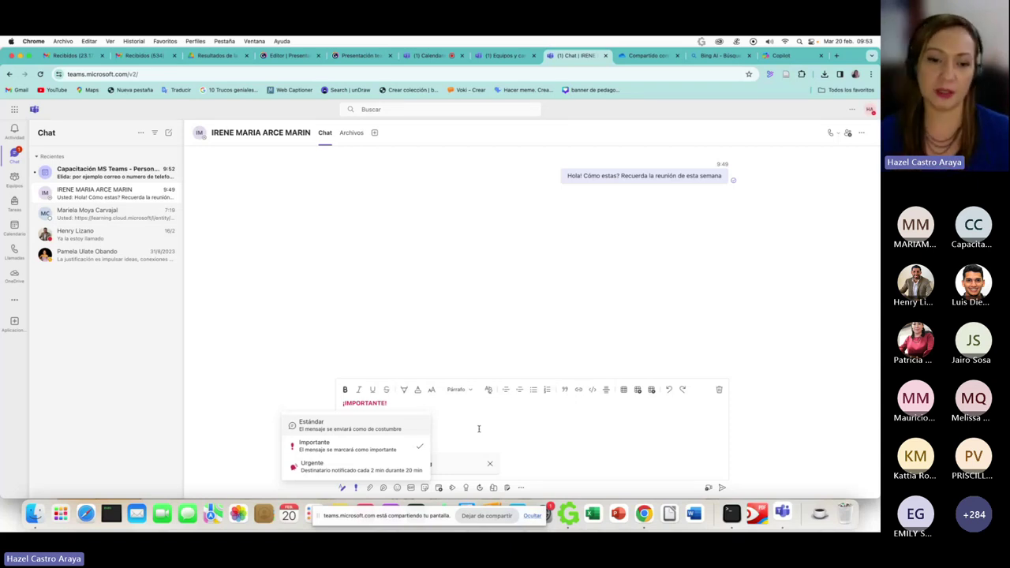
click(478, 429)
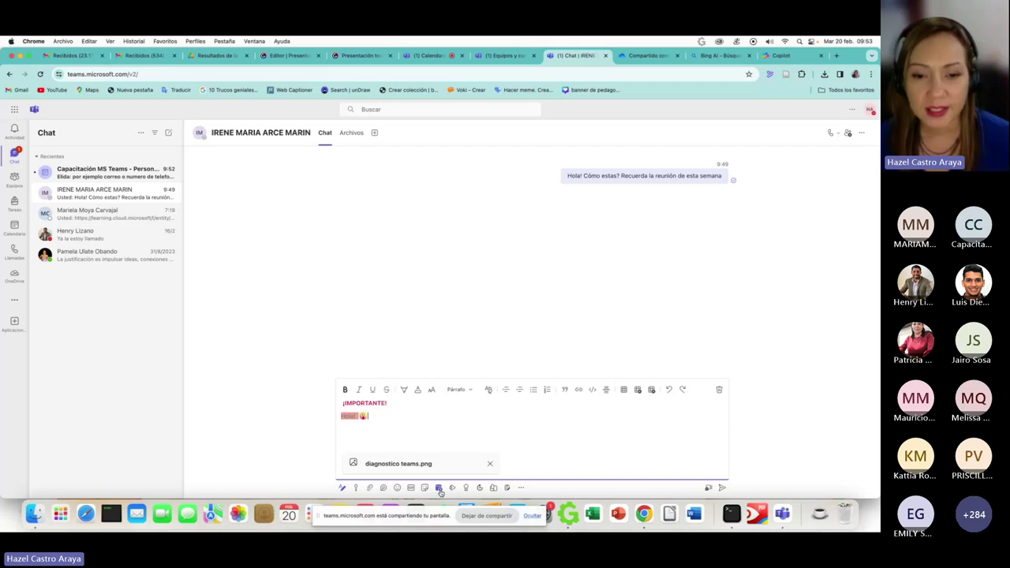
click(438, 487)
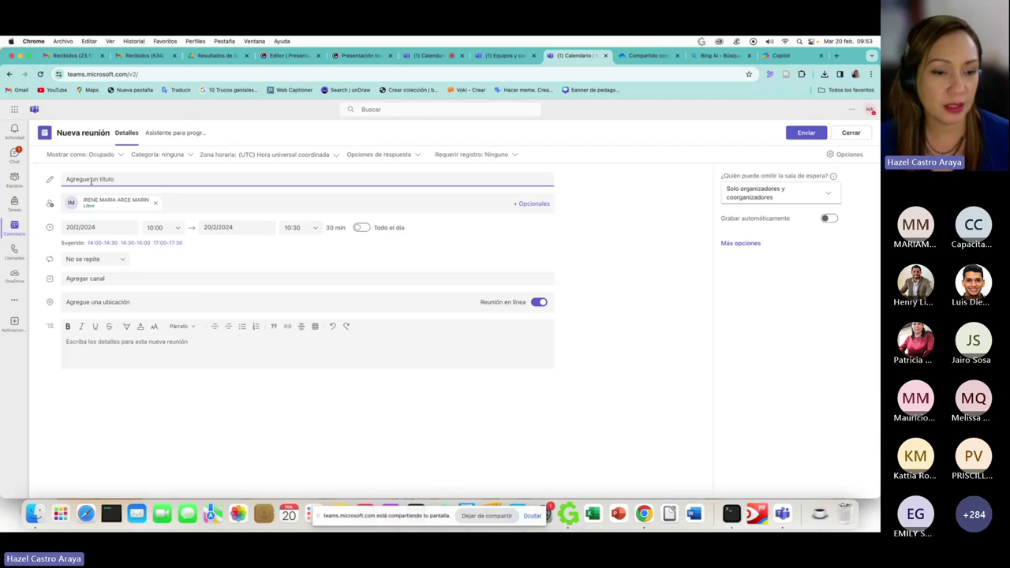
- Title the meeting 'Reunión de equipo' and schedule it for 22/2/2024 starting at 15:00
text(Reu)
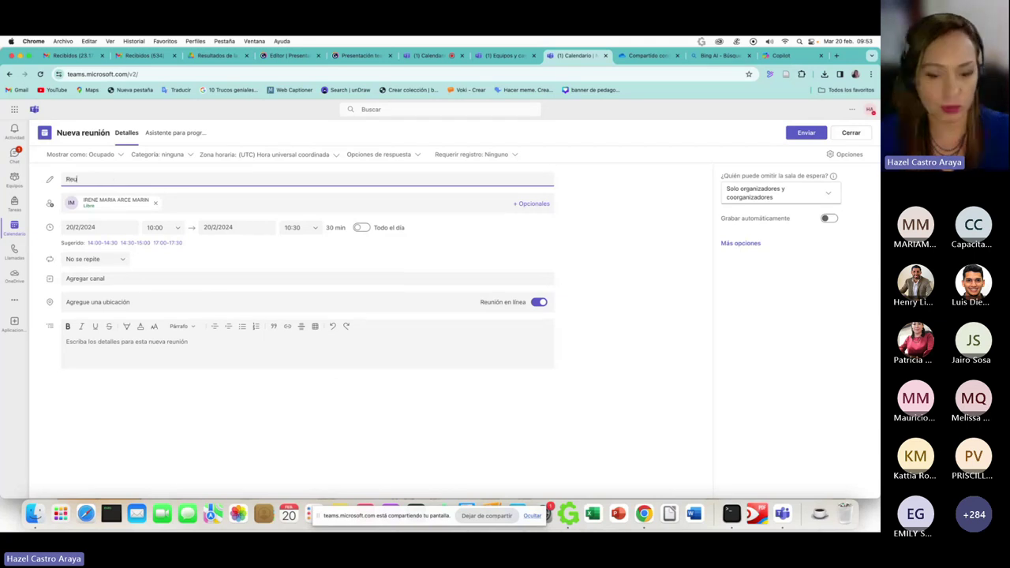
text(nión d)
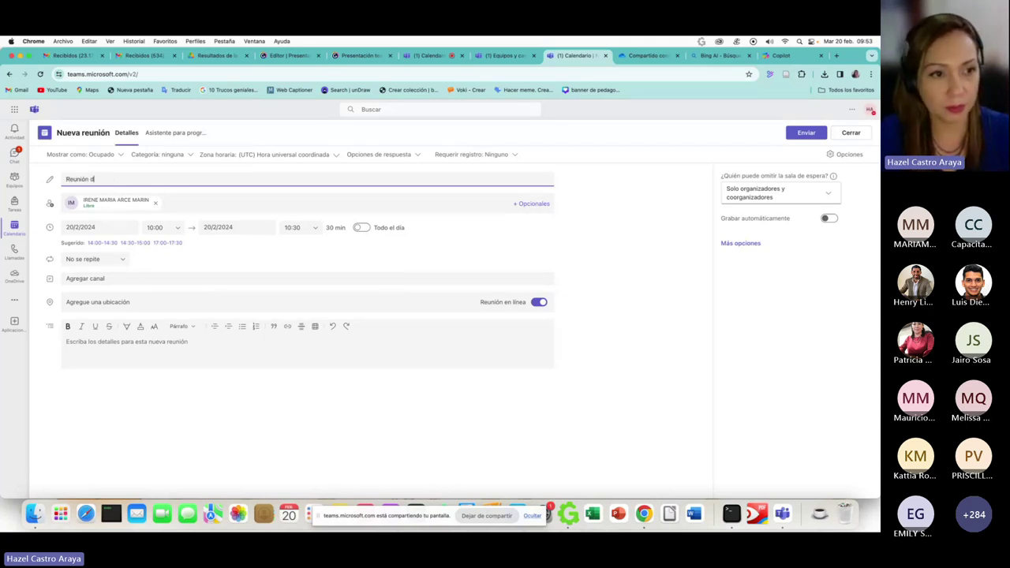
text(e equipo)
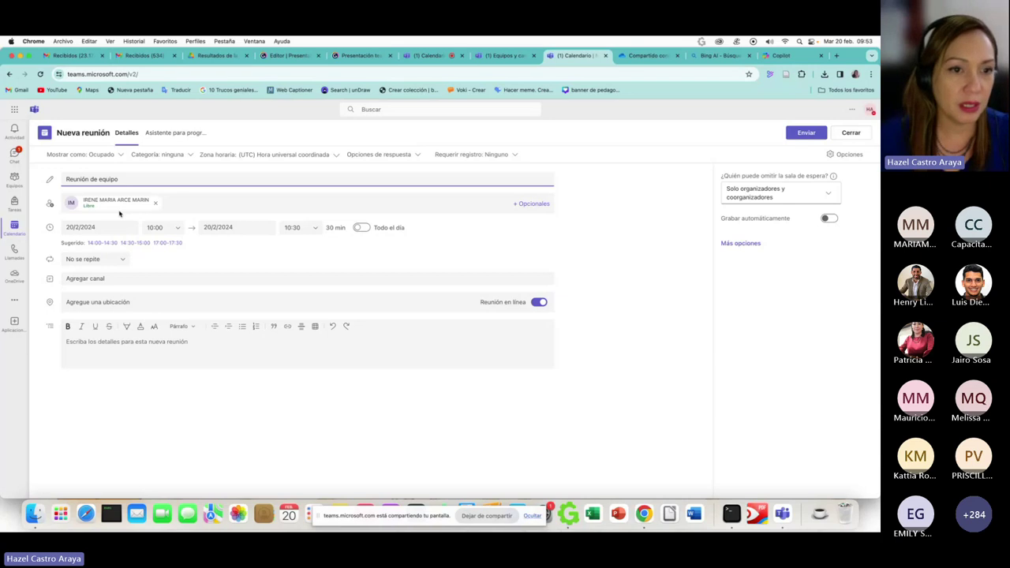
click(121, 227)
click(126, 318)
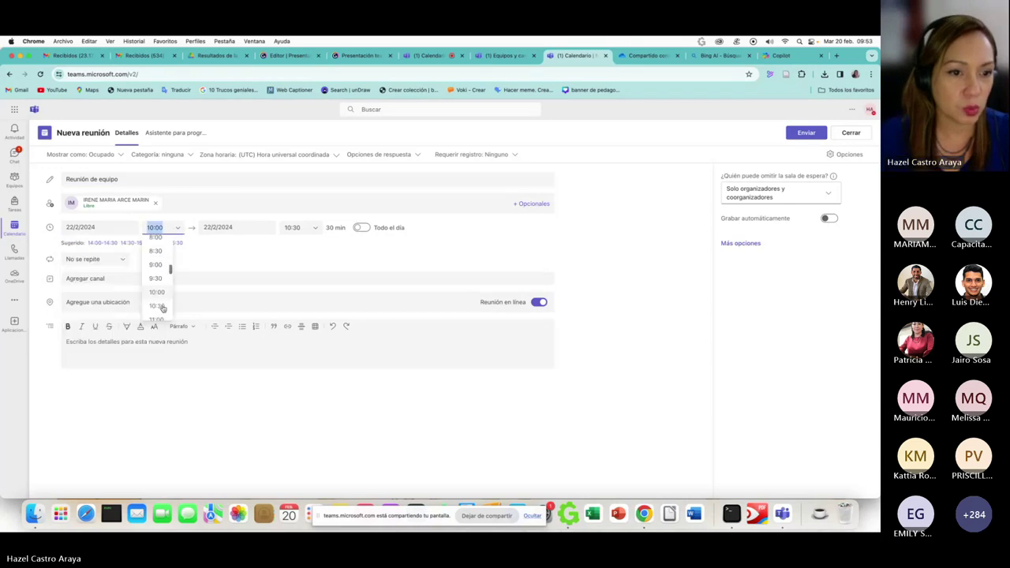
scroll(162, 307, down, 5)
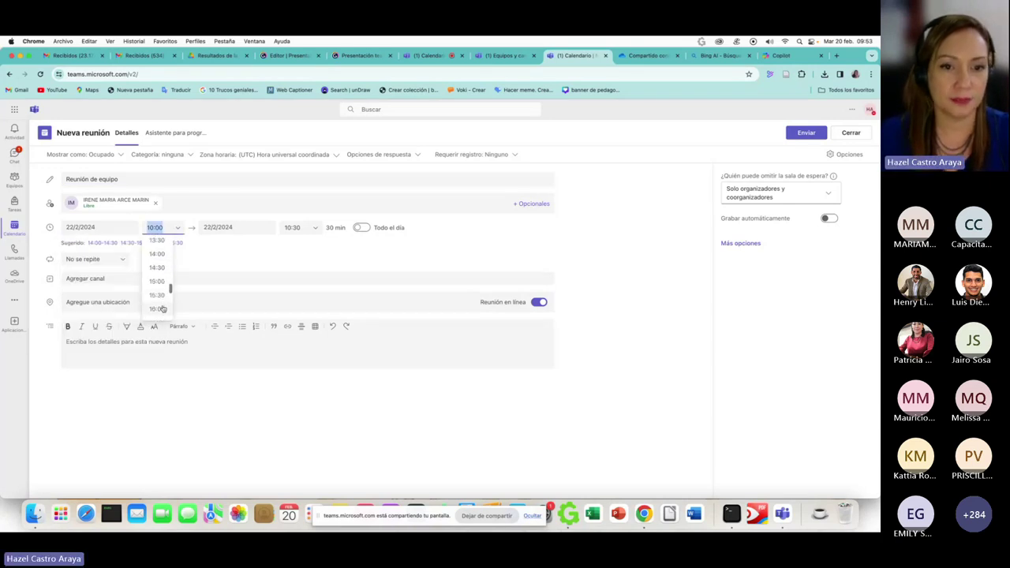
click(158, 281)
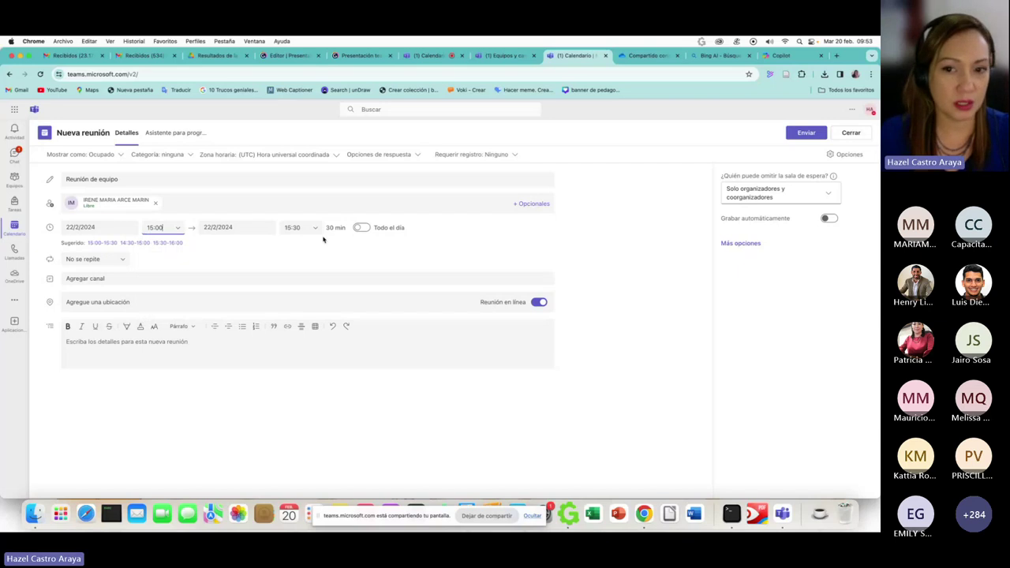
click(123, 280)
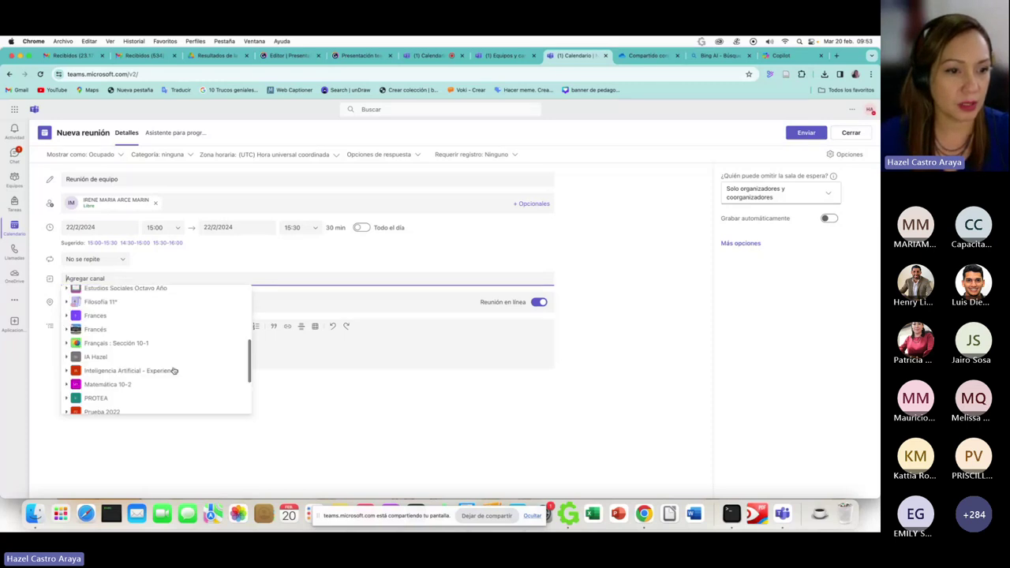
- Choose the Equipo de prueba channel for the Reunión de equipo meeting
scroll(174, 370, down, 3)
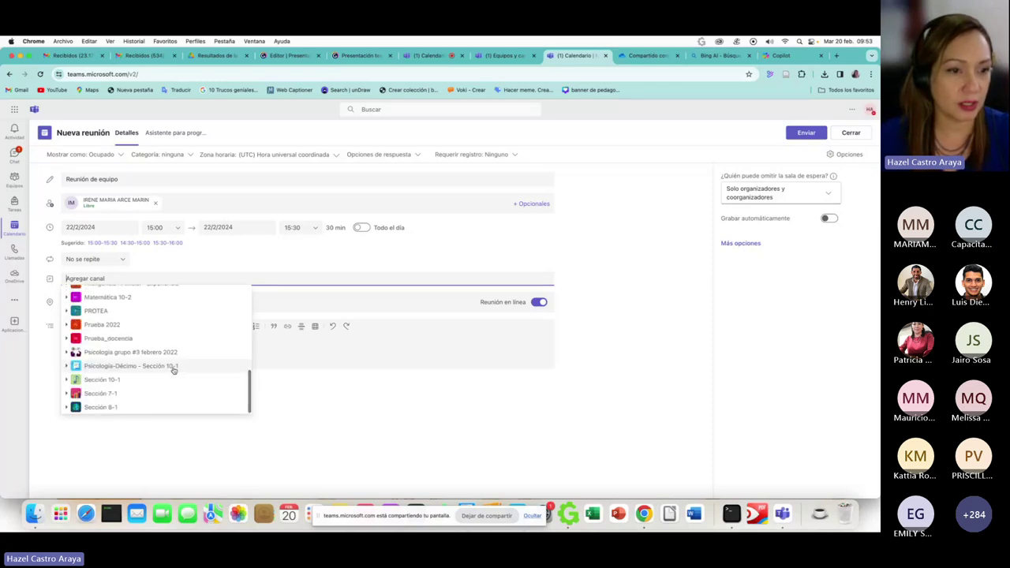
scroll(174, 370, up, 10)
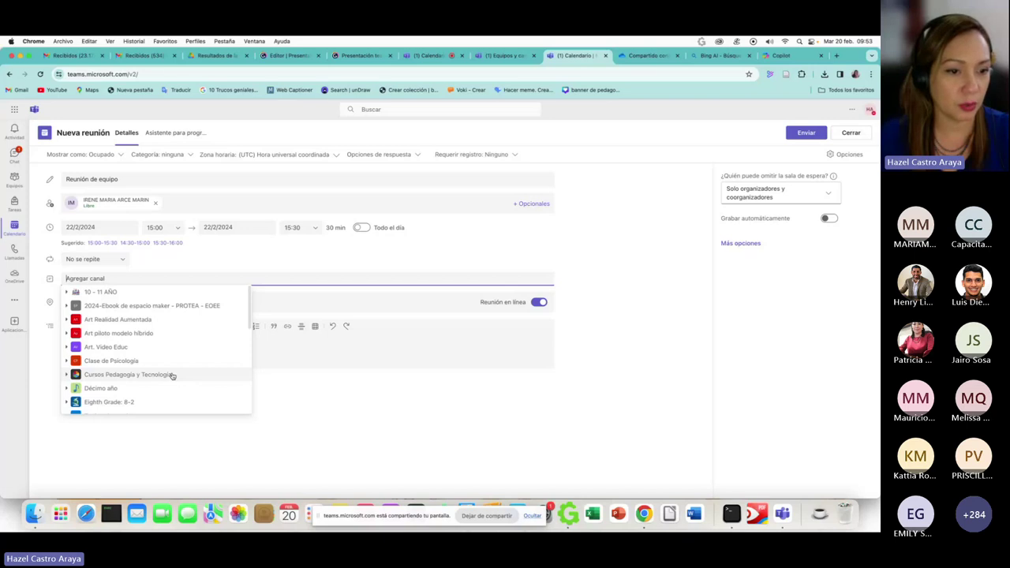
scroll(172, 376, down, 1)
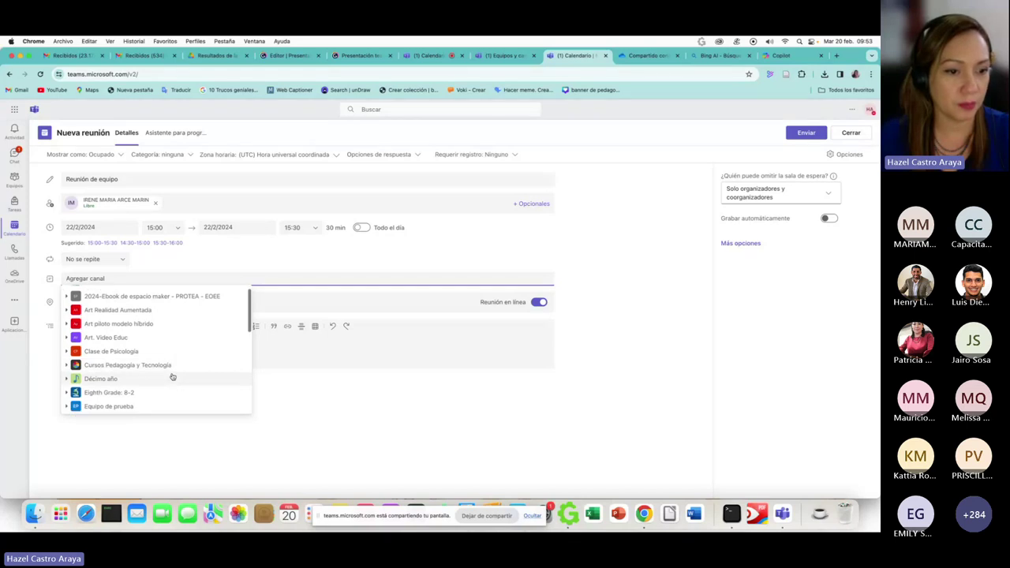
click(143, 406)
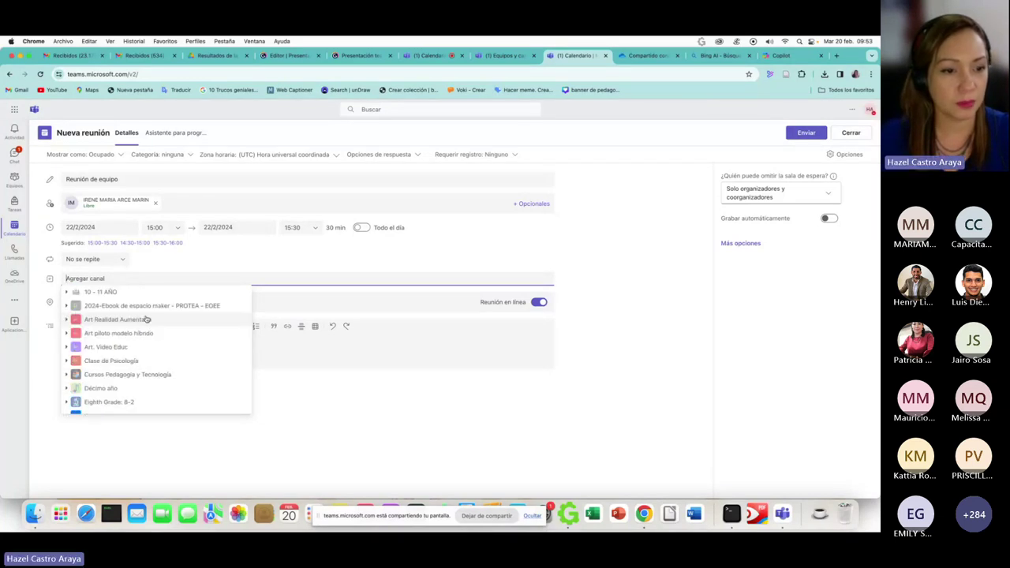
scroll(126, 355, down, 5)
scroll(125, 358, down, 2)
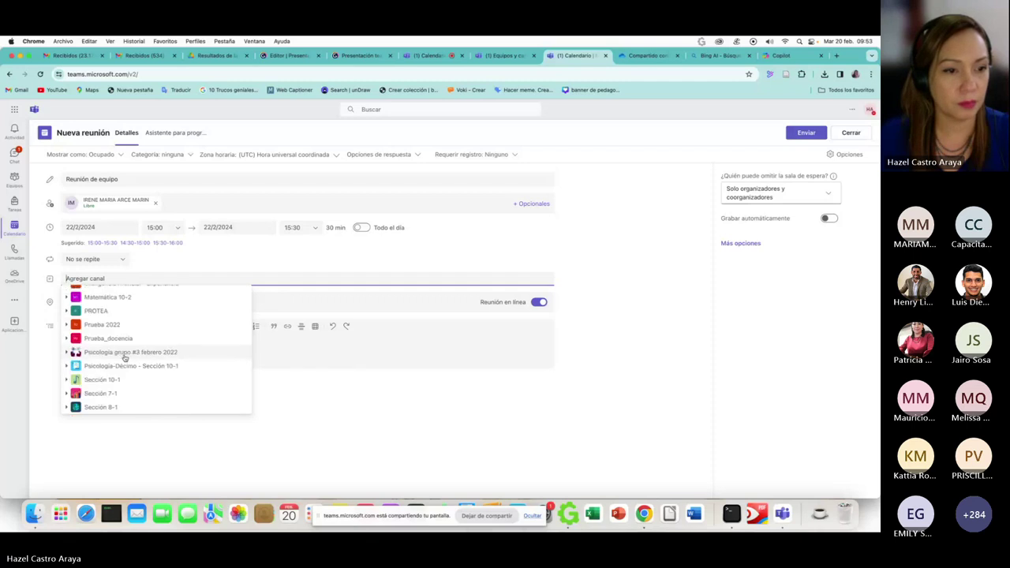
scroll(125, 358, up, 5)
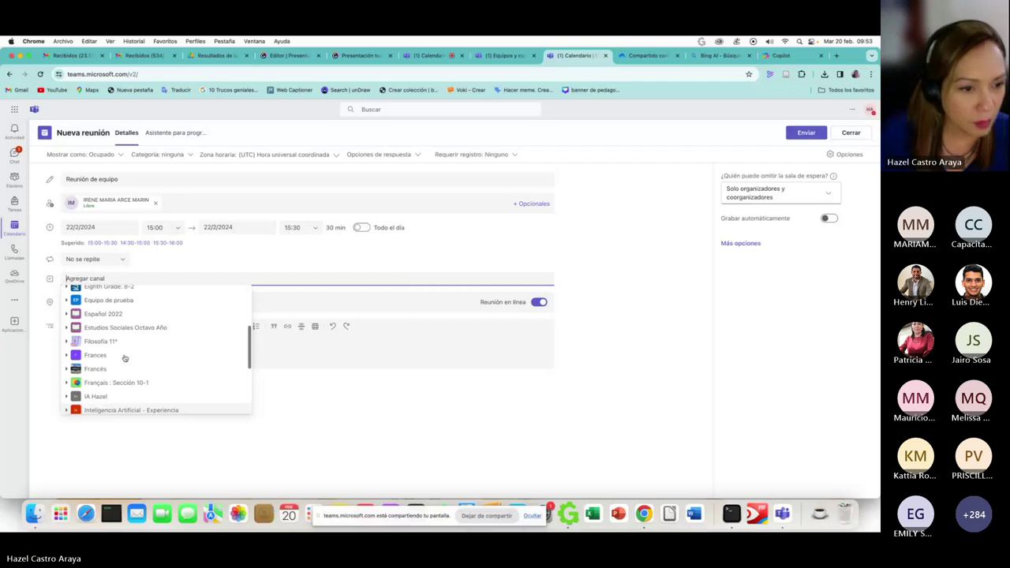
scroll(125, 358, up, 2)
click(120, 357)
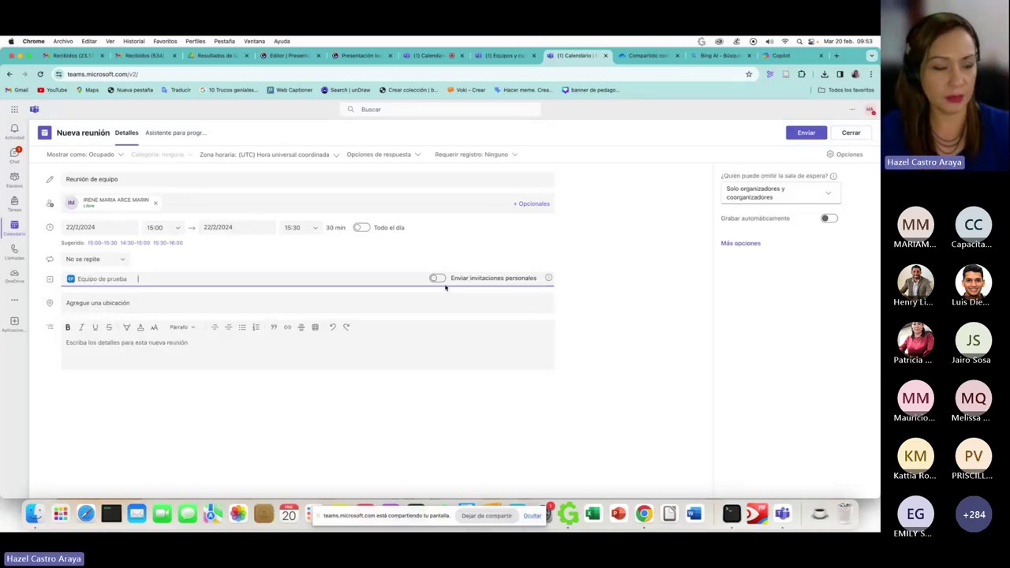
- Turn on personal invitations, add a colleague as an optional attendee, and send the invite
click(438, 279)
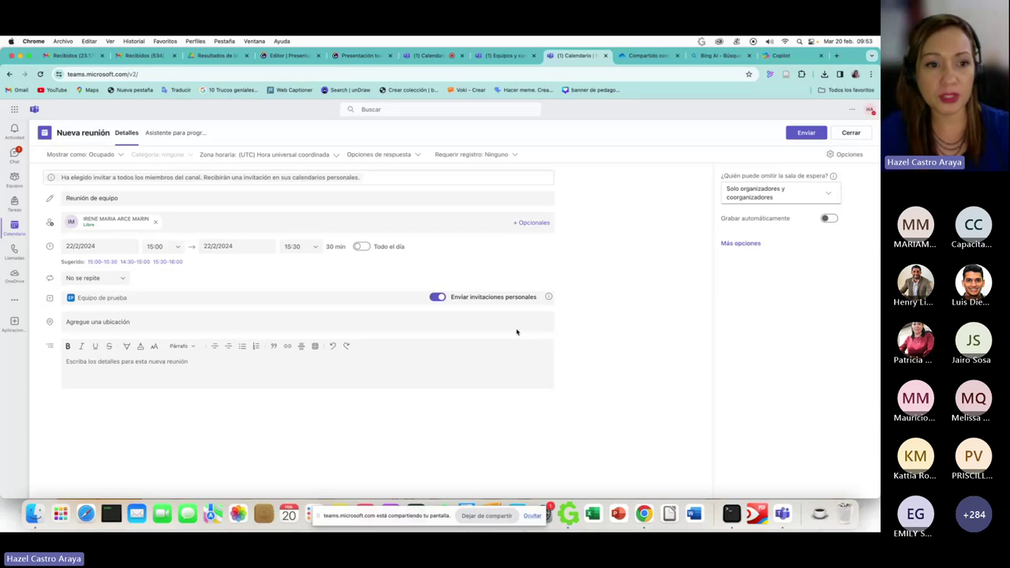
click(533, 223)
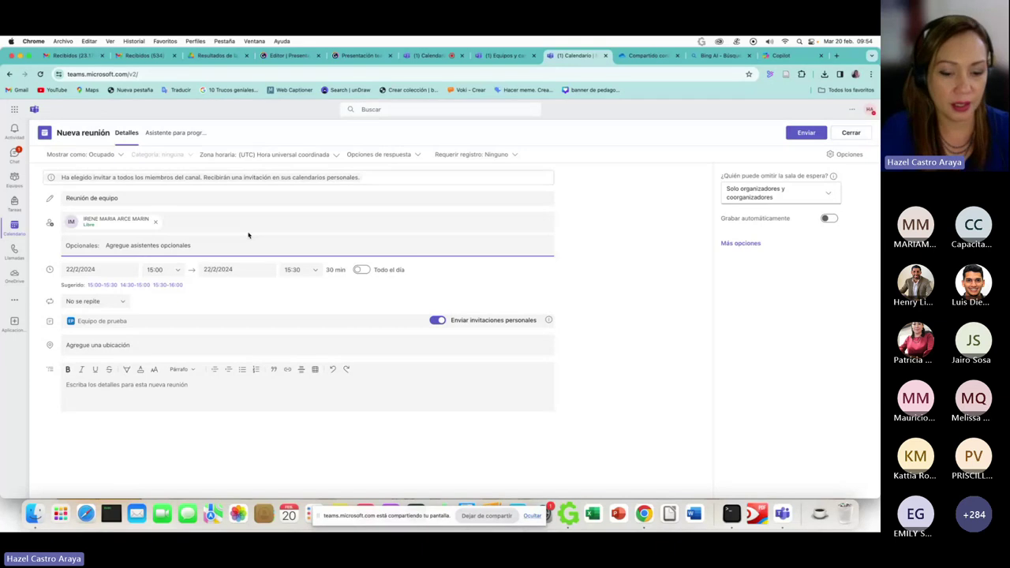
text(mariela)
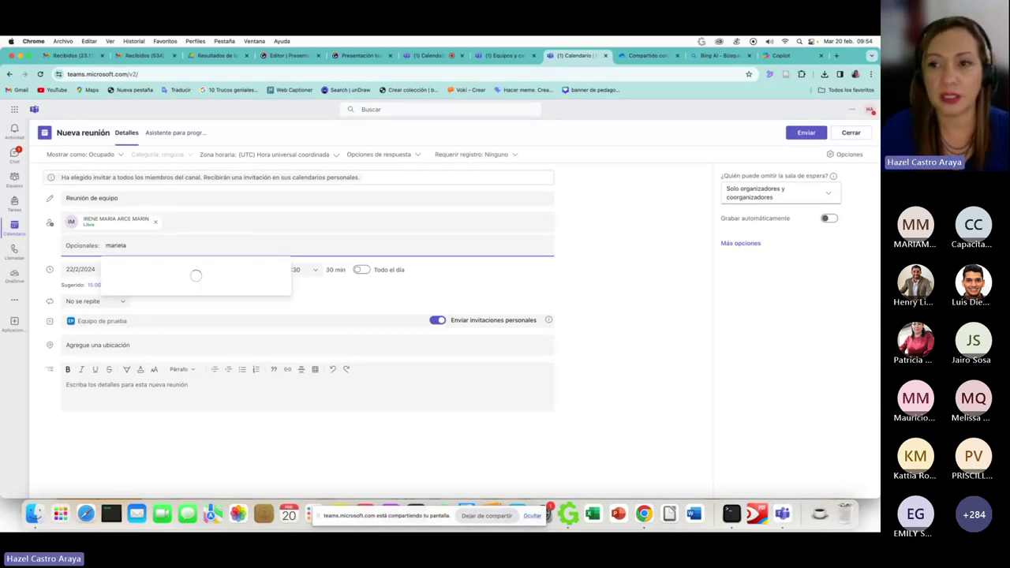
click(266, 284)
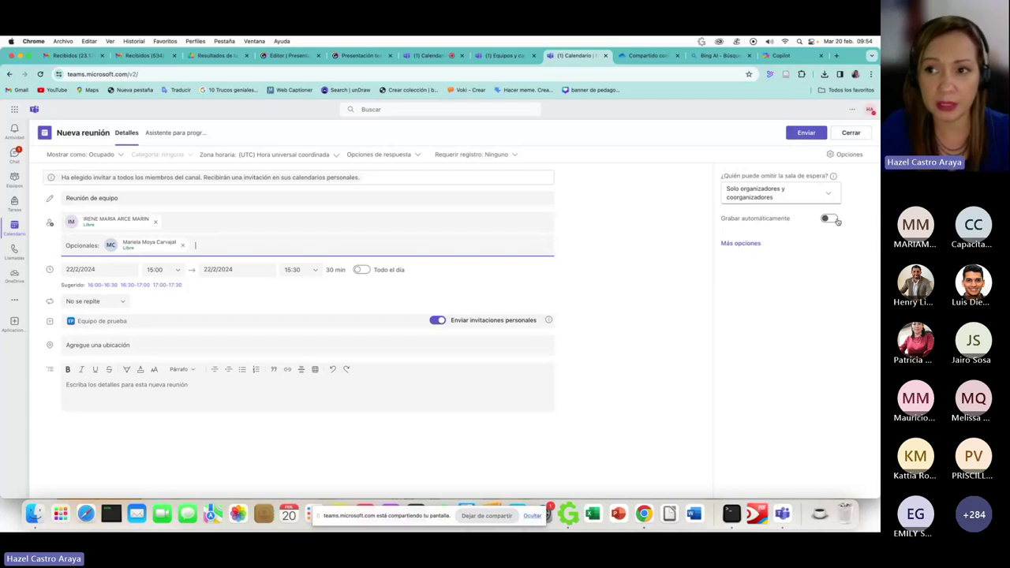
click(811, 134)
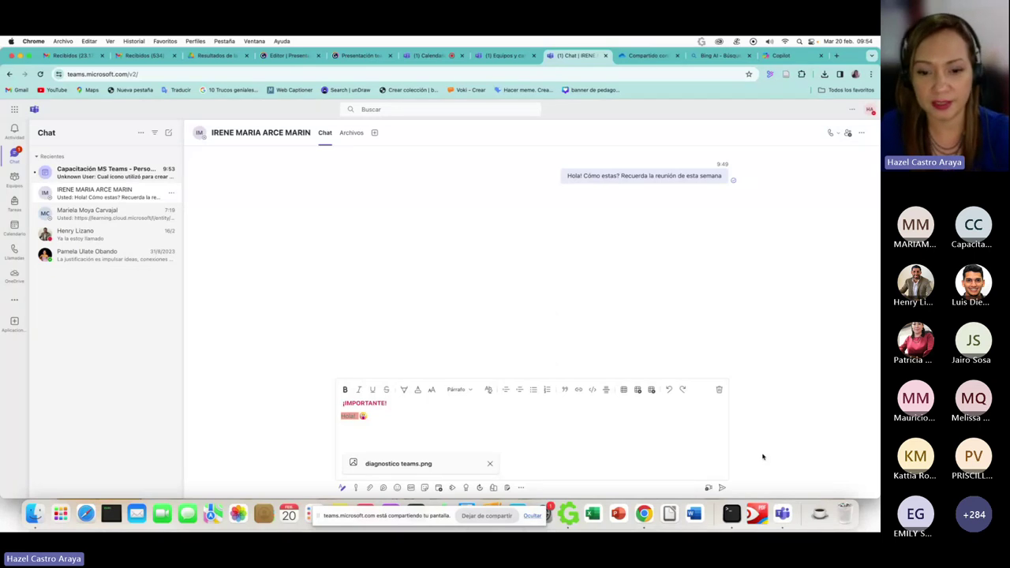
- Open the Stream link panel from the compose toolbar, then close it without inserting anything
click(452, 488)
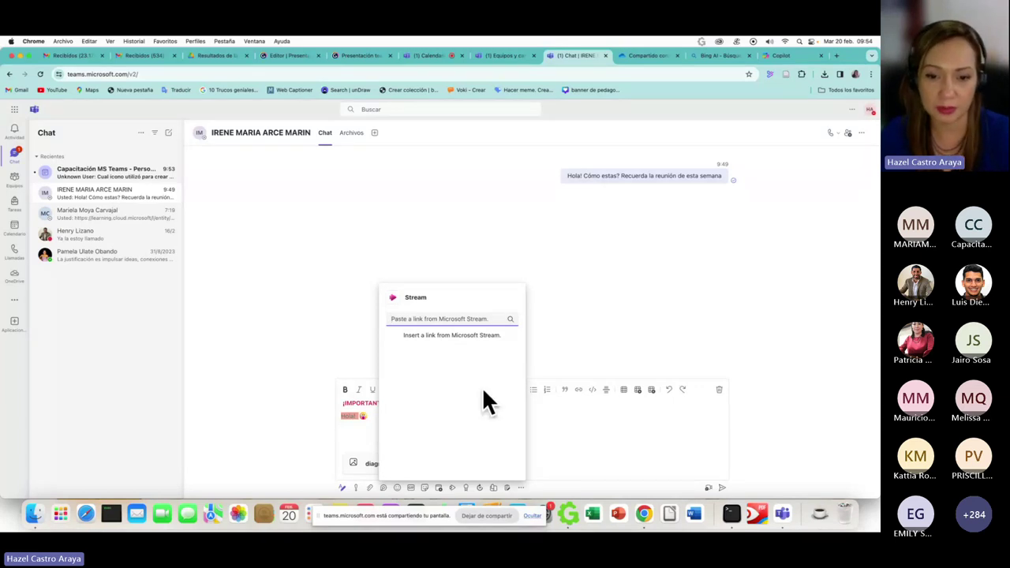
click(465, 489)
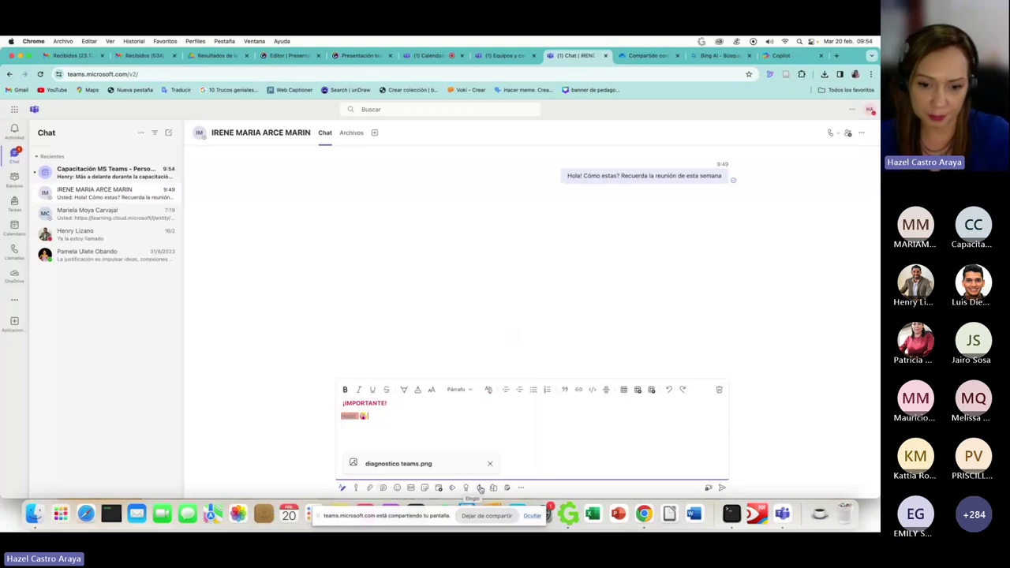
click(466, 488)
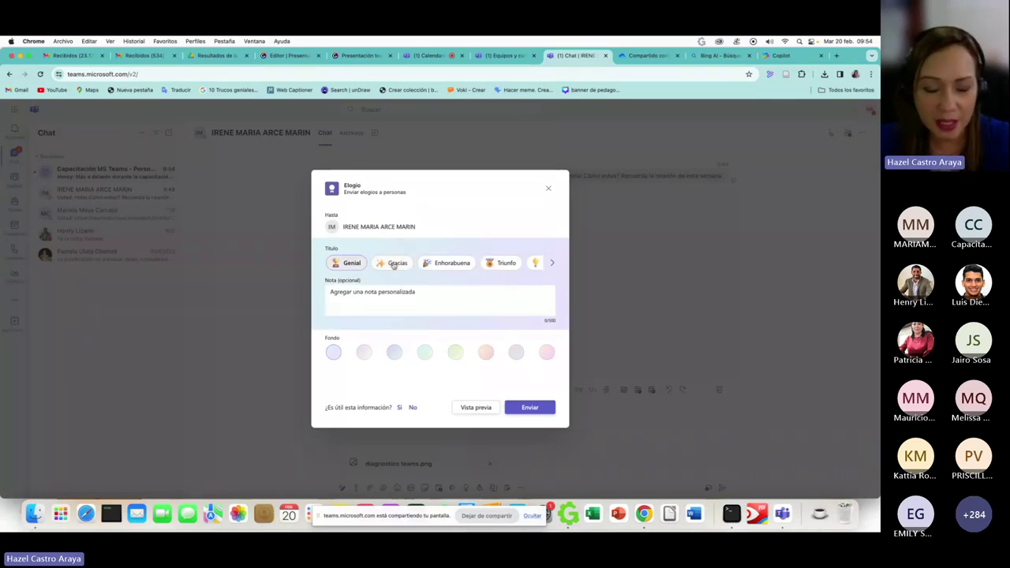
click(551, 263)
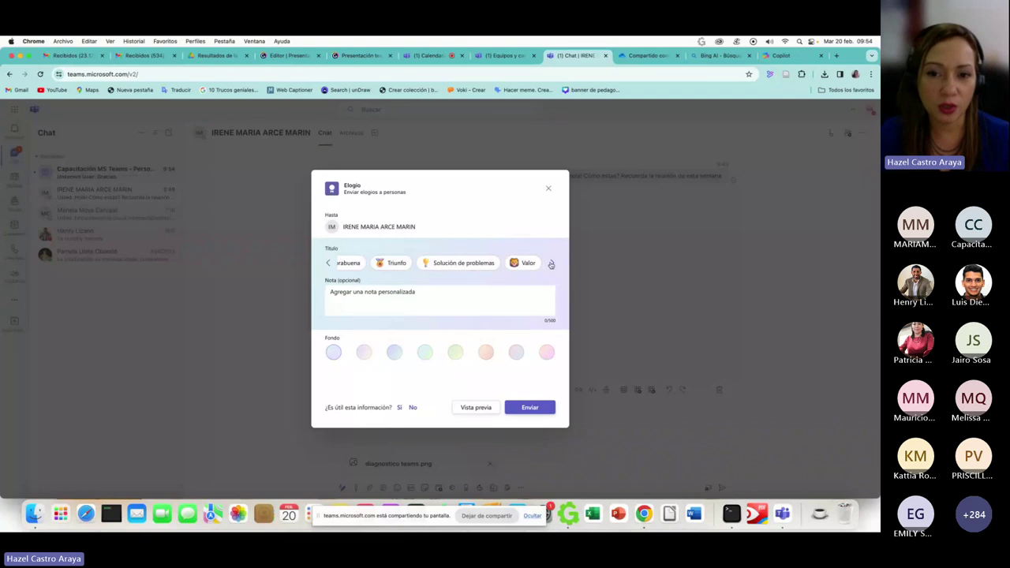
click(551, 263)
click(552, 263)
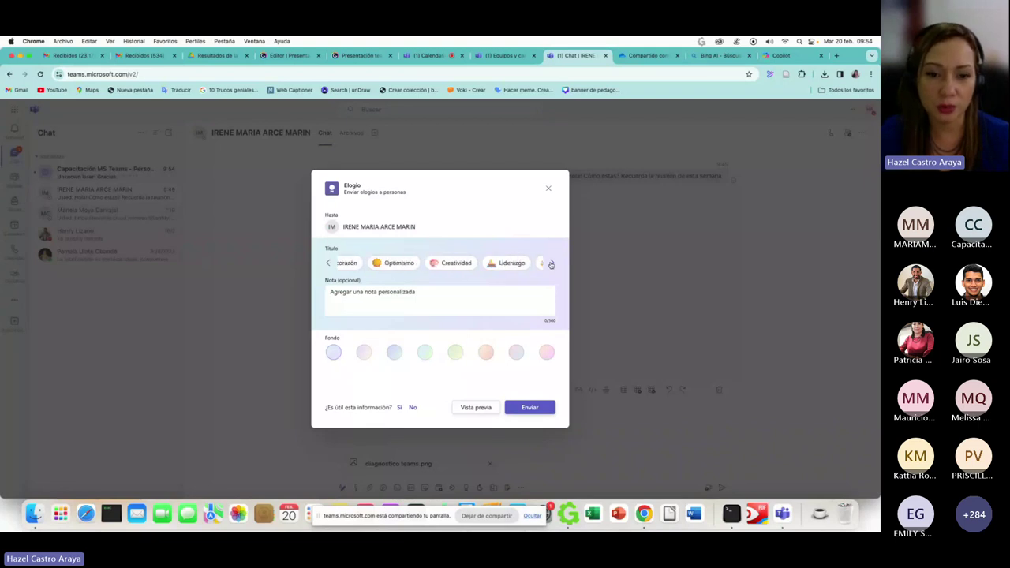
click(552, 263)
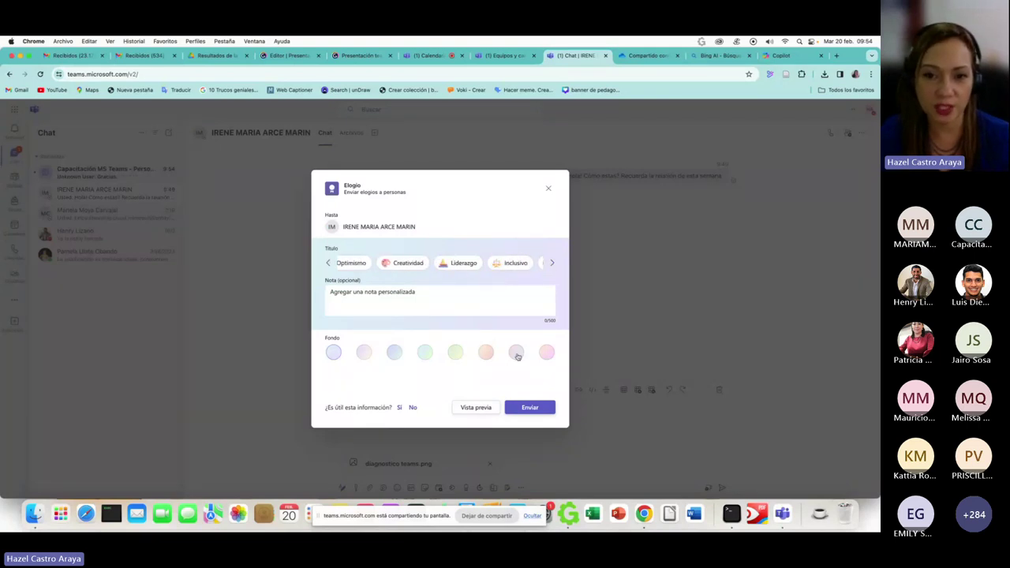
click(517, 356)
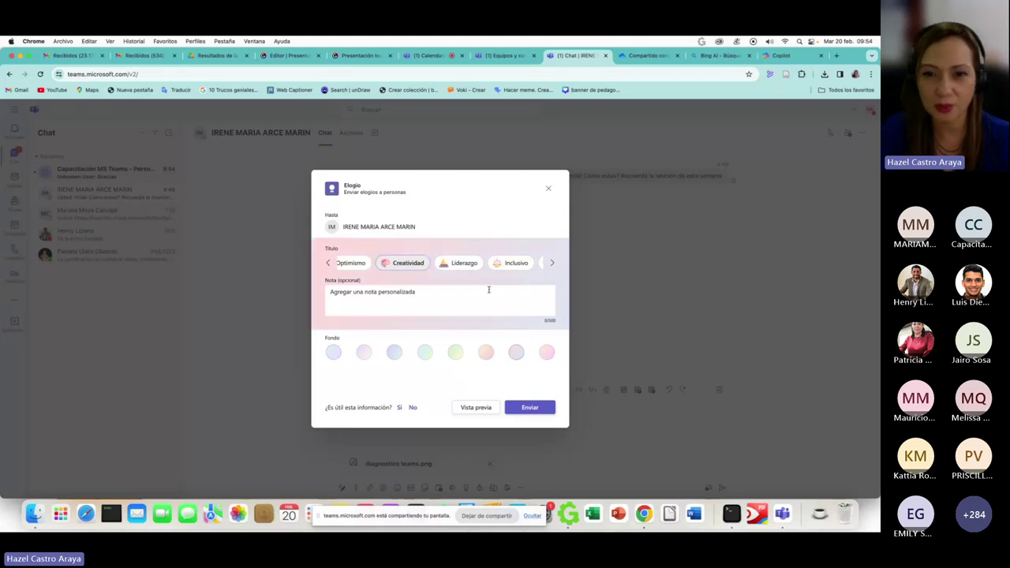
click(548, 192)
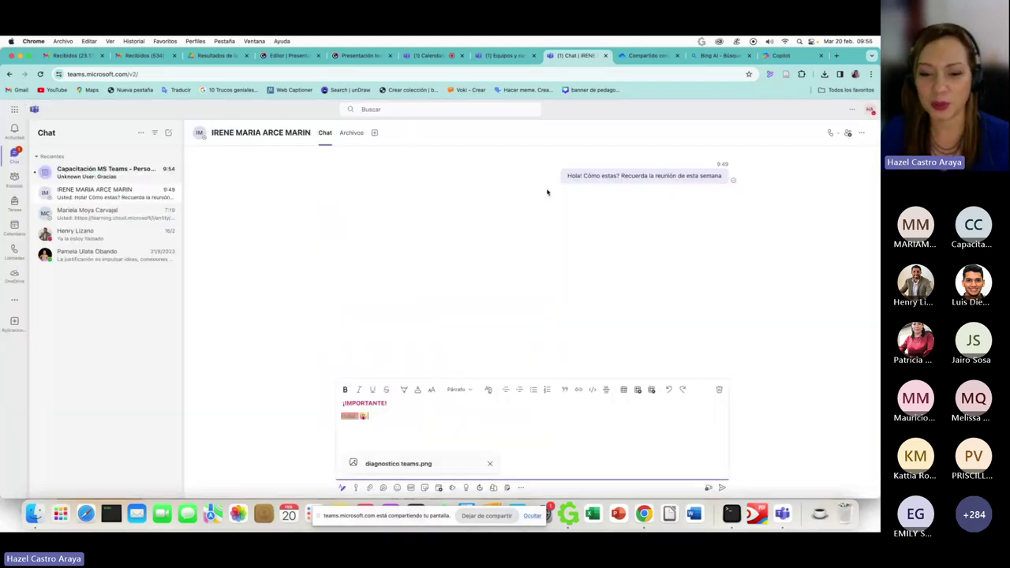
- Start a Básico approval request and name it 'Informe parcial'
click(482, 487)
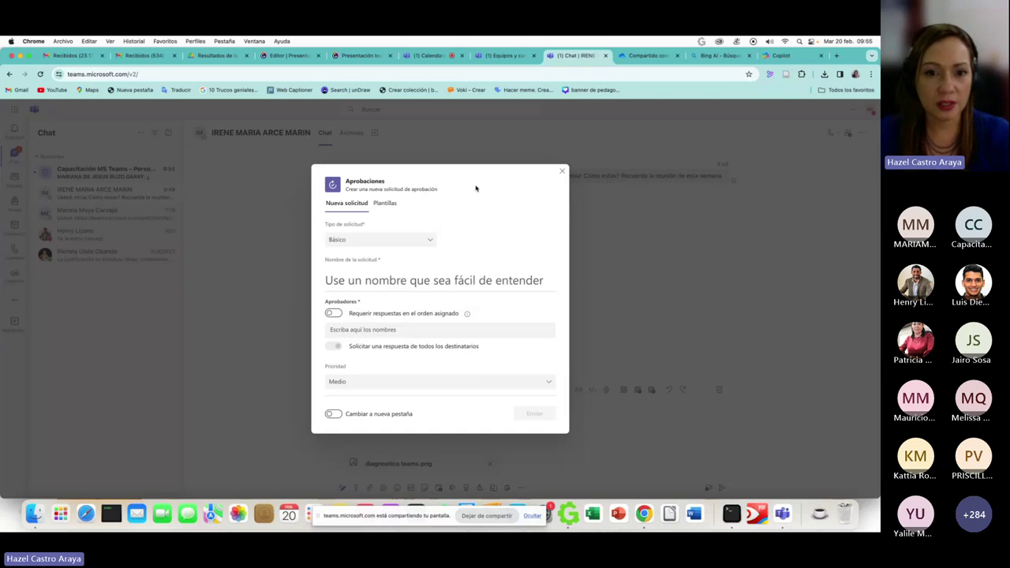
click(411, 281)
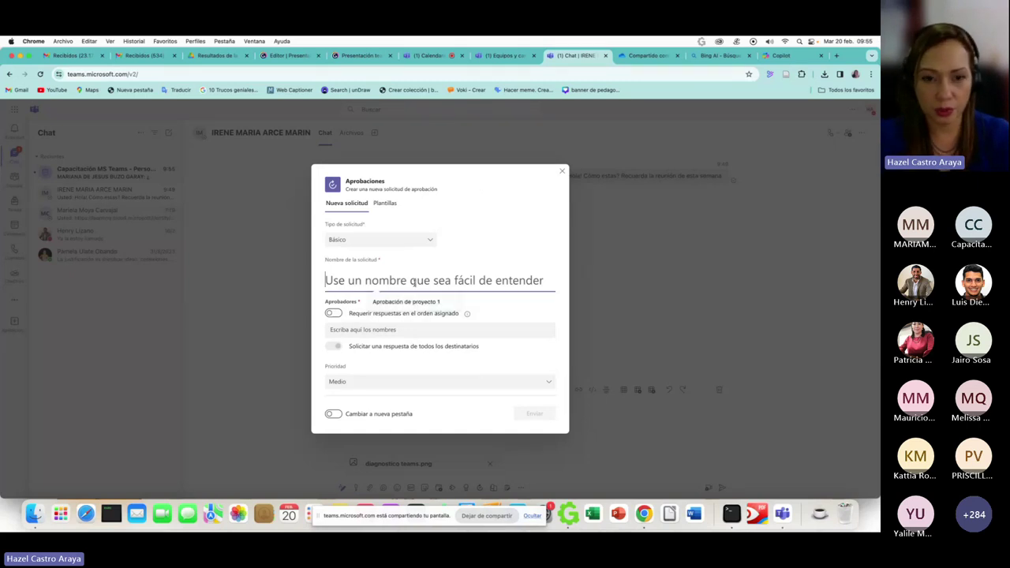
text(Proyecto)
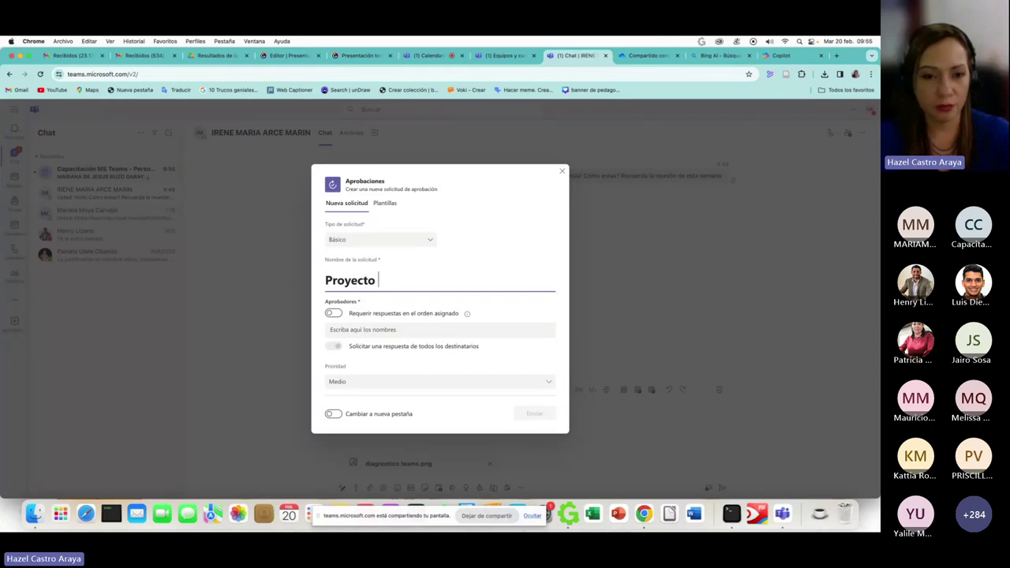
key(BackSpace)
key(BackSpace)
key(BackSpace)
key(BackSpace)
key(BackSpace)
key(BackSpace)
key(BackSpace)
key(BackSpace)
key(BackSpace)
text(Informe p)
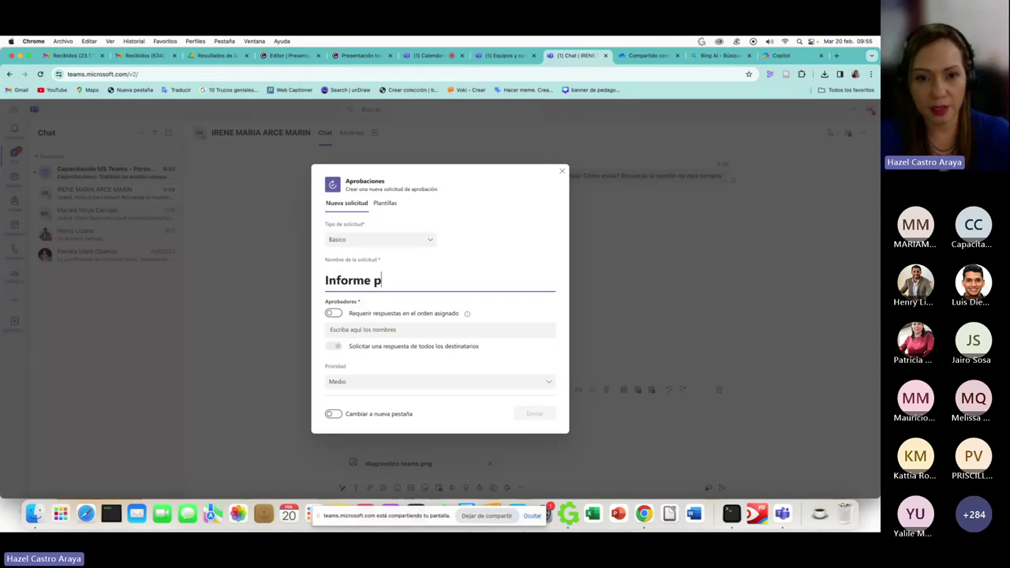
text(arcial)
- Try entering a colleague's name in the Aprobadores field, then clear the entry
scroll(420, 320, down, 1)
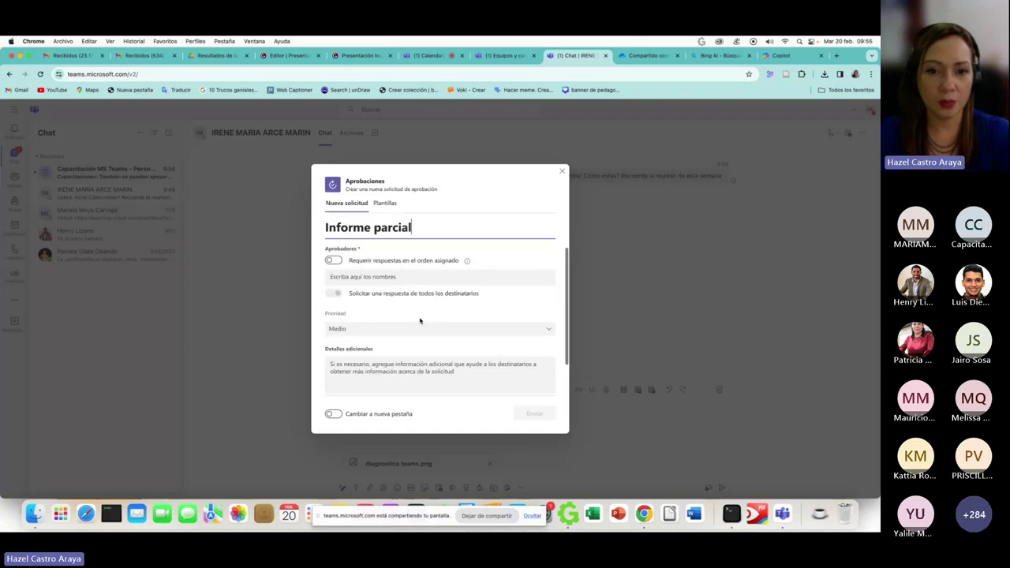
click(397, 275)
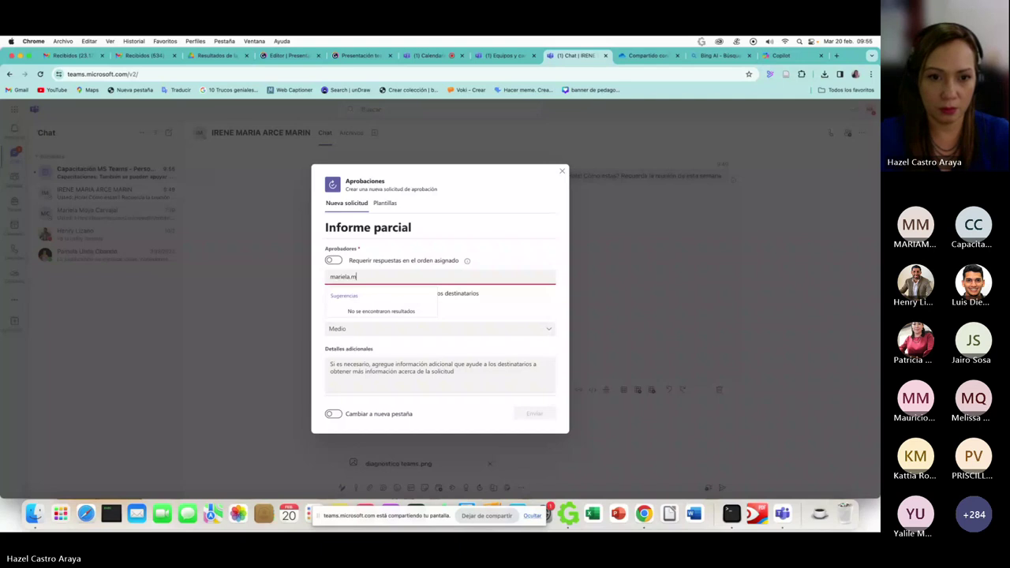
key(BackSpace)
key(BackSpace)
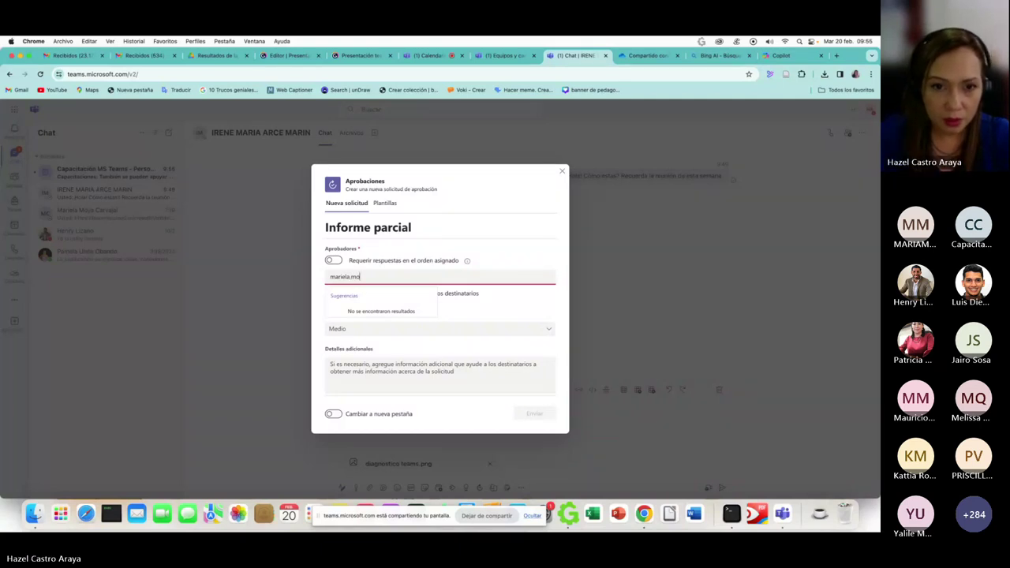
click(496, 257)
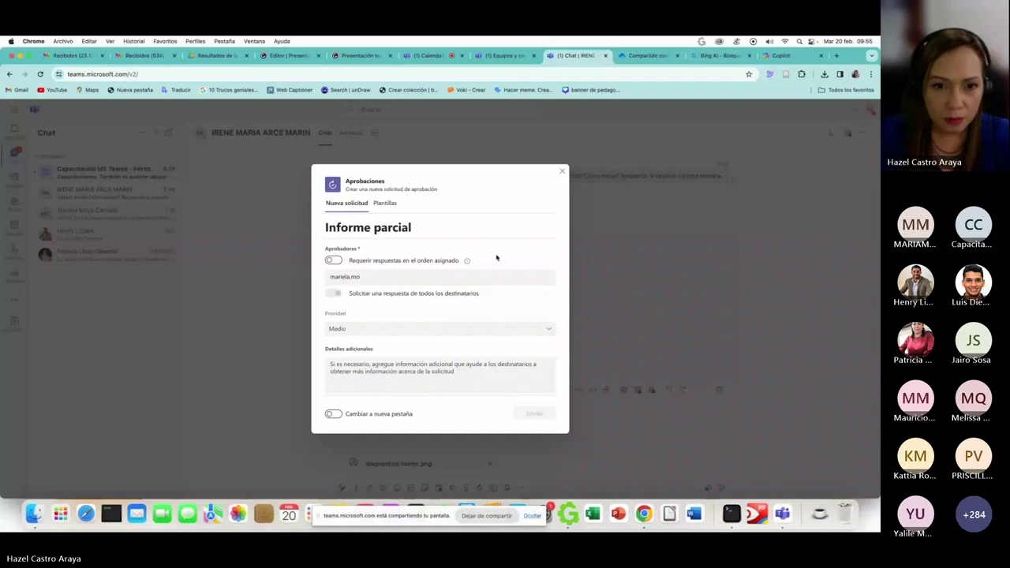
click(449, 278)
text(ya)
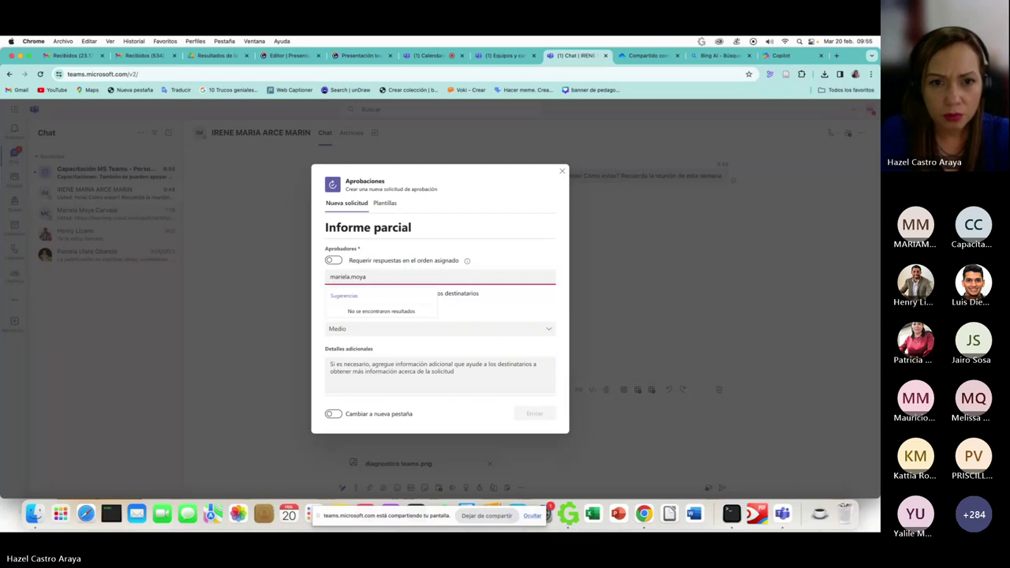
key(BackSpace)
key(BackSpace)
key(BackSpace)
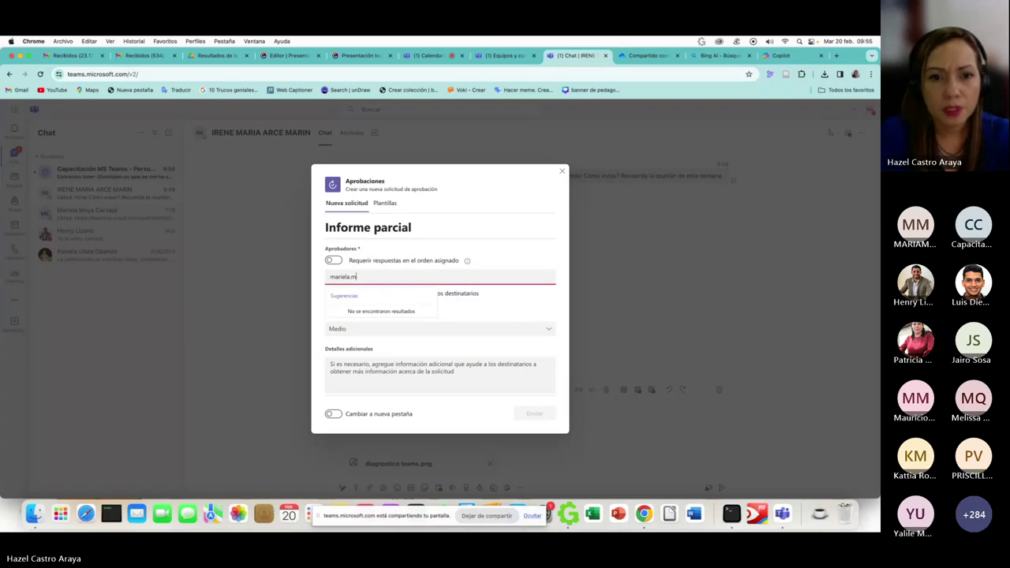
key(BackSpace)
key(BackSpace)
key(BackSpace)
key(BackSpace)
key(BackSpace)
key(BackSpace)
key(BackSpace)
key(BackSpace)
key(BackSpace)
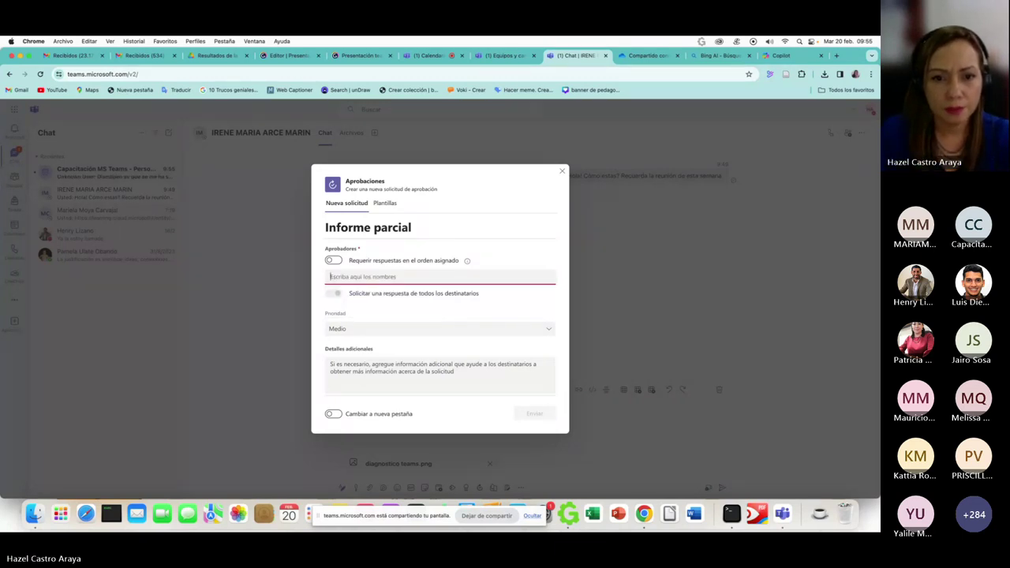
scroll(474, 269, down, 2)
scroll(418, 284, up, 2)
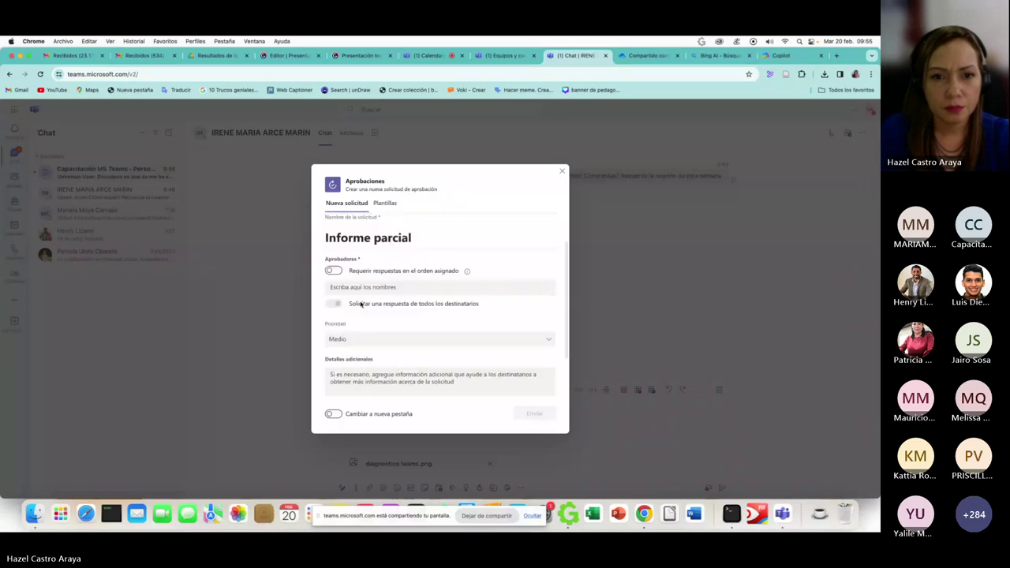
- Enter the approver's full e-mail address in Aprobadores and dismiss the suggestions
click(349, 289)
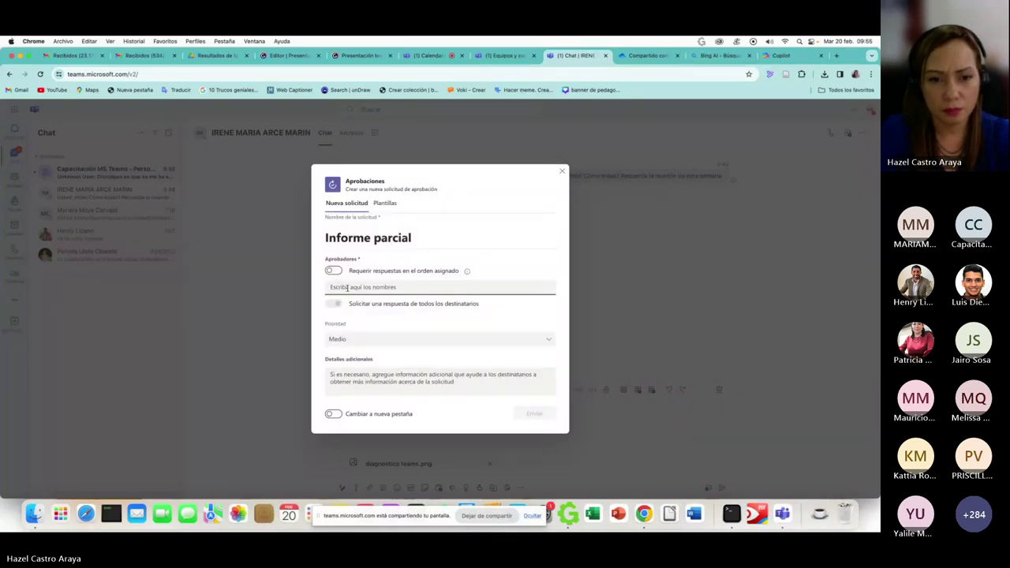
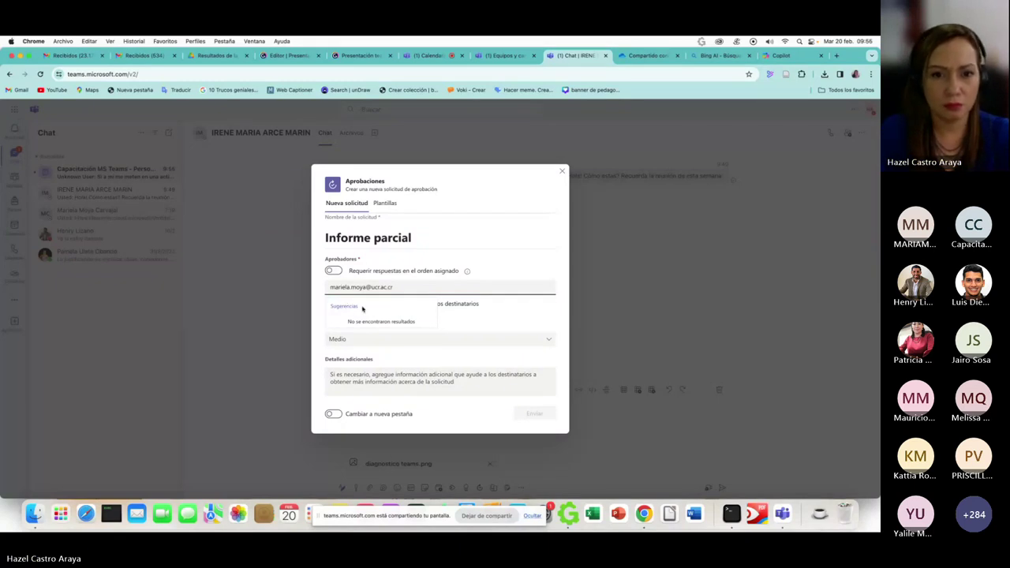
click(460, 306)
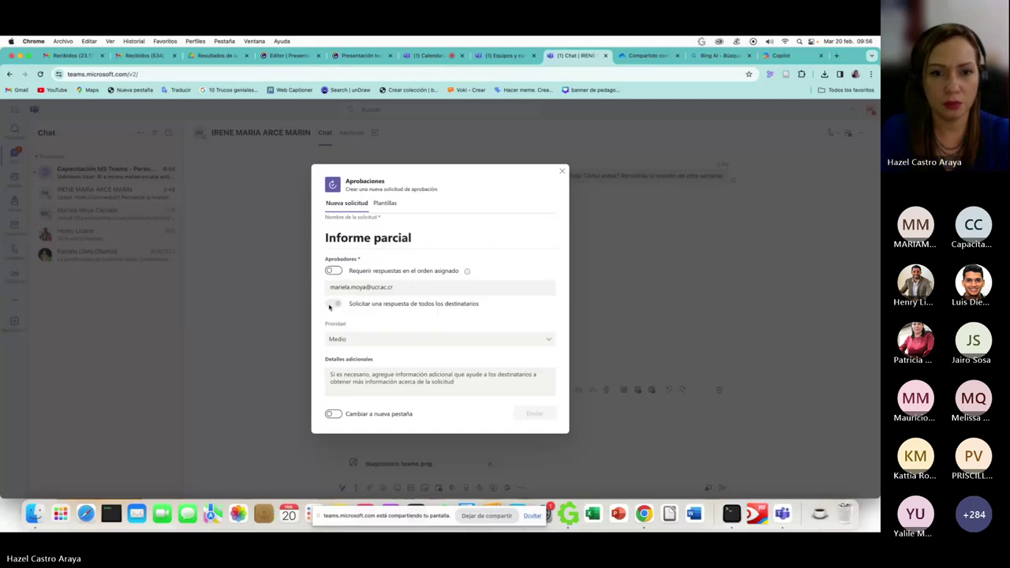
click(347, 287)
scroll(355, 284, down, 2)
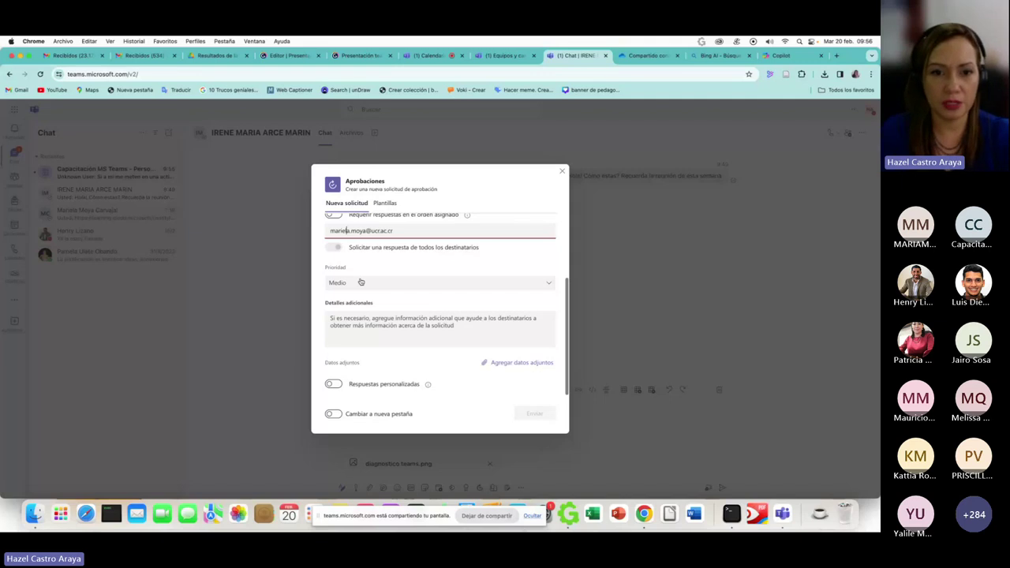
click(462, 266)
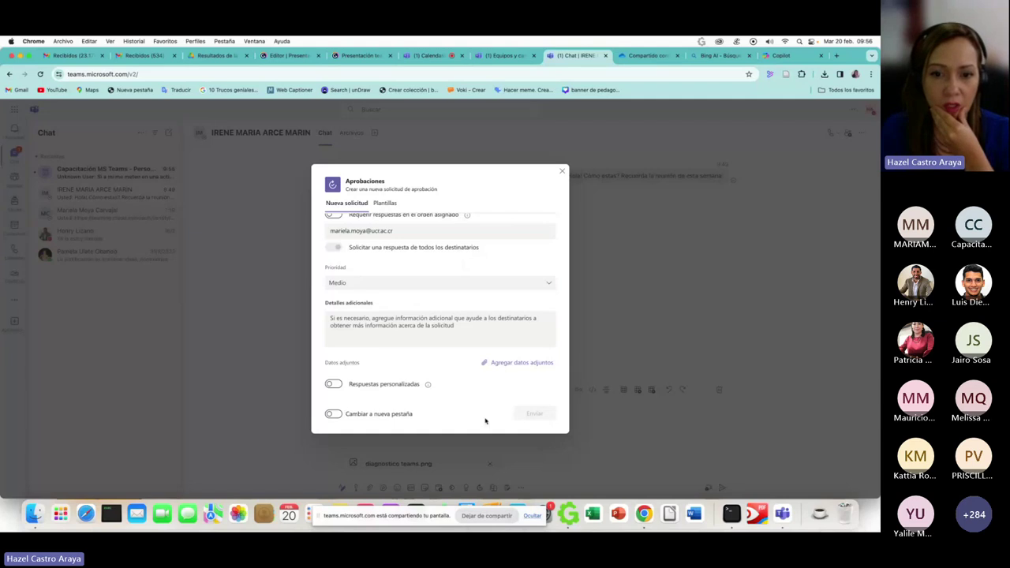
- Attach Curso IA Microsoft.docx from the Descargas folder to the request
click(498, 363)
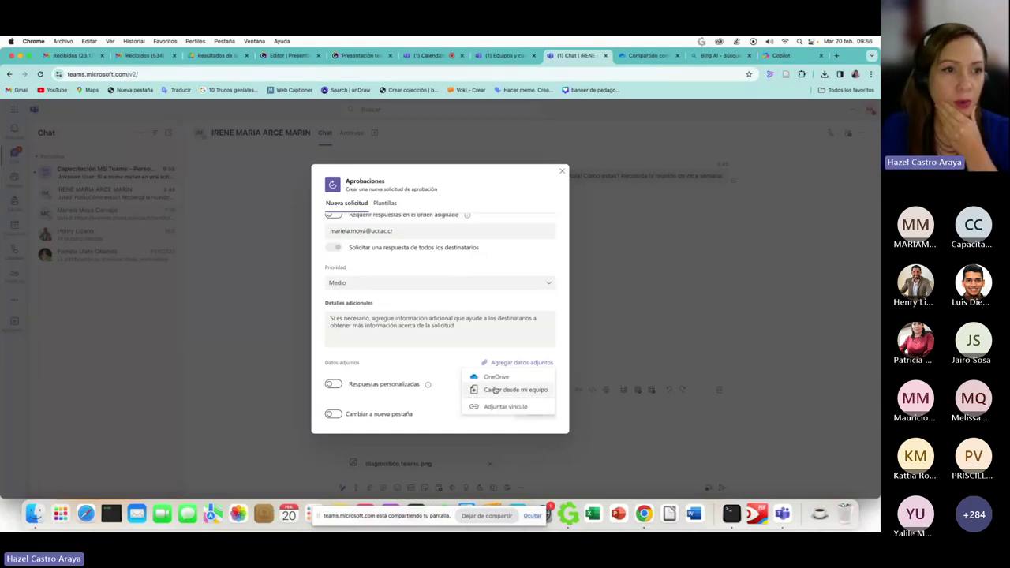
click(495, 390)
click(92, 138)
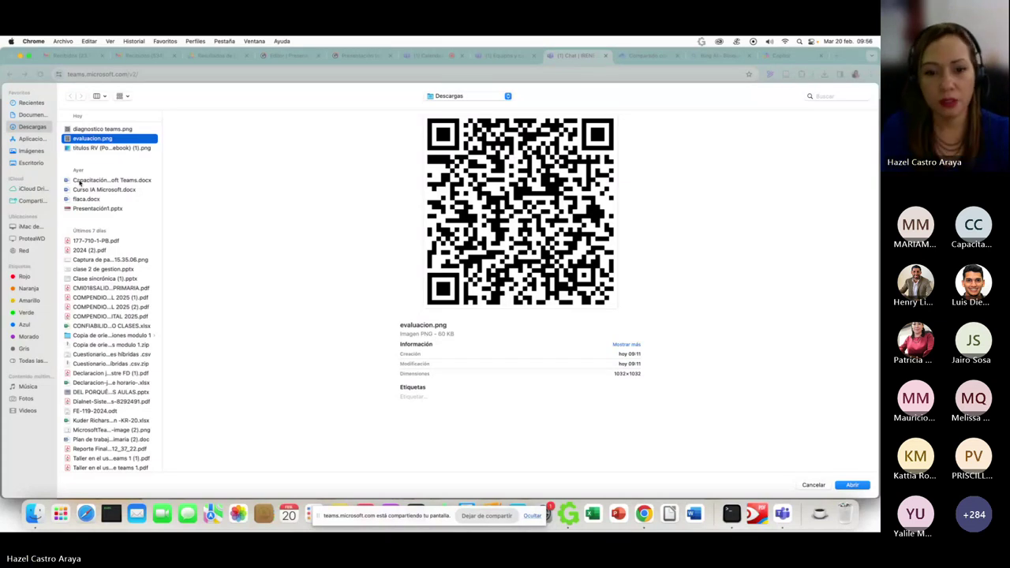
double_click(87, 189)
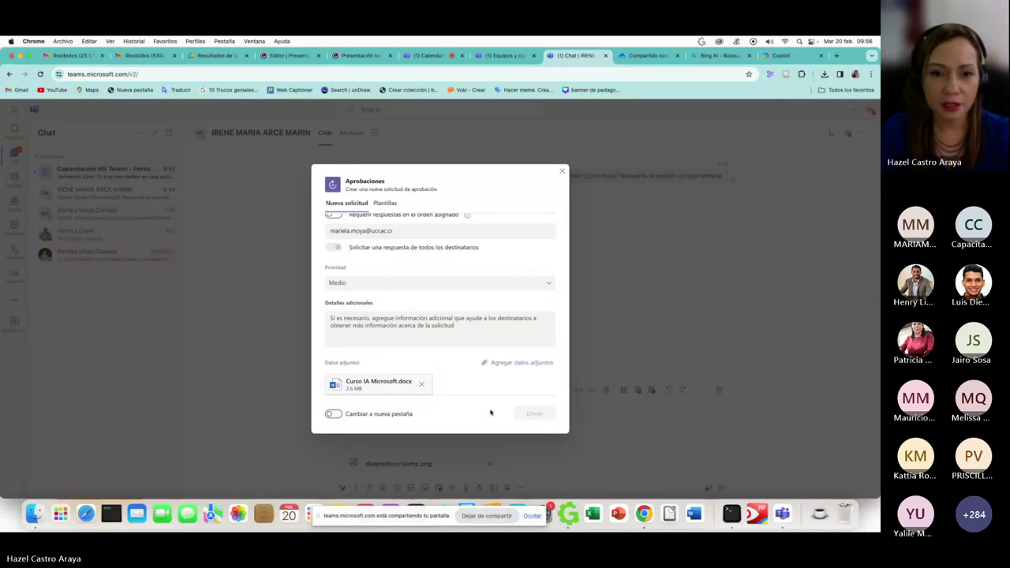
scroll(403, 240, up, 3)
- Keep the request type as Básico and require approvers to respond in order
click(398, 242)
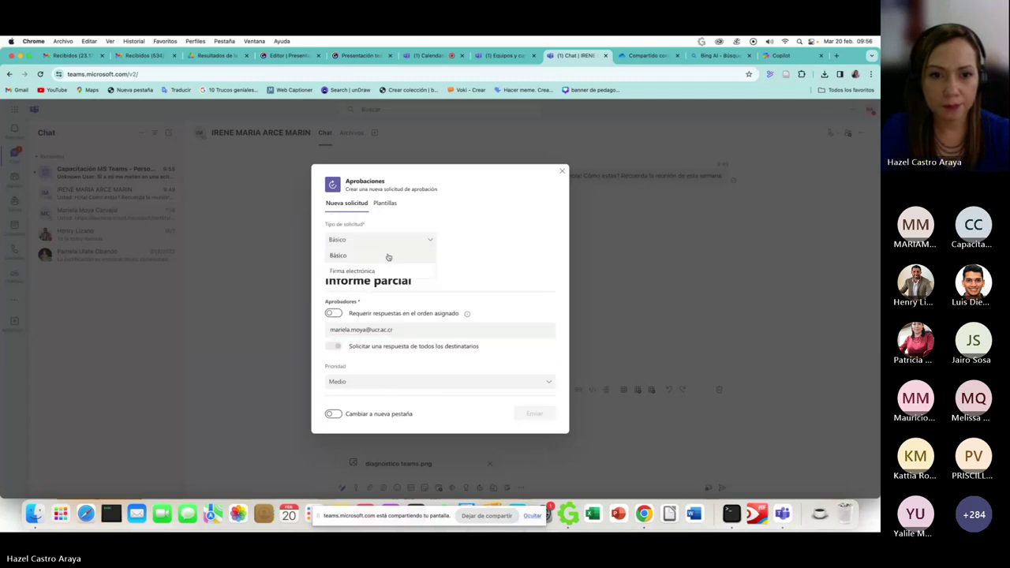
click(395, 243)
click(394, 243)
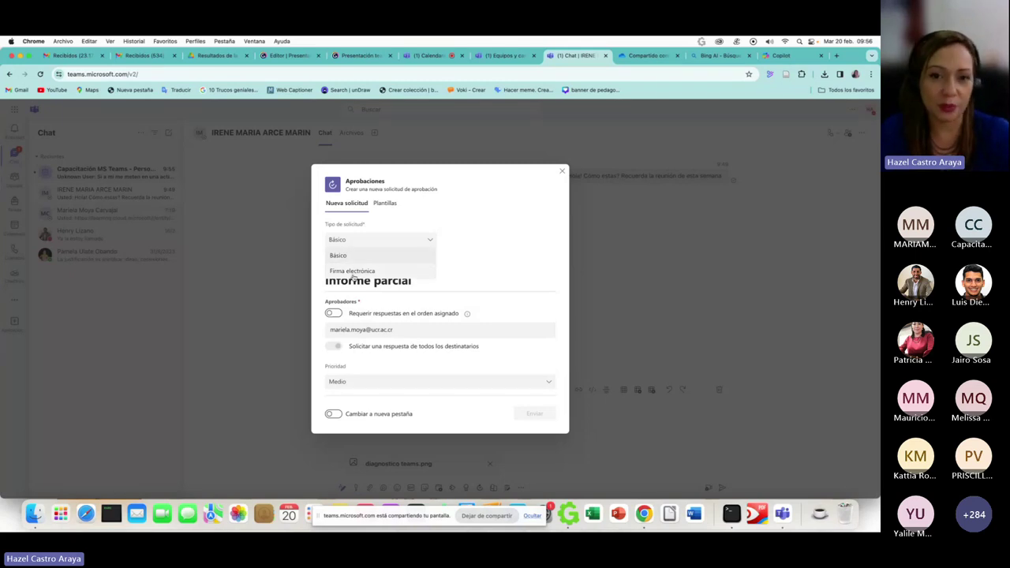
click(453, 268)
click(333, 313)
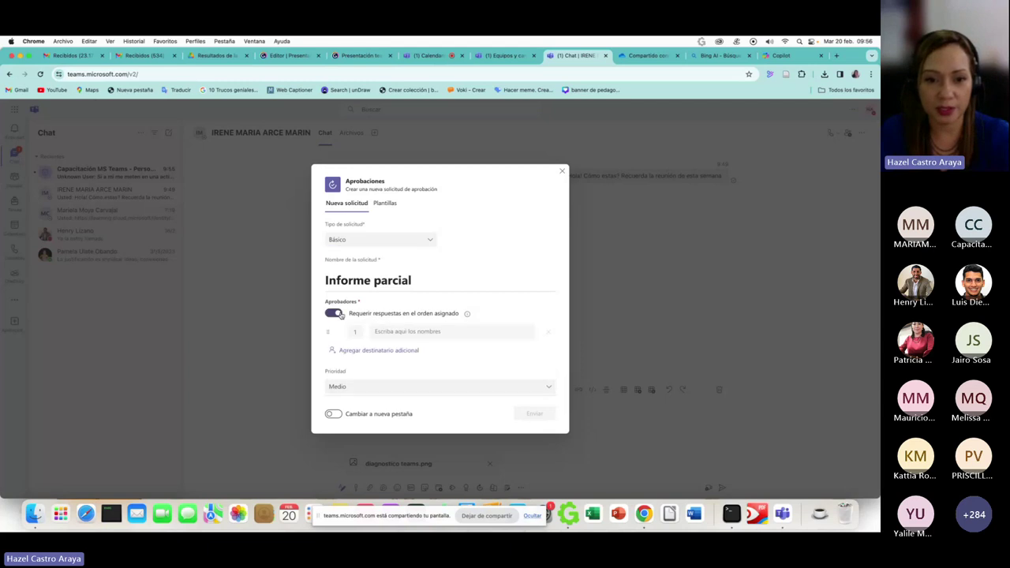
- Add the approver's e-mail address and a second contact as approvers
click(418, 332)
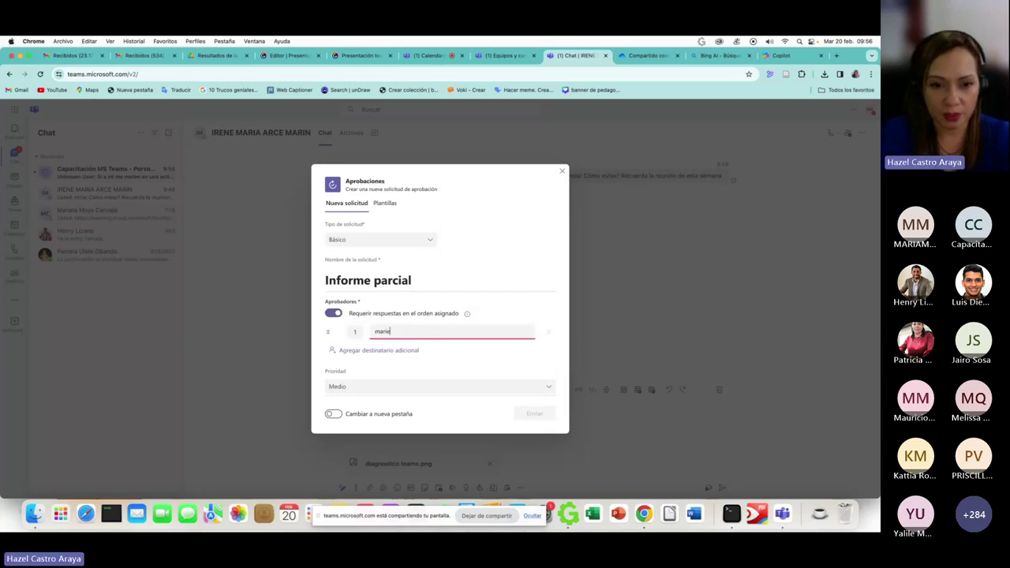
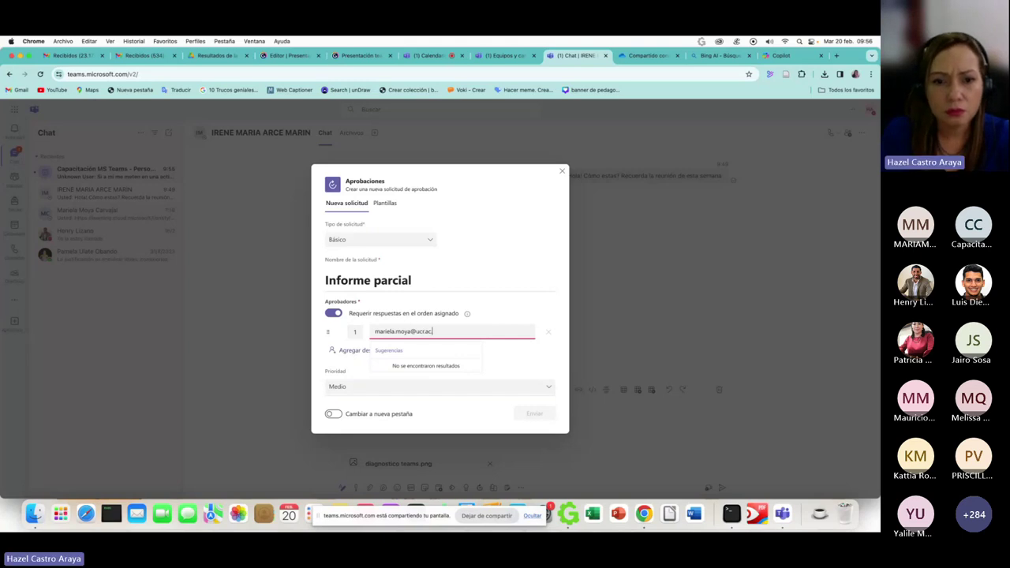
click(365, 350)
click(375, 350)
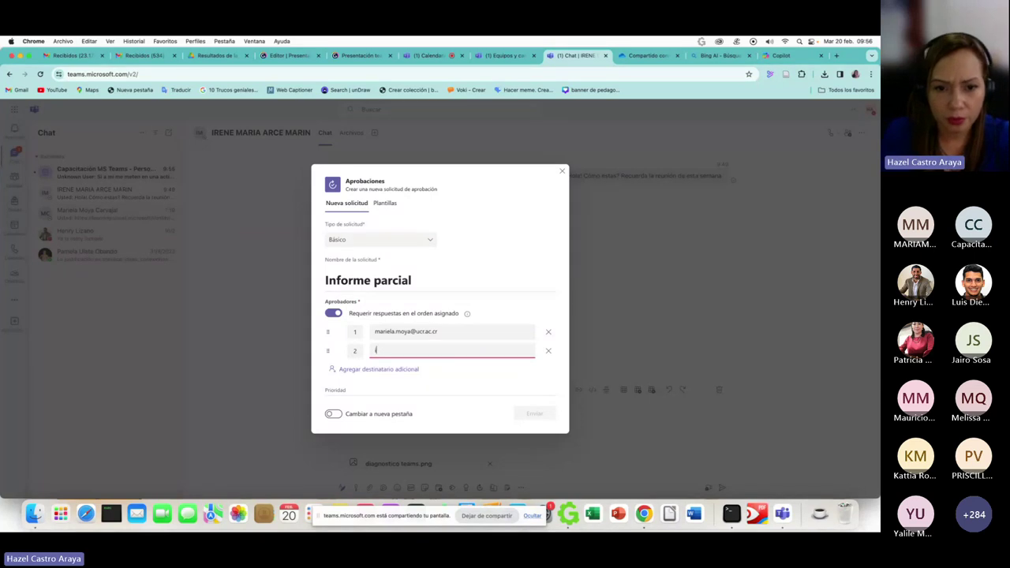
click(455, 382)
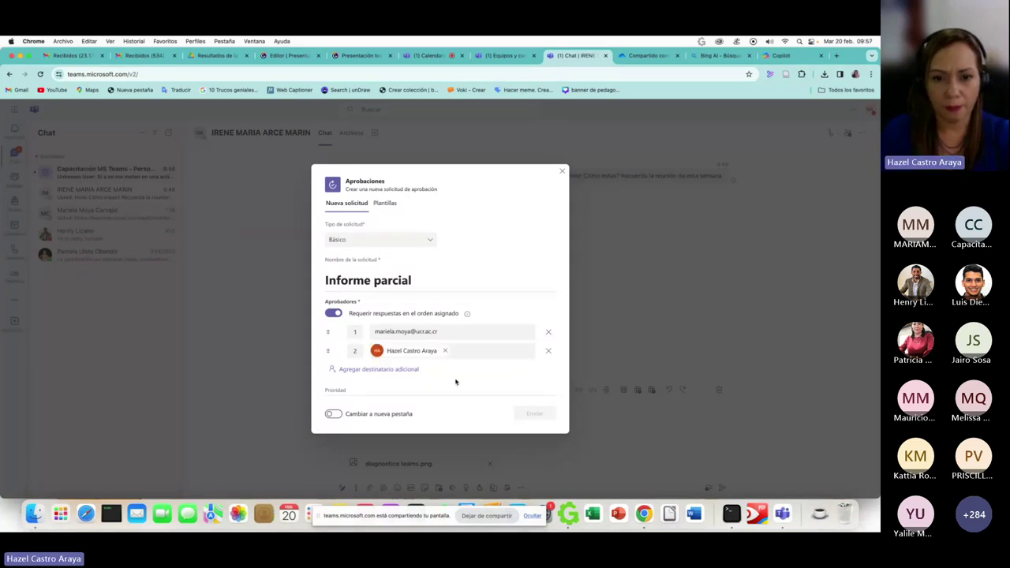
scroll(456, 380, down, 3)
scroll(456, 380, down, 1)
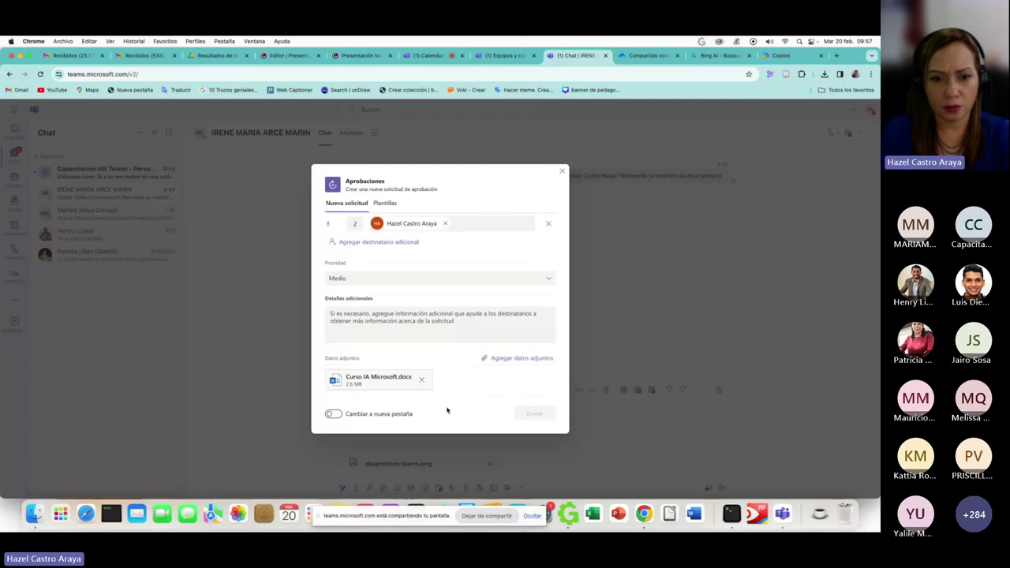
scroll(438, 285, up, 4)
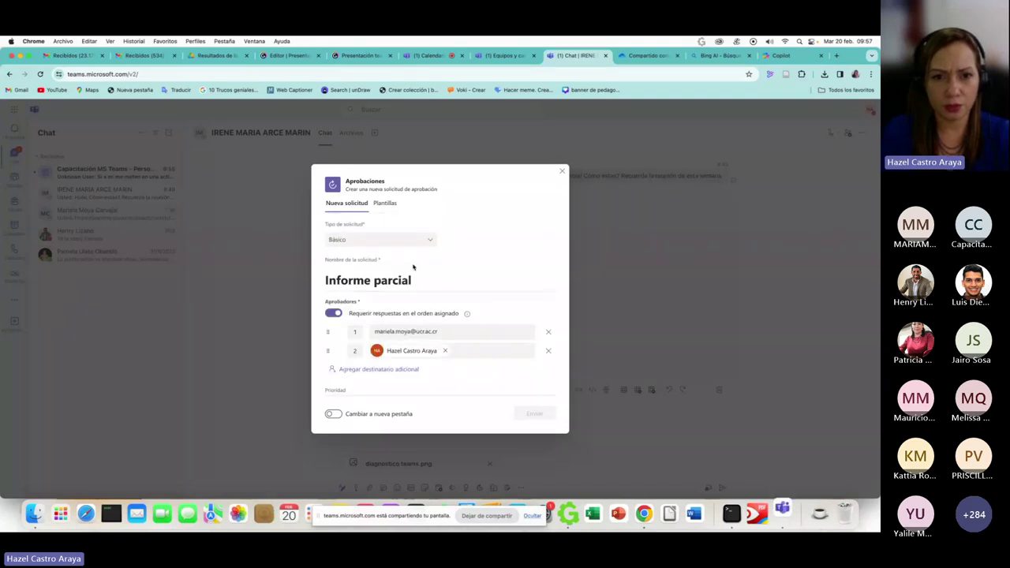
scroll(470, 310, down, 1)
scroll(469, 310, down, 4)
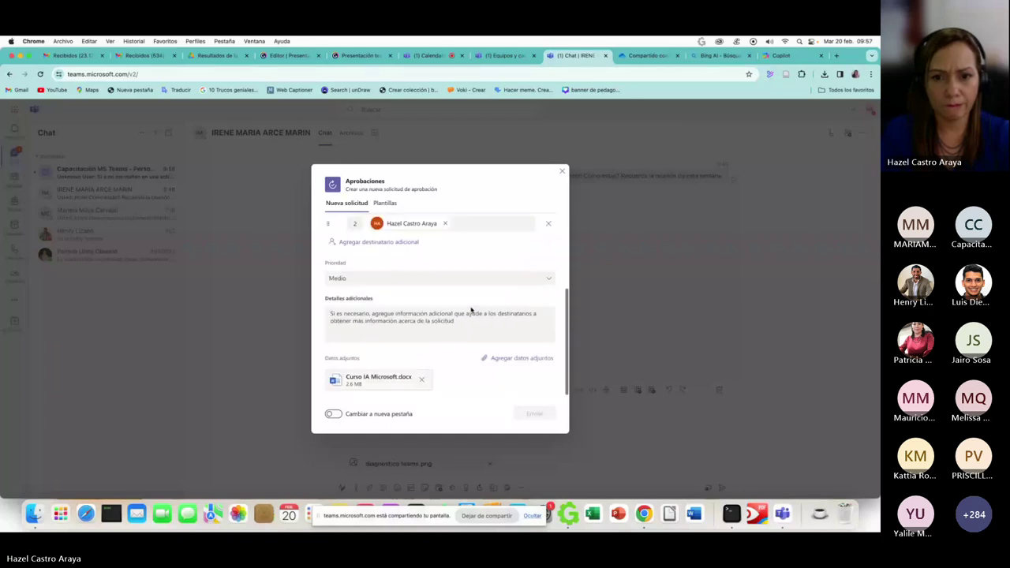
- Set priority to Importante, then toggle the new approvals view on and off
click(457, 280)
click(452, 291)
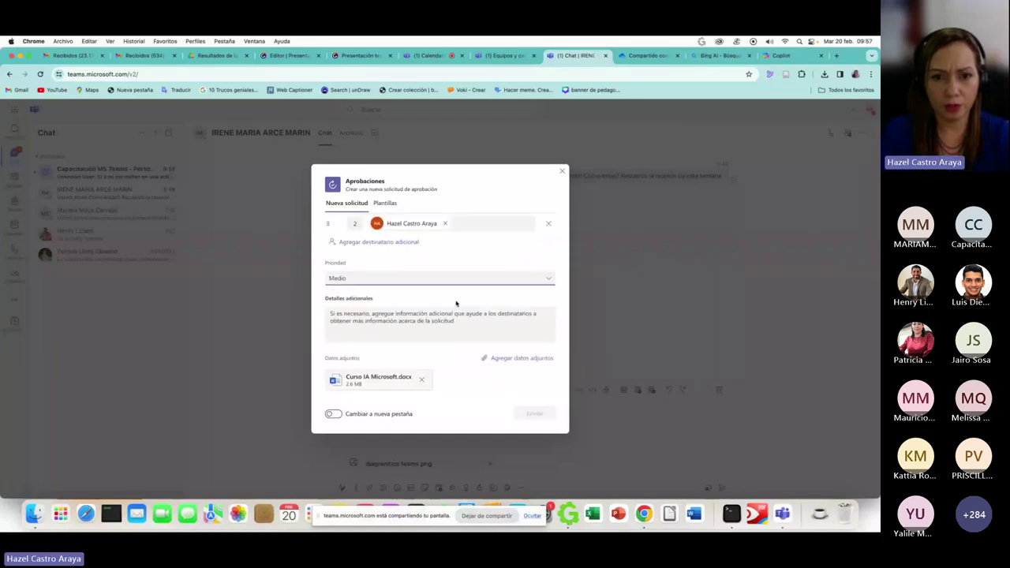
click(487, 283)
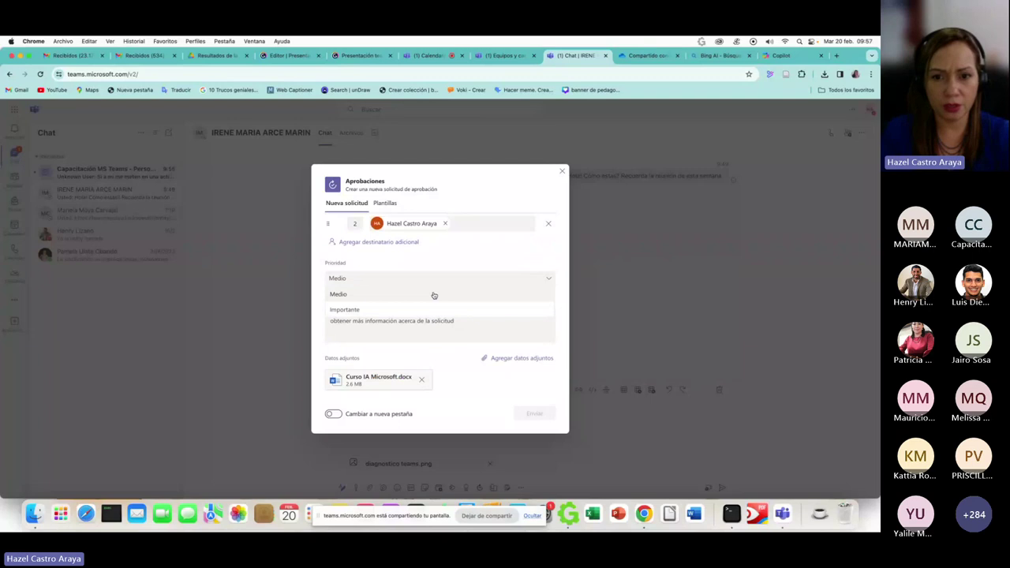
click(442, 309)
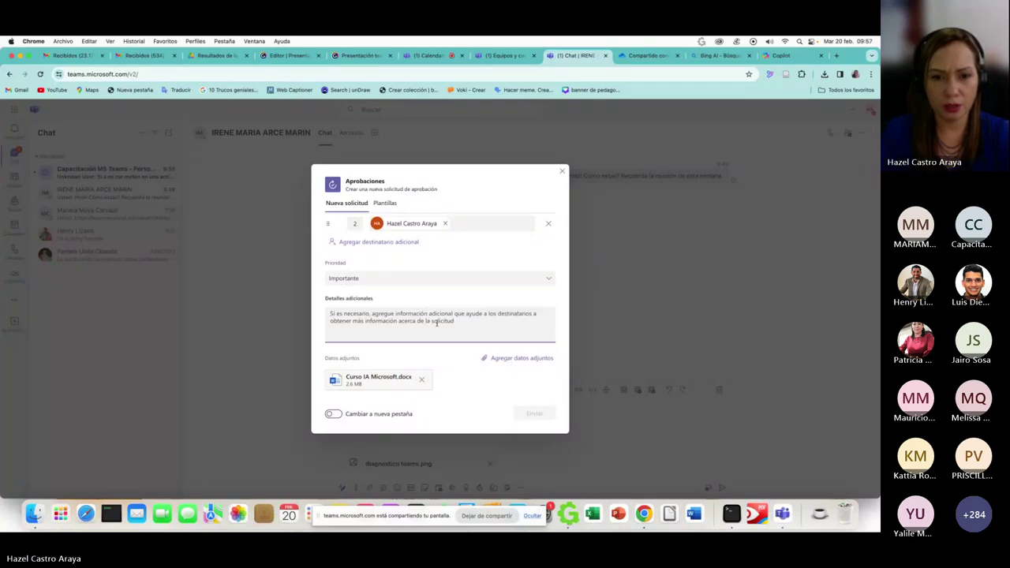
text(dfsf)
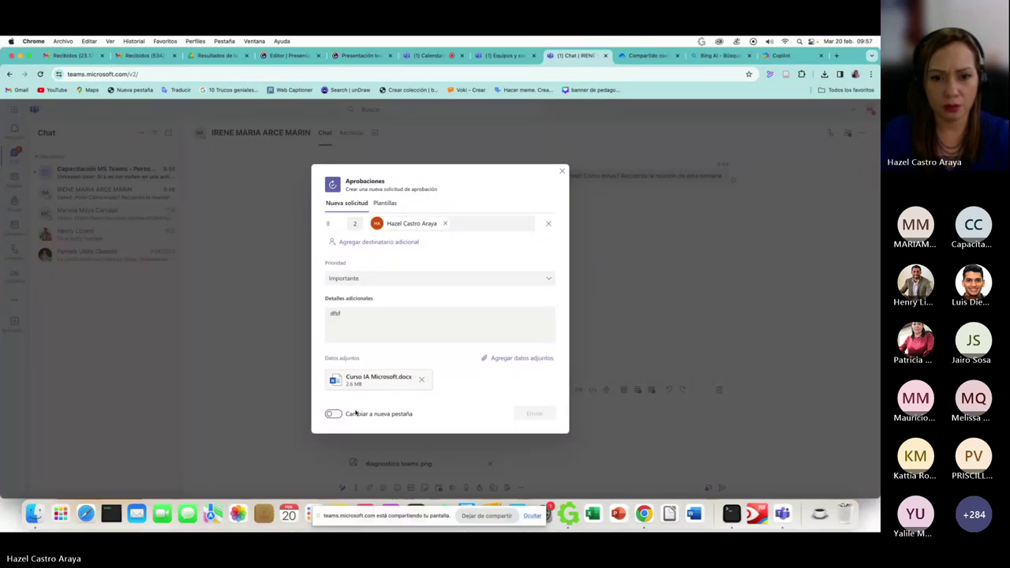
click(334, 413)
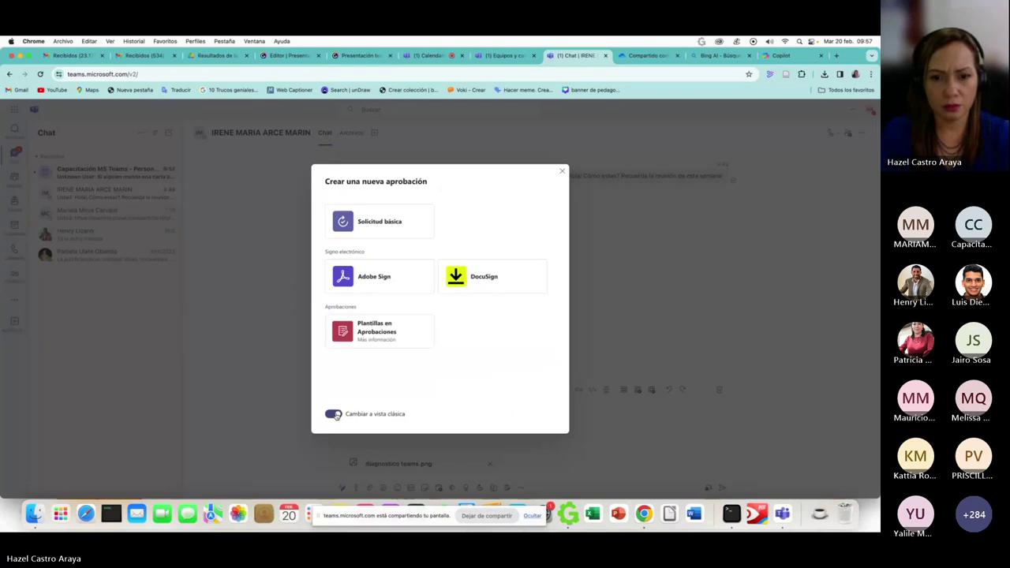
click(334, 414)
scroll(455, 298, down, 2)
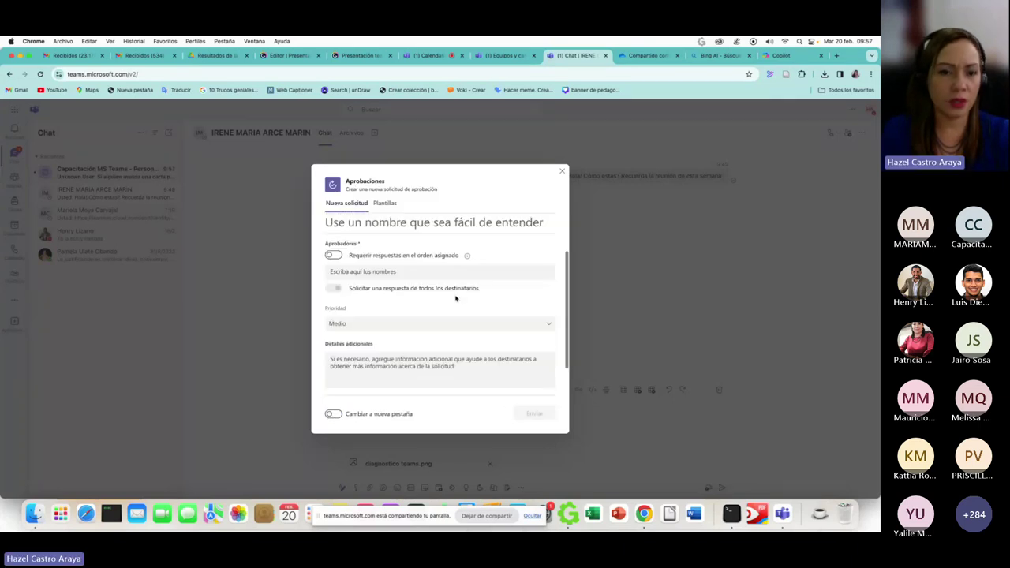
scroll(455, 303, up, 2)
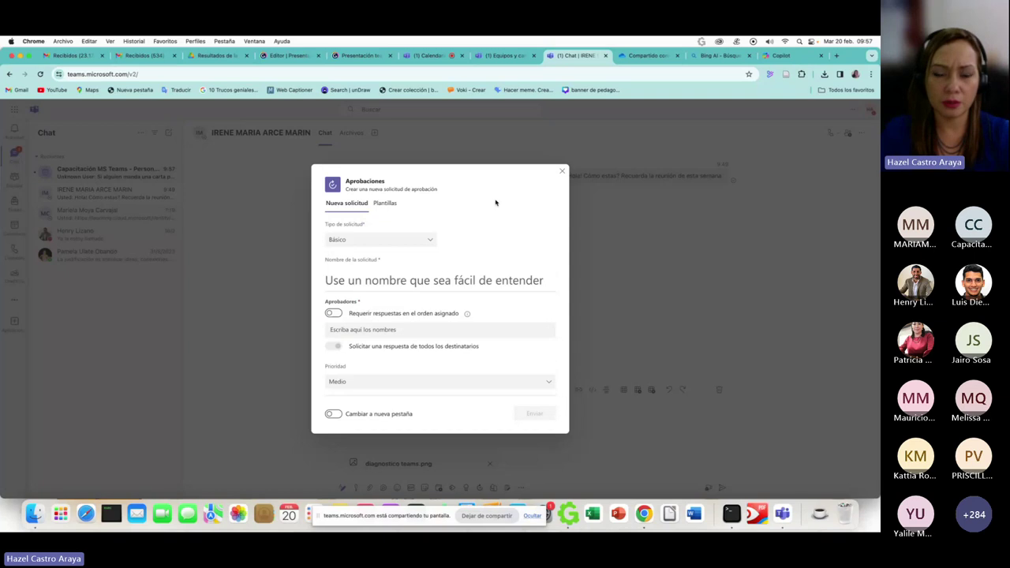
- Discard the new request, then view and close the Aprobación de proyecto 1 details in the chat
click(562, 170)
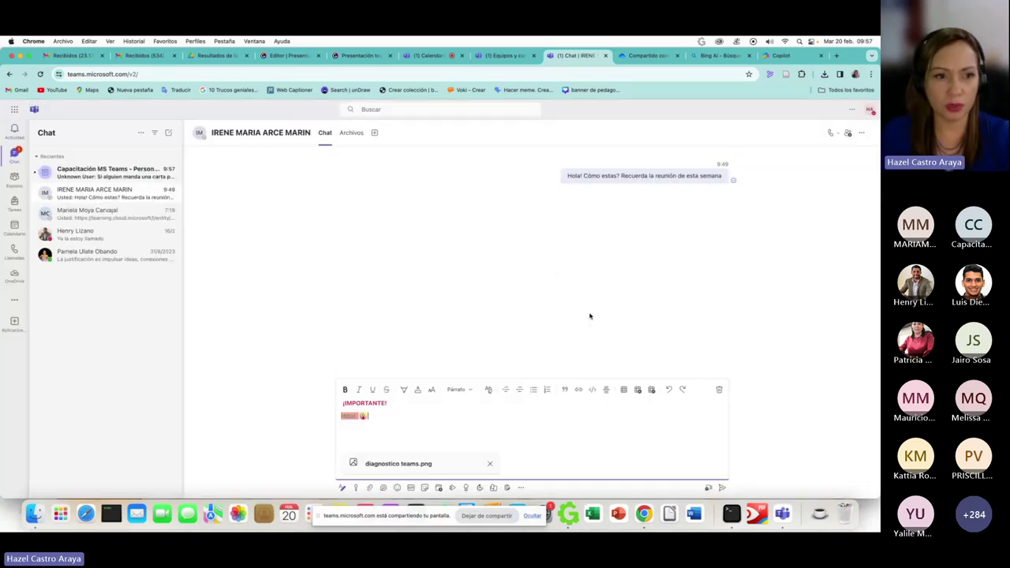
click(86, 213)
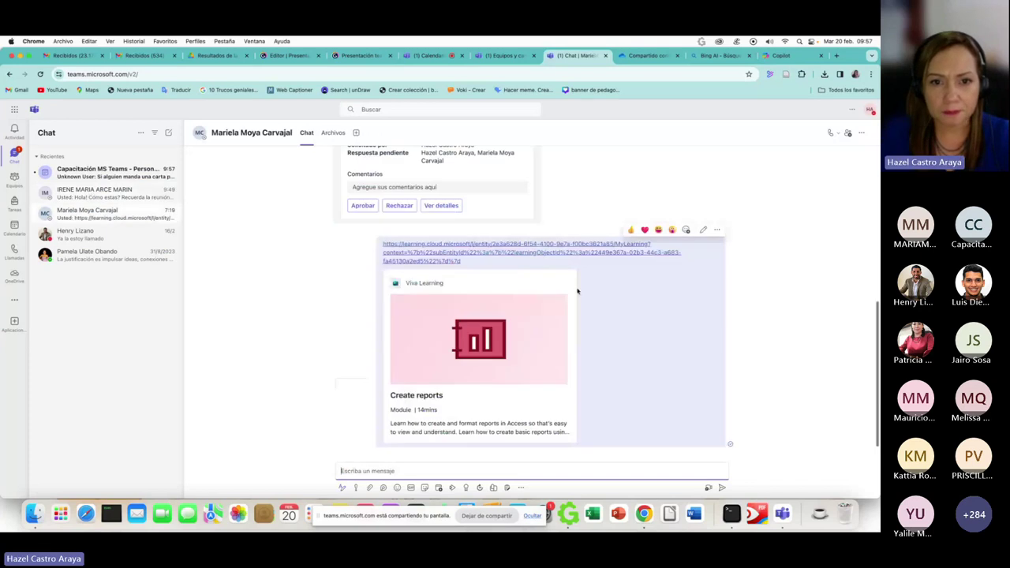
scroll(577, 291, up, 3)
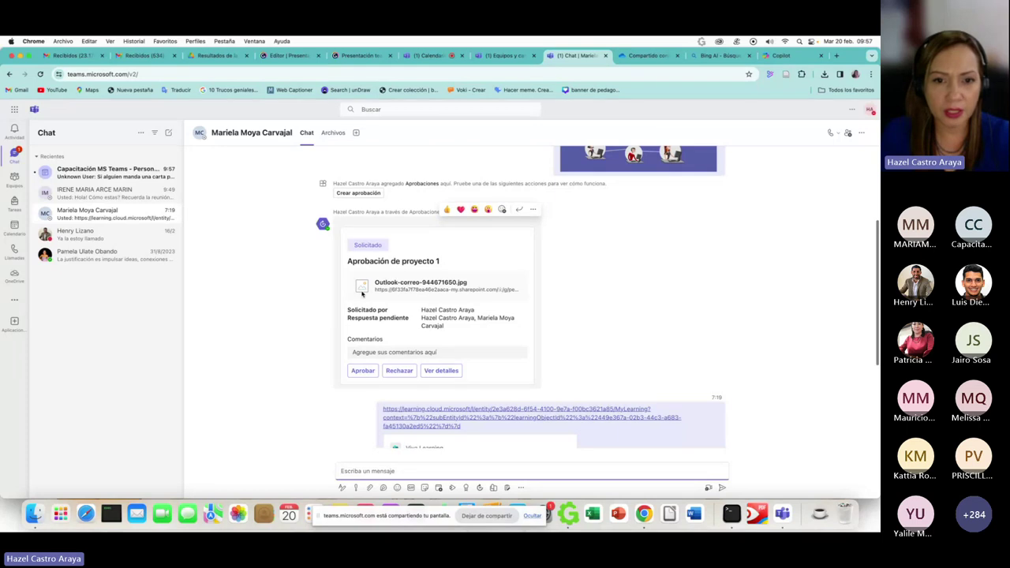
click(430, 373)
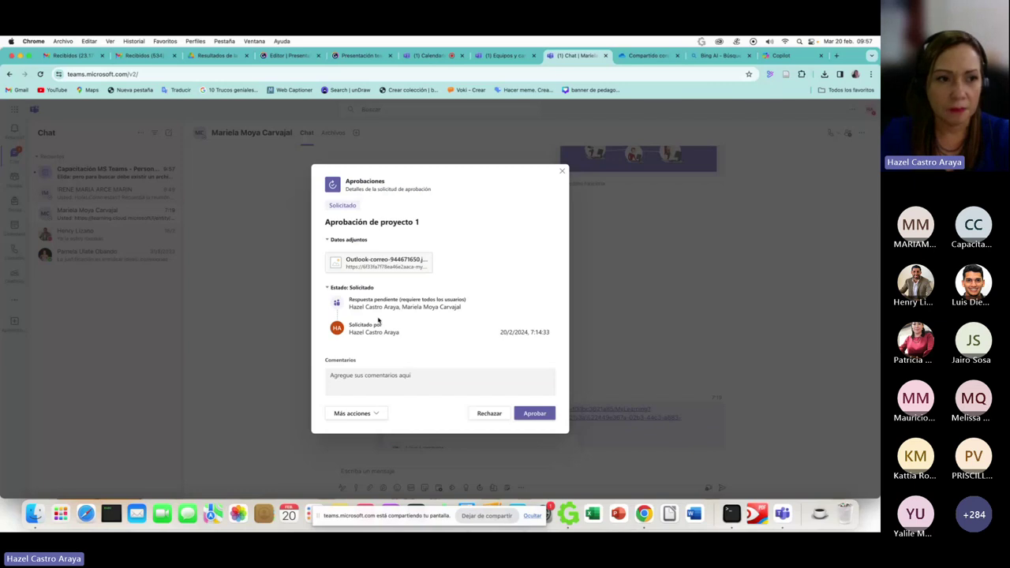
key(Escape)
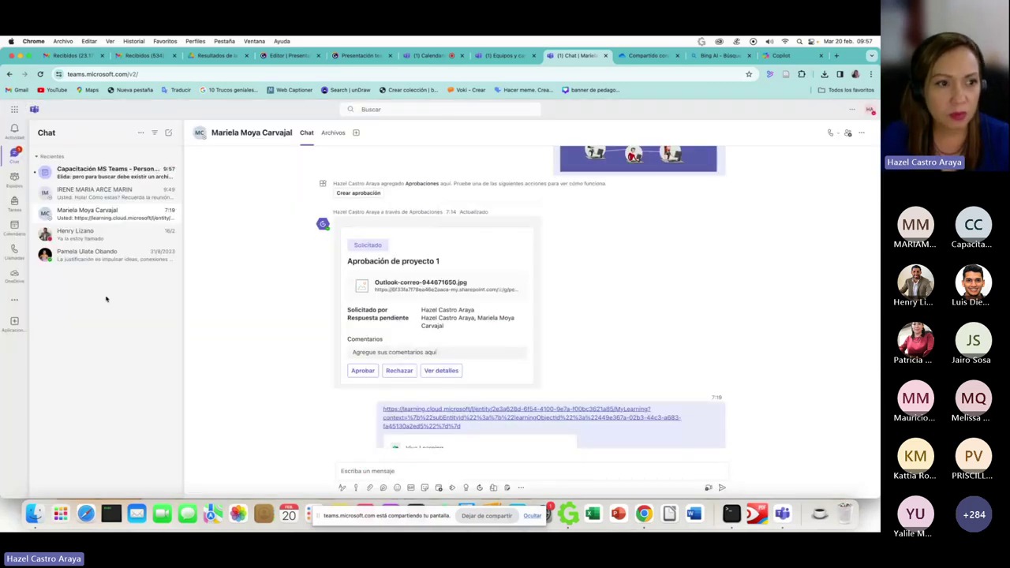
- Approve Aprobación de proyecto 1 in the Aprobaciones app and reopen it to check its status
click(13, 302)
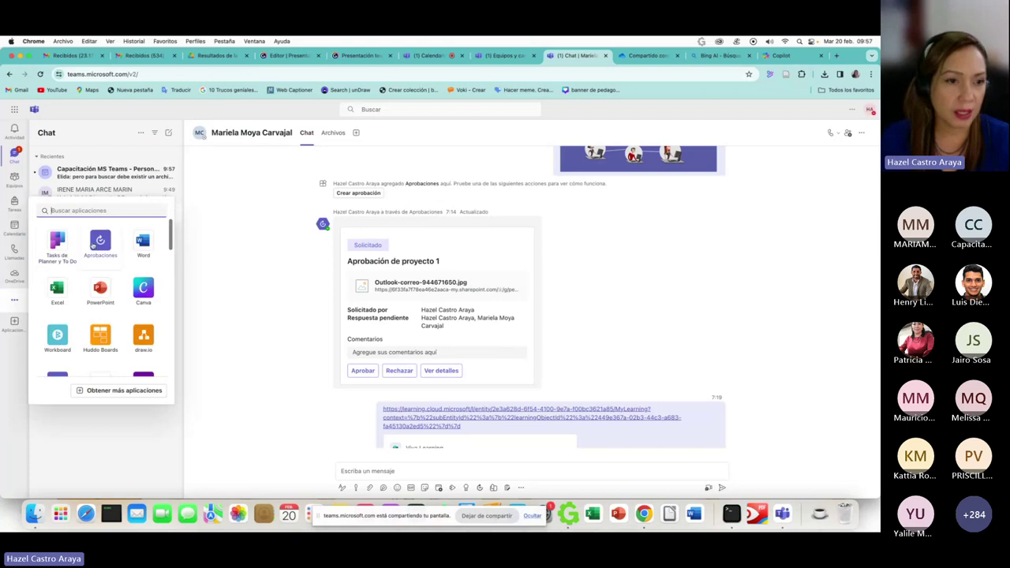
click(93, 245)
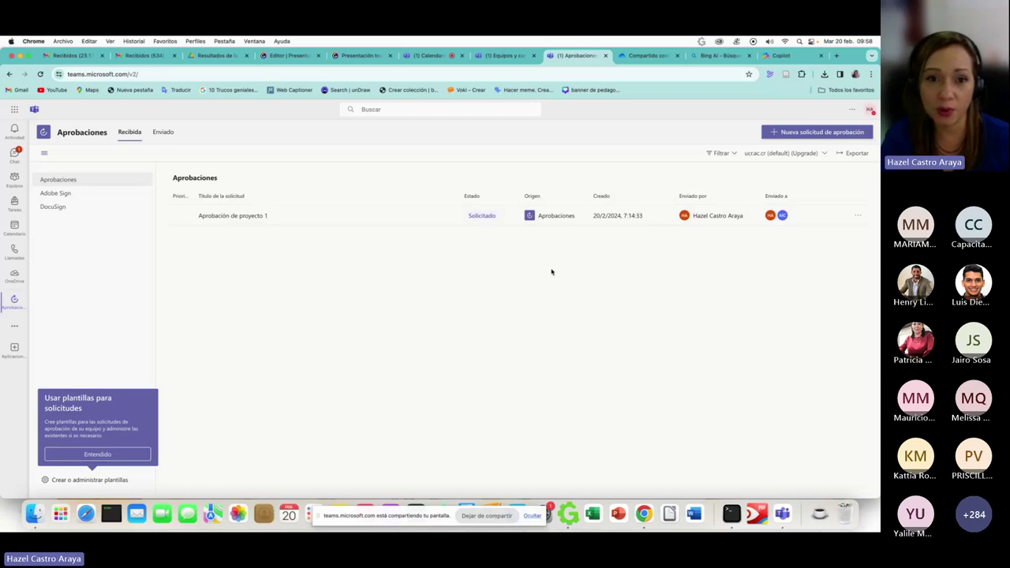
click(714, 217)
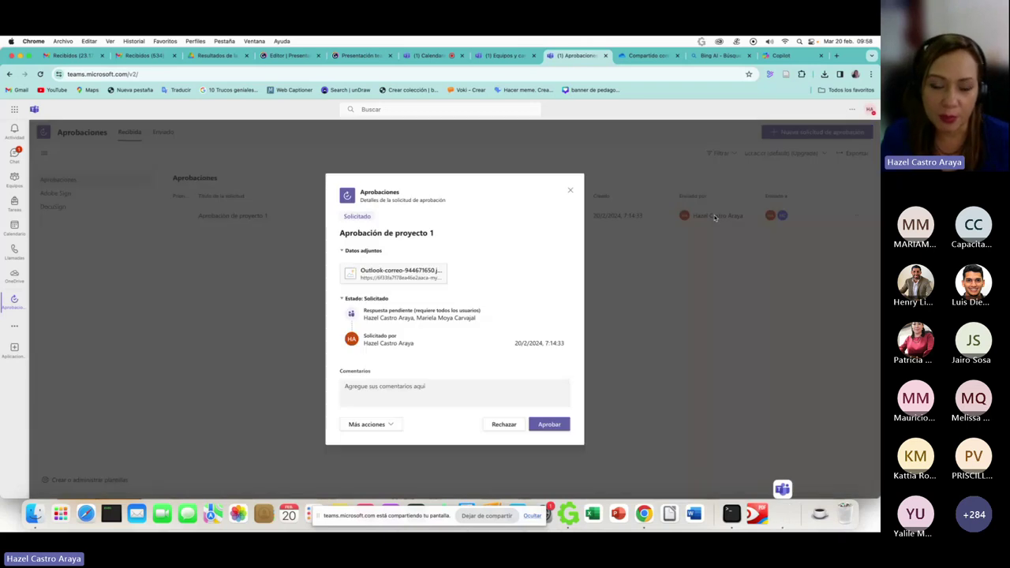
click(549, 424)
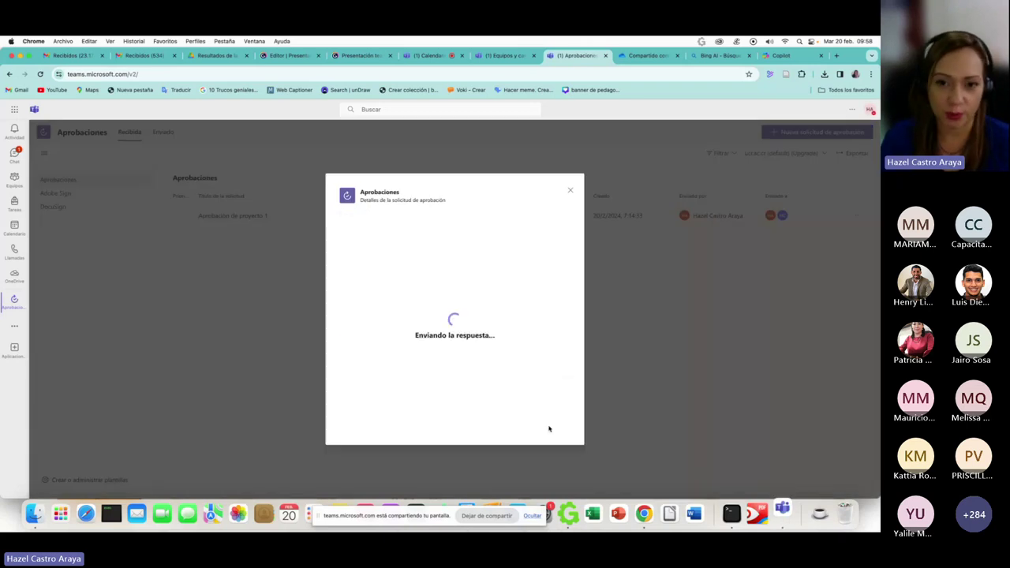
click(570, 194)
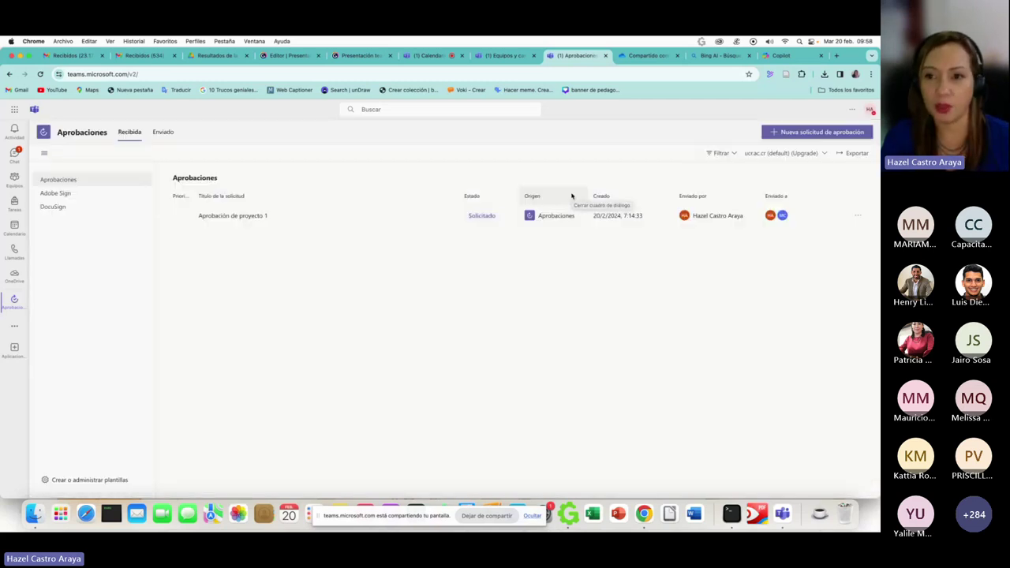
click(710, 225)
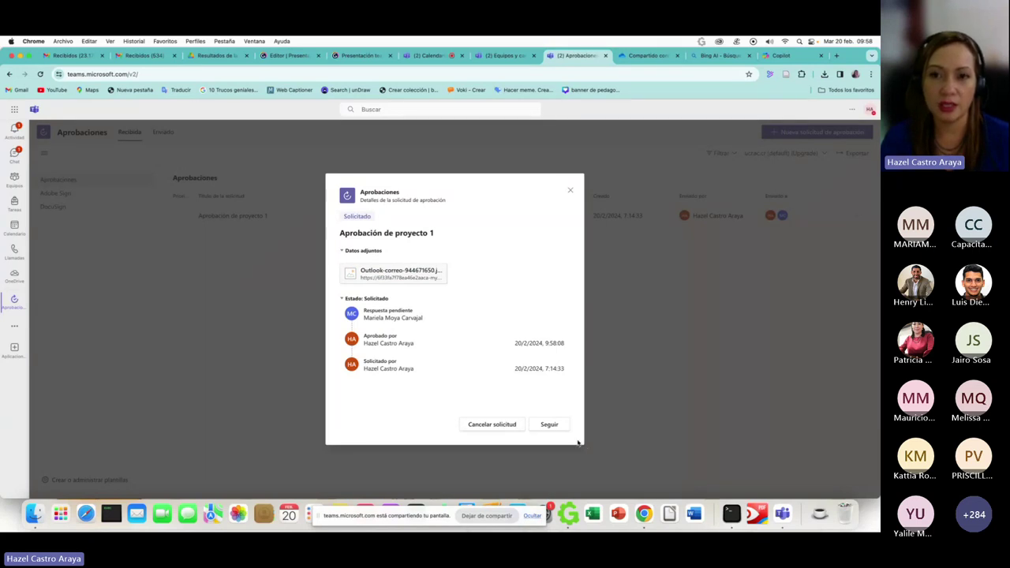
click(570, 190)
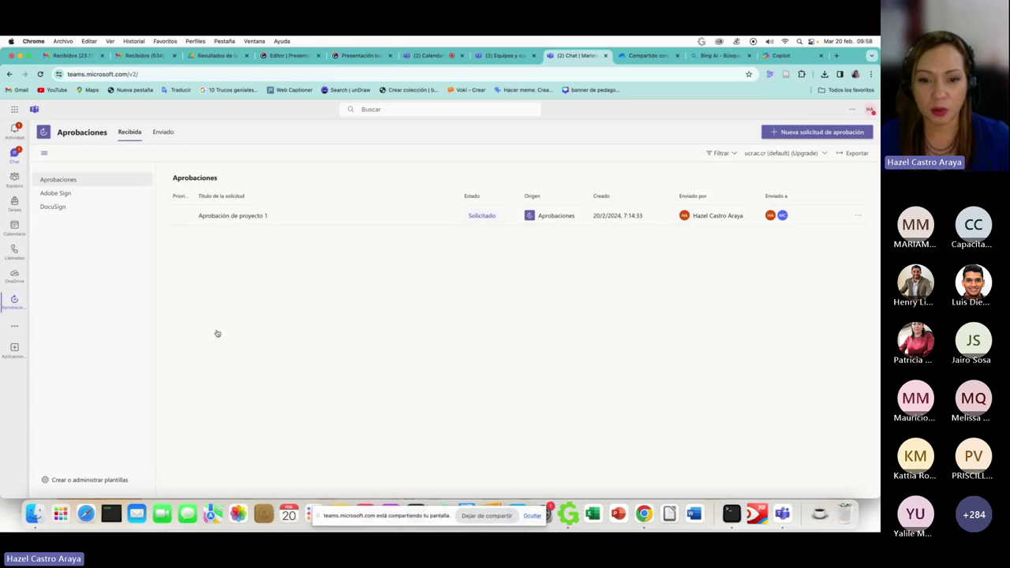
- Open and dismiss the Viva Learning course search, closing the continue-in-app prompt
key(super+shift+2)
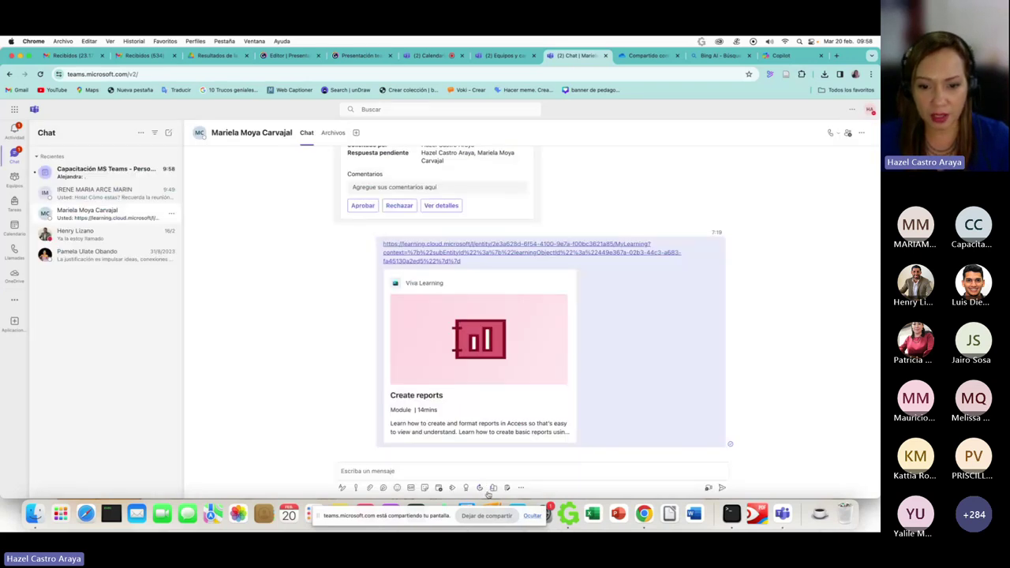
click(493, 487)
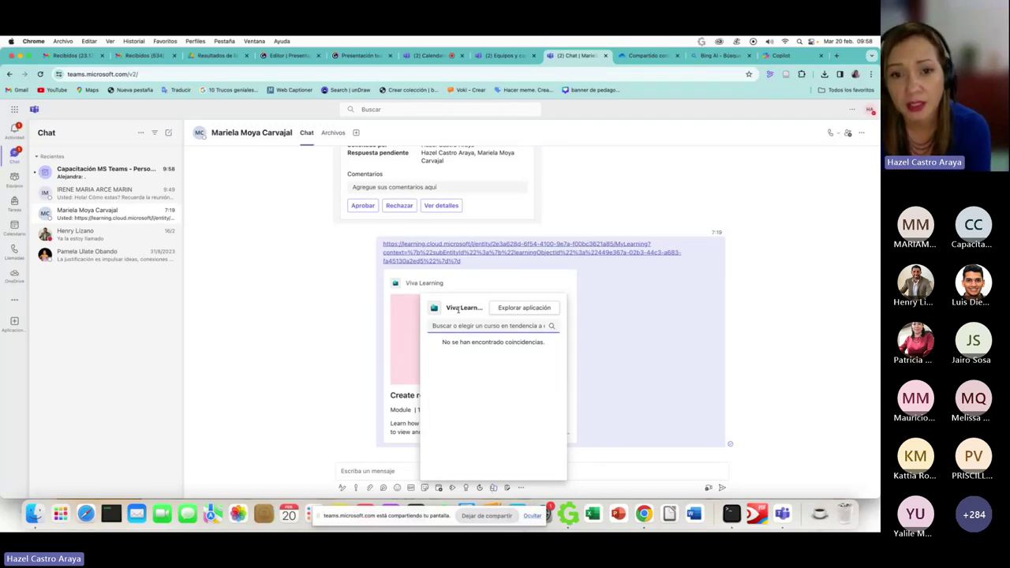
key(Escape)
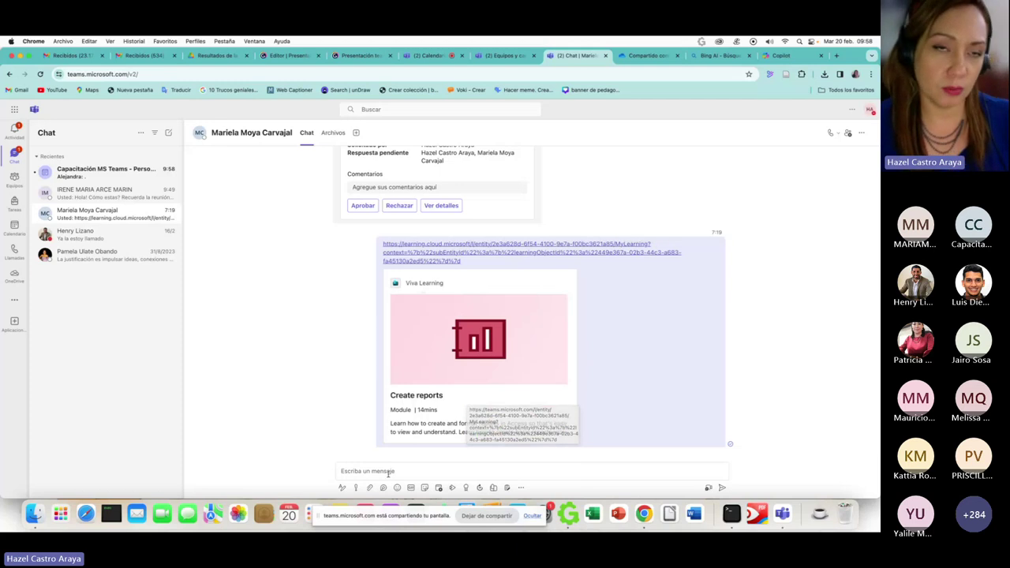
click(387, 472)
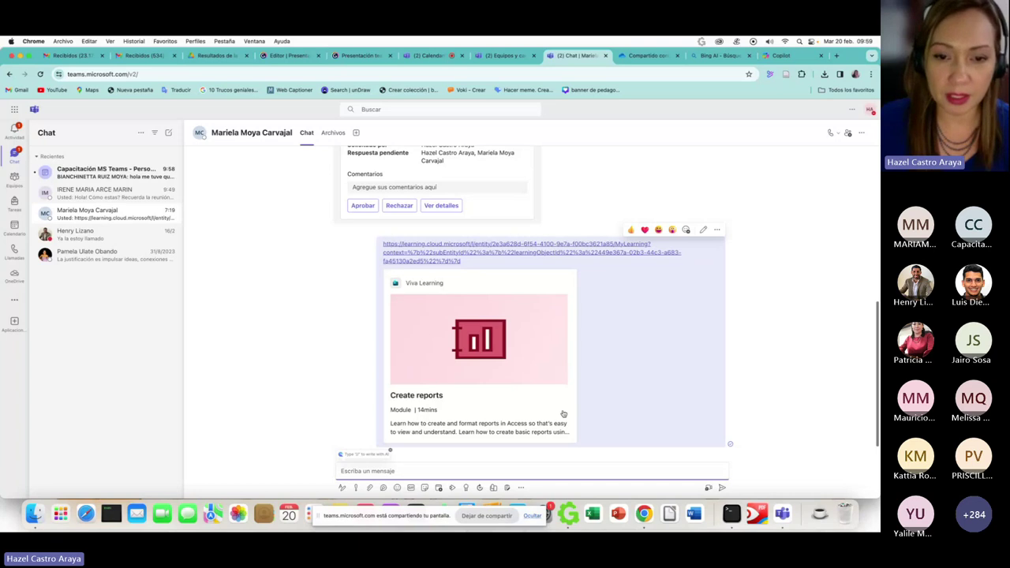
click(494, 488)
click(516, 311)
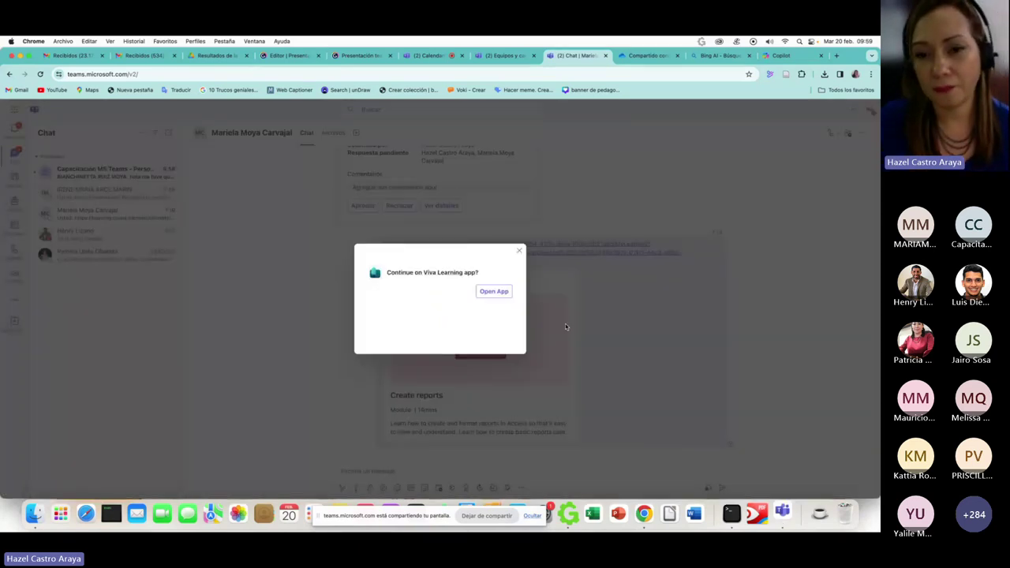
click(519, 250)
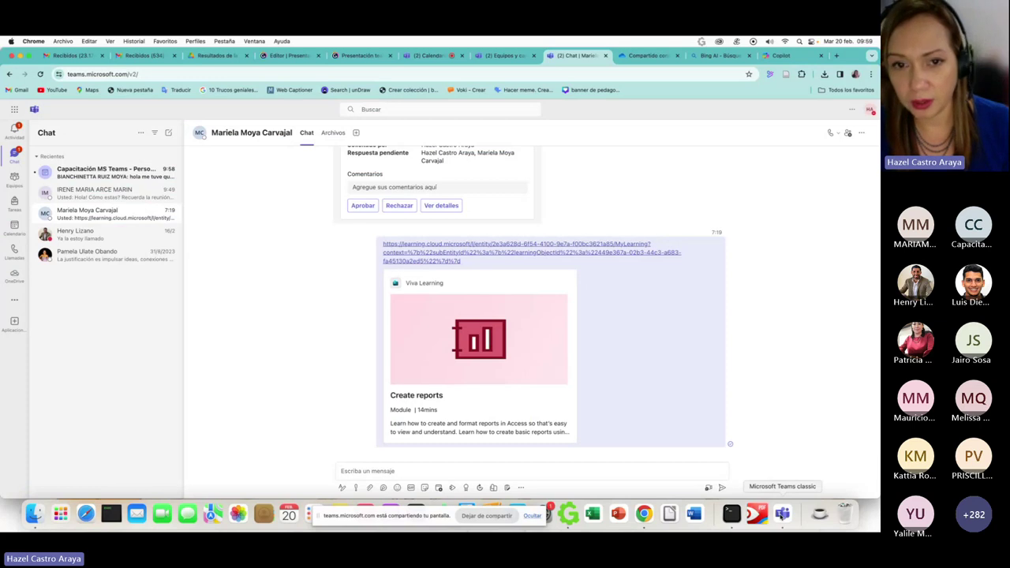
- Launch the Teams desktop app and close its loading and error windows
click(782, 513)
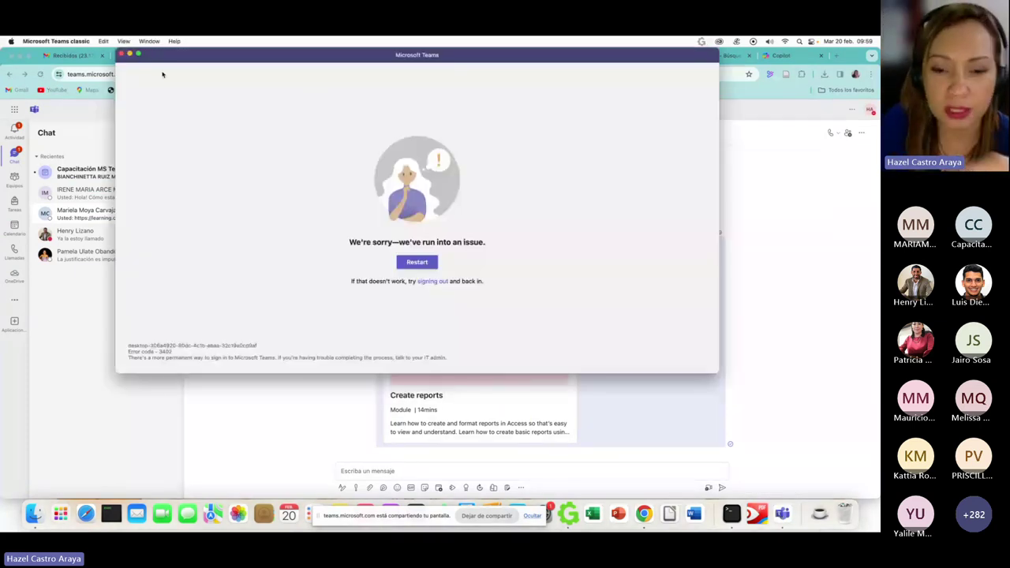
key(super+q)
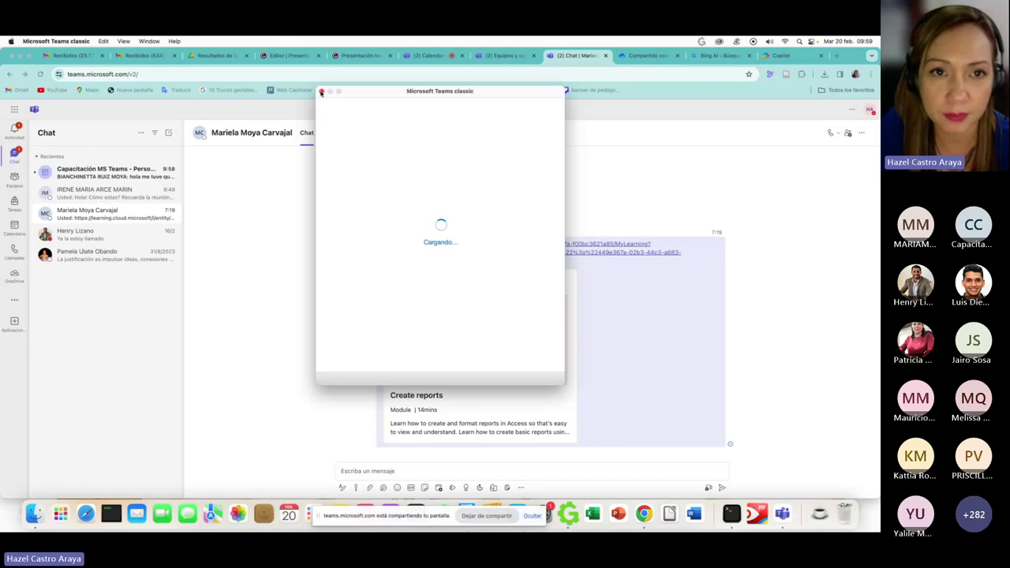
click(321, 92)
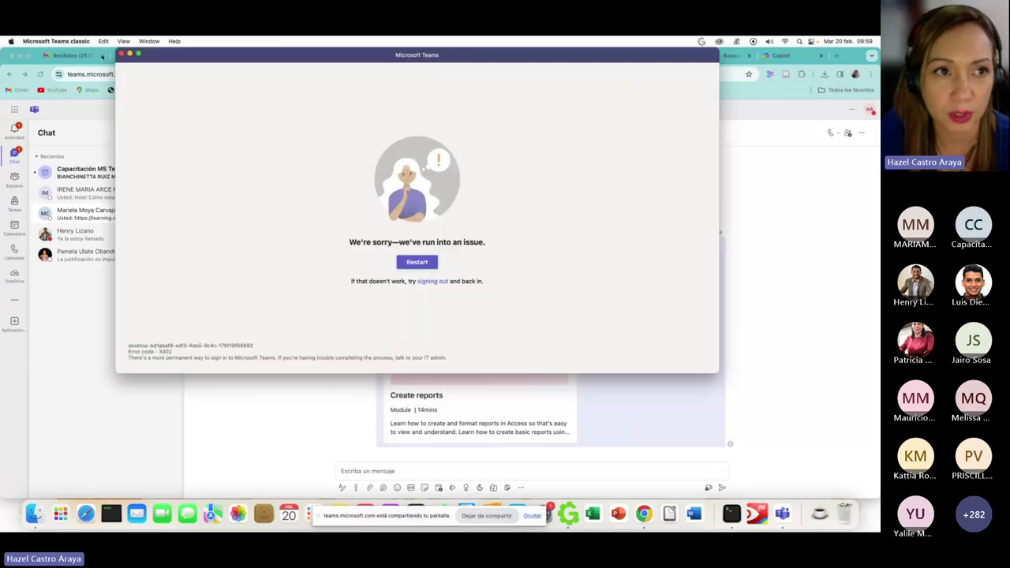
click(121, 52)
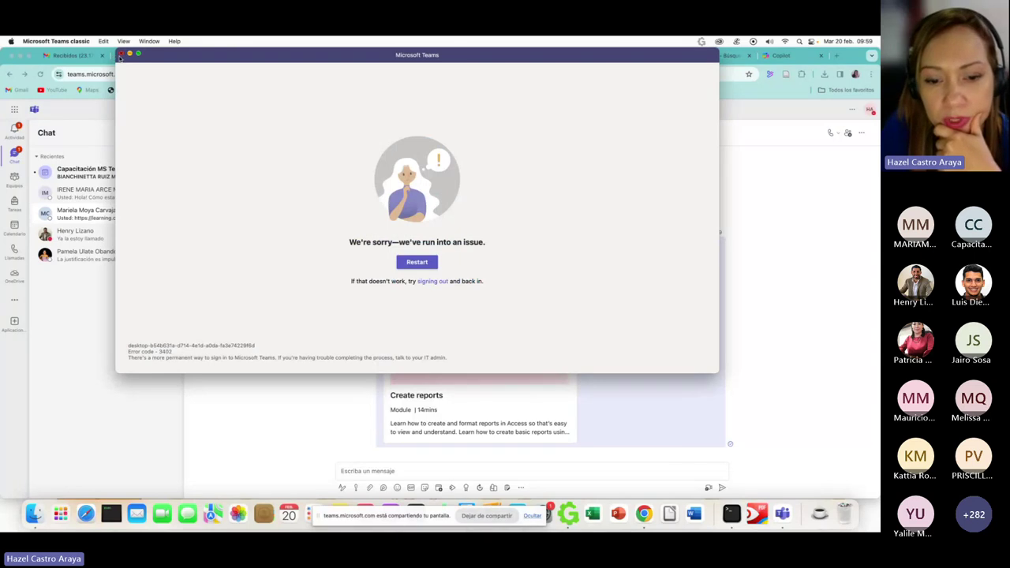
click(121, 55)
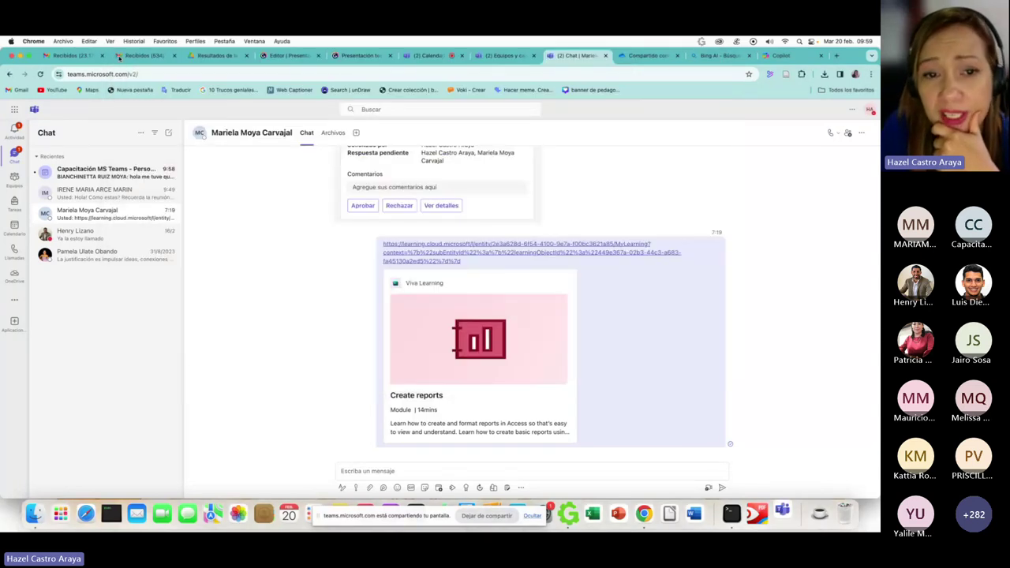
- Quit and relaunch Teams from the Dock, dismiss its windows, and return to the Genially tab
right_click(791, 528)
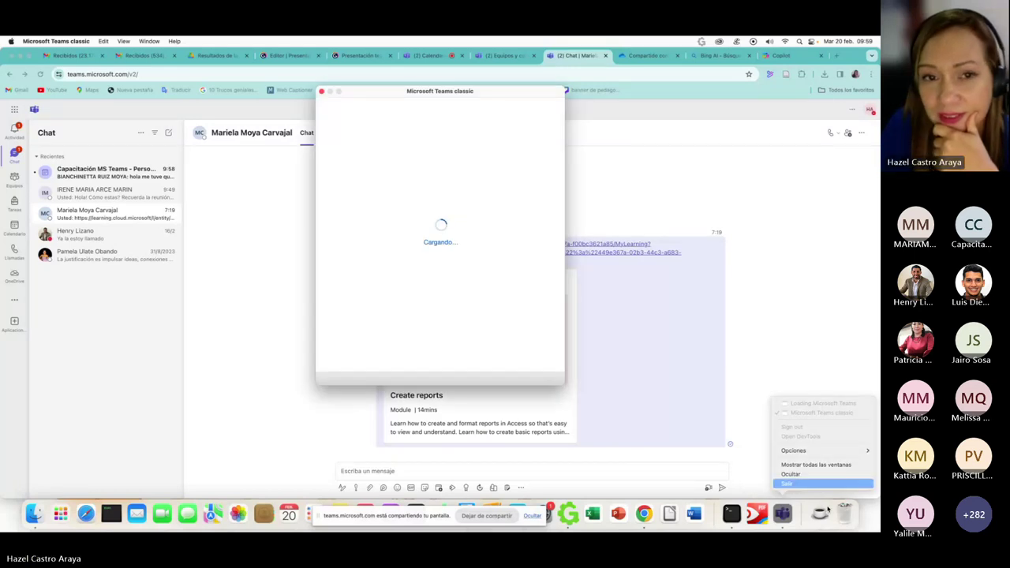
click(323, 122)
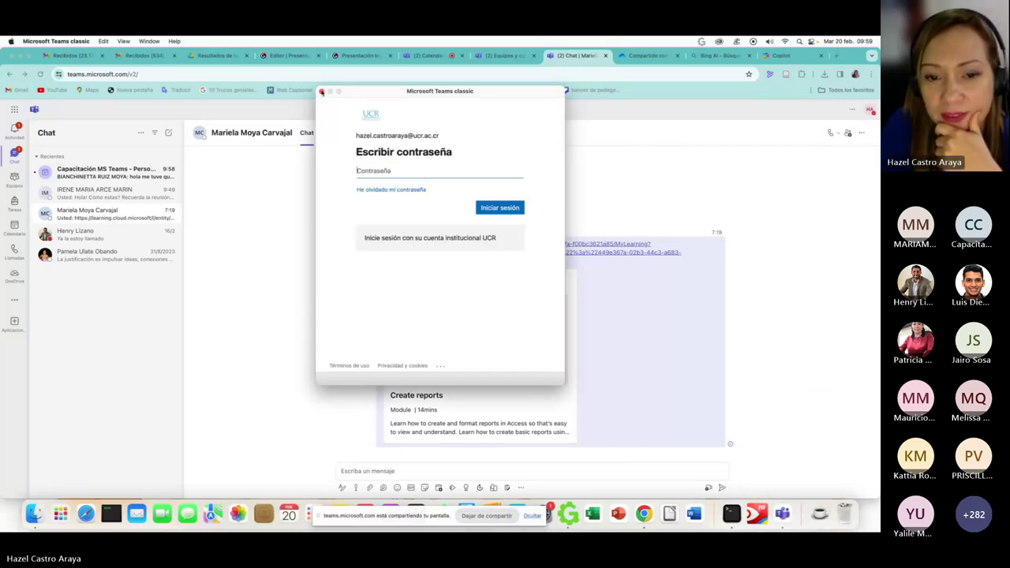
click(322, 92)
click(121, 54)
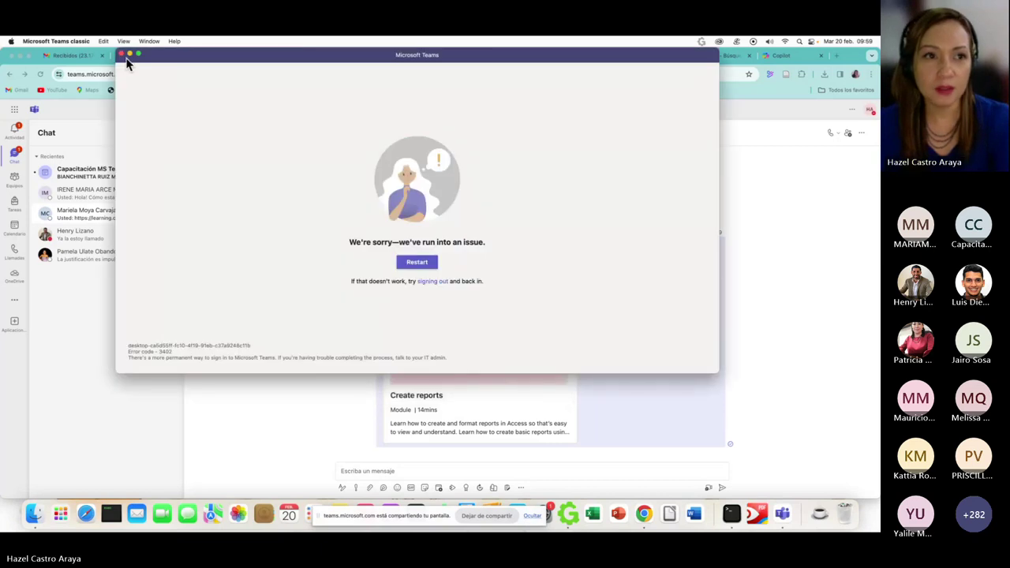
click(121, 54)
click(355, 57)
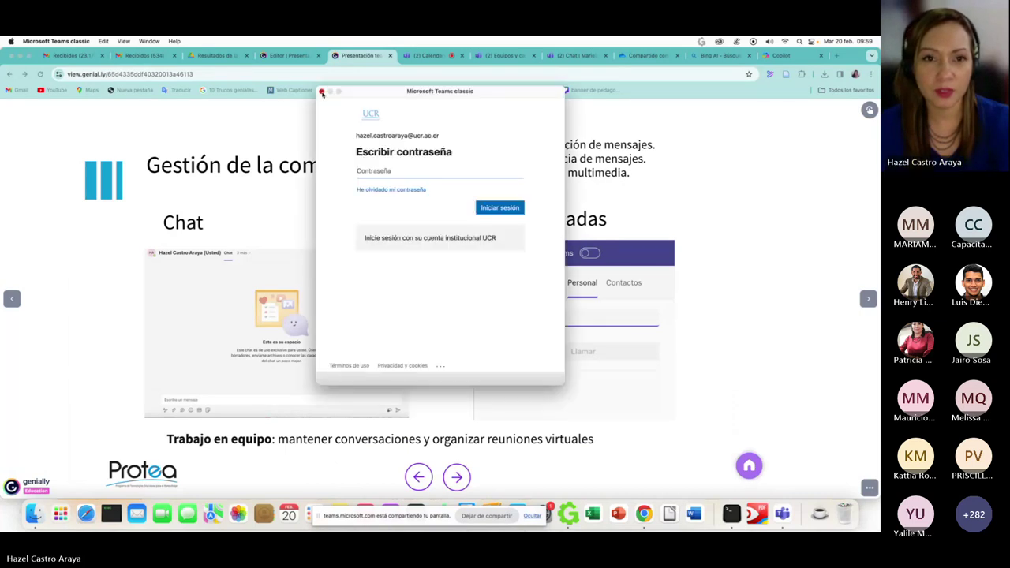
- Close the Teams sign-in and error windows, moving the leftover sign-in window aside
click(321, 92)
click(122, 54)
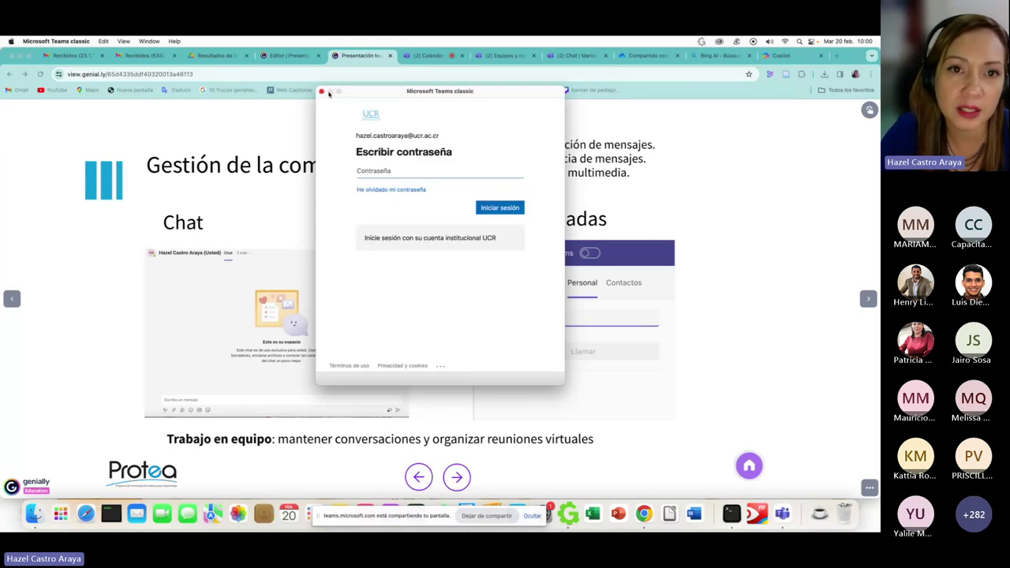
drag(345, 93, 783, 145)
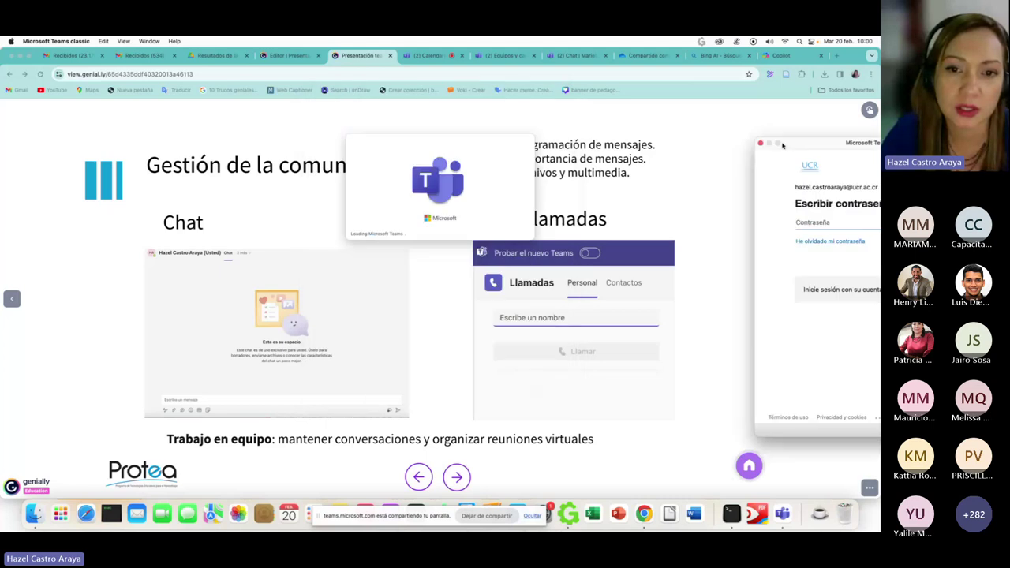
- Return to the Genially Presentación view on the 'MS 365 para apoyo en la gestión administrativa y académica' overview slide
click(290, 56)
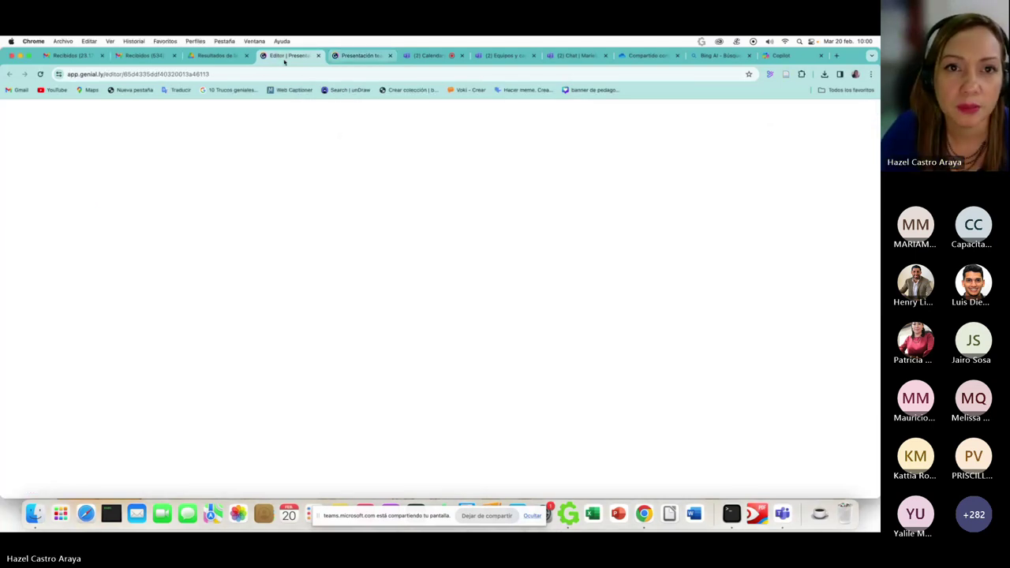
click(359, 55)
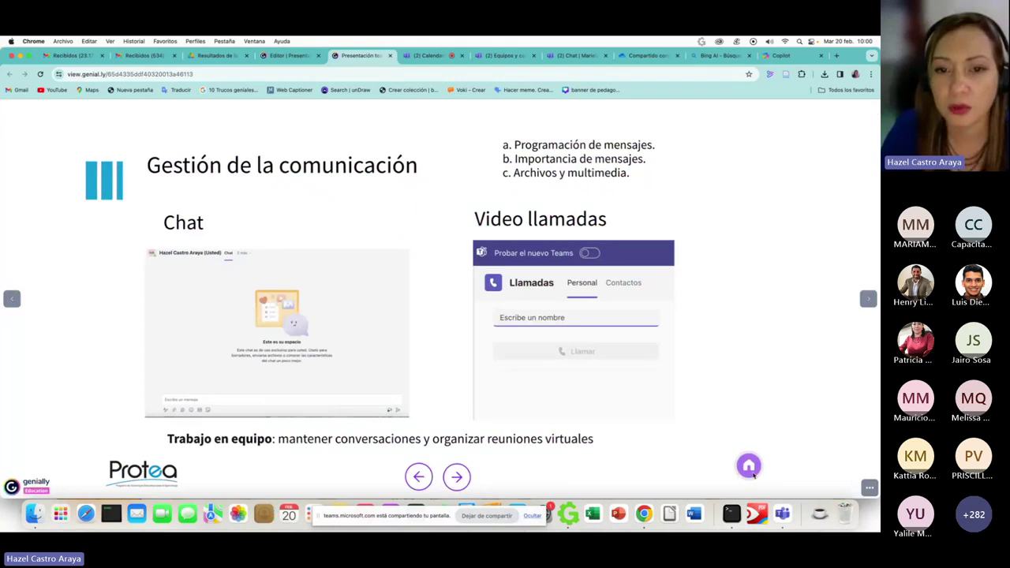
click(749, 467)
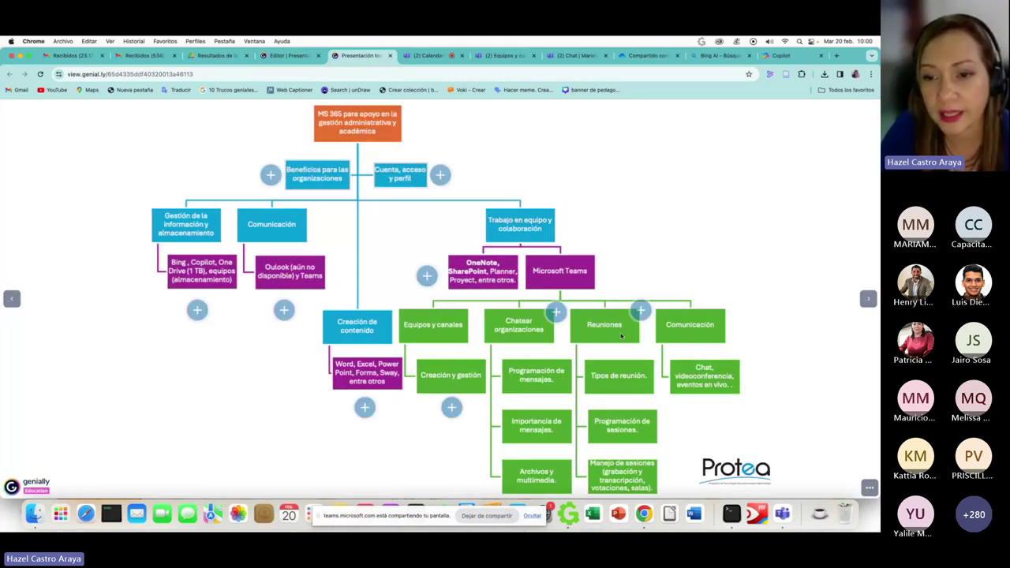
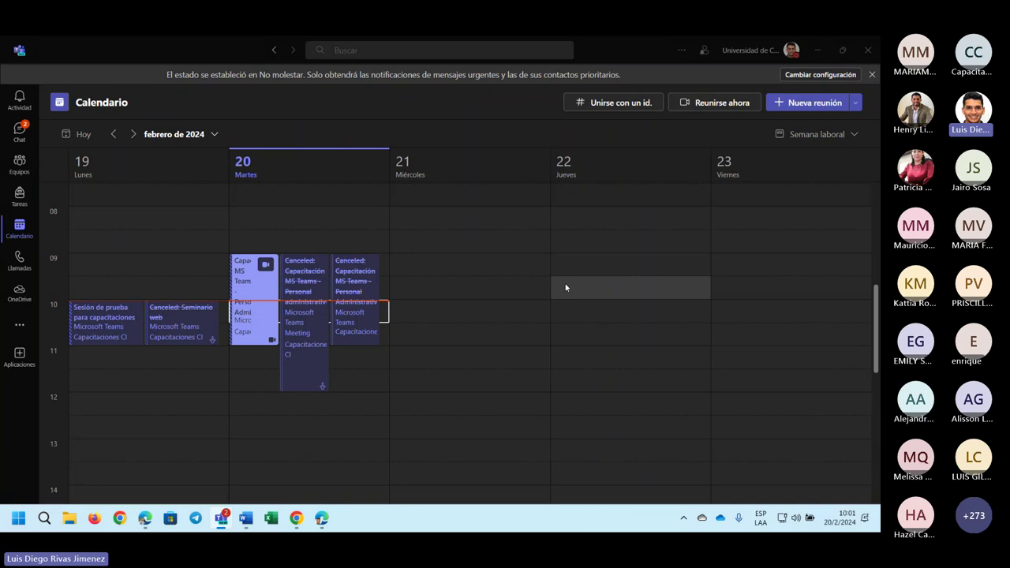
- Start a maximized new meeting on Wednesday 21/2/2024 at 9:00 and check its start-date calendar
double_click(518, 271)
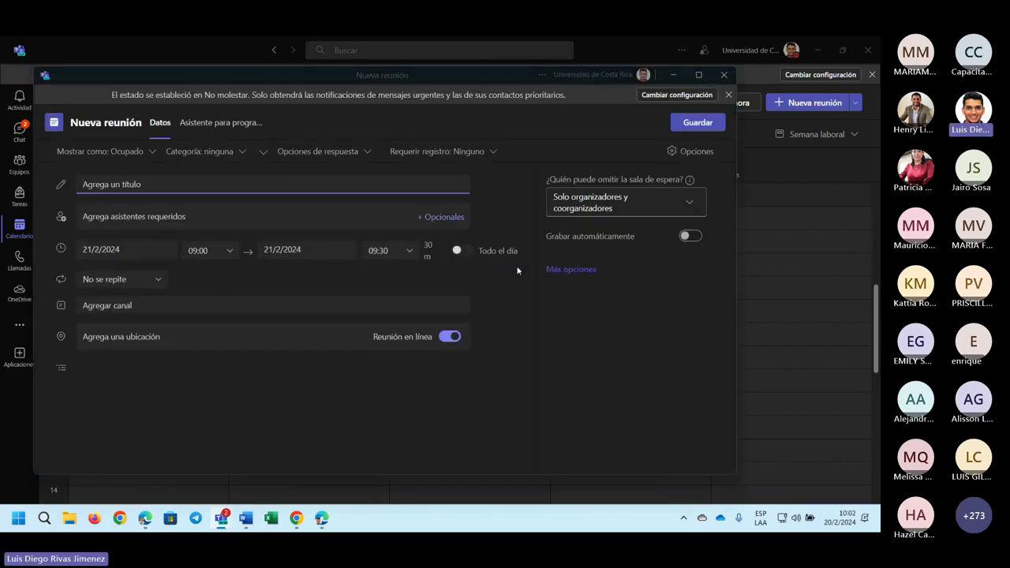
click(699, 75)
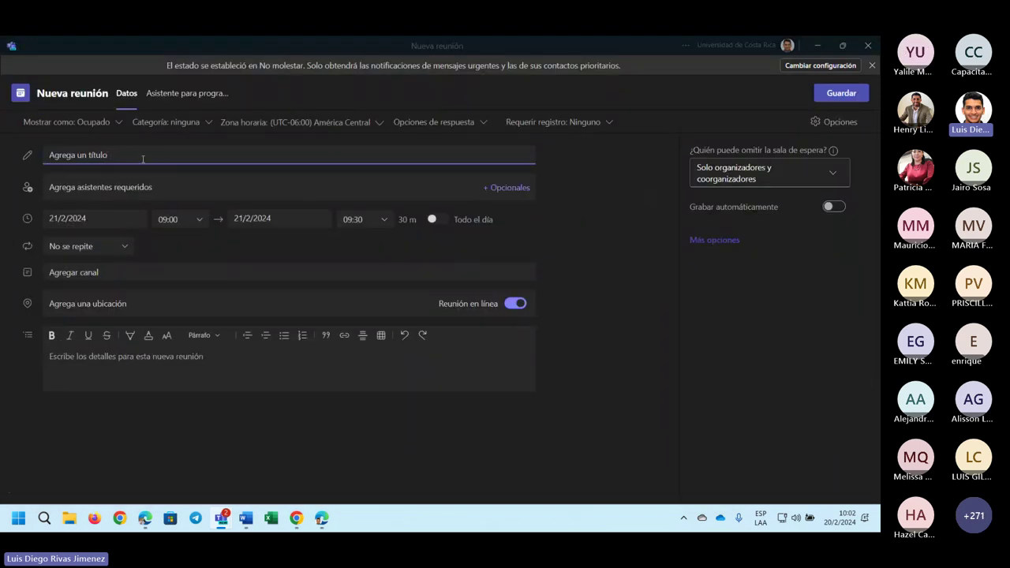
click(148, 187)
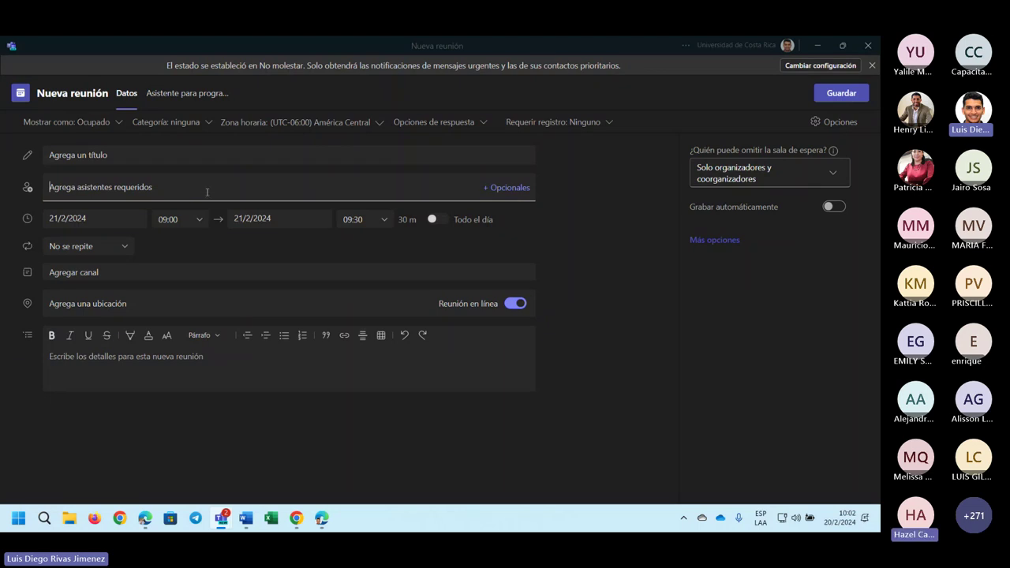
click(115, 219)
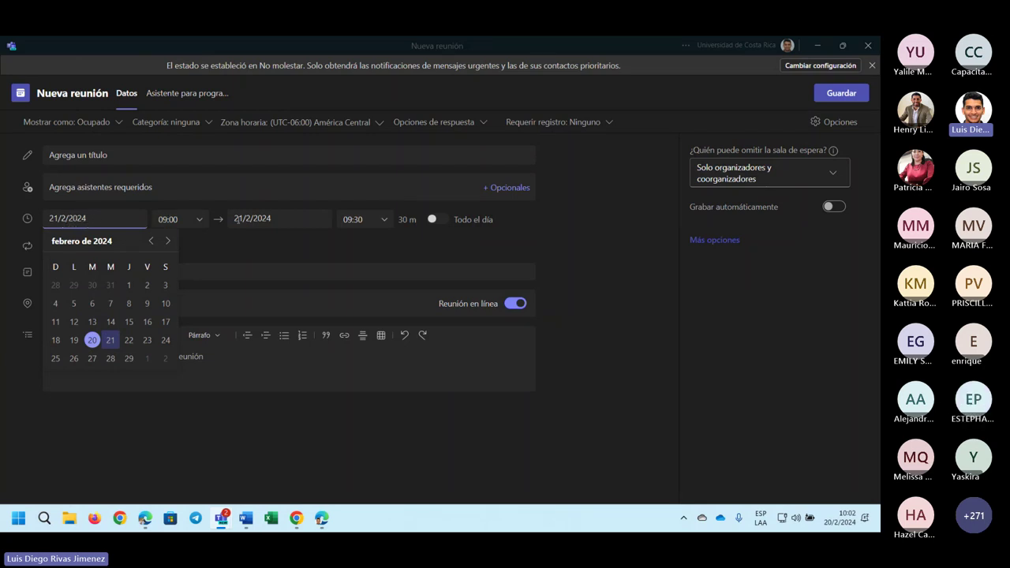
click(393, 249)
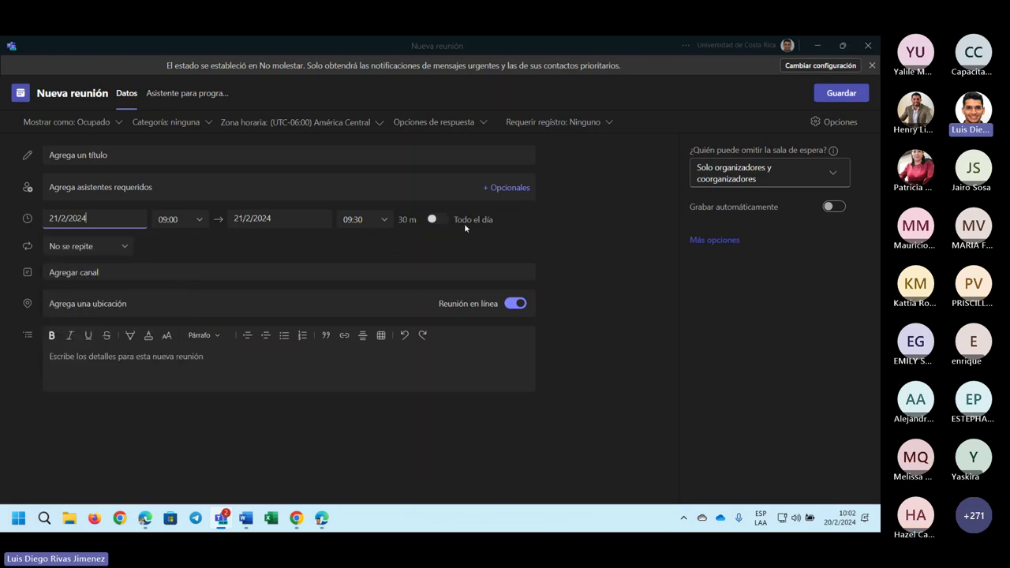
- Keep it non-repeating, turn off the online meeting option, and view the scheduling assistant
click(122, 247)
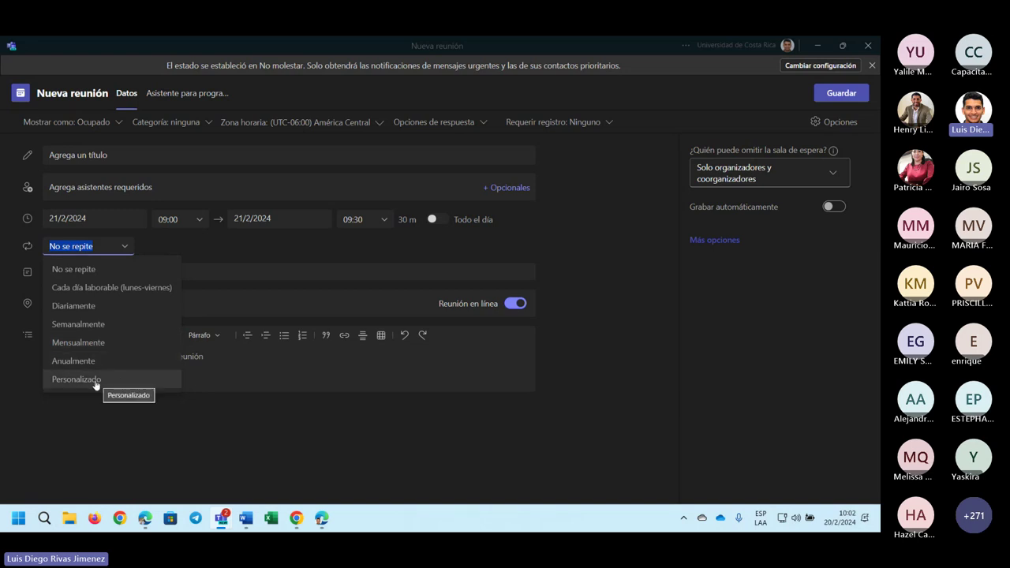
click(102, 408)
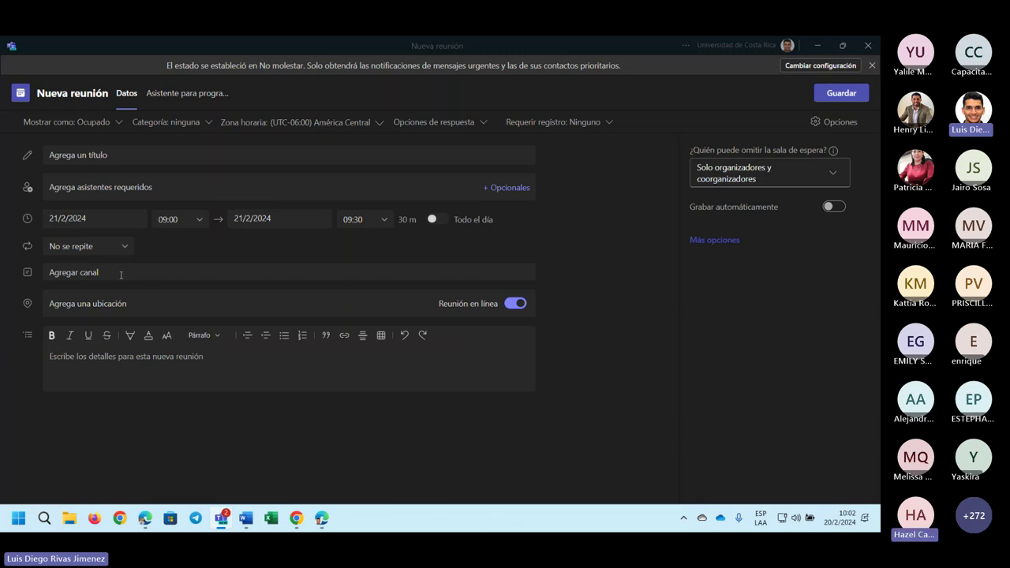
click(122, 304)
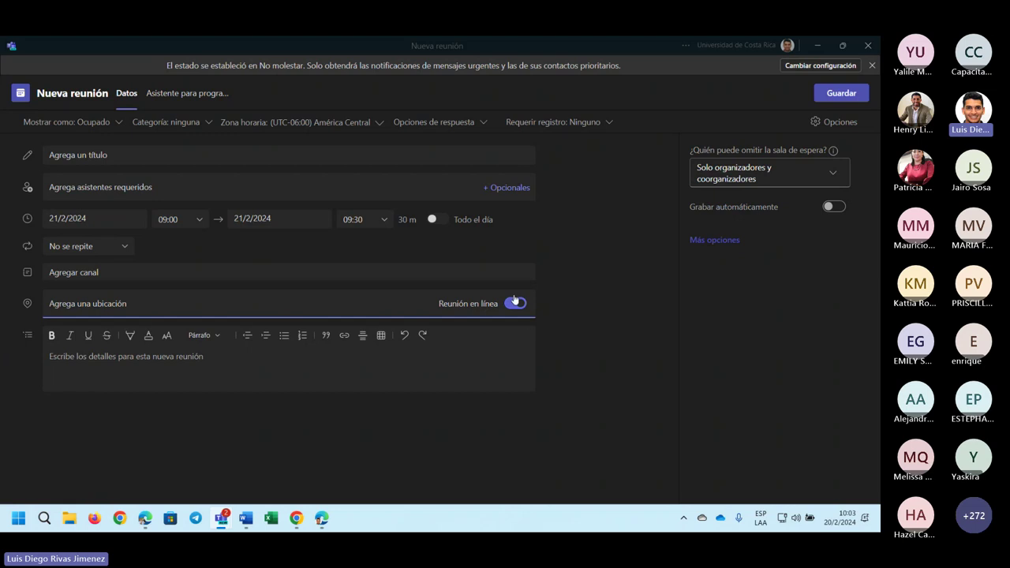
click(517, 304)
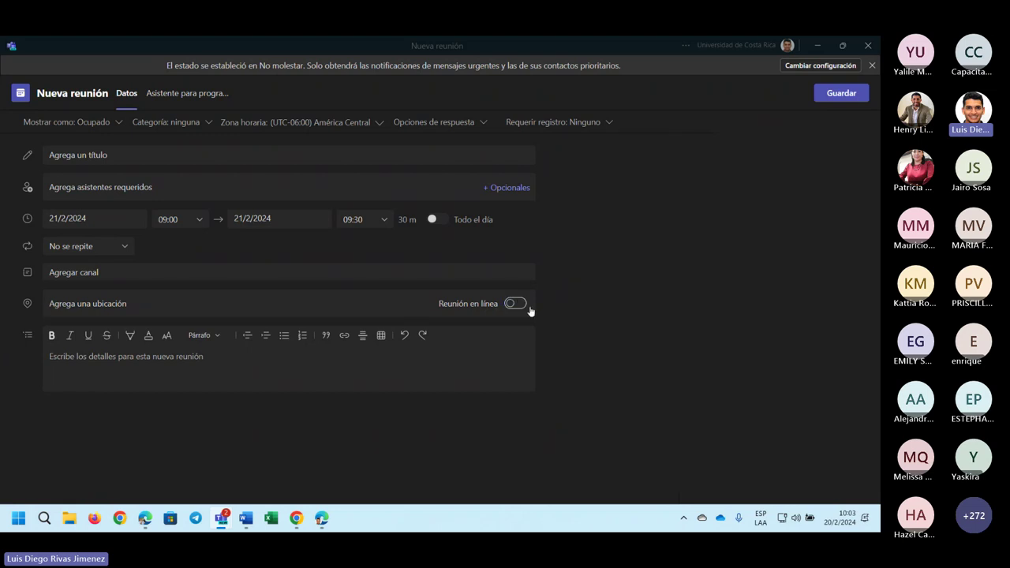
click(144, 307)
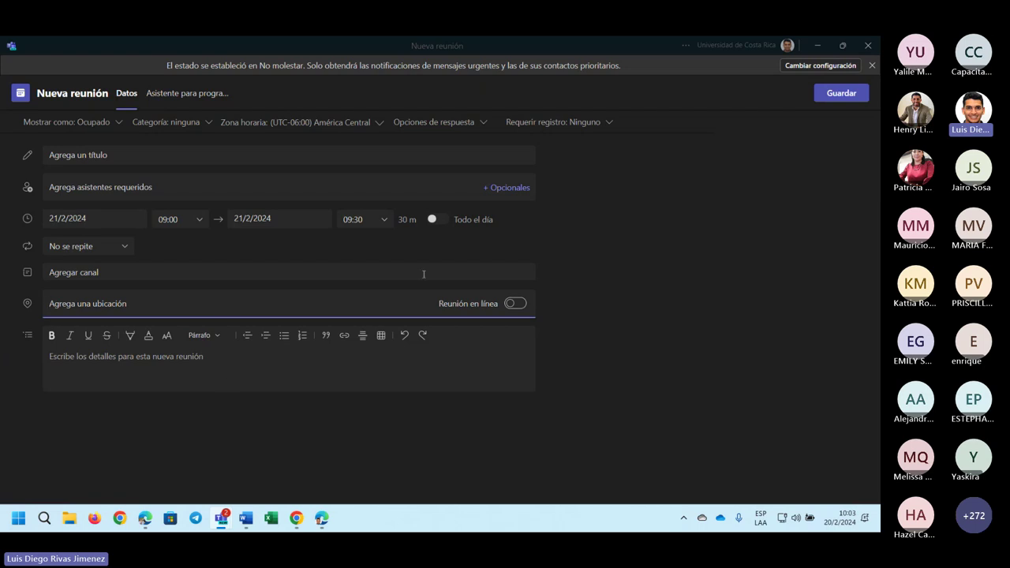
click(212, 98)
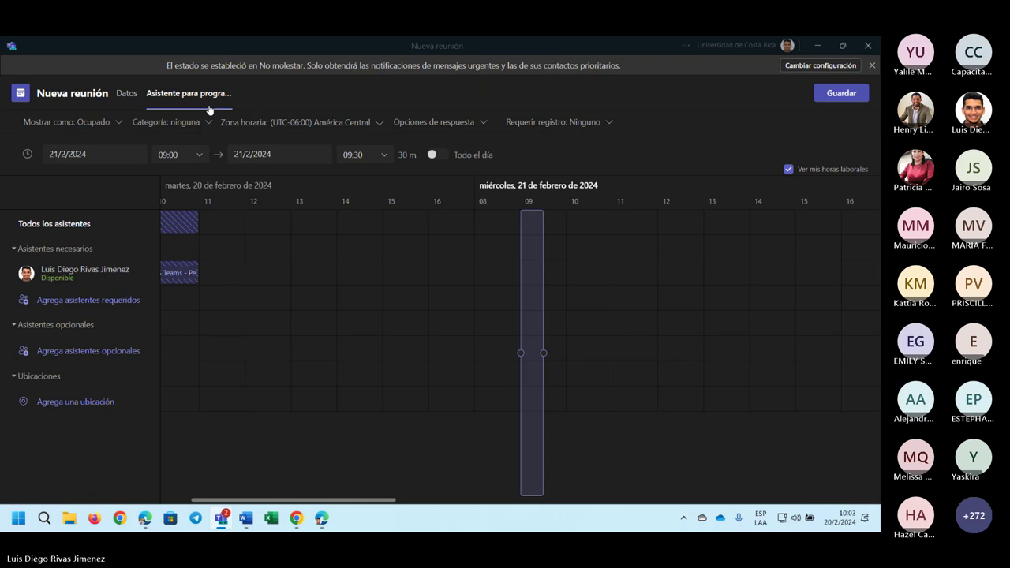
- Turn Reunión en línea back on in the details form and open the full Opciones de reunión
click(128, 95)
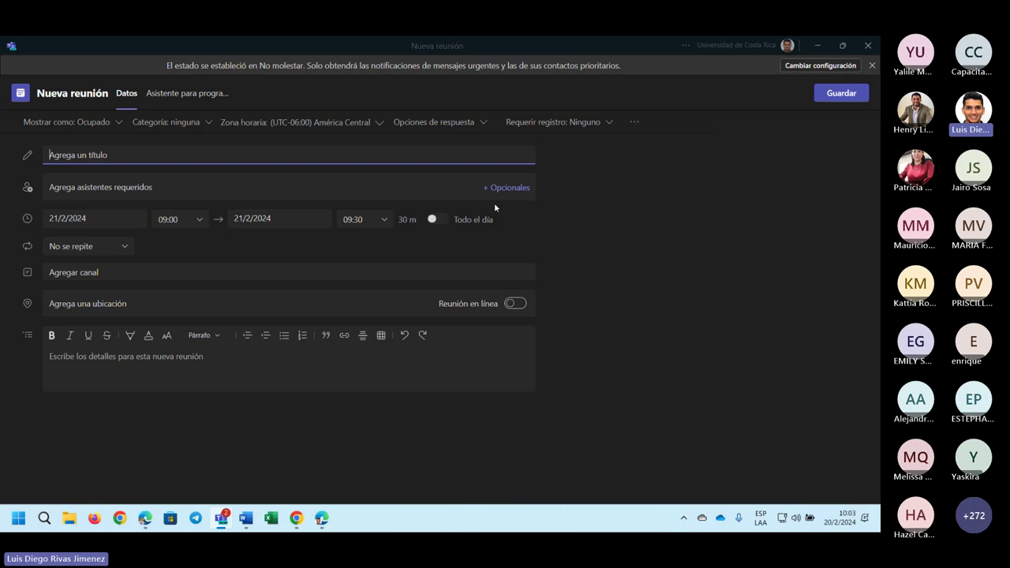
click(515, 304)
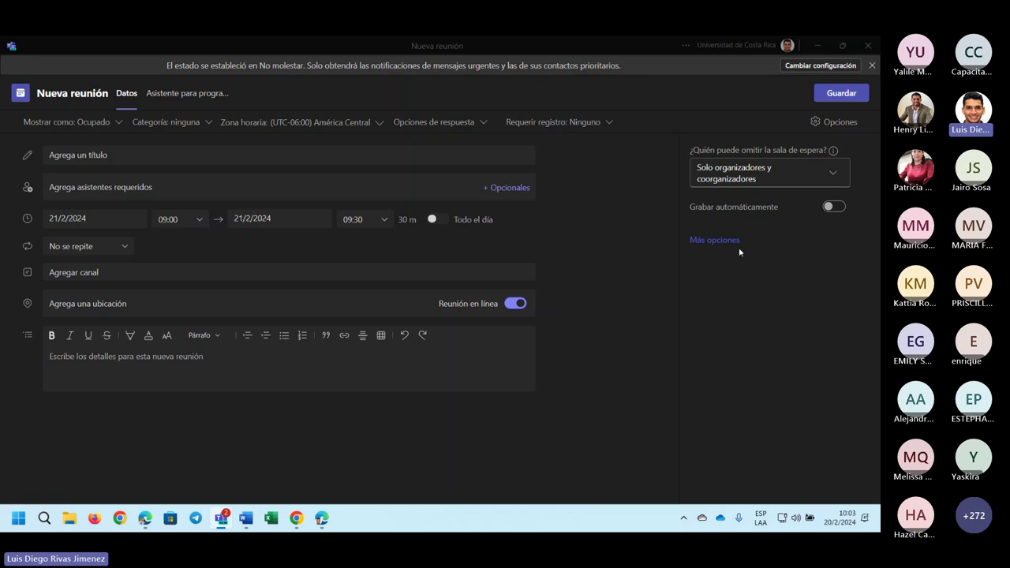
click(714, 240)
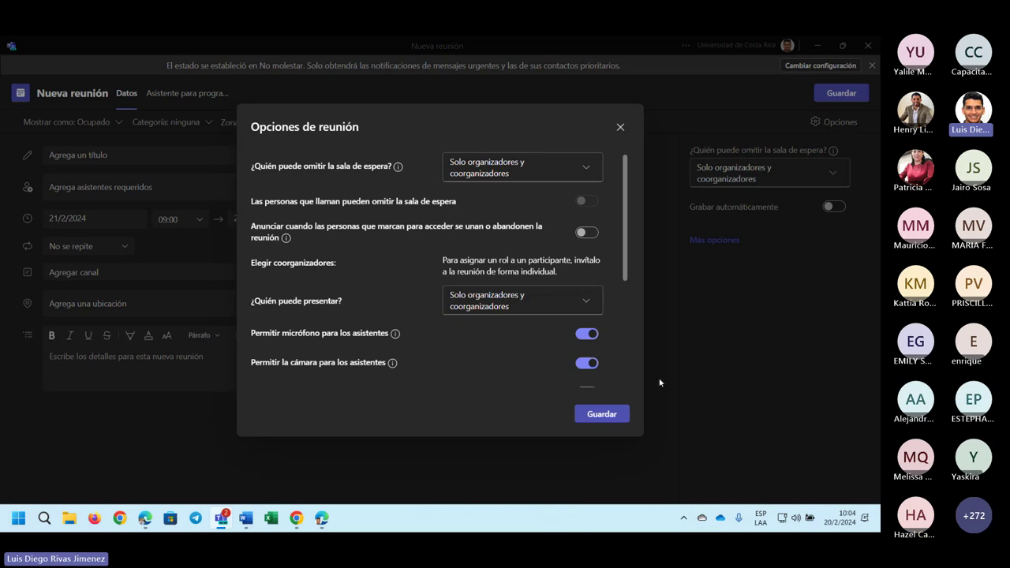
scroll(481, 306, down, 2)
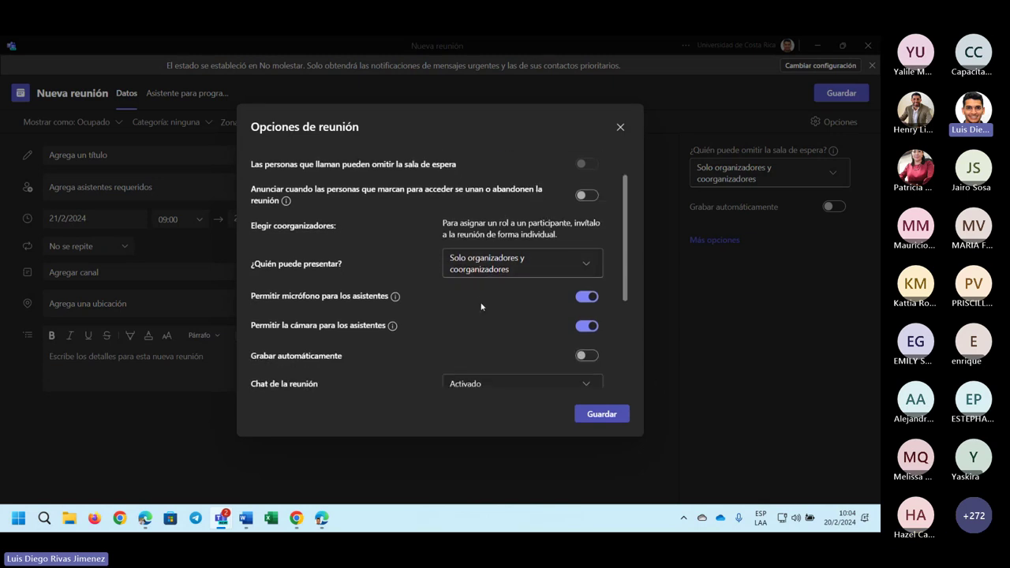
scroll(482, 306, down, 1)
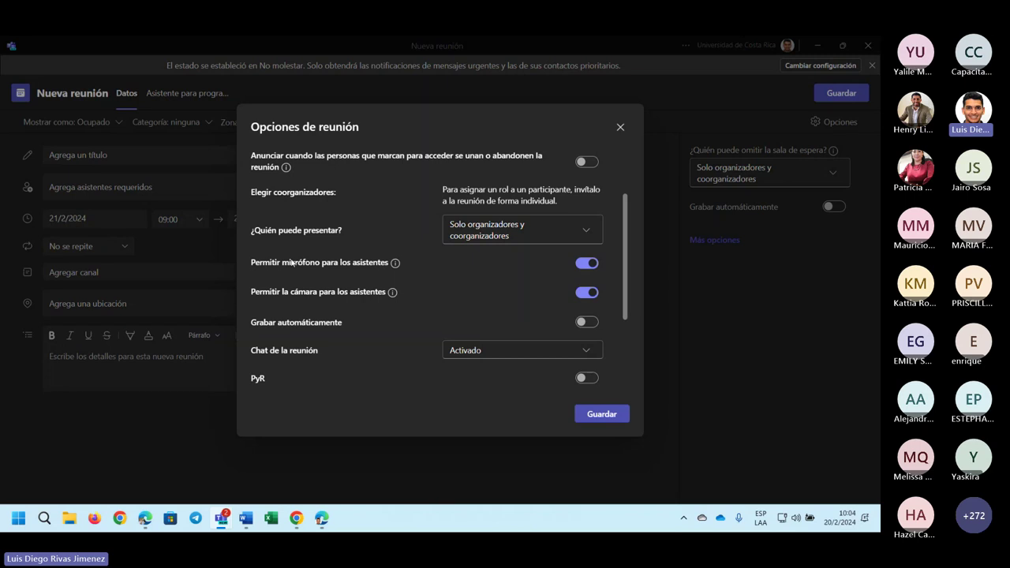
scroll(366, 271, down, 3)
scroll(377, 300, up, 2)
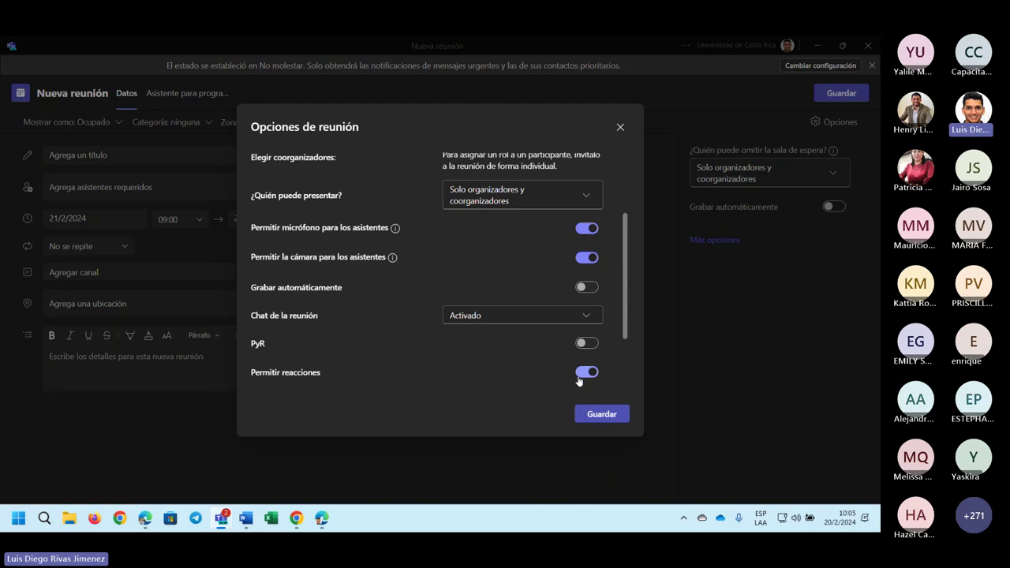
scroll(300, 317, down, 1)
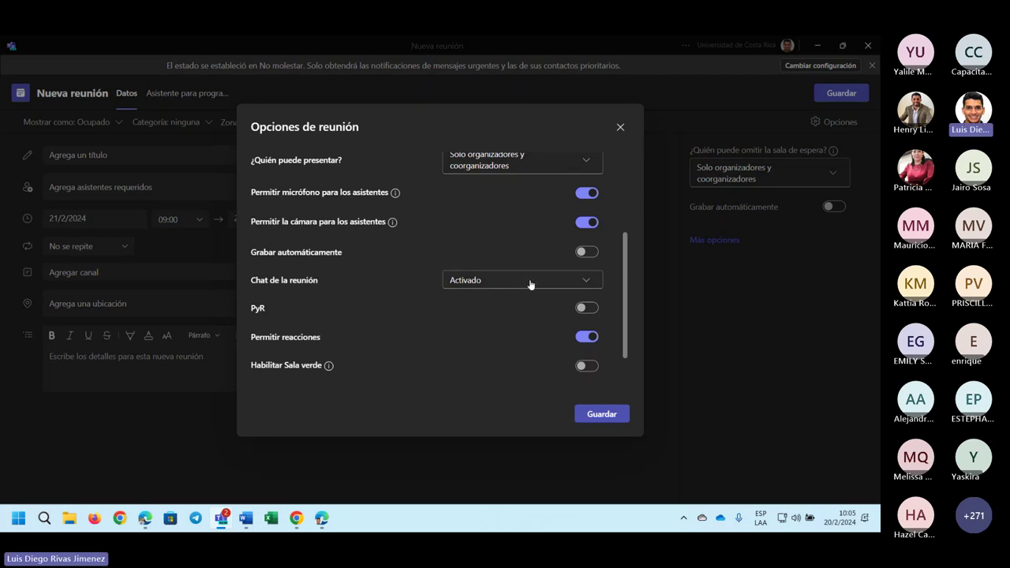
scroll(529, 300, down, 1)
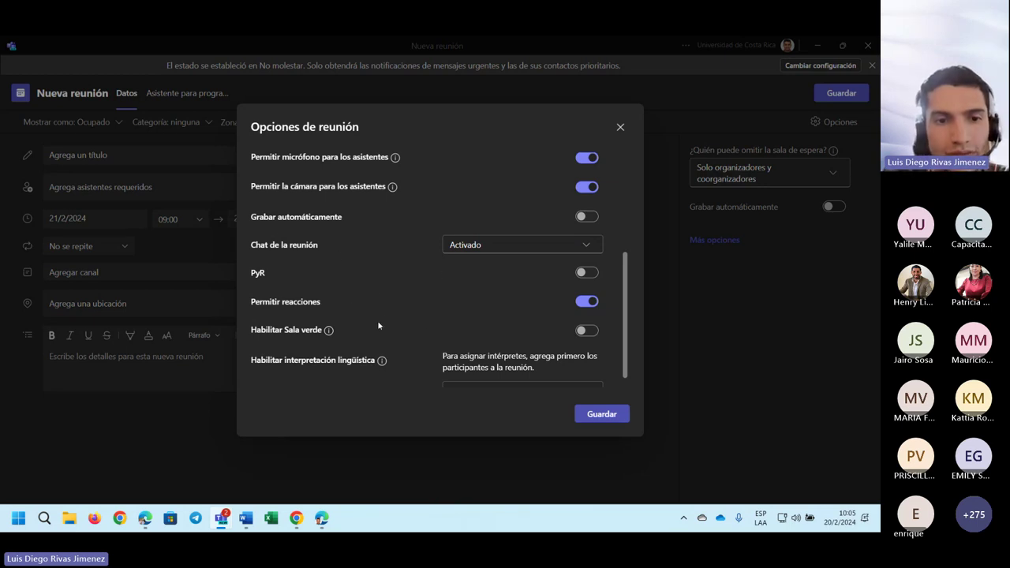
scroll(394, 304, down, 1)
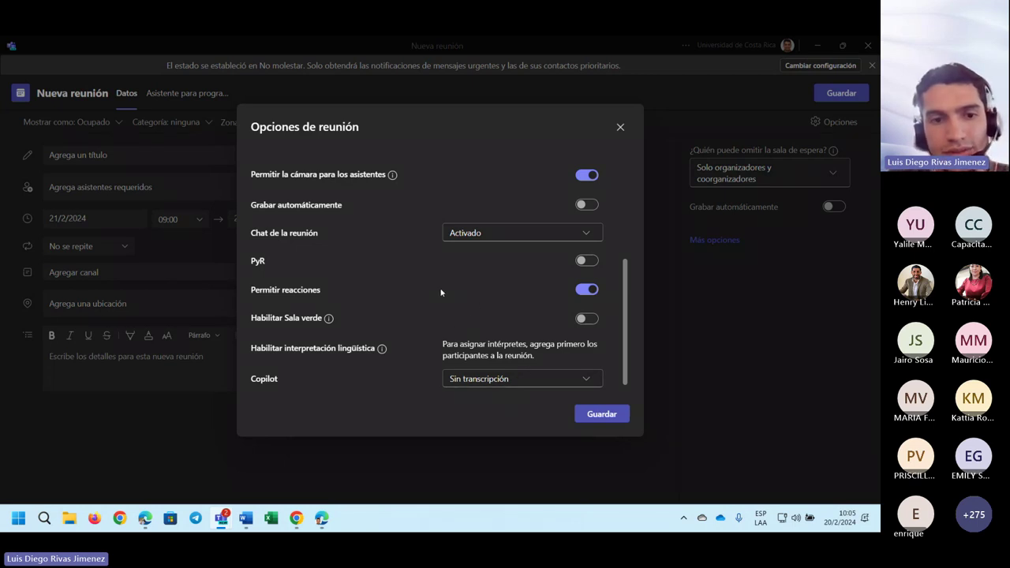
scroll(439, 289, up, 2)
- Review the meeting options, including the Copilot setting, and save them until they show Listo
scroll(547, 293, down, 2)
mouse_move(347, 312)
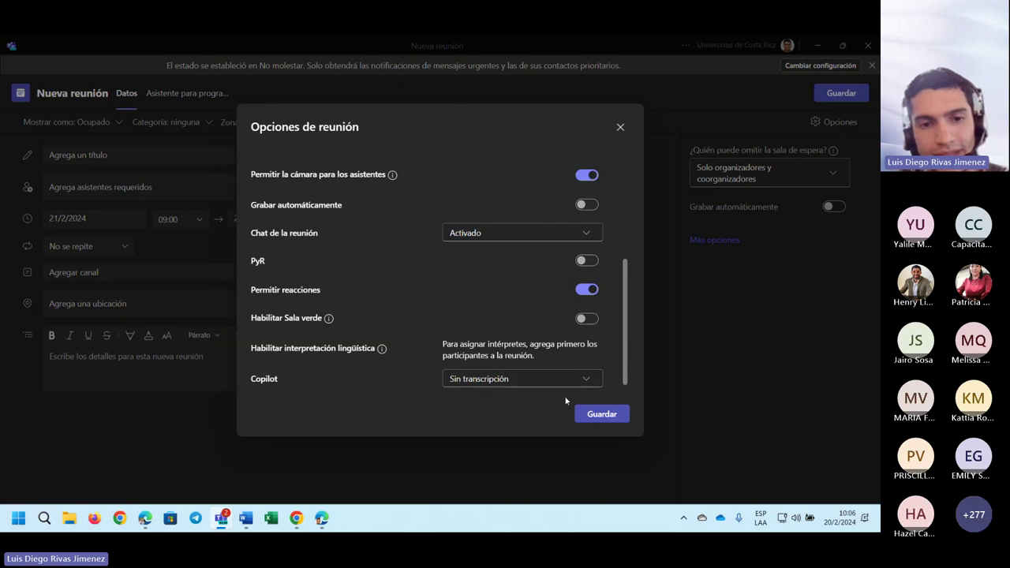
double_click(260, 380)
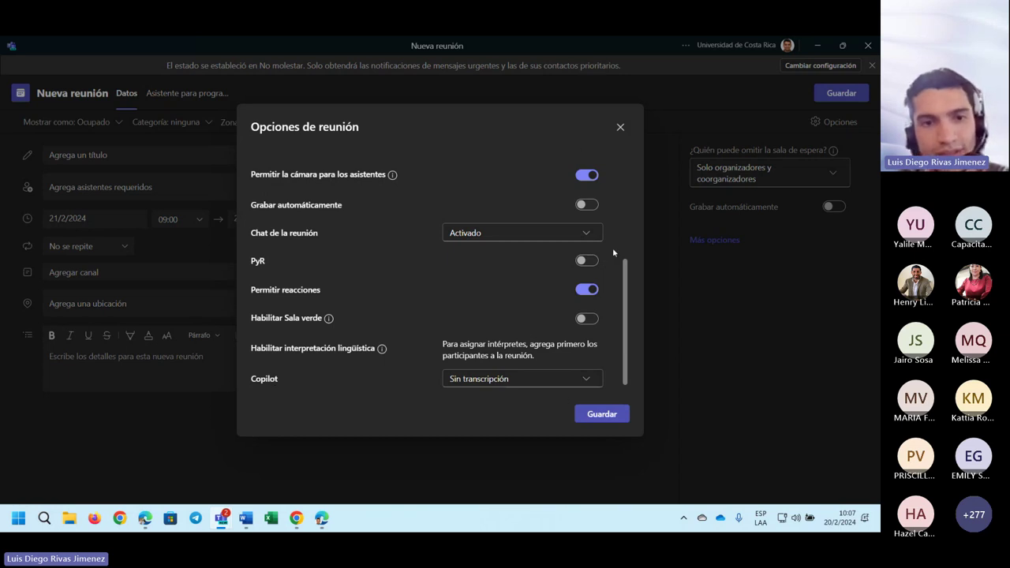
scroll(542, 232, up, 5)
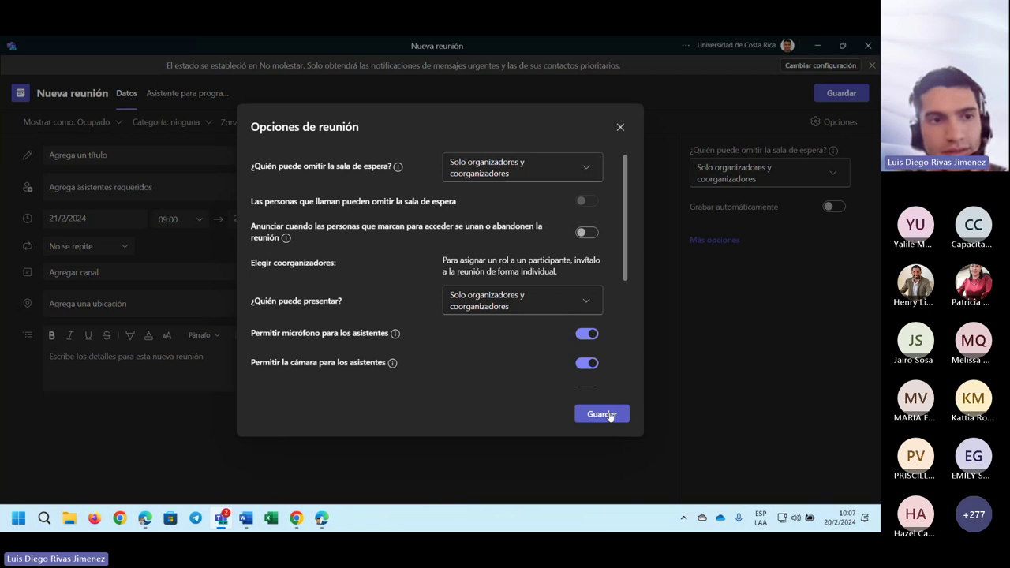
scroll(602, 297, down, 5)
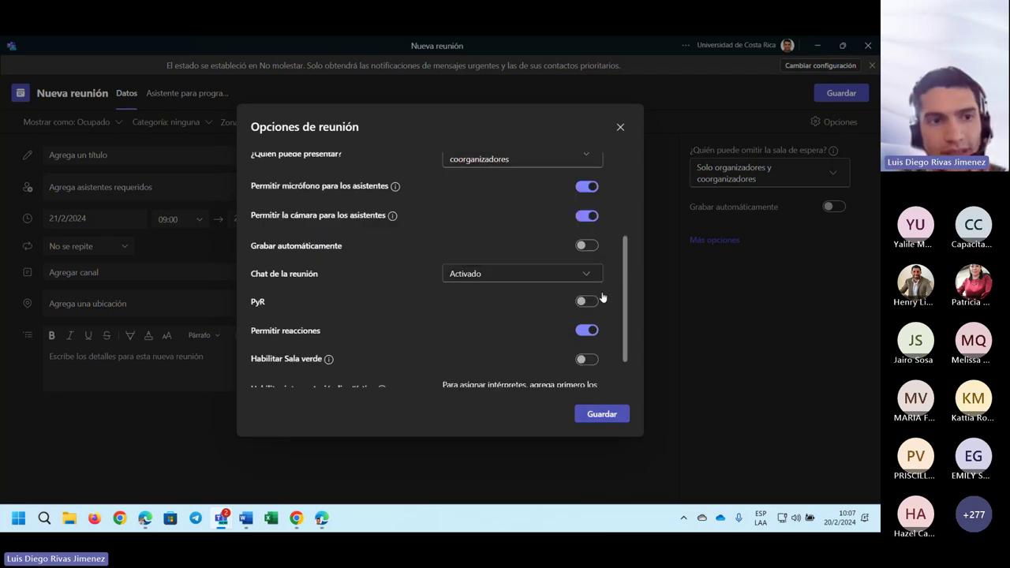
scroll(595, 365, up, 3)
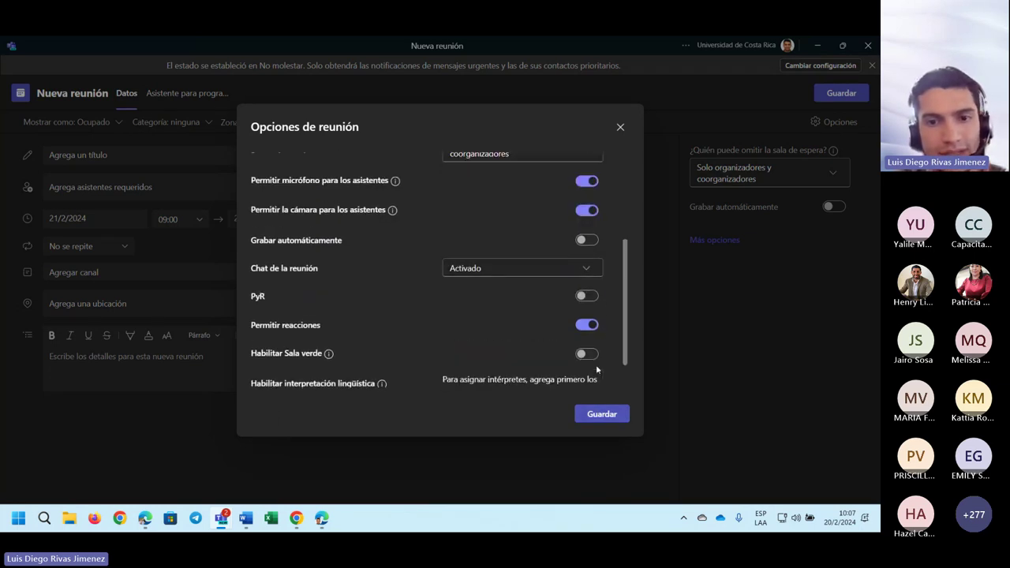
click(595, 416)
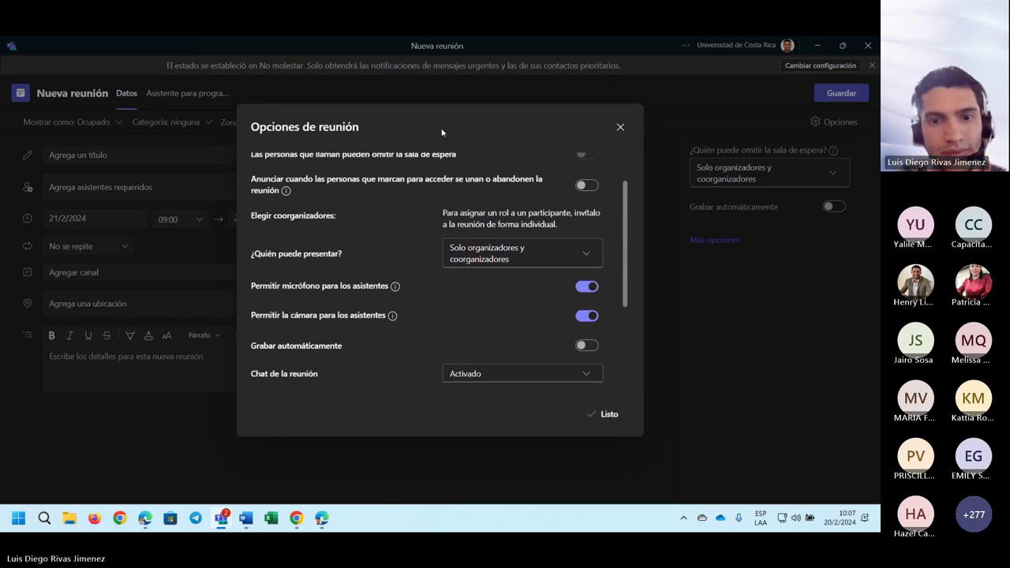
- Title the new meeting 'Prueba', correcting the initial typo
click(620, 127)
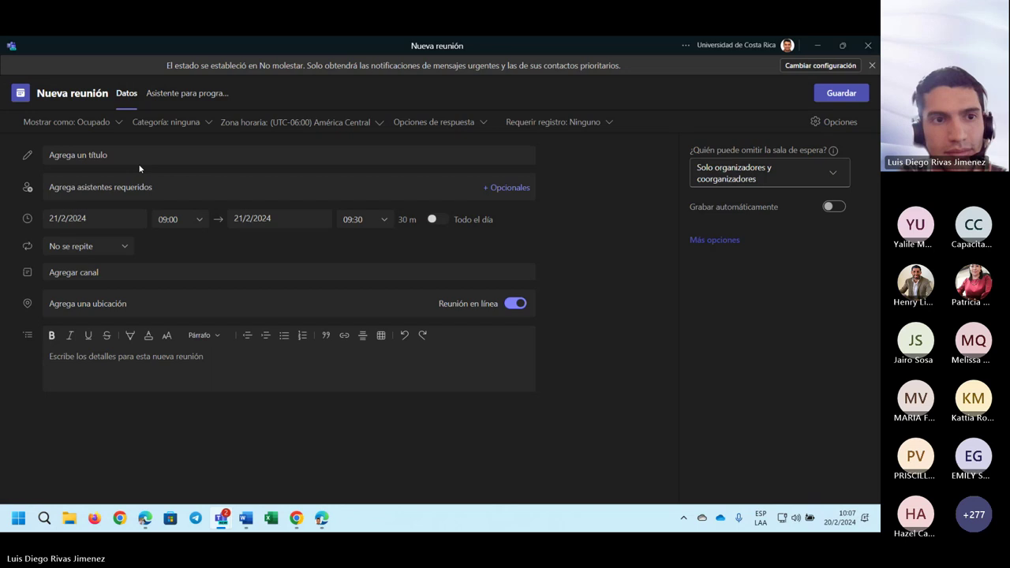
click(93, 154)
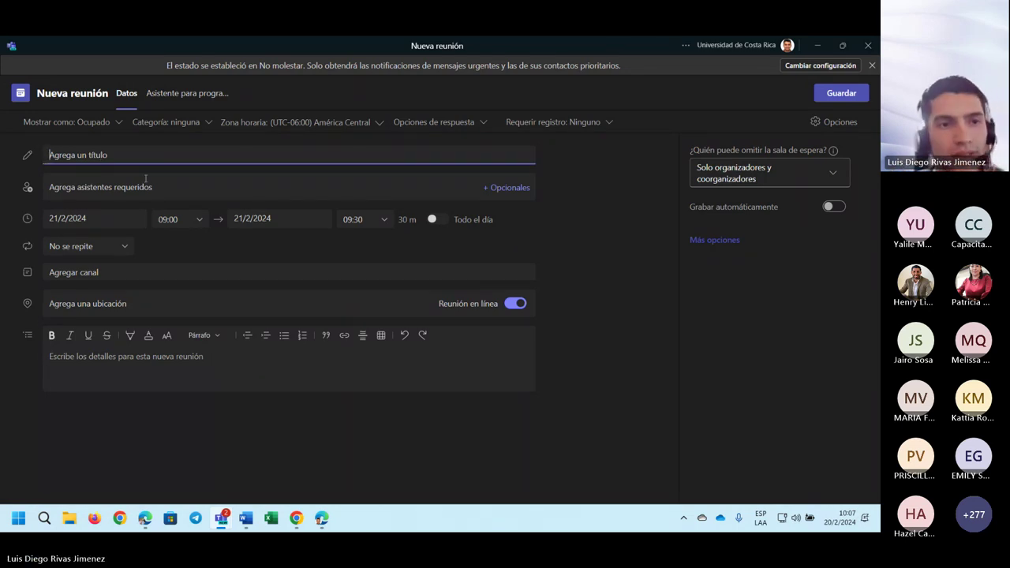
text(Purbe)
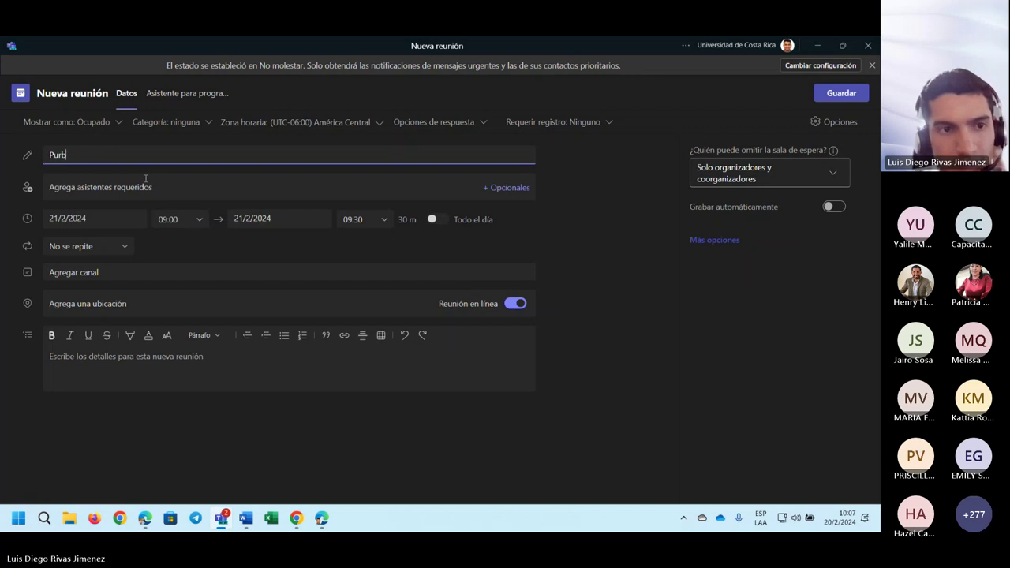
key(BackSpace)
key(BackSpace)
key(BackSpace)
key(BackSpace)
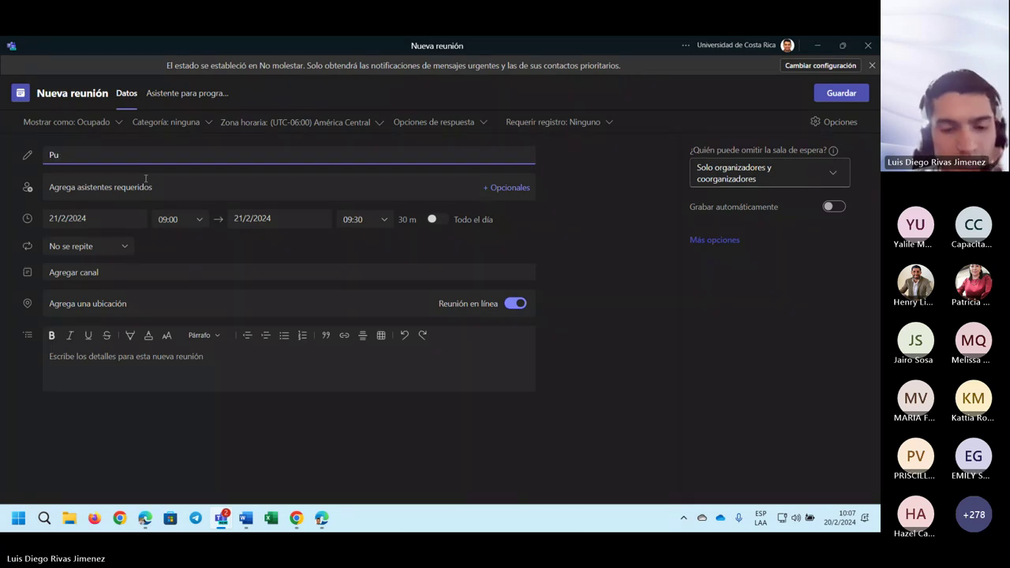
text(rueba)
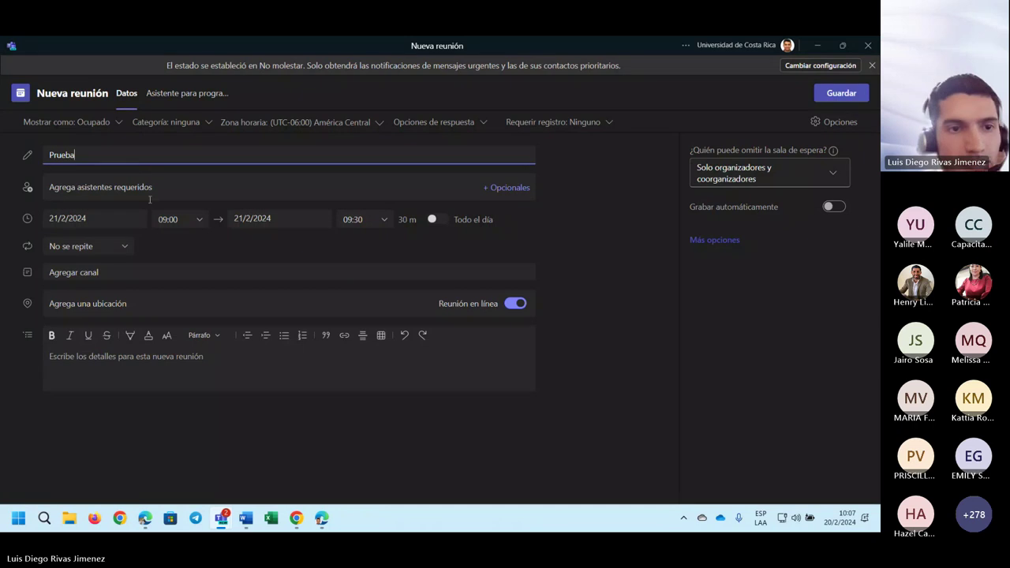
- Change the start time to 10:00 so the meeting runs 10:00–10:30 on 21/2/2024
click(186, 187)
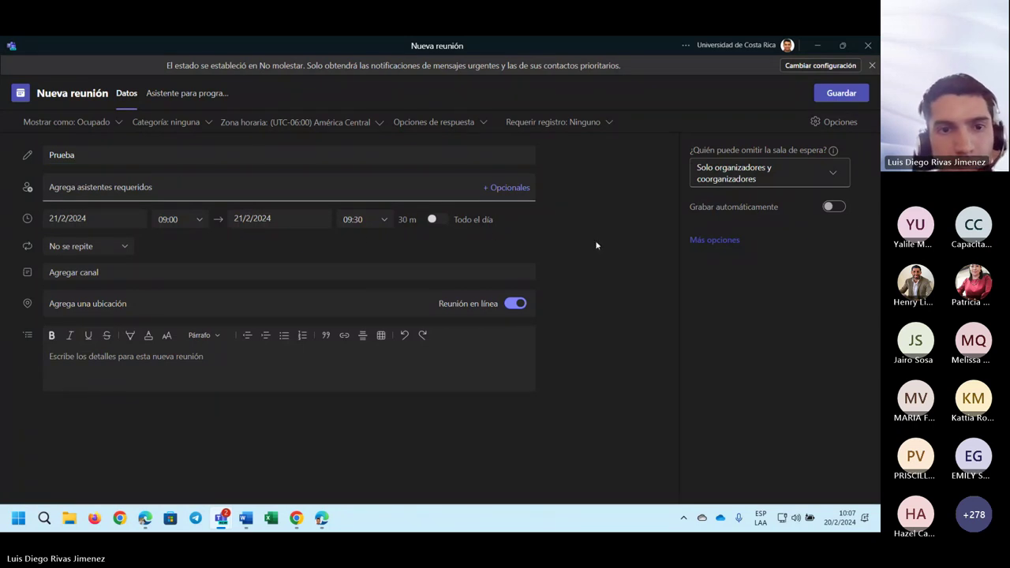
click(367, 237)
click(84, 217)
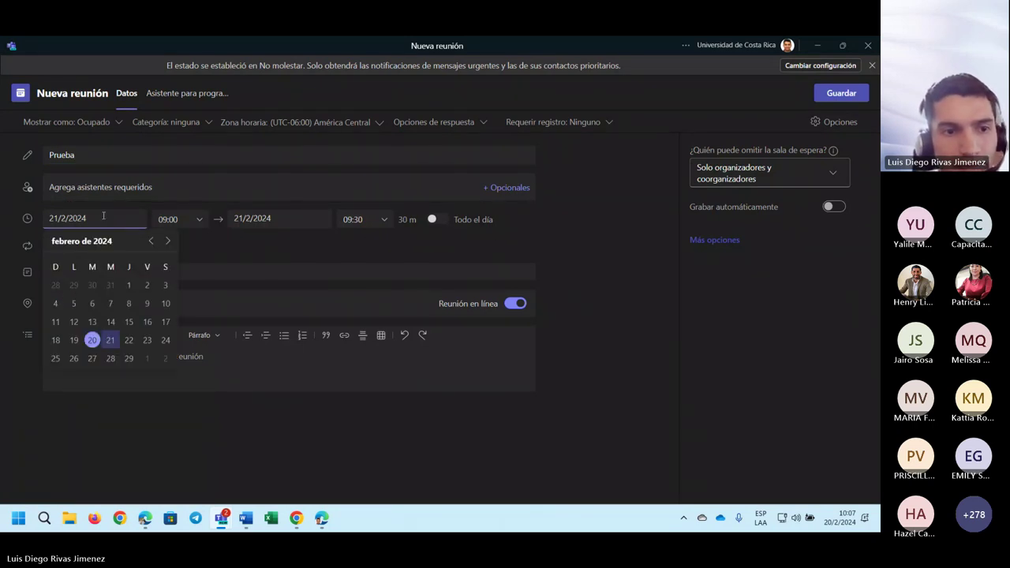
click(169, 219)
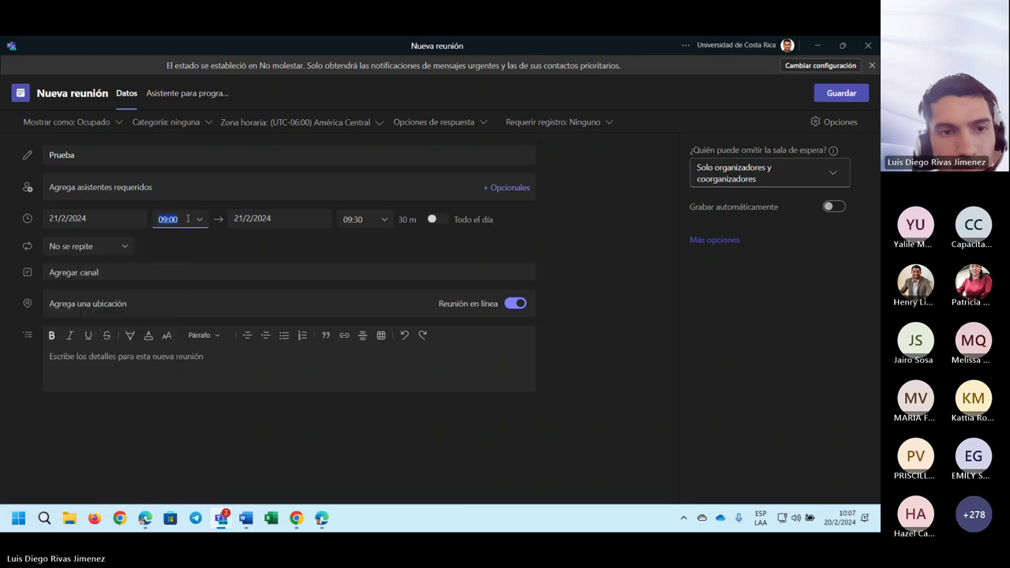
scroll(173, 317, down, 3)
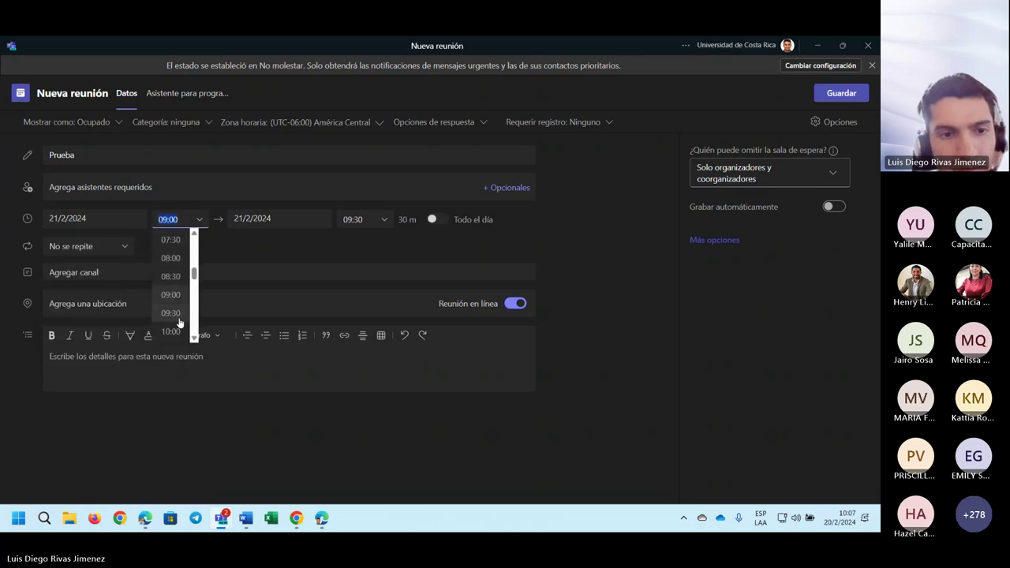
click(173, 317)
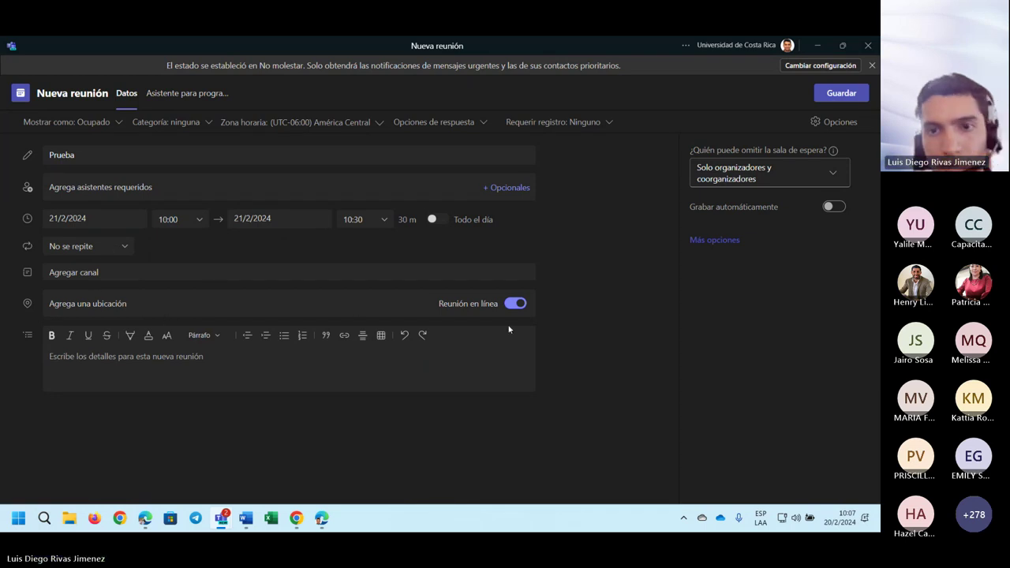
- Save the Prueba meeting and open its details card on Wednesday 21 February at 10:00
click(841, 97)
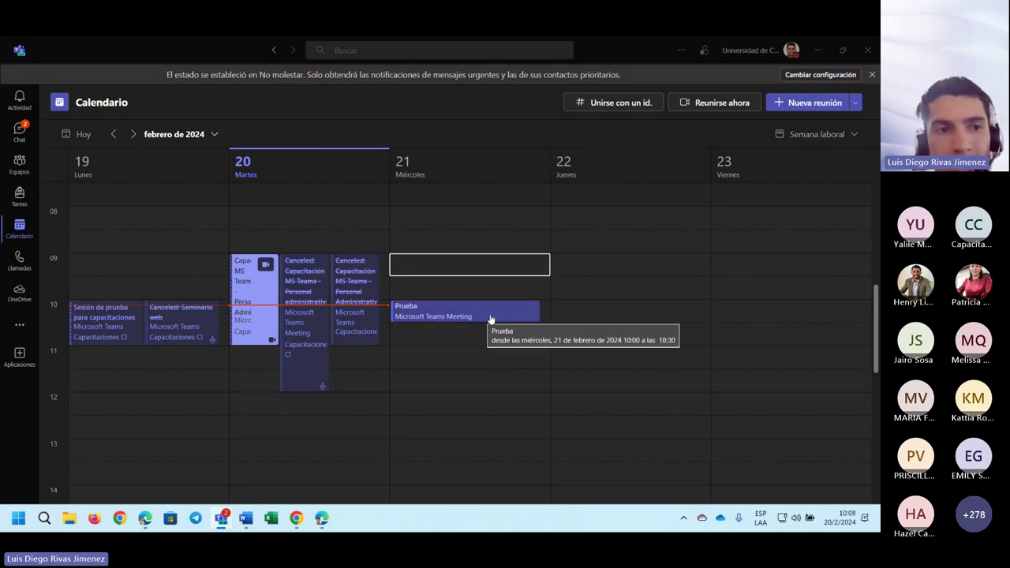
click(457, 317)
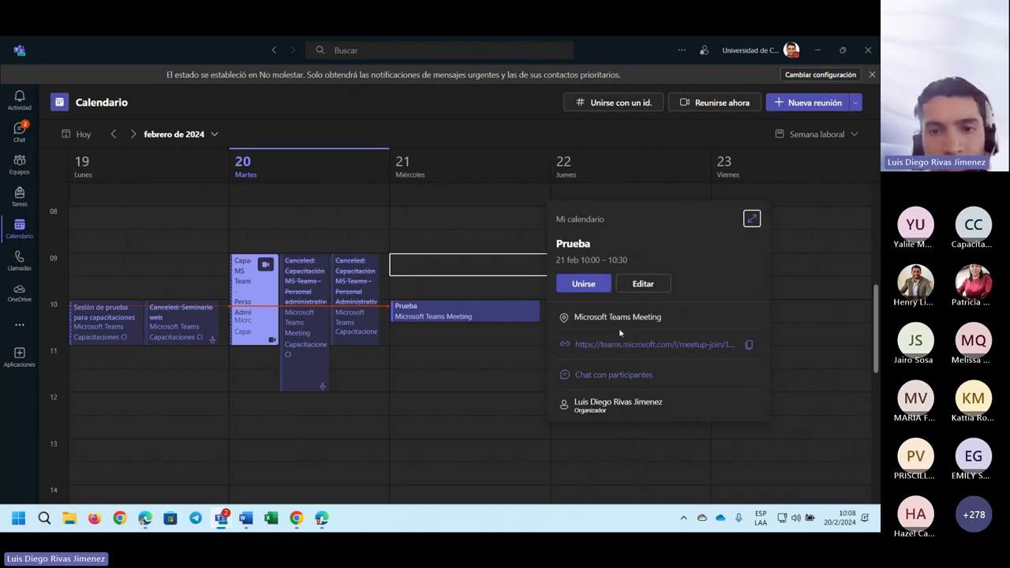
- Edit the Prueba meeting and browse the time zone list, keeping América Central
click(643, 287)
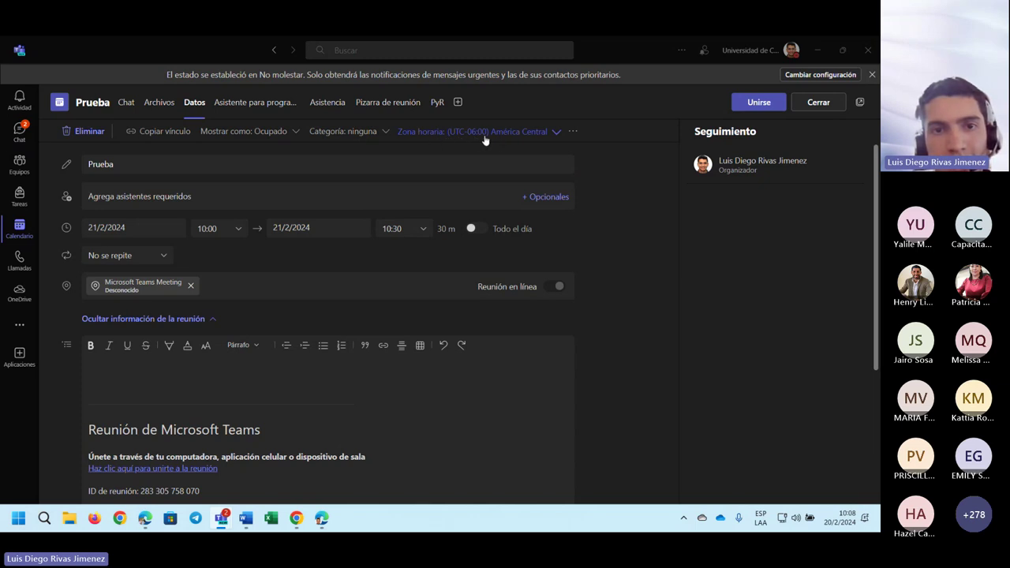
click(485, 140)
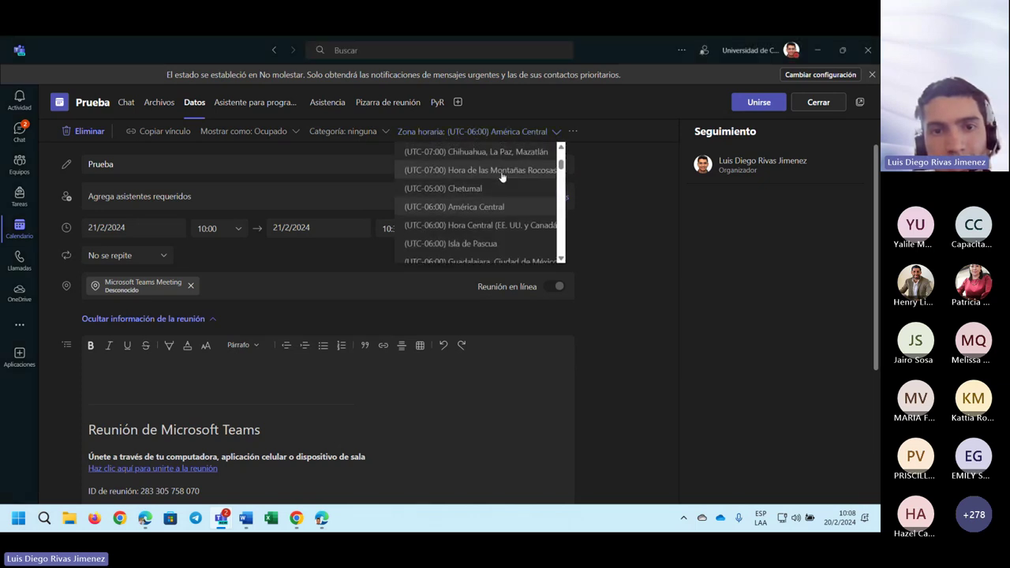
scroll(502, 176, up, 1)
scroll(501, 176, down, 1)
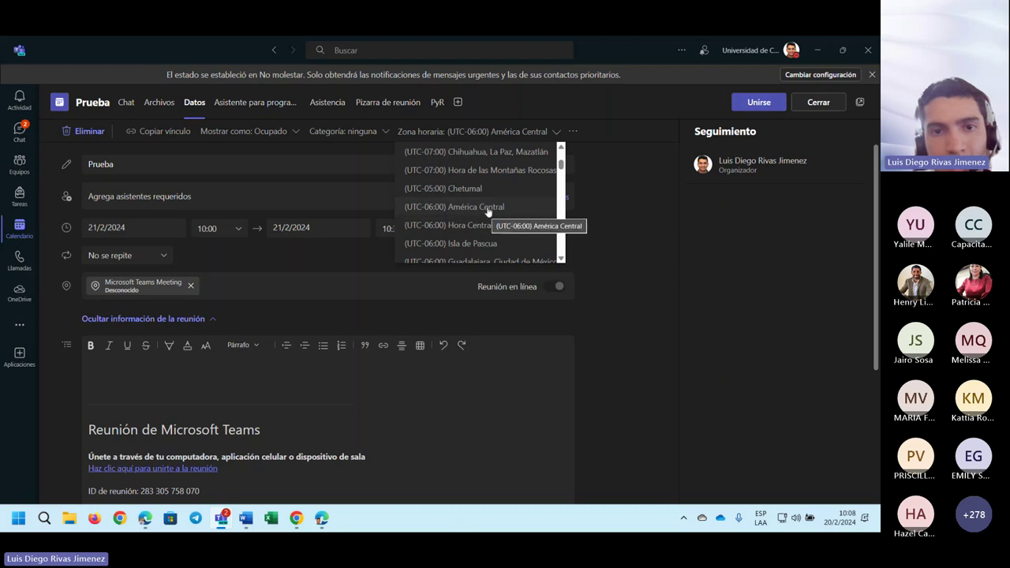
click(602, 193)
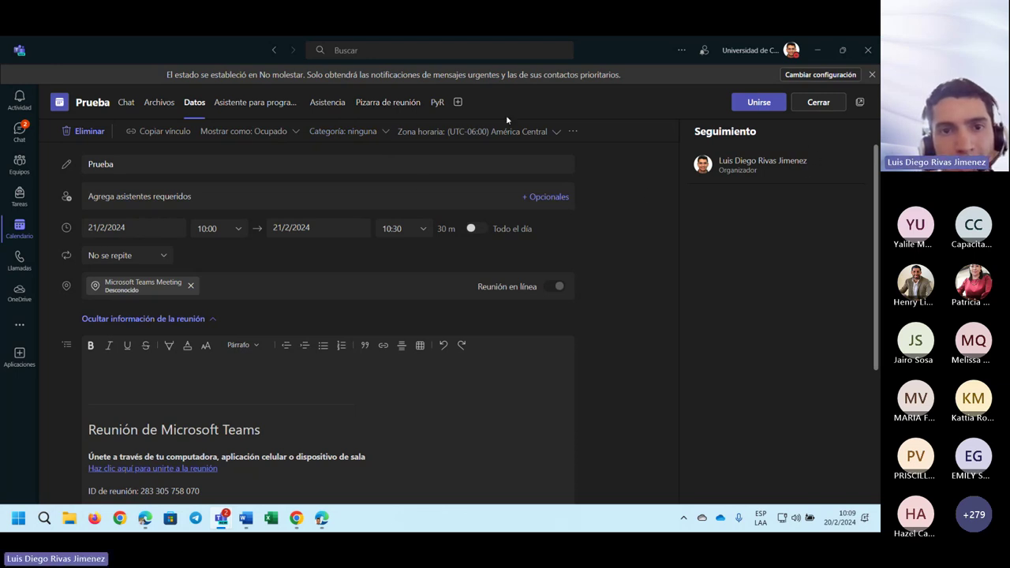
- Add the Polls app as a new Sondeos tab on the Prueba meeting
click(458, 104)
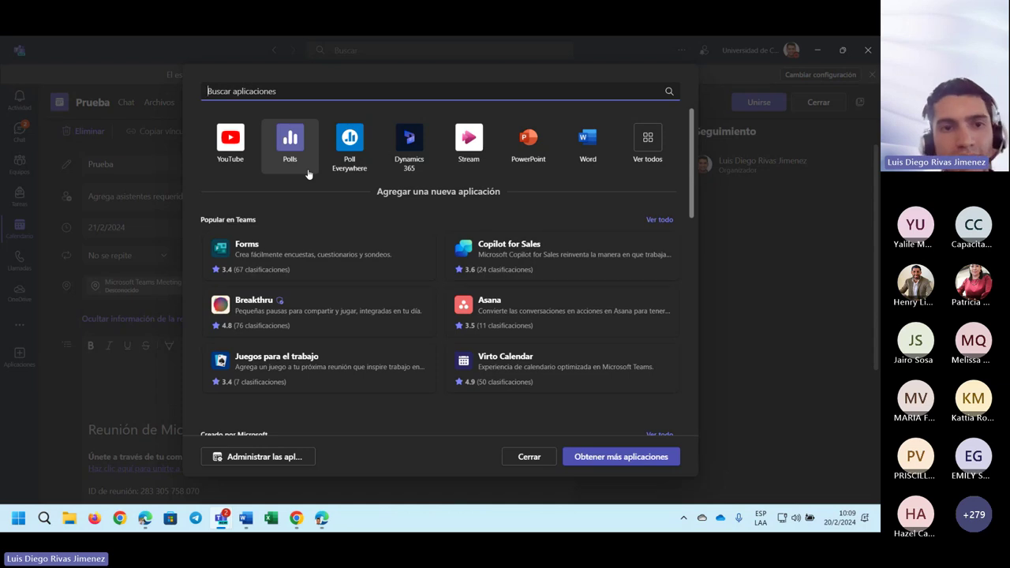
click(300, 165)
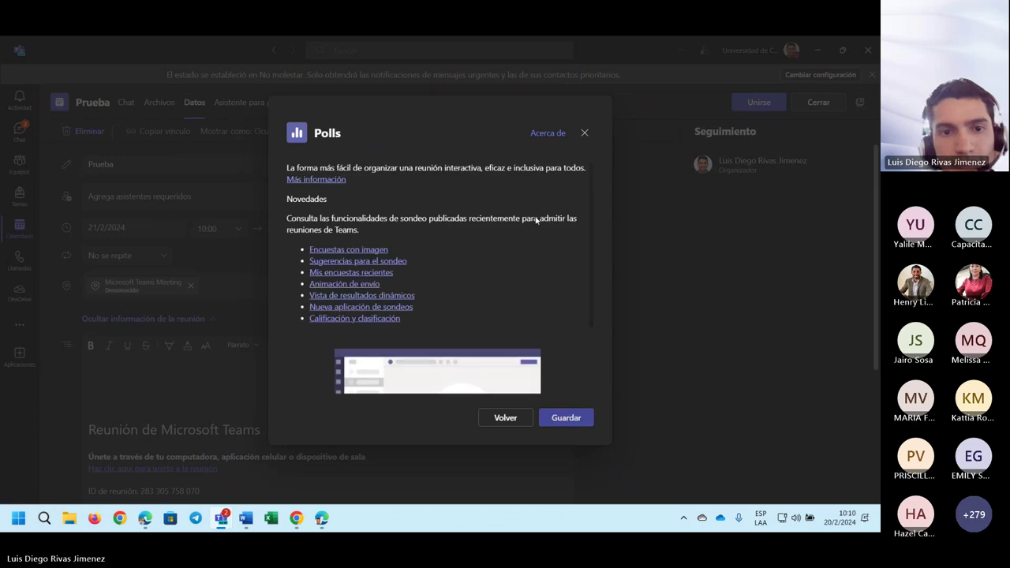
click(574, 418)
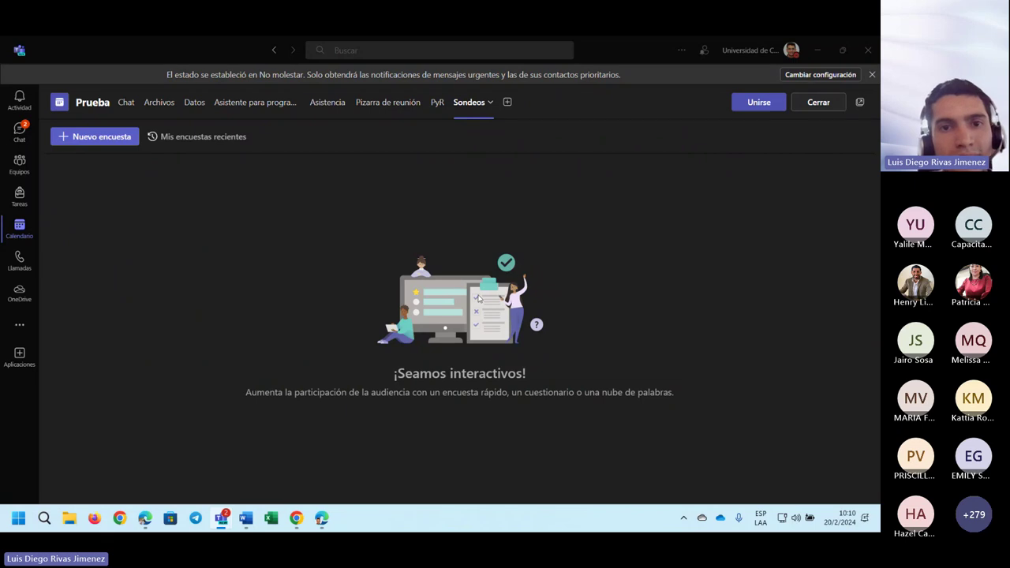
- Create a multiple-choice poll with question Pregunta and options Opción 1 and Opción 2
click(103, 139)
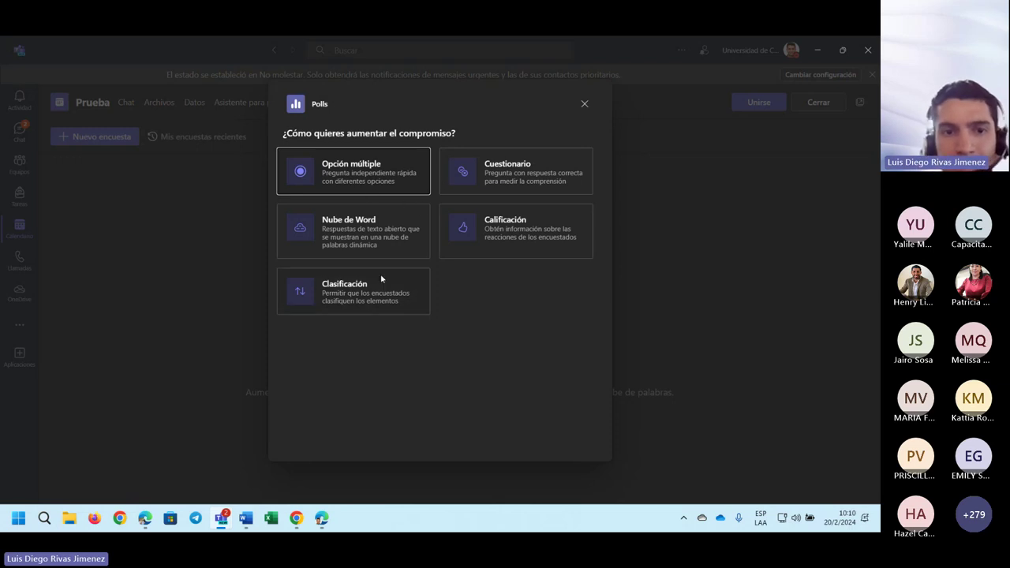
click(359, 175)
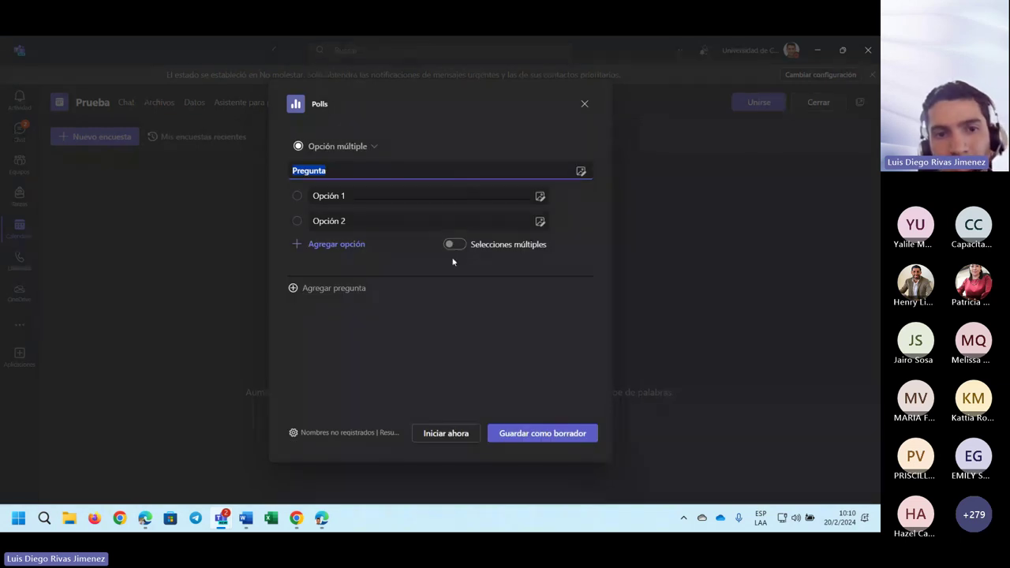
click(471, 327)
click(350, 169)
double_click(293, 170)
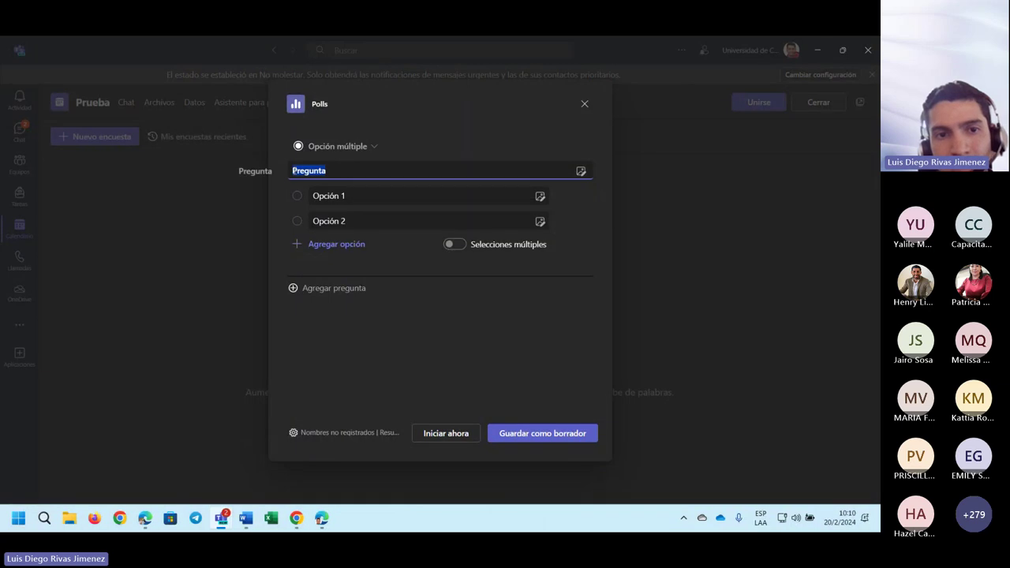
click(354, 197)
click(354, 219)
click(359, 199)
click(360, 217)
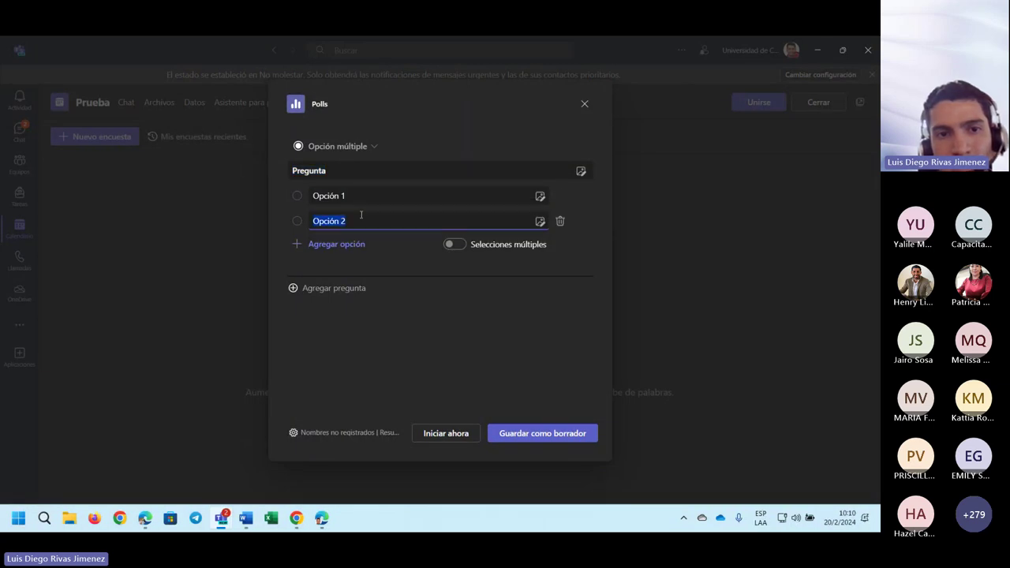
click(471, 354)
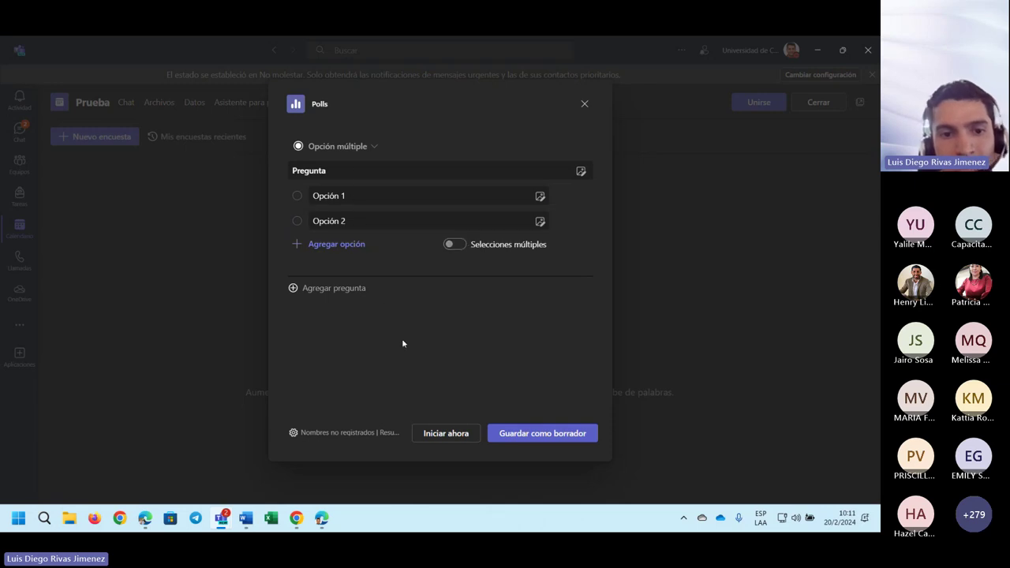
- Enable recording respondents' names in the poll settings and save the poll as a draft
click(334, 439)
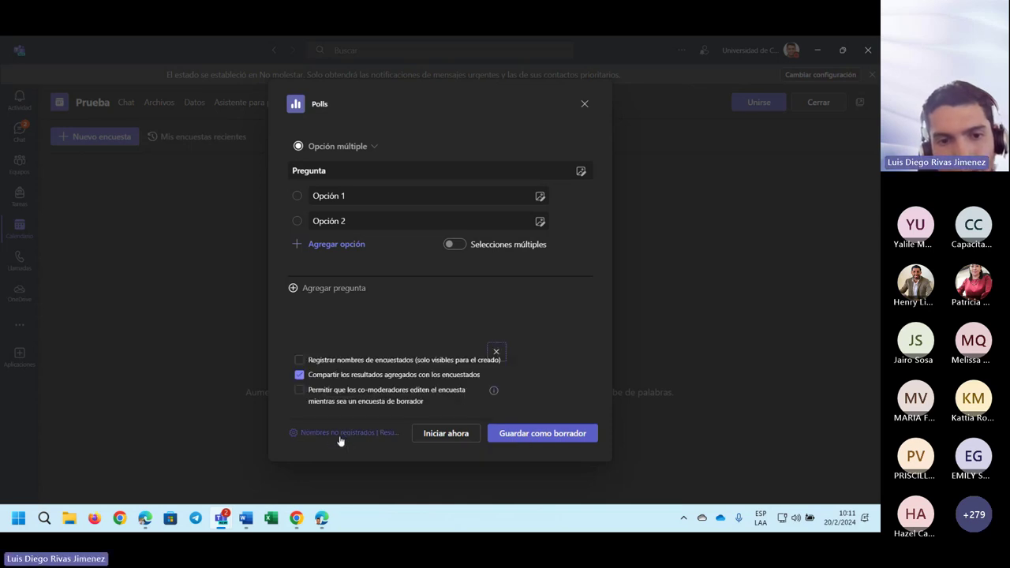
click(411, 363)
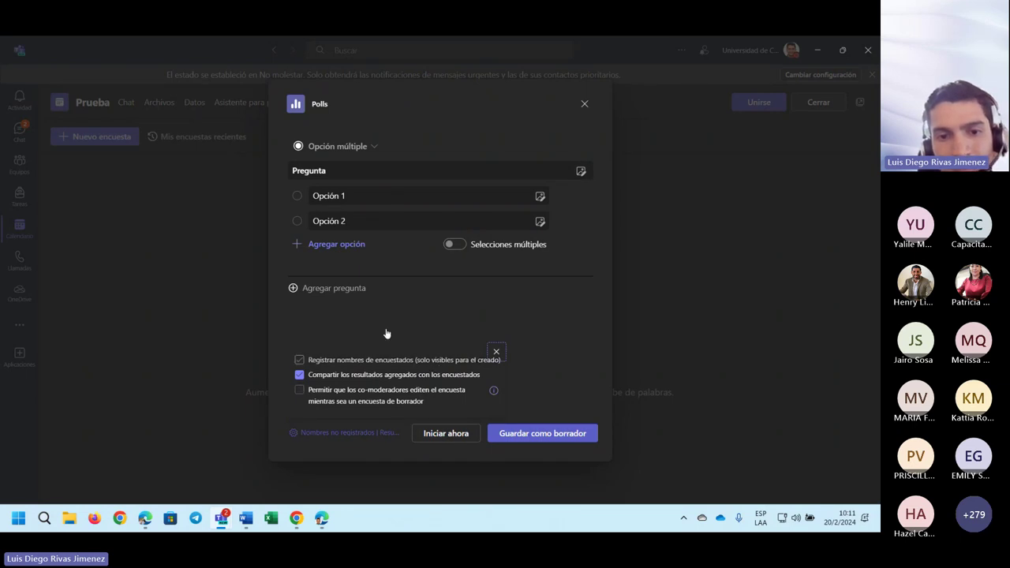
click(457, 420)
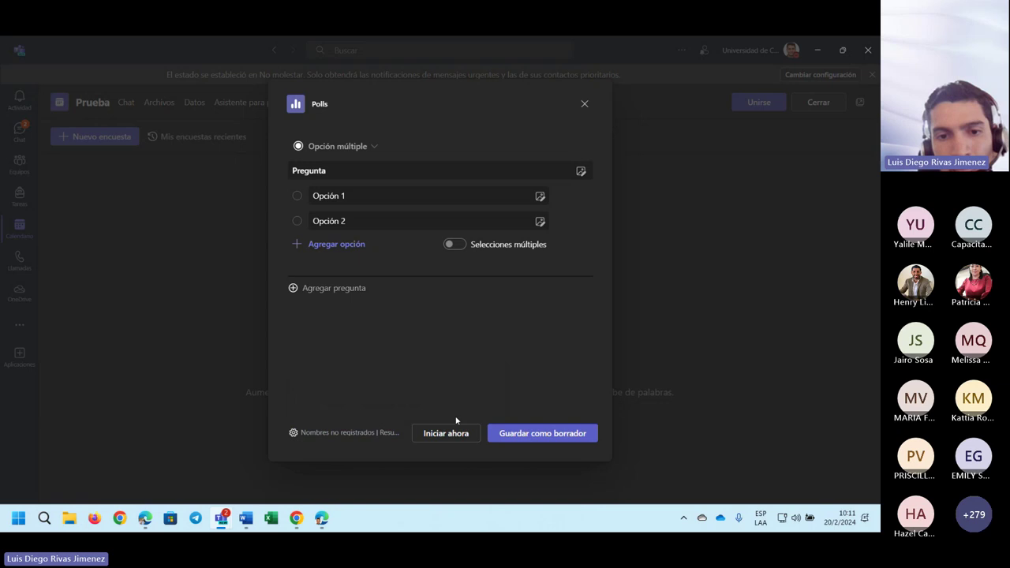
click(527, 435)
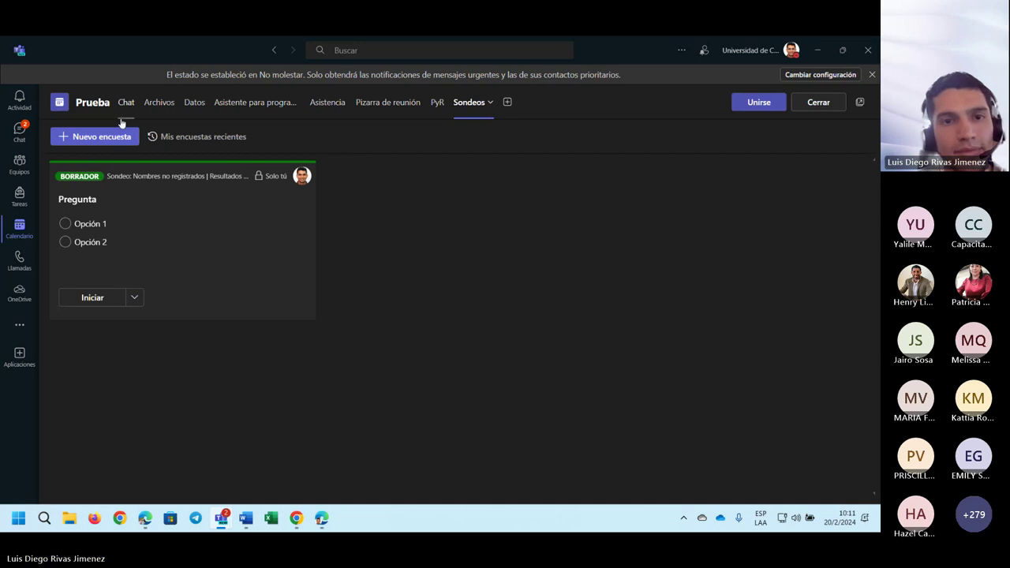
- Close the Prueba meeting page and bring forward the Edge join screen with audio and video options
click(818, 102)
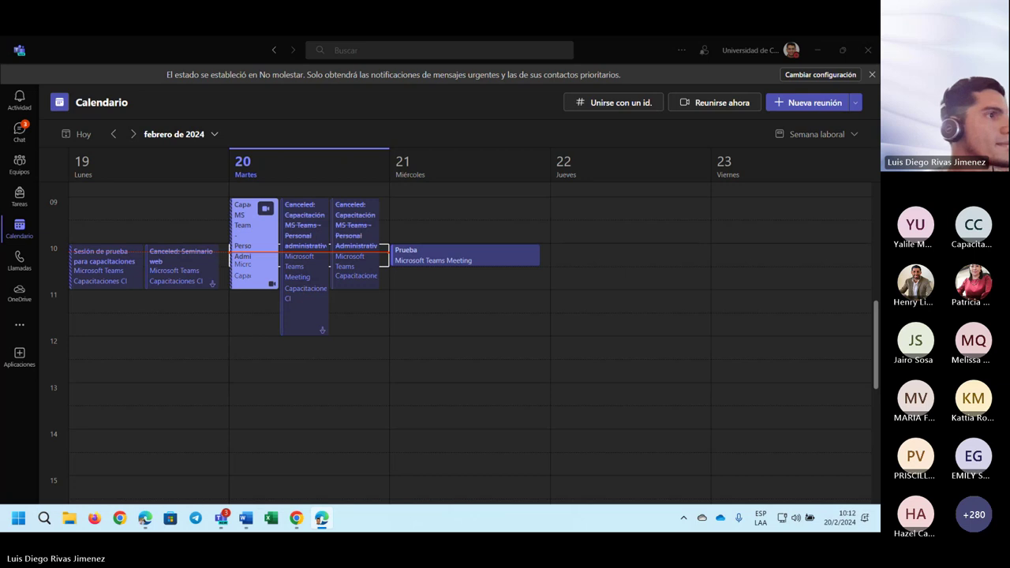
drag(505, 16, 399, 36)
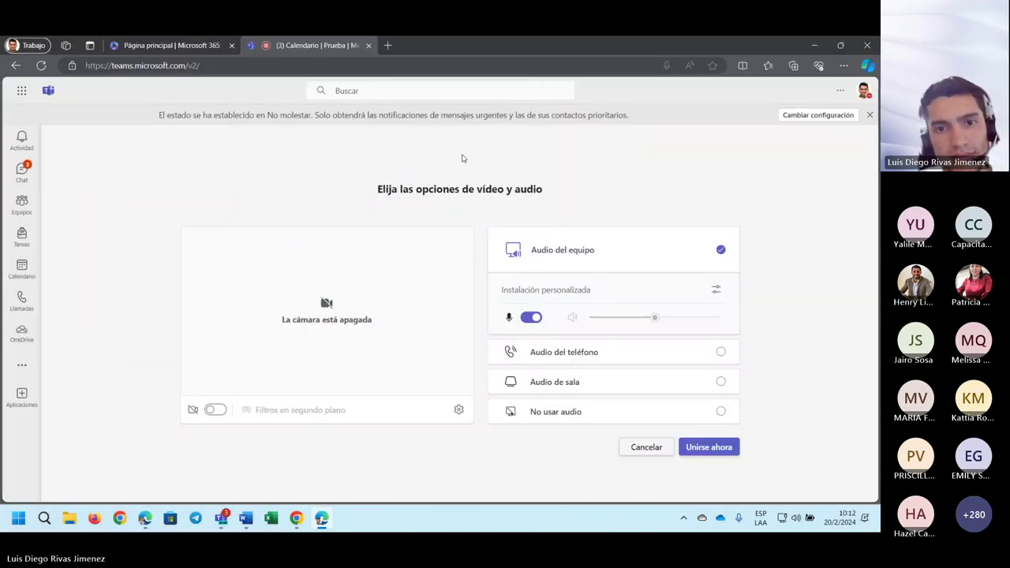
click(708, 447)
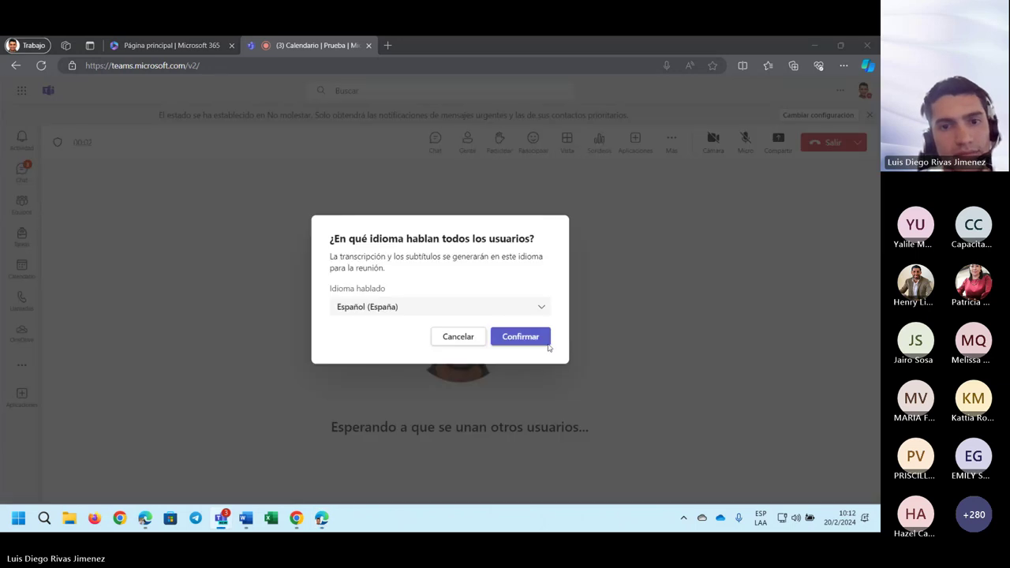
click(543, 341)
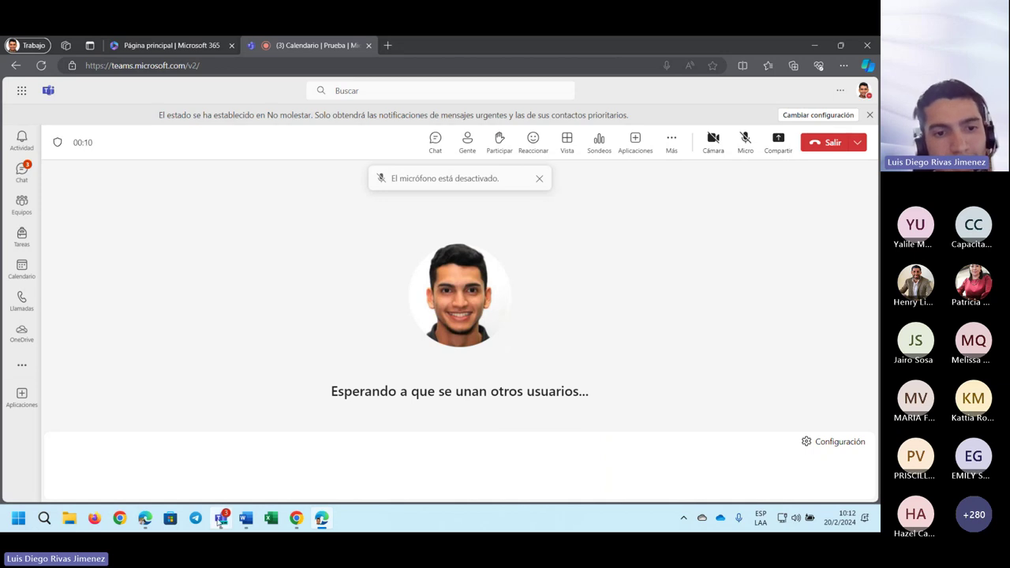
mouse_move(220, 518)
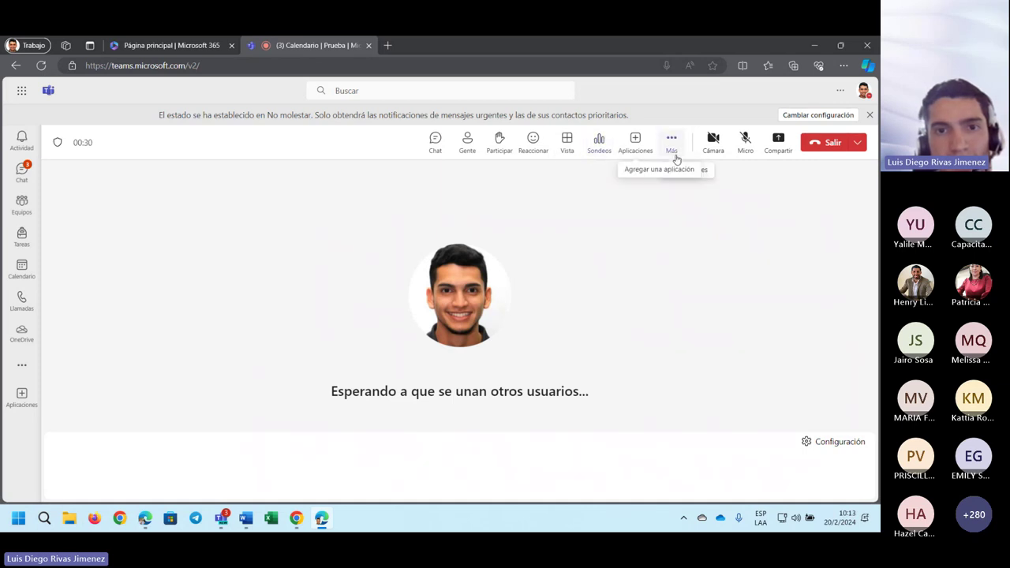
- Open the test meeting's chat and show its Participantes list
click(431, 146)
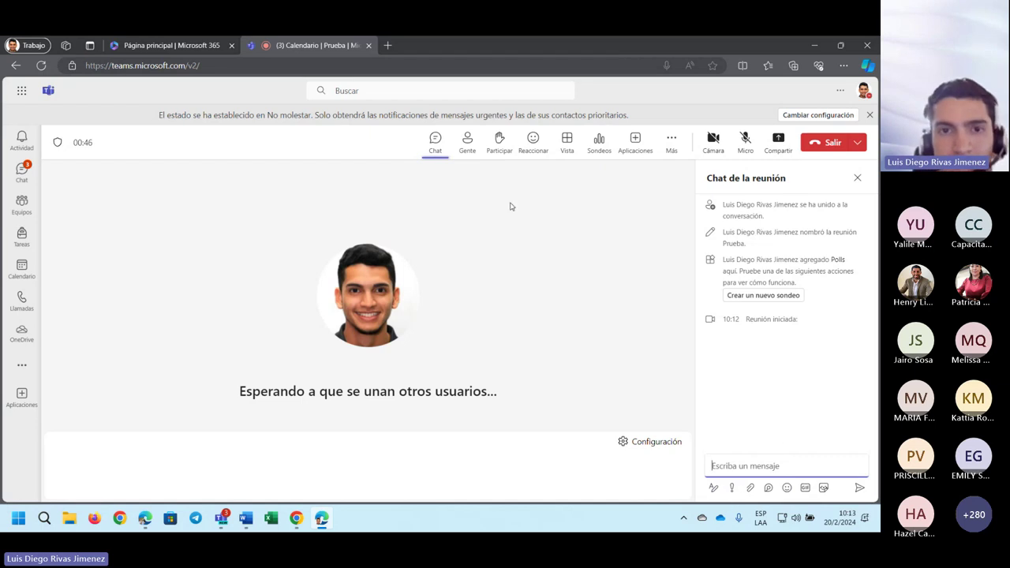
click(467, 141)
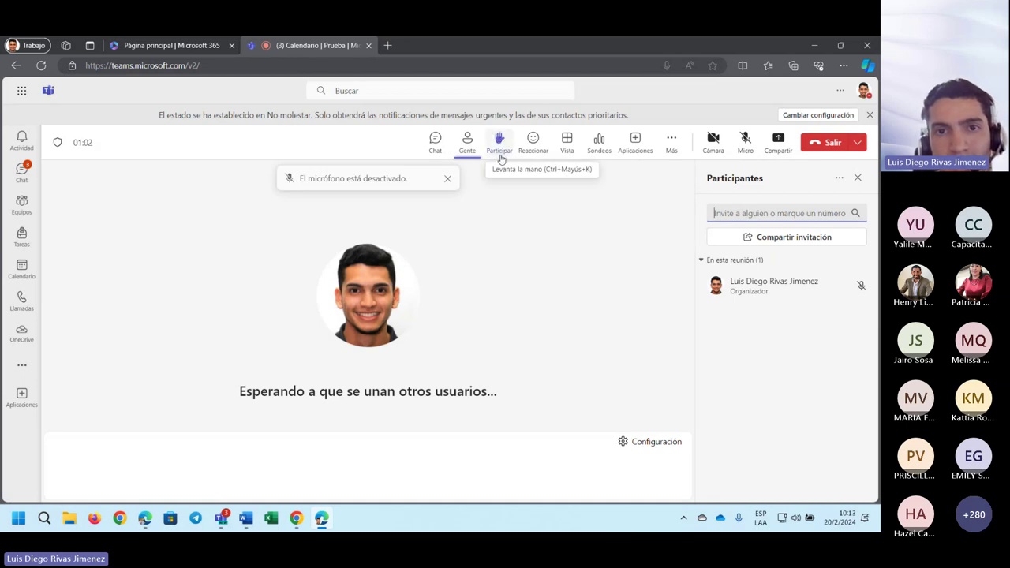
mouse_move(535, 158)
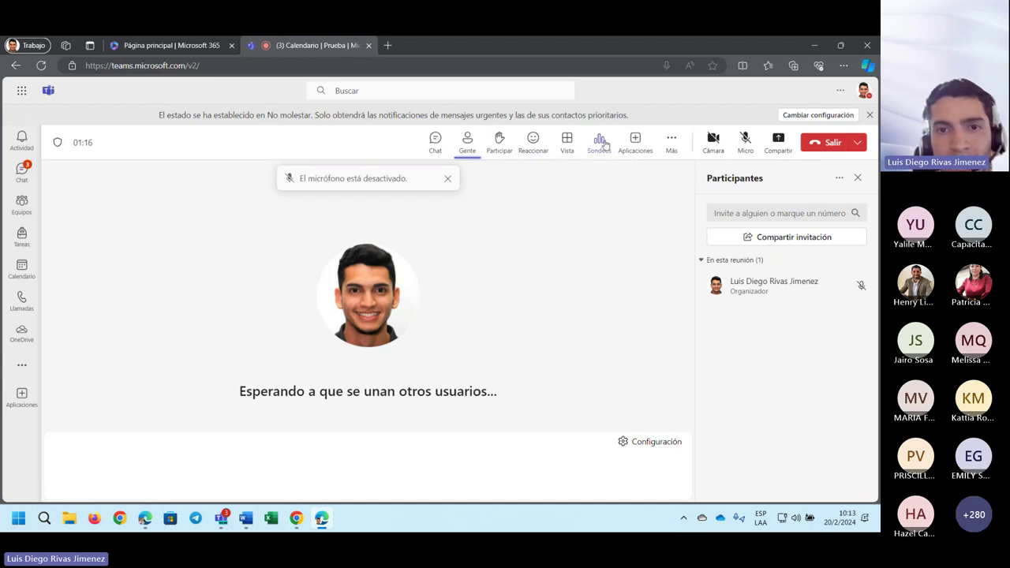
- Check the Vista layout choices, then switch to the Capacitación MS Teams - Personal Administrativo meeting window
click(567, 142)
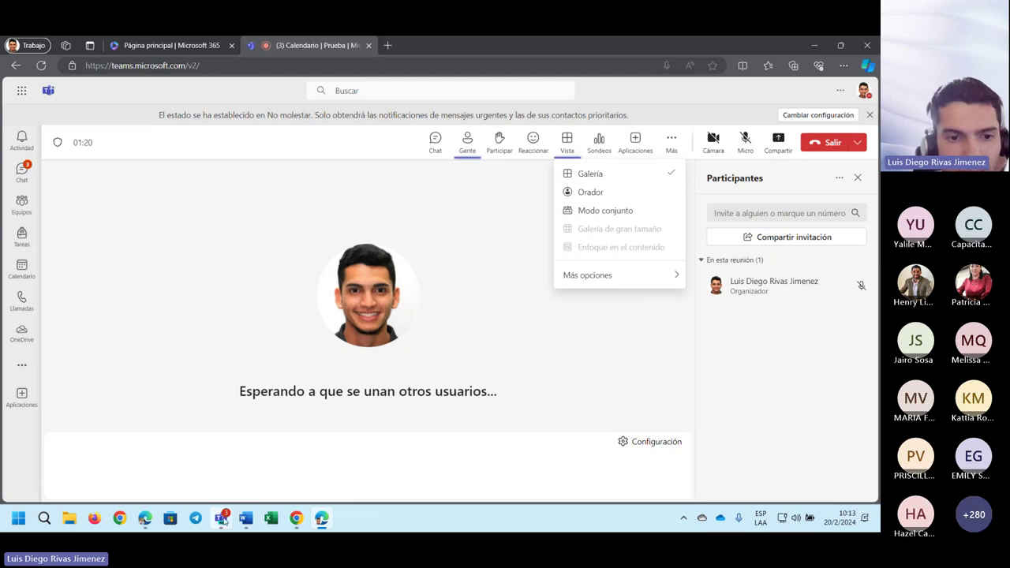
mouse_move(223, 520)
click(233, 445)
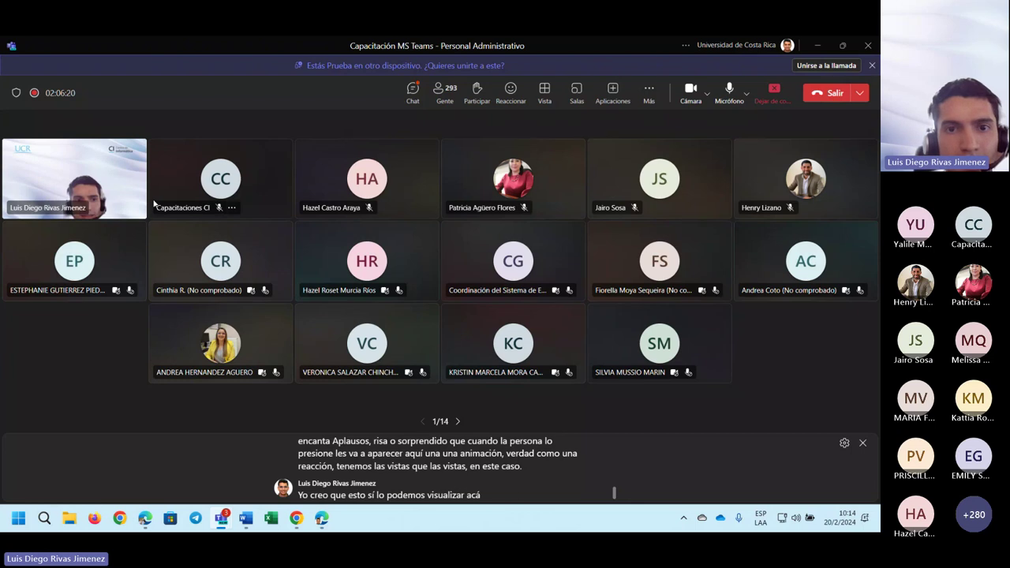
- Switch the training meeting's layout to speaker (Orador) view
click(544, 94)
click(254, 142)
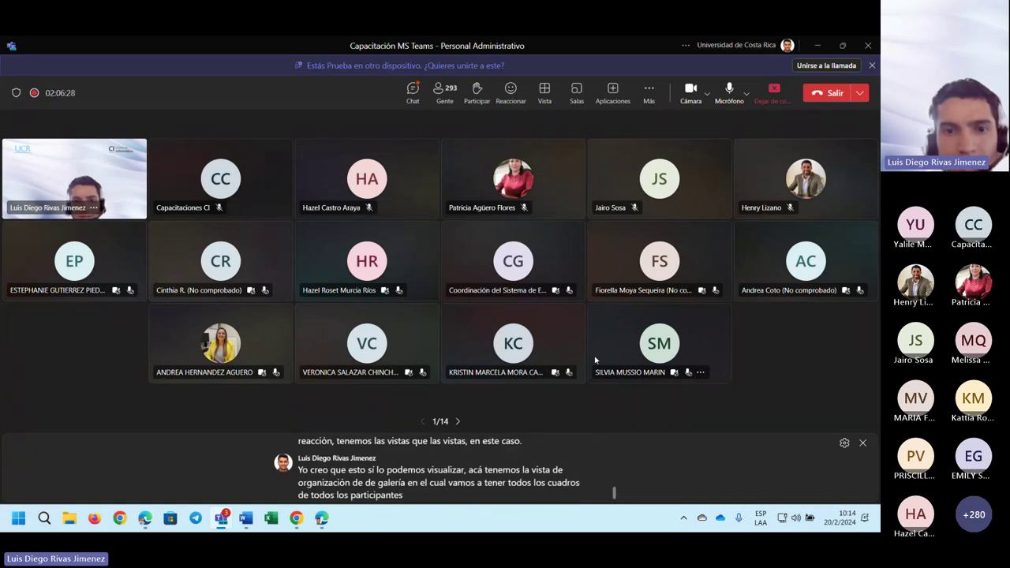
click(544, 90)
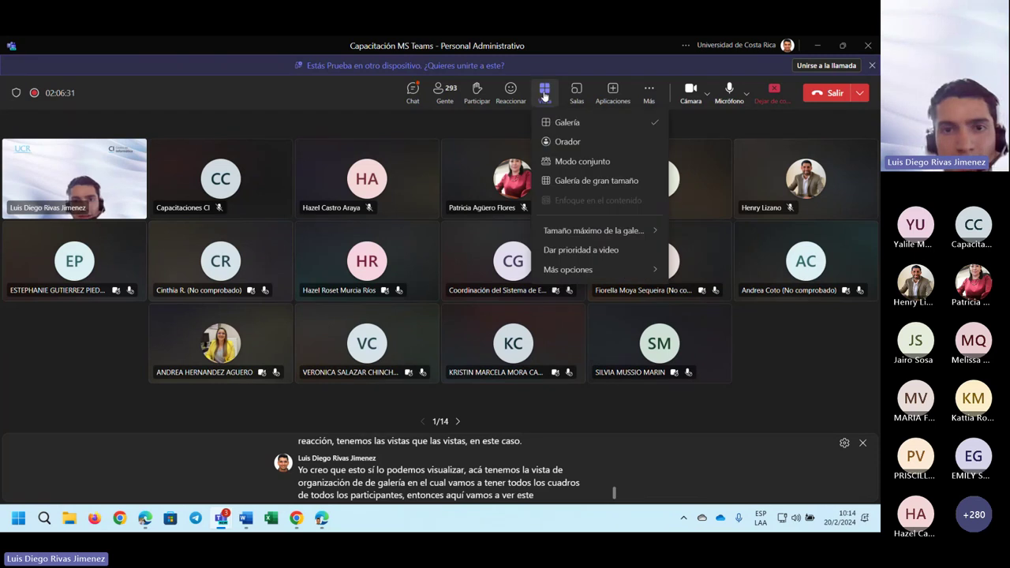
click(584, 145)
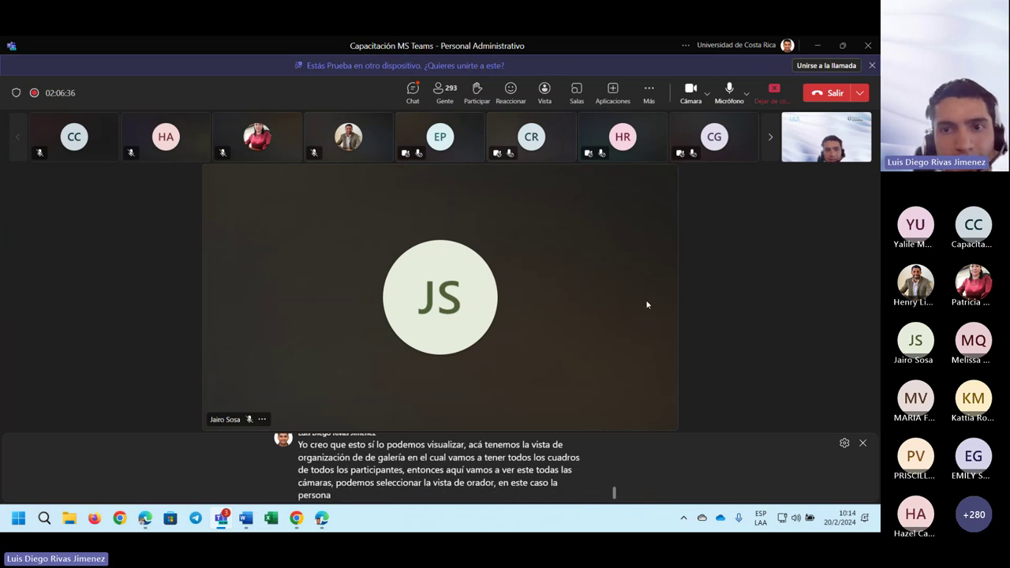
- Try Together mode (Modo conjunto), return to gallery, and minimize the training meeting window
click(613, 92)
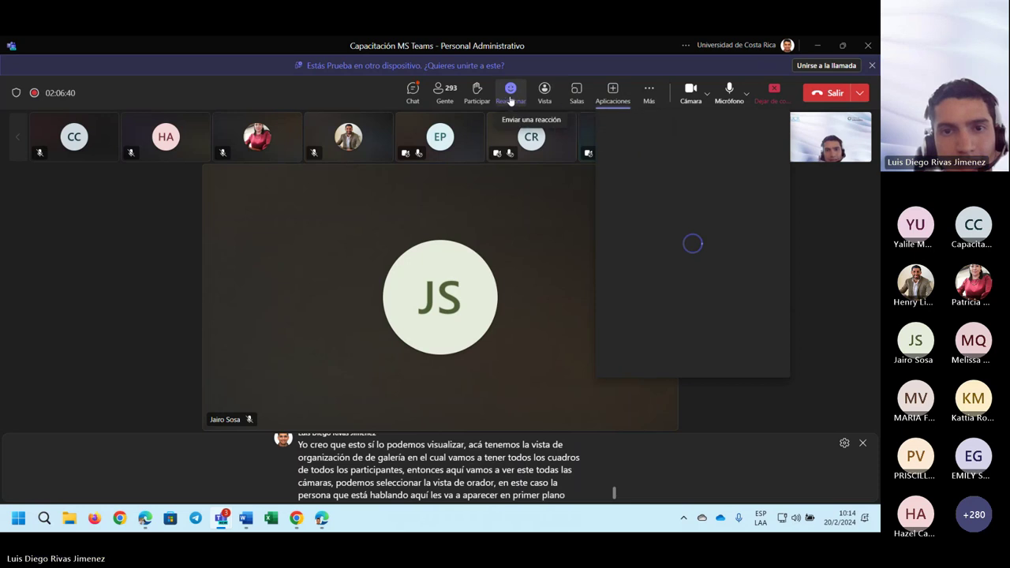
click(545, 92)
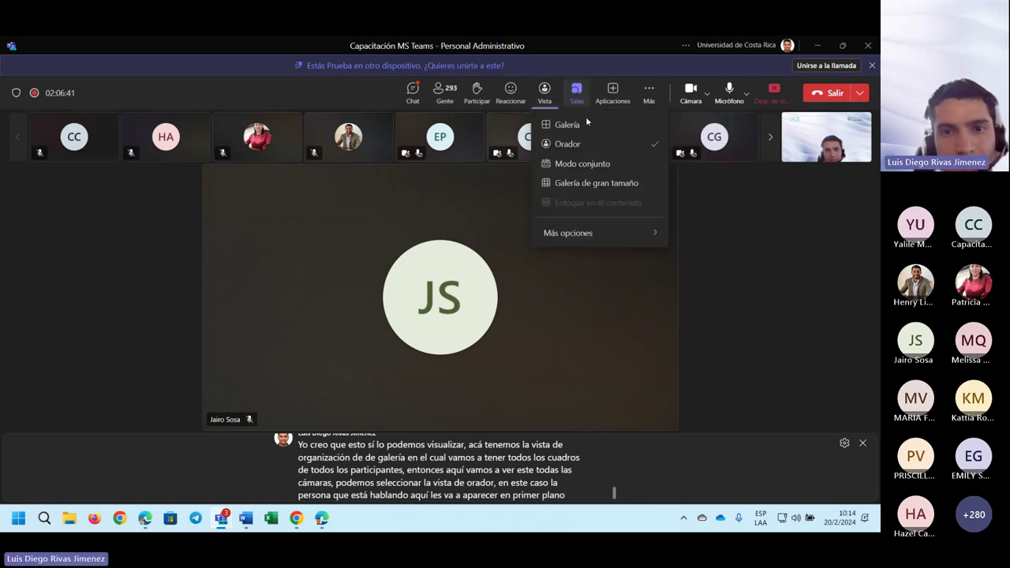
click(596, 167)
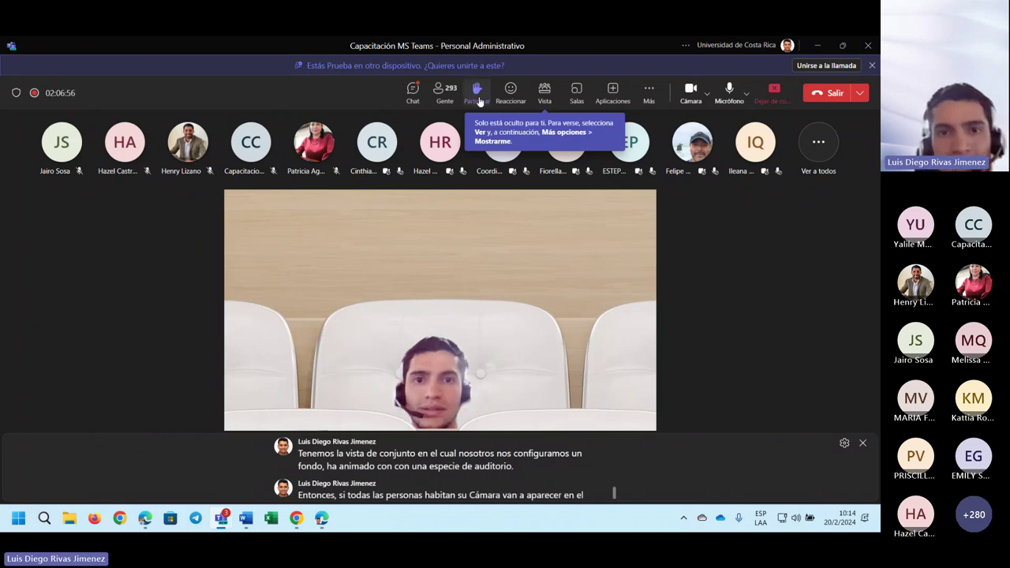
click(544, 93)
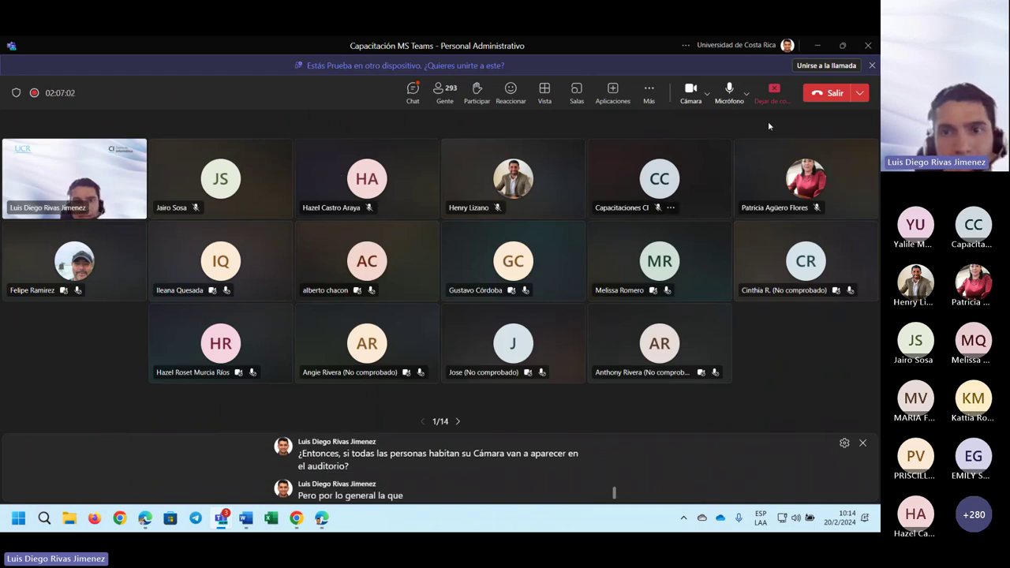
click(816, 45)
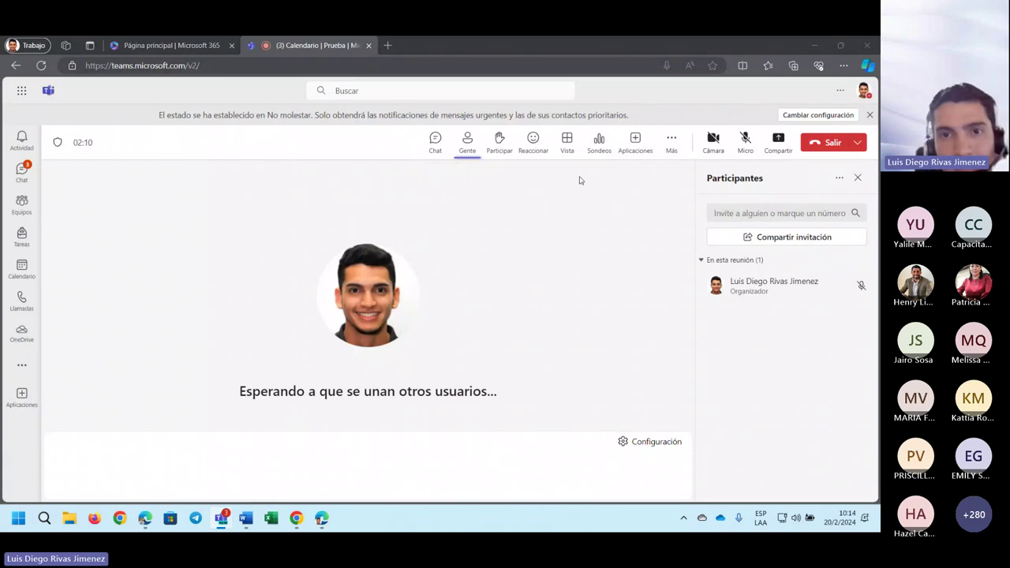
- Launch the draft Prueba poll (Opción 1, Opción 2) from the Sondeos panel
click(599, 142)
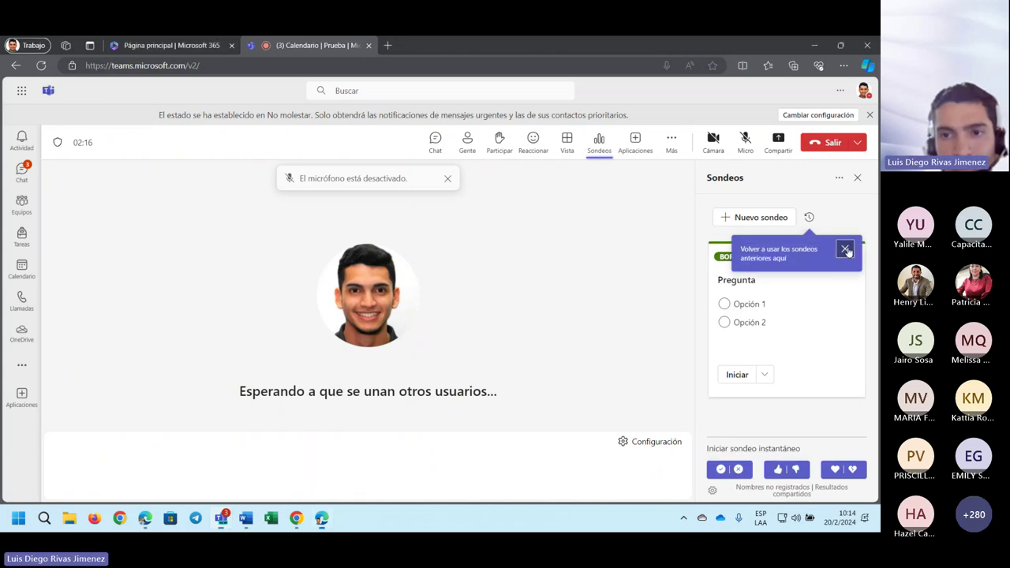
click(844, 249)
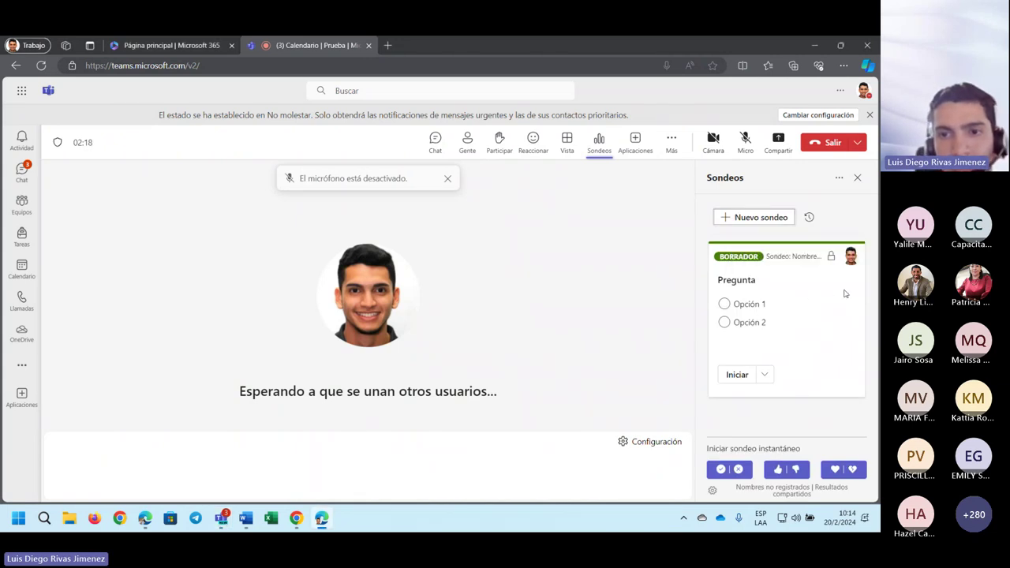
click(737, 375)
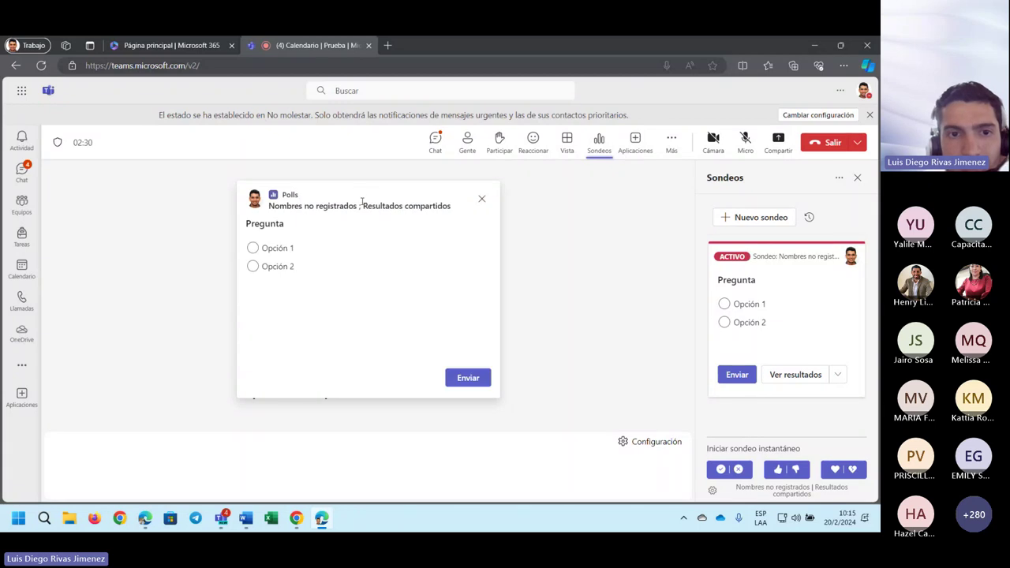
- Submit Opción 1 as the poll answer and close the results popup
click(276, 267)
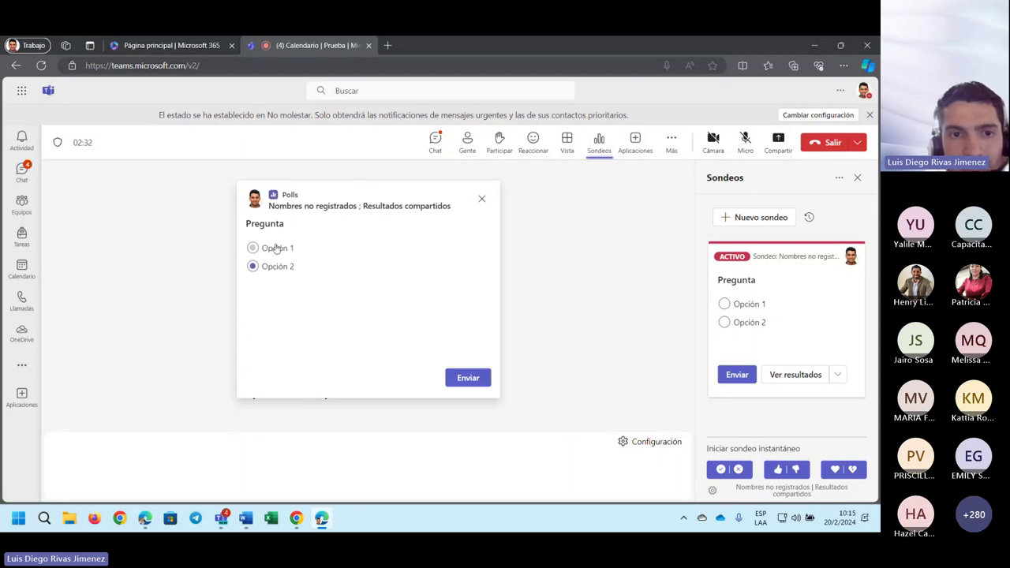
click(275, 247)
click(468, 378)
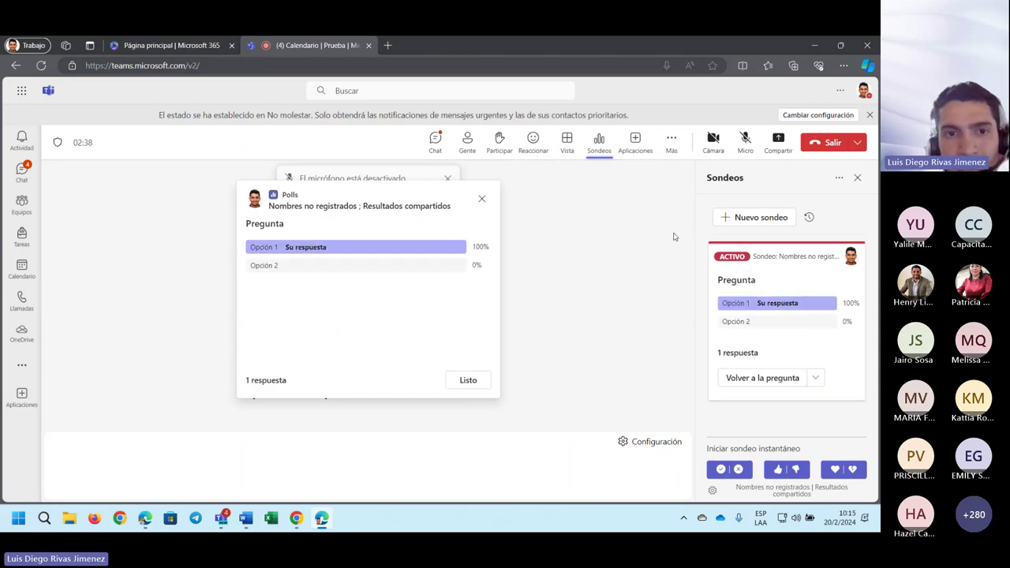
drag(386, 189, 345, 287)
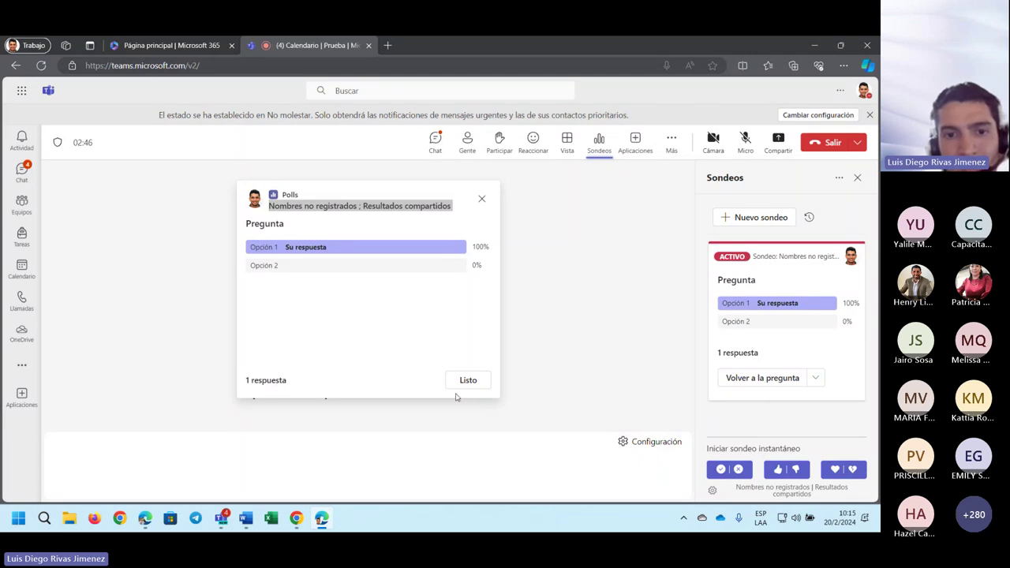
click(481, 198)
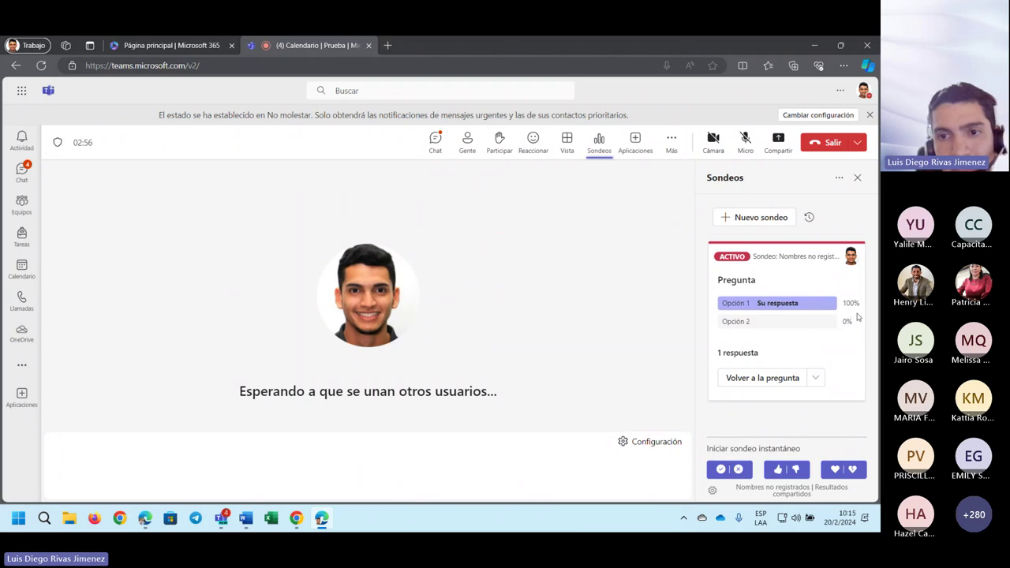
click(818, 380)
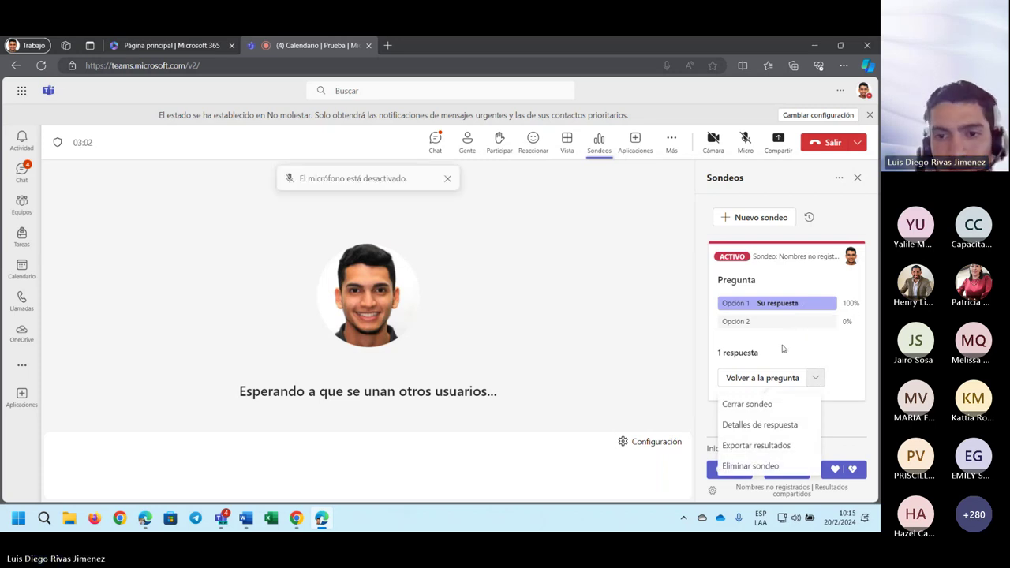
- Choose Cerrar sondeo so the poll is marked CERRADO
click(765, 409)
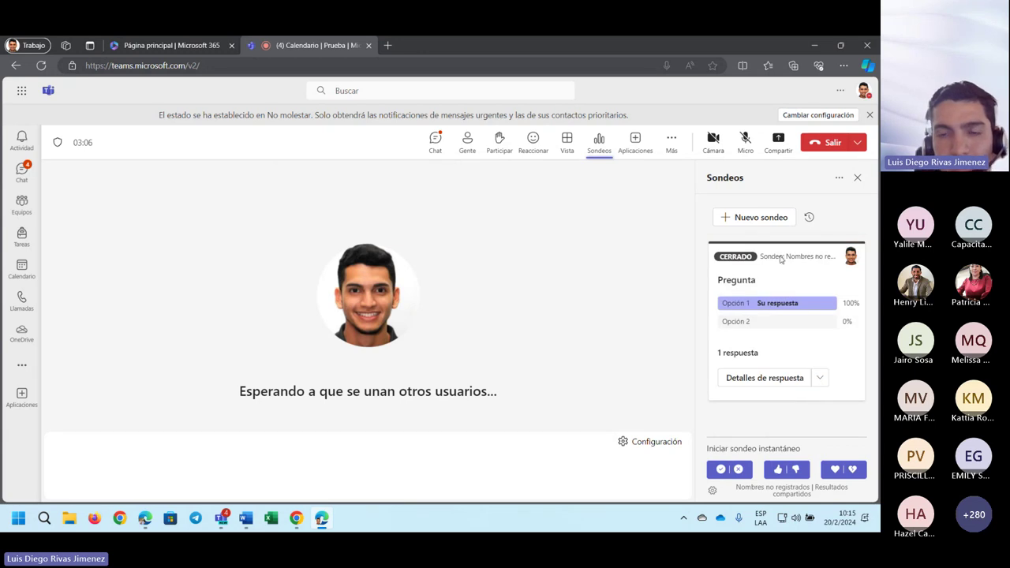
click(820, 377)
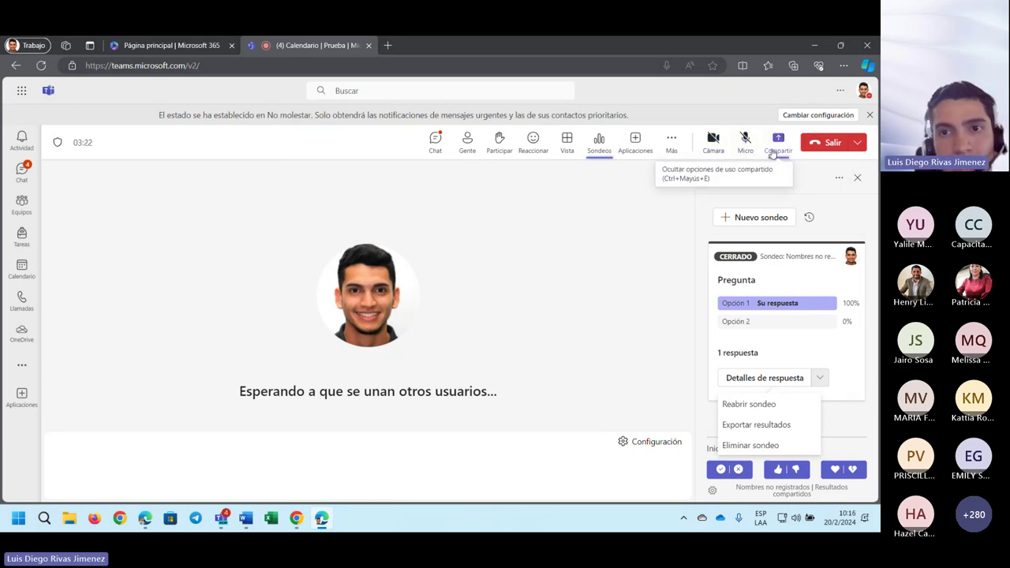
- Review the Compartir sharing options, then bring the Capacitación MS Teams window forward
click(774, 150)
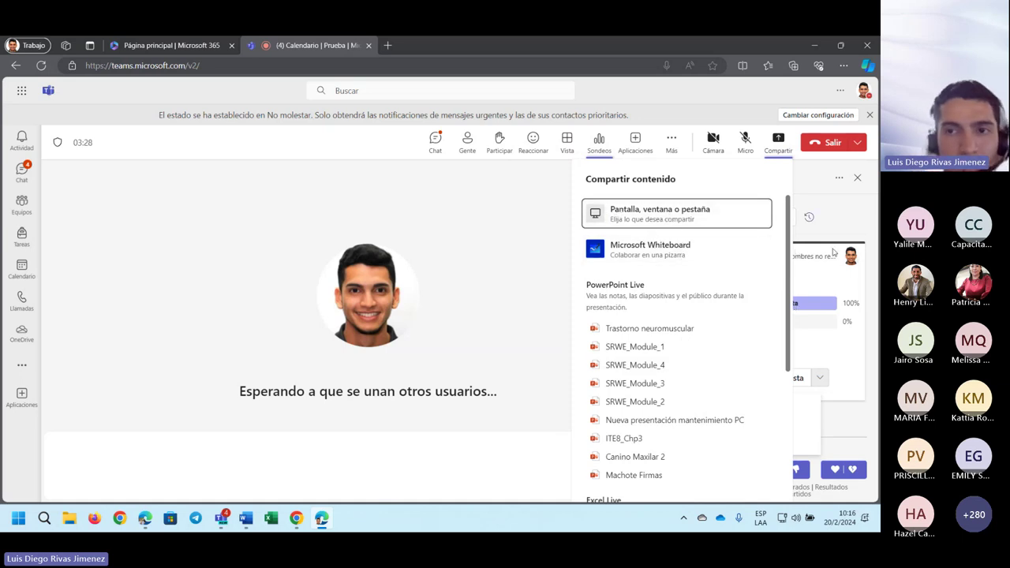
click(532, 293)
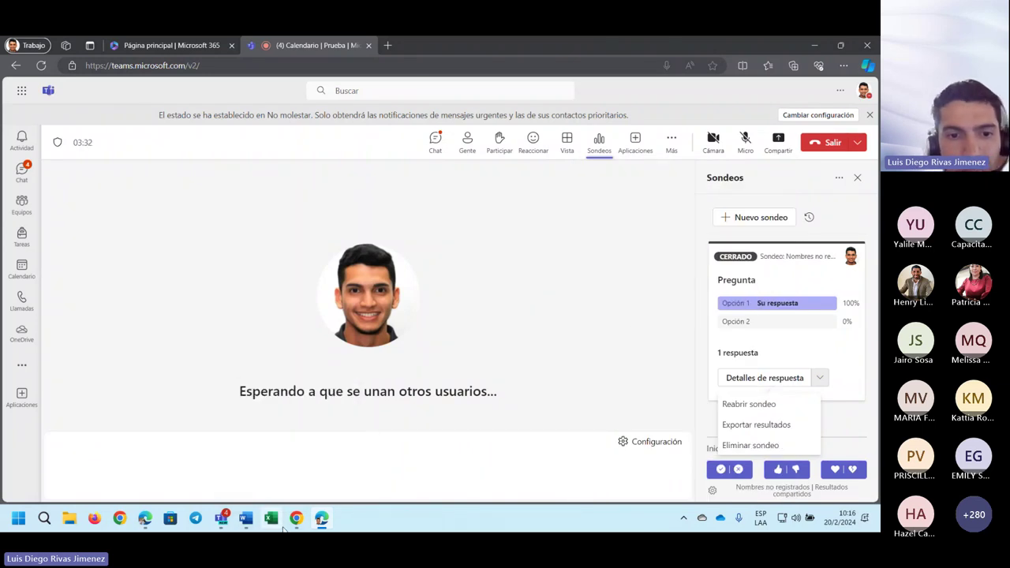
mouse_move(294, 527)
mouse_move(221, 517)
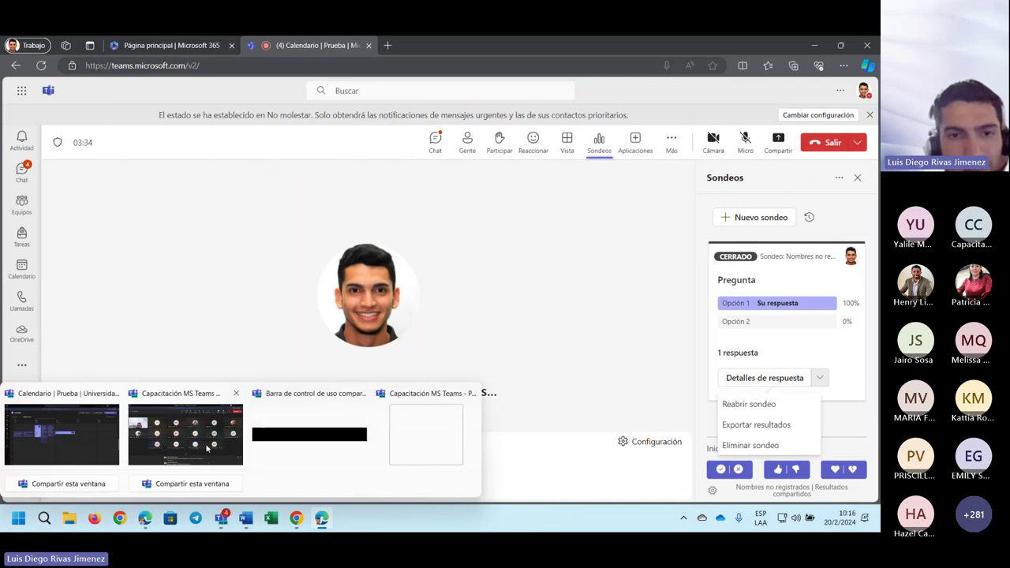
click(264, 458)
- Browse the background thumbnails in Configuración y efectos de video, then close that panel
click(706, 93)
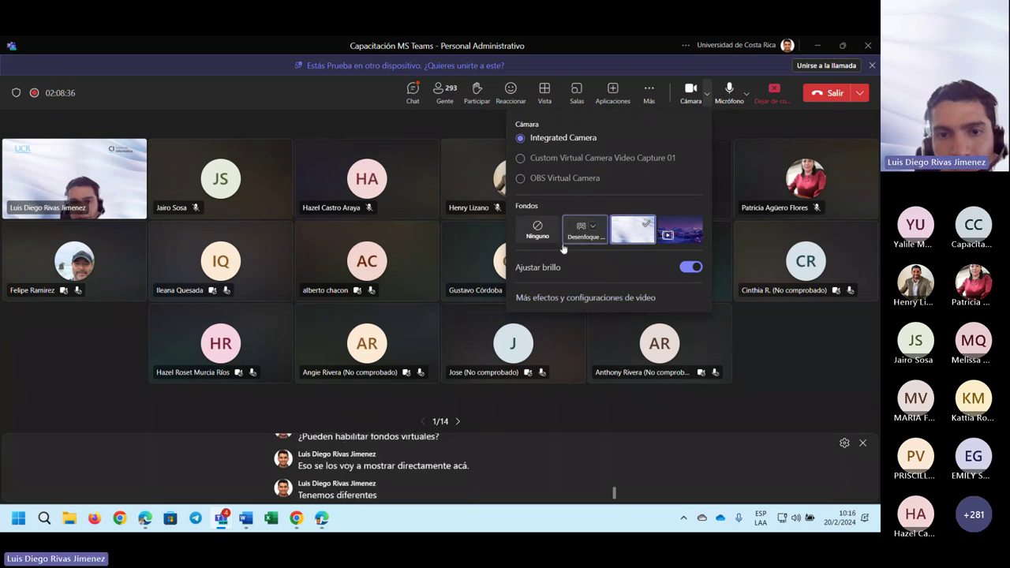
click(600, 298)
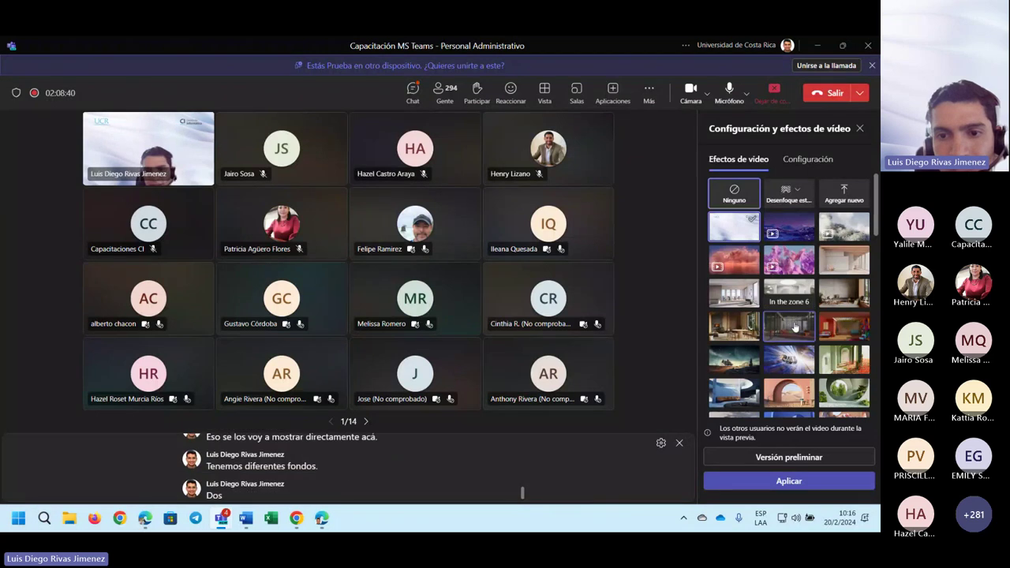
scroll(792, 322, down, 10)
scroll(797, 316, down, 10)
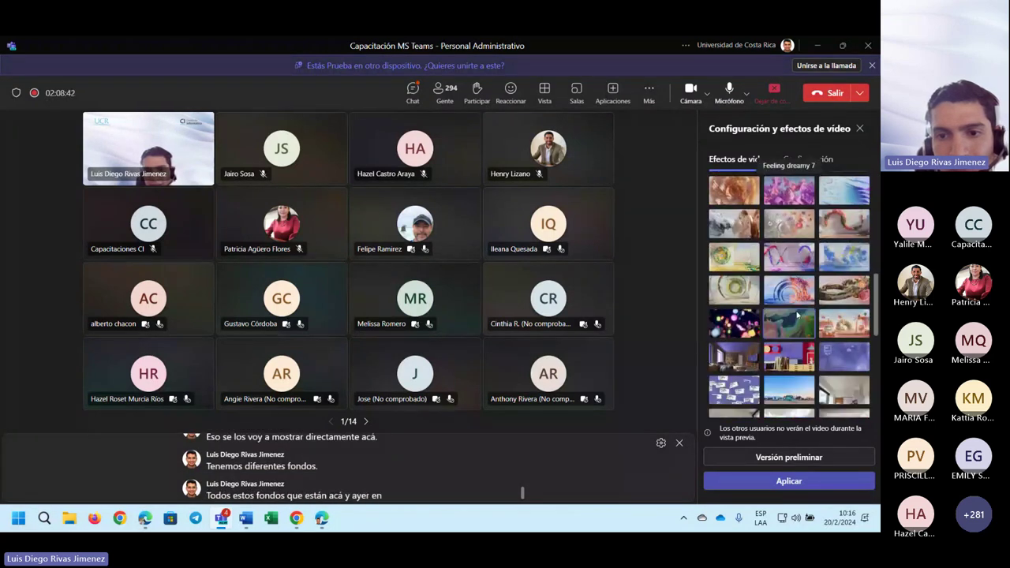
scroll(797, 316, up, 20)
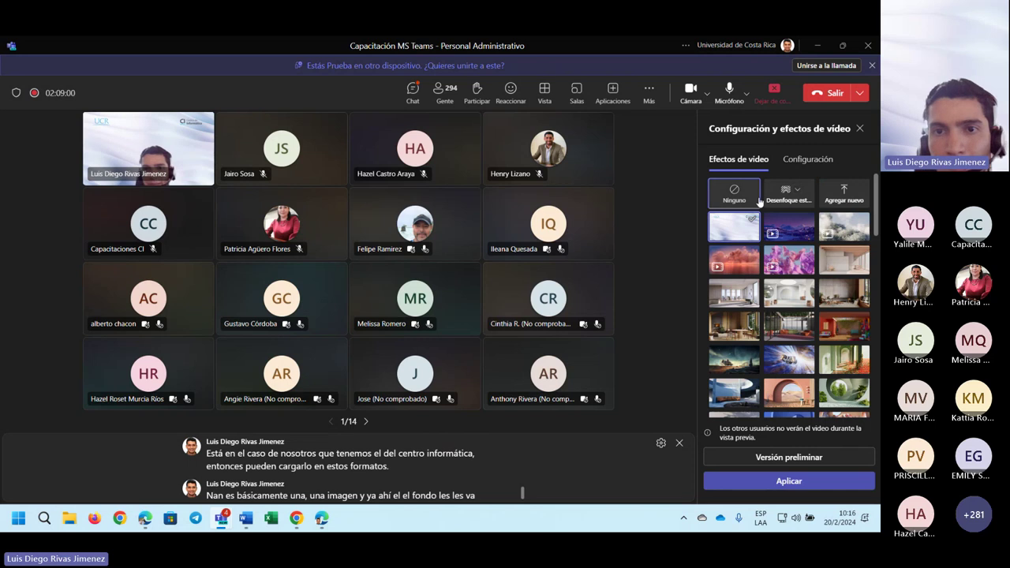
click(860, 128)
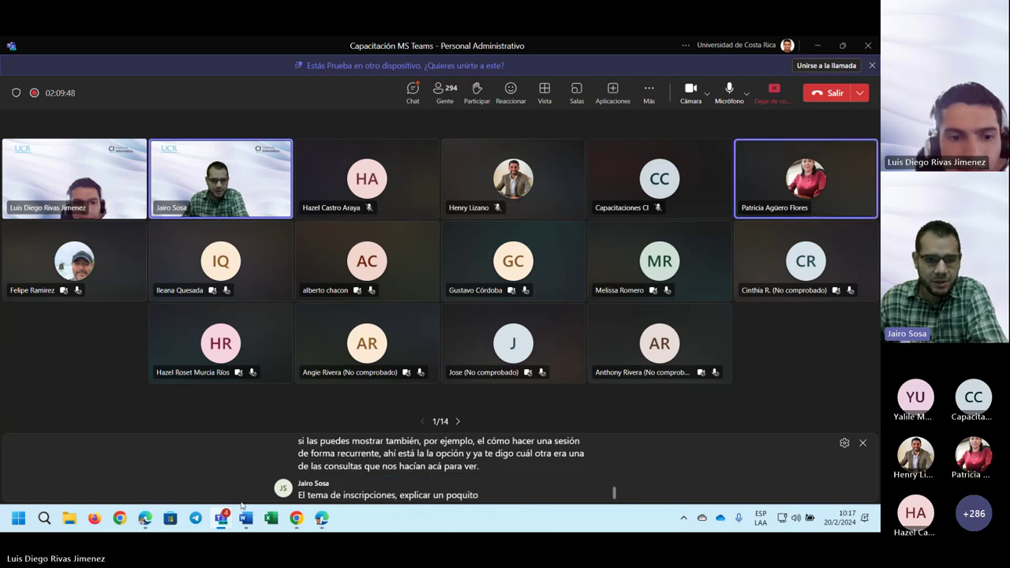
- Switch to the Calendario window and open the Prueba meeting for editing
mouse_move(222, 514)
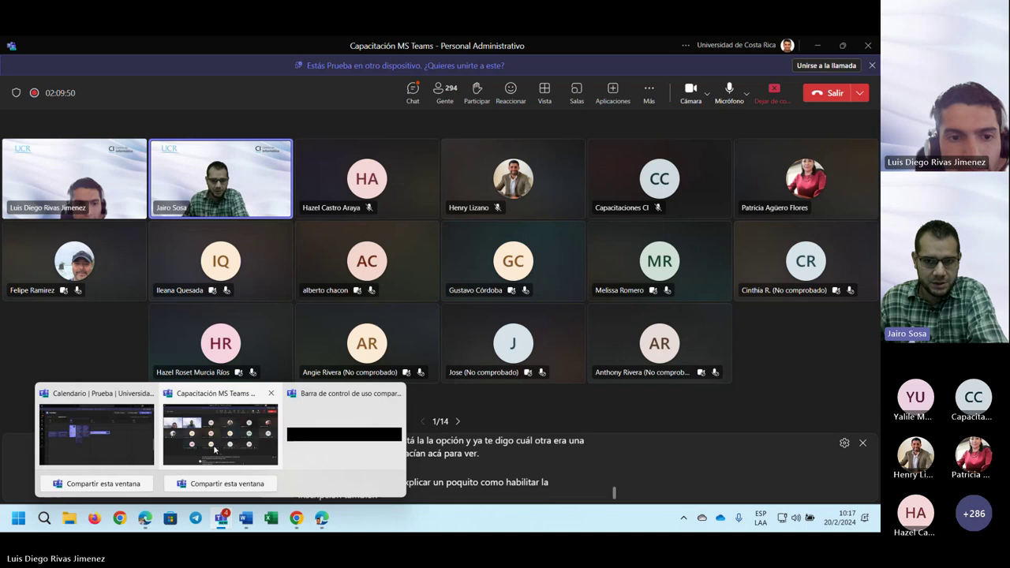
click(118, 424)
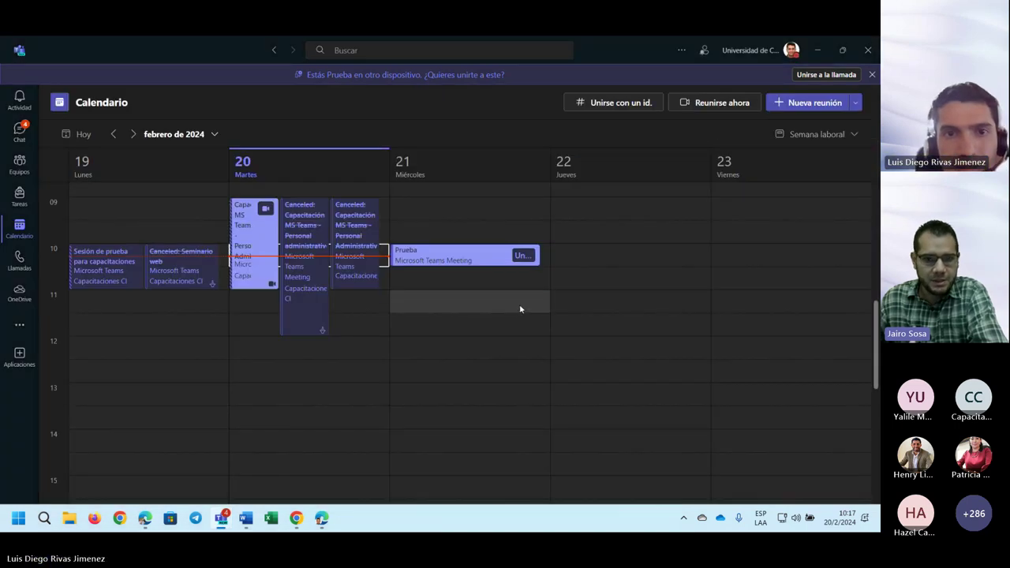
right_click(478, 259)
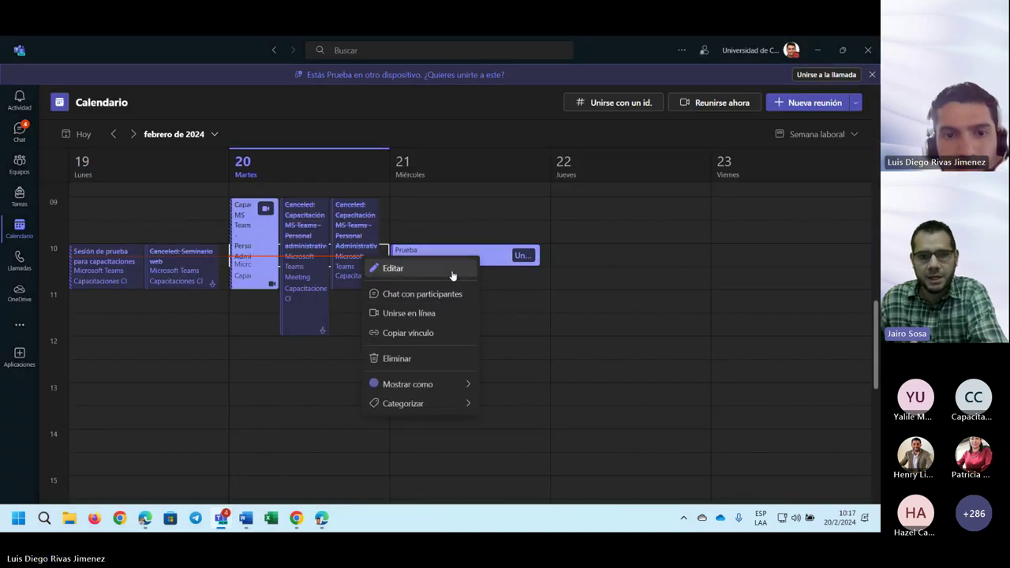
click(452, 275)
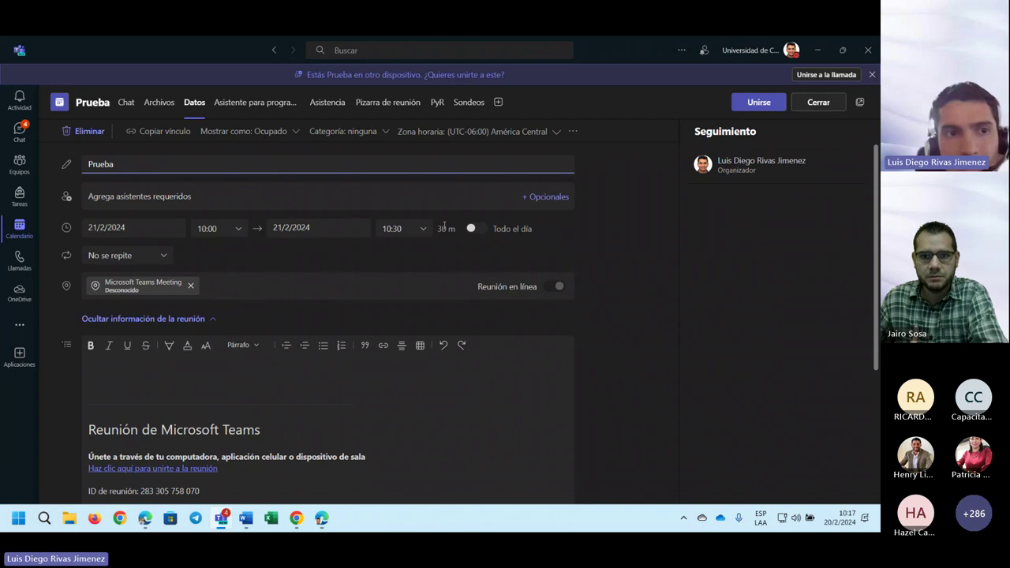
click(19, 229)
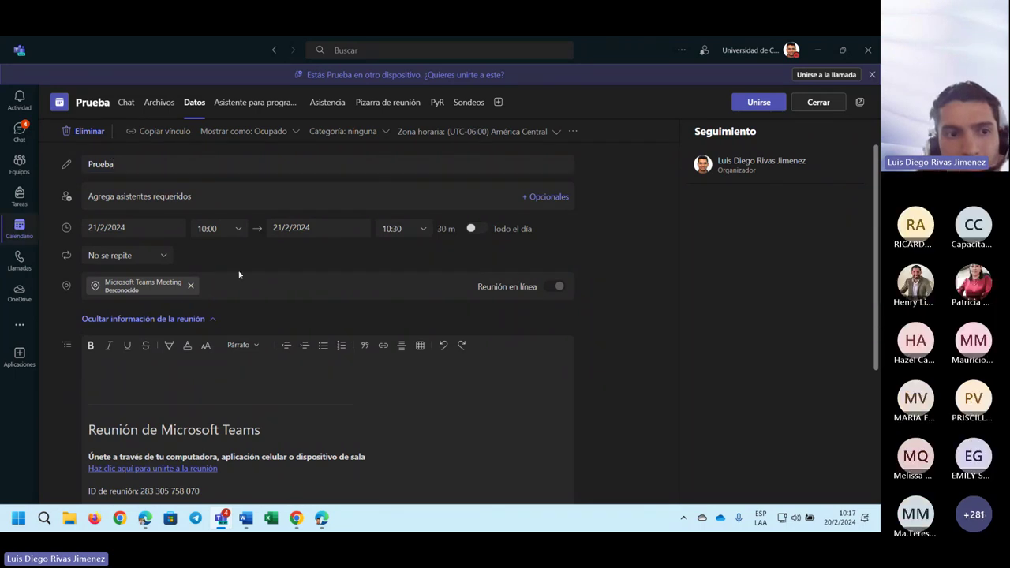
right_click(414, 256)
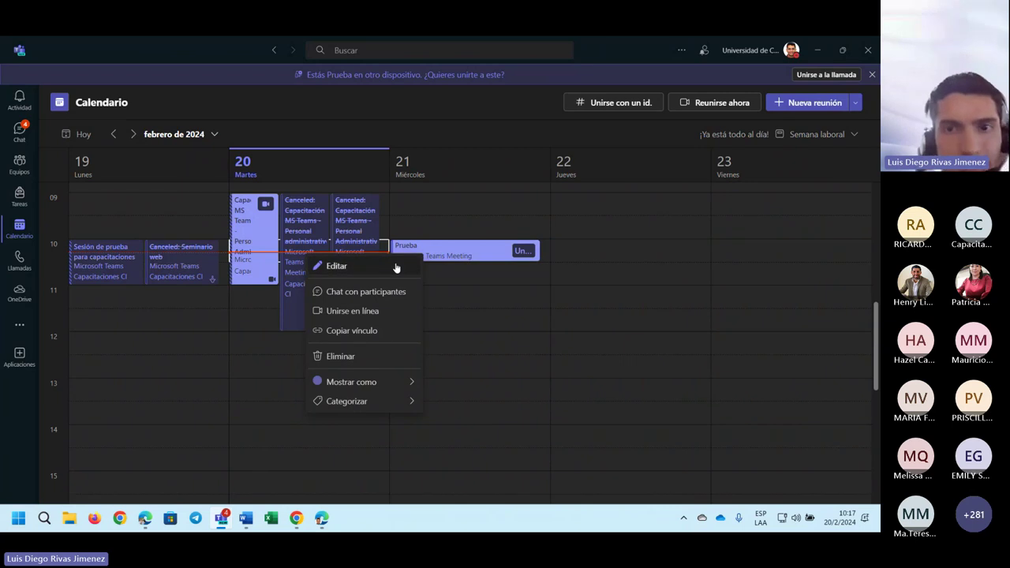
click(396, 268)
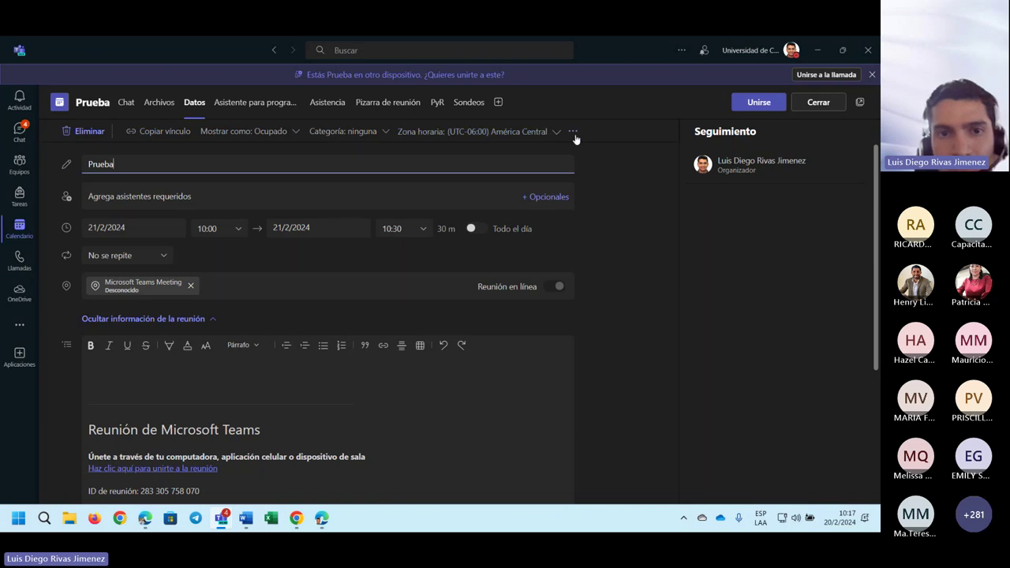
- Browse Mostrar como, Categoría, Zona horaria and Asistente para programación unchanged, then return to Calendario
click(574, 132)
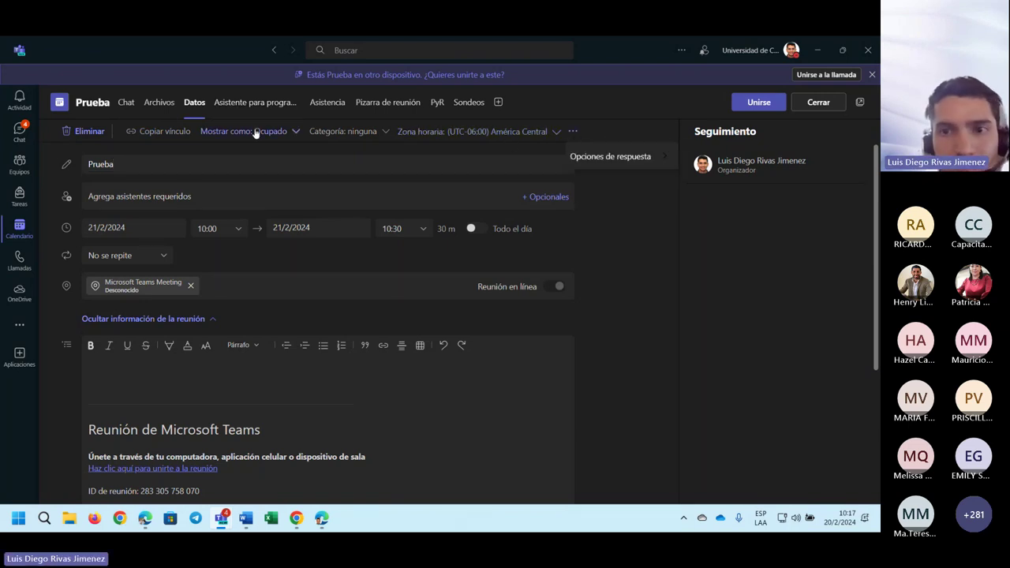
click(290, 133)
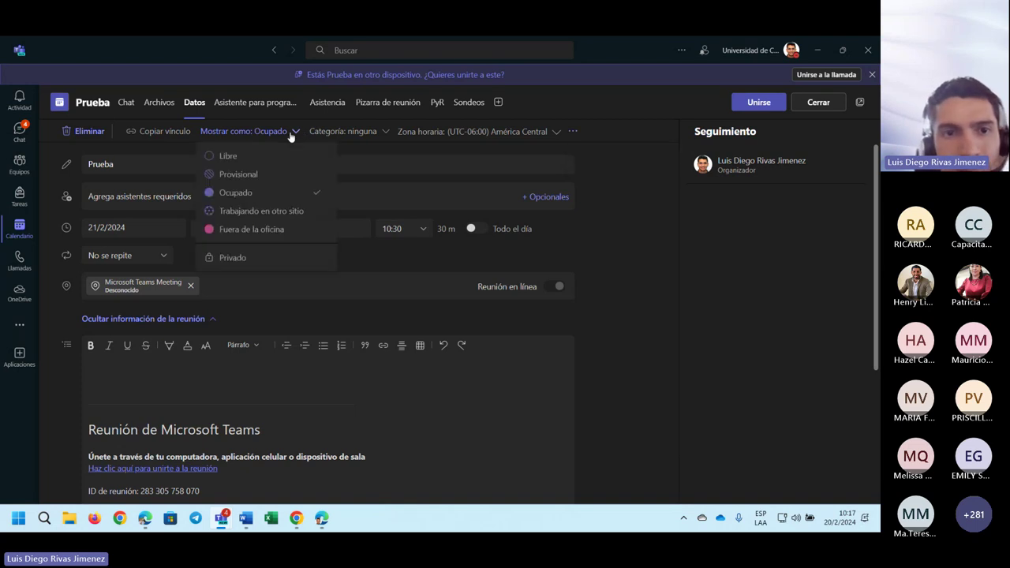
click(360, 132)
click(360, 131)
click(362, 136)
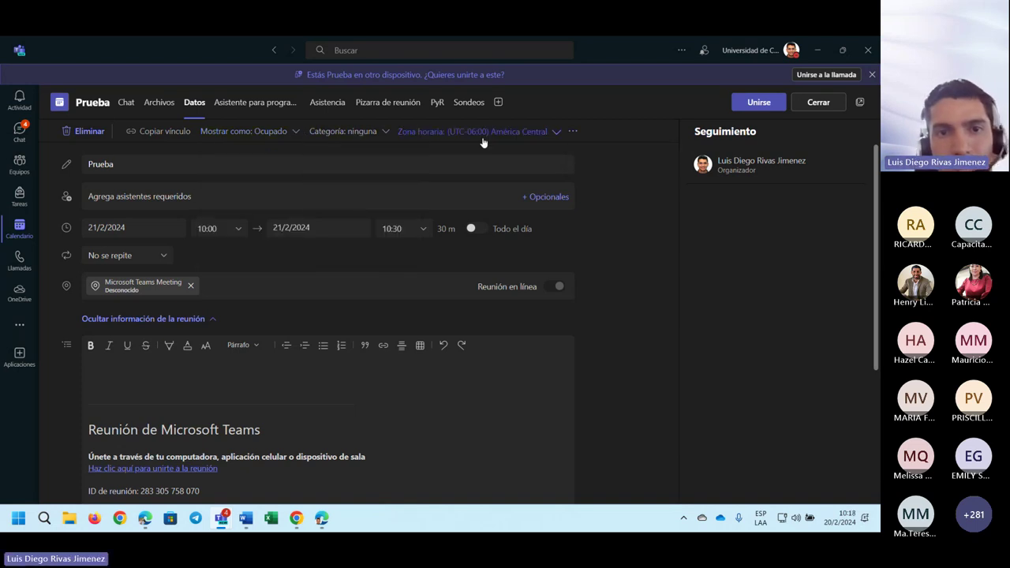
click(541, 134)
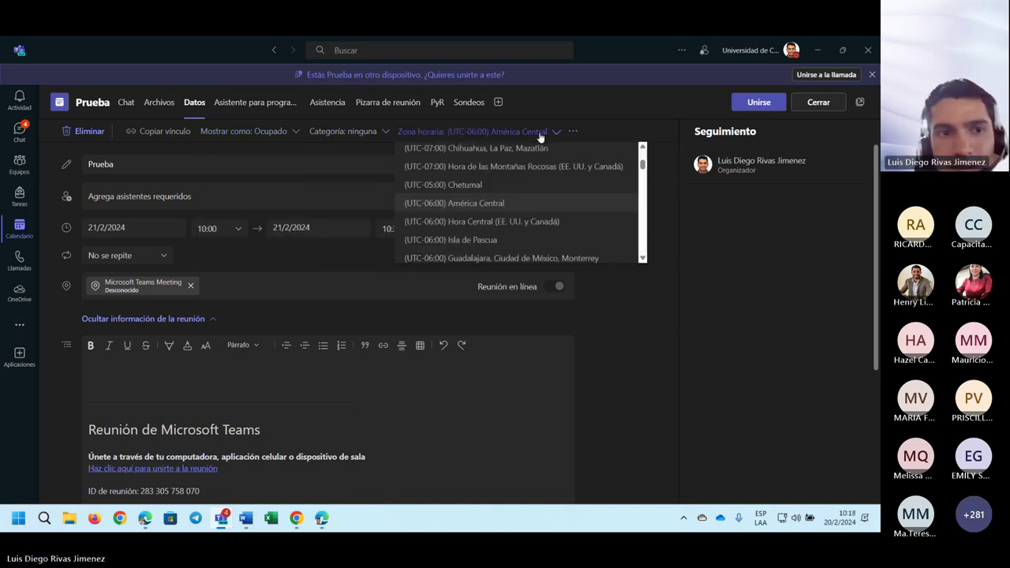
click(274, 103)
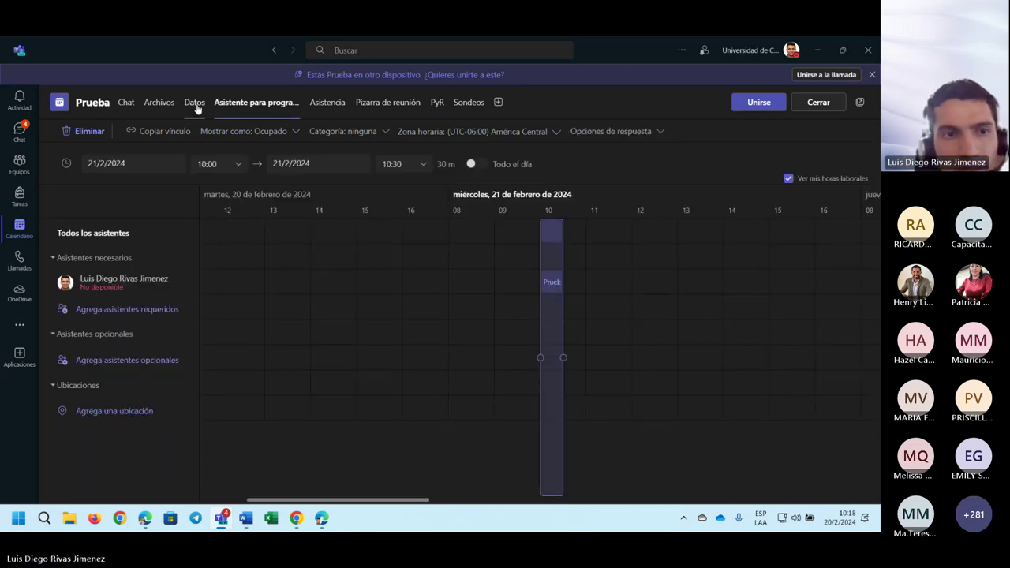
click(194, 103)
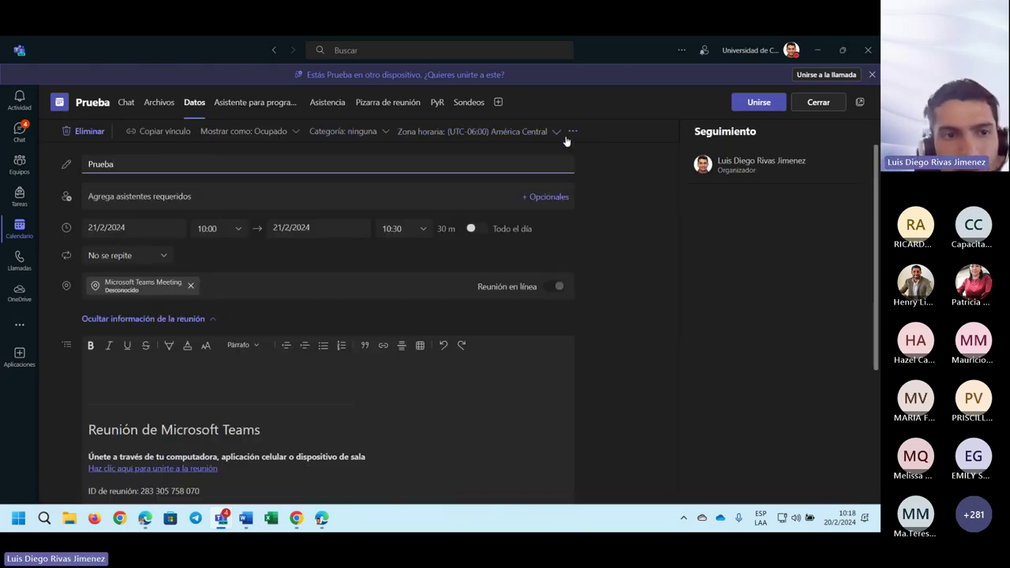
click(572, 132)
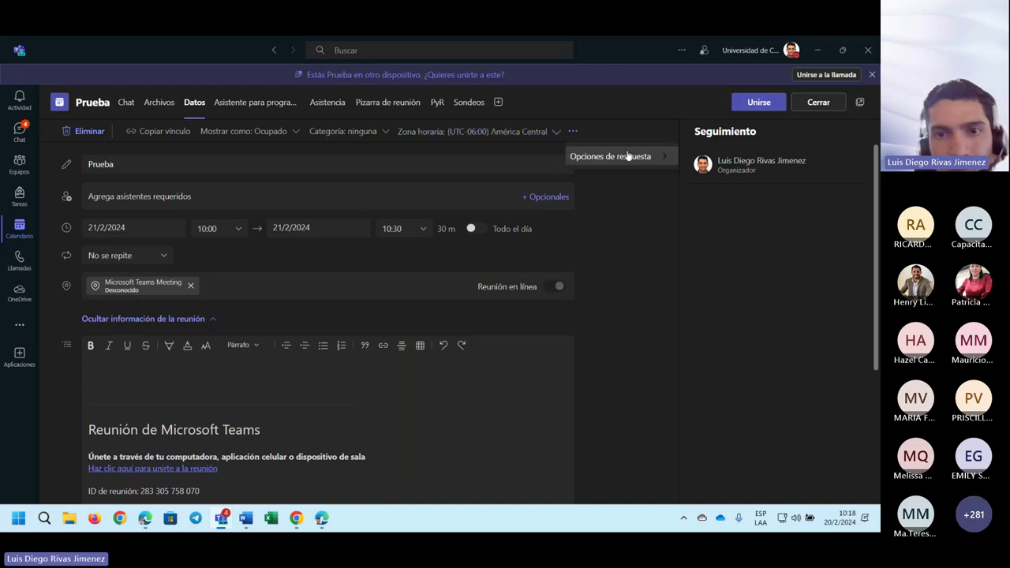
click(664, 294)
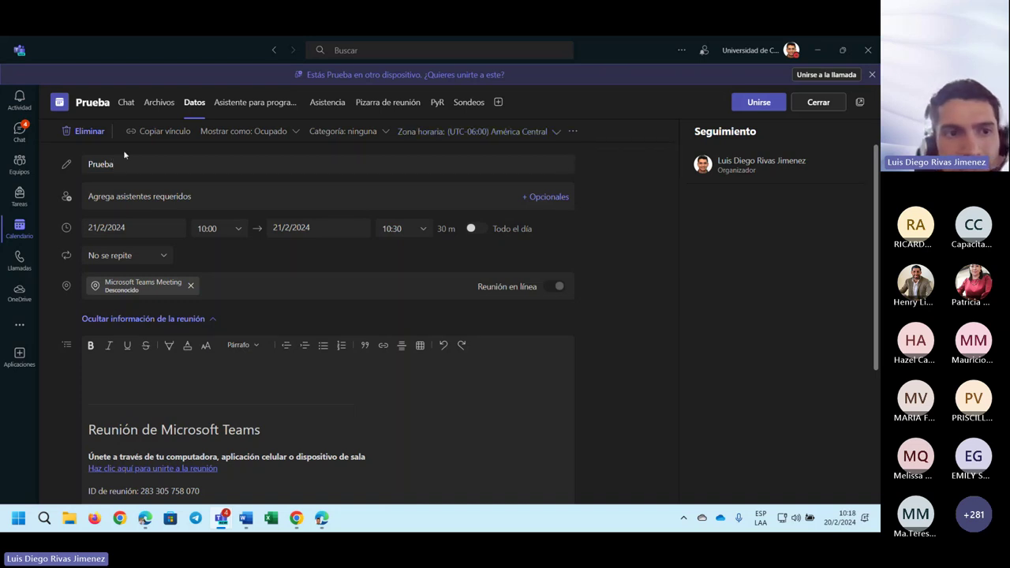
click(20, 228)
- Create a Wednesday 21/2/2024 10:30–11:00 meeting requiring registration from all users (A todos los usuarios)
click(482, 275)
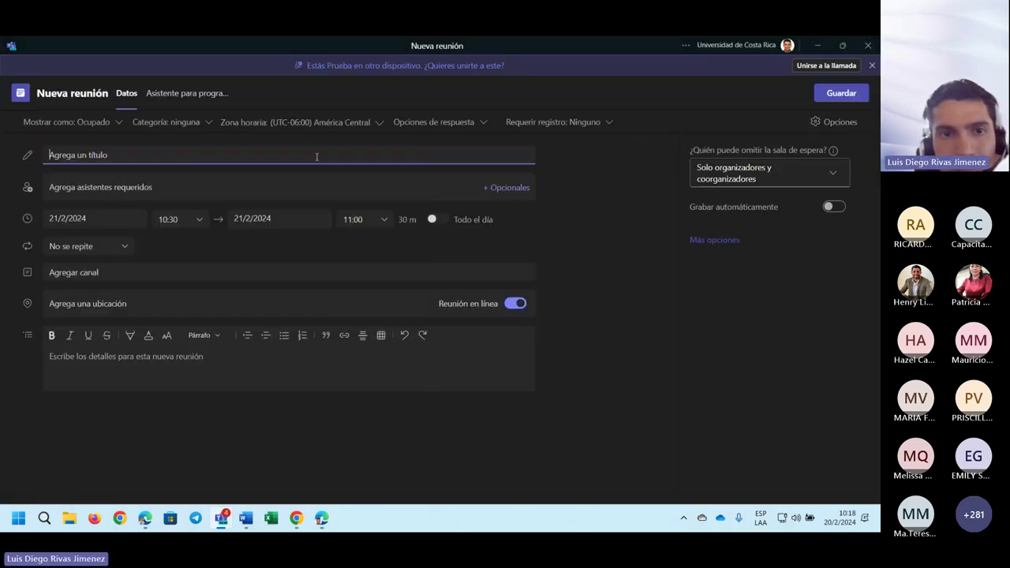
click(597, 128)
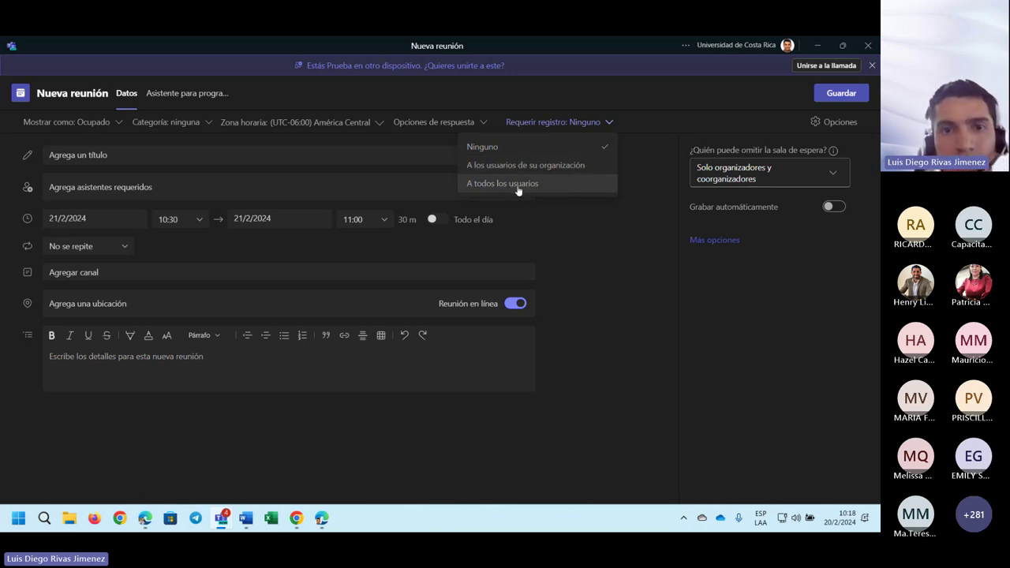
click(561, 190)
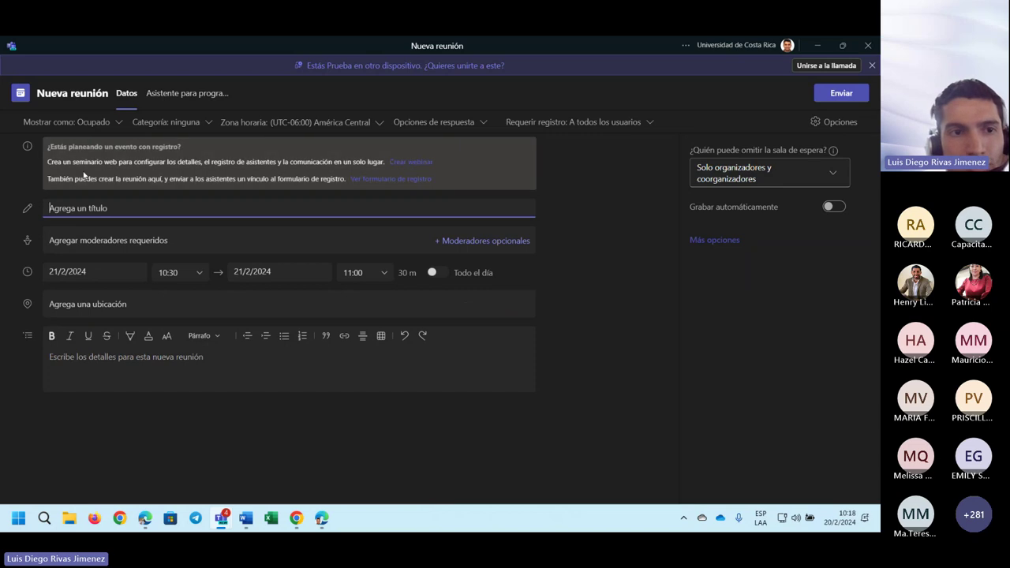
- Open Ver formulario de registro and maximize the registration form window
click(392, 180)
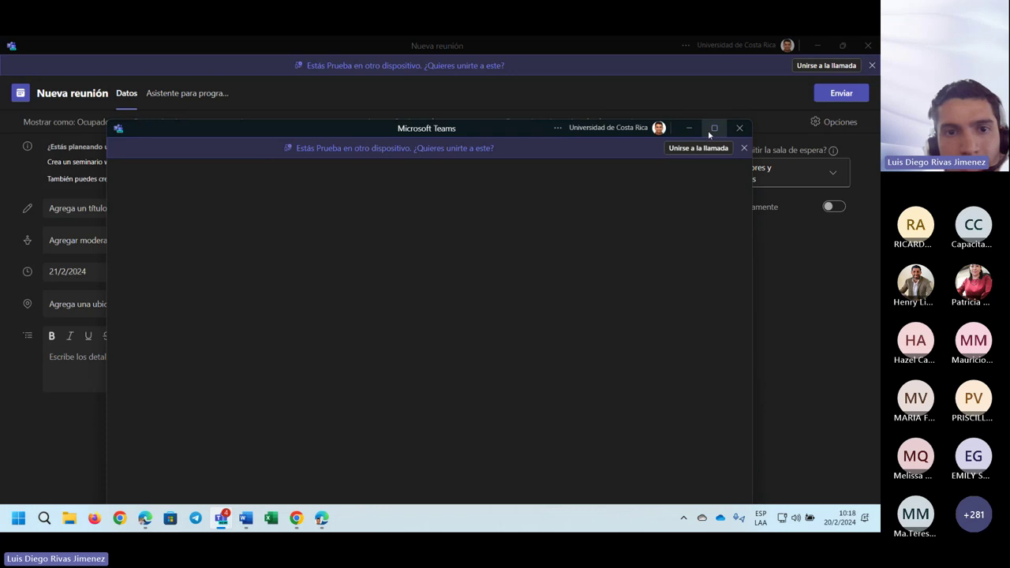
click(710, 129)
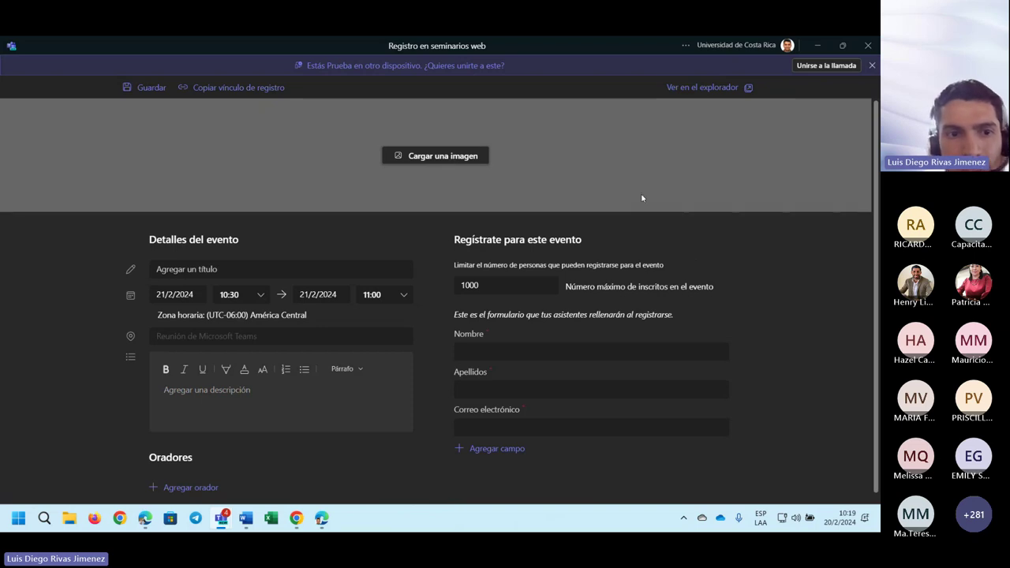
click(223, 269)
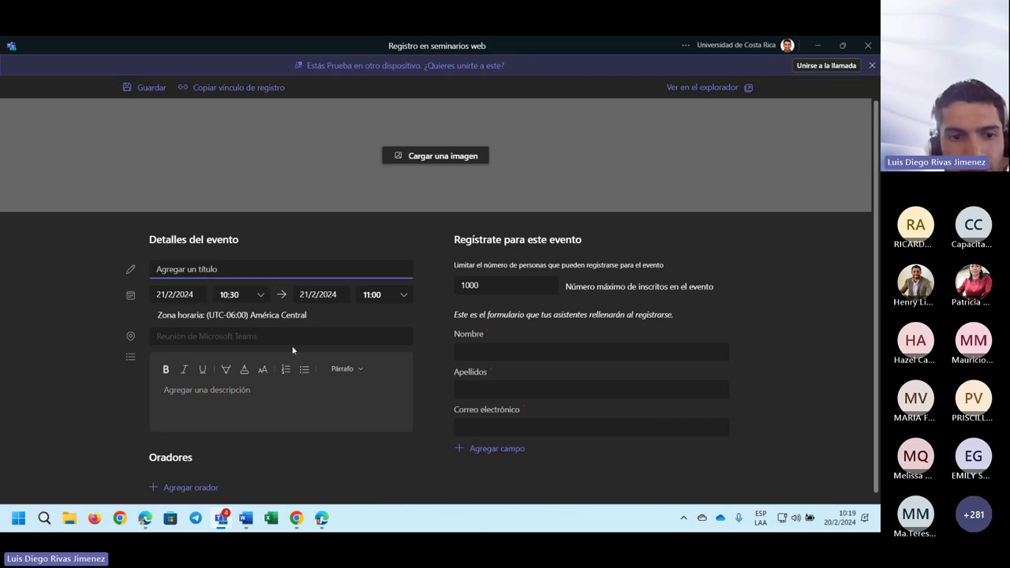
click(248, 388)
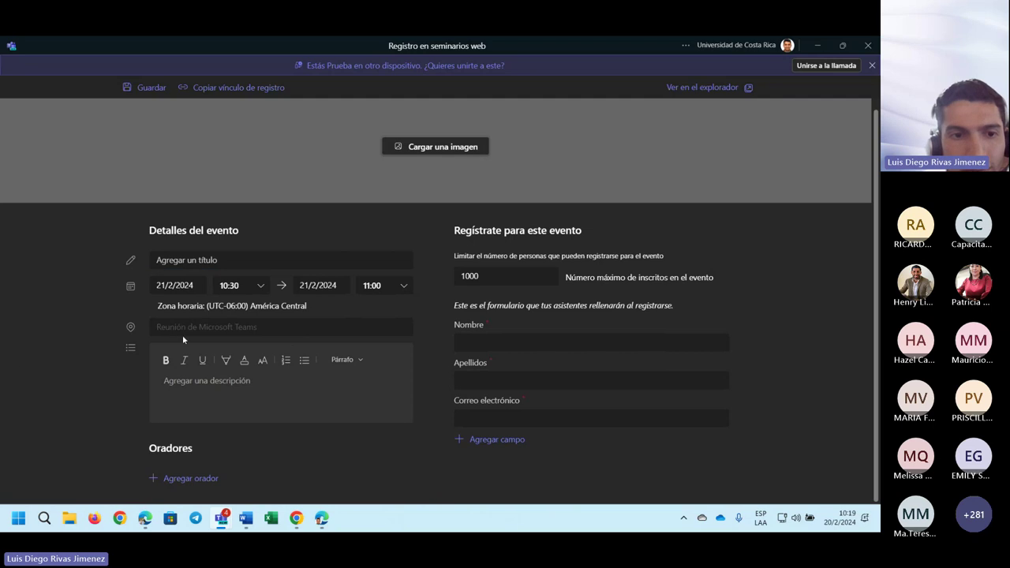
click(191, 478)
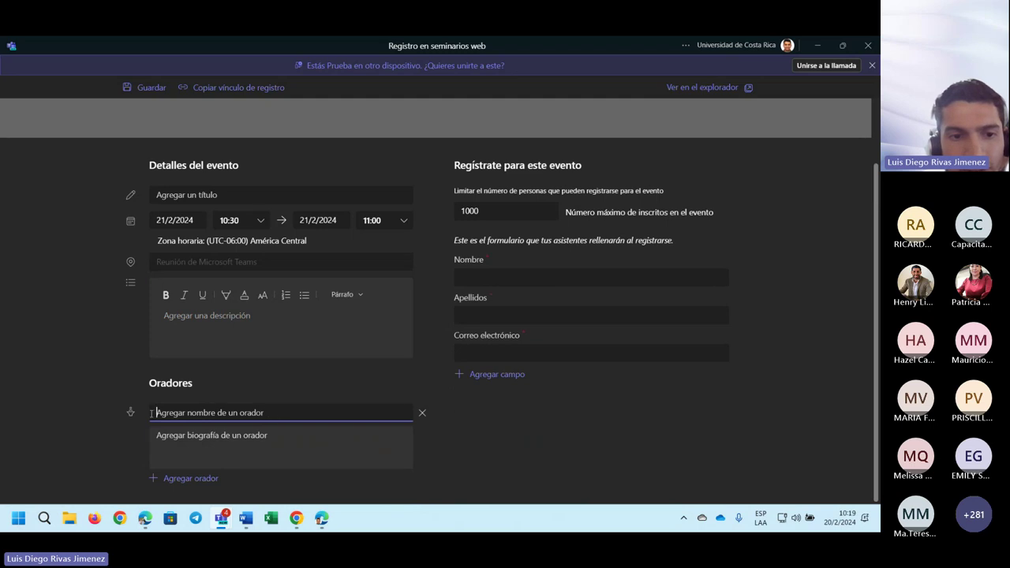
click(217, 442)
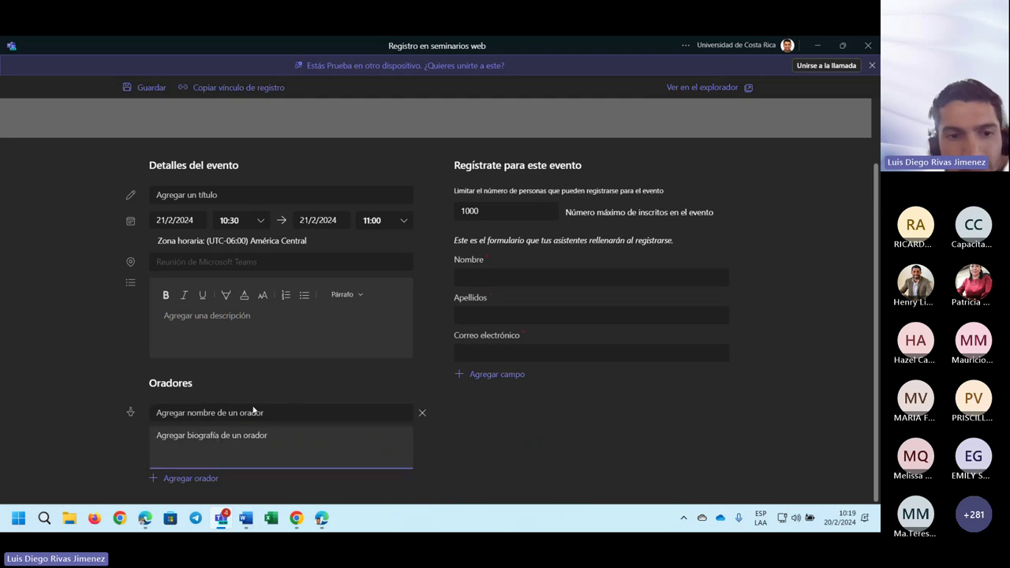
scroll(395, 408, up, 1)
scroll(555, 378, down, 1)
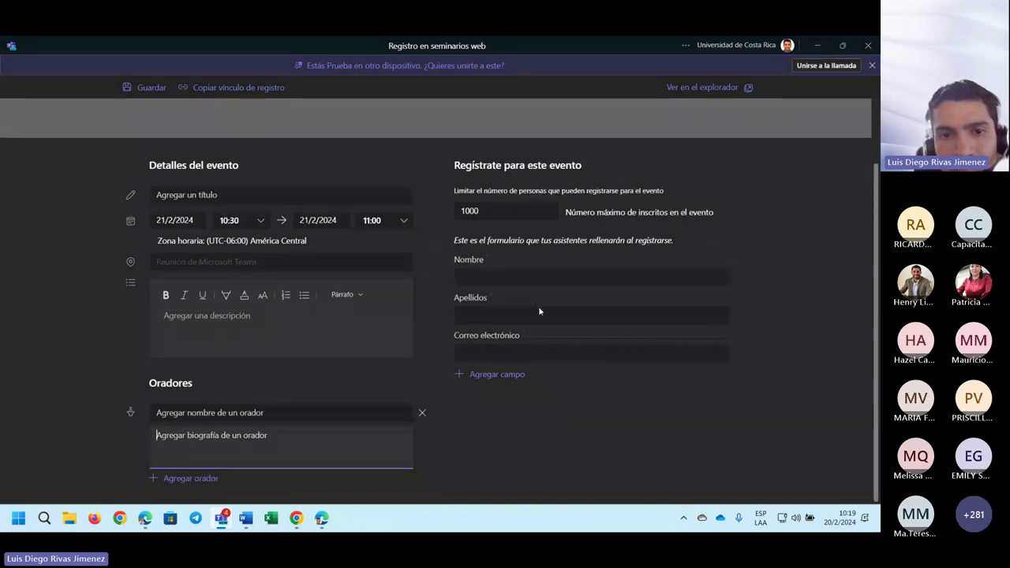
click(629, 390)
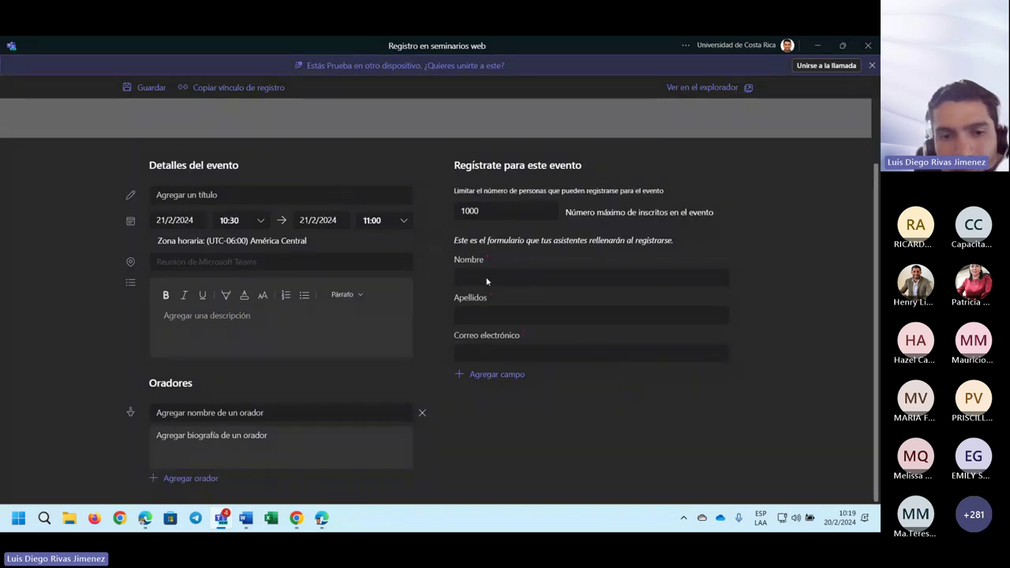
click(497, 375)
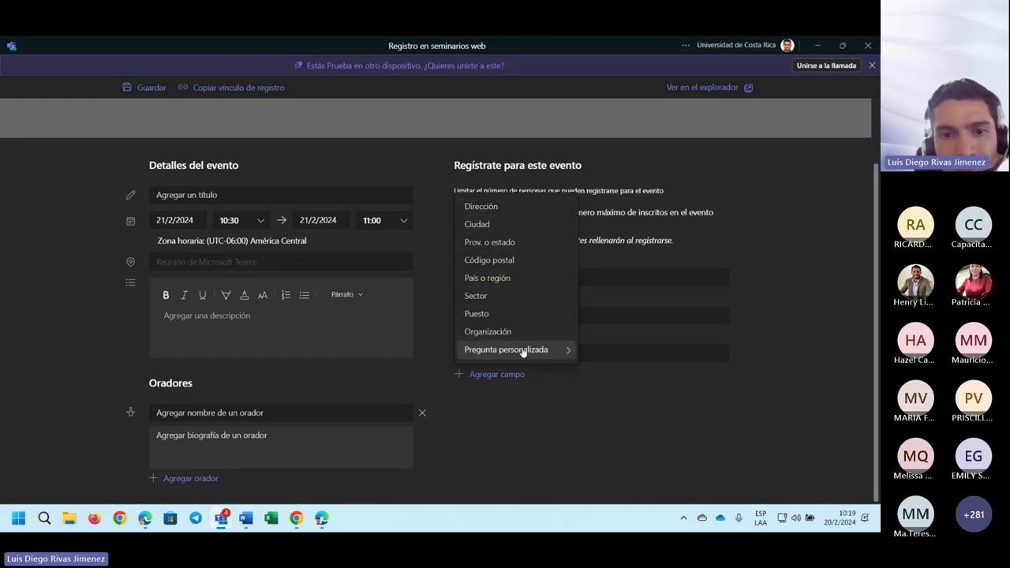
mouse_move(529, 352)
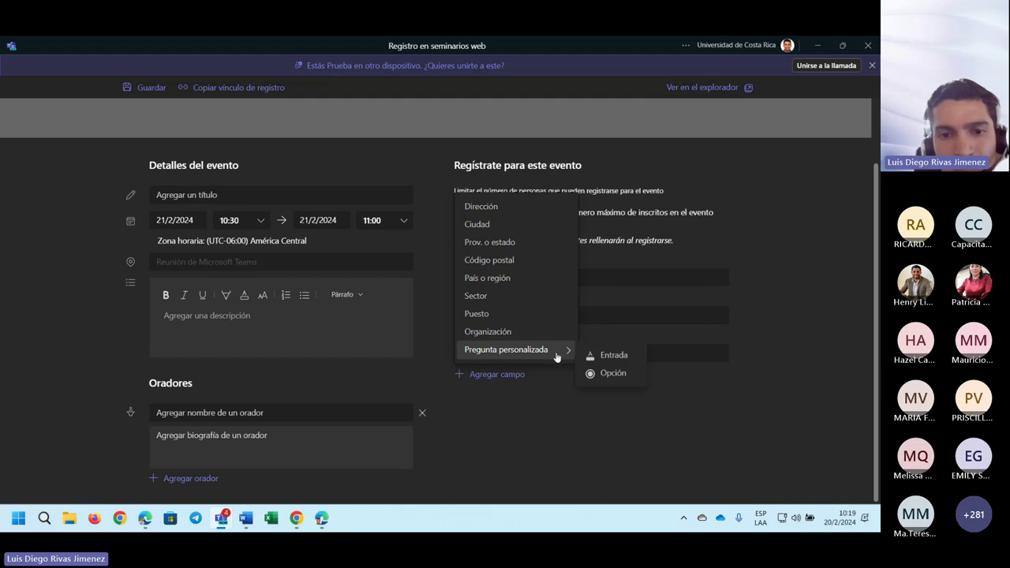
- Select the 1000 max-attendees value, then switch to the browser registration preview
click(614, 420)
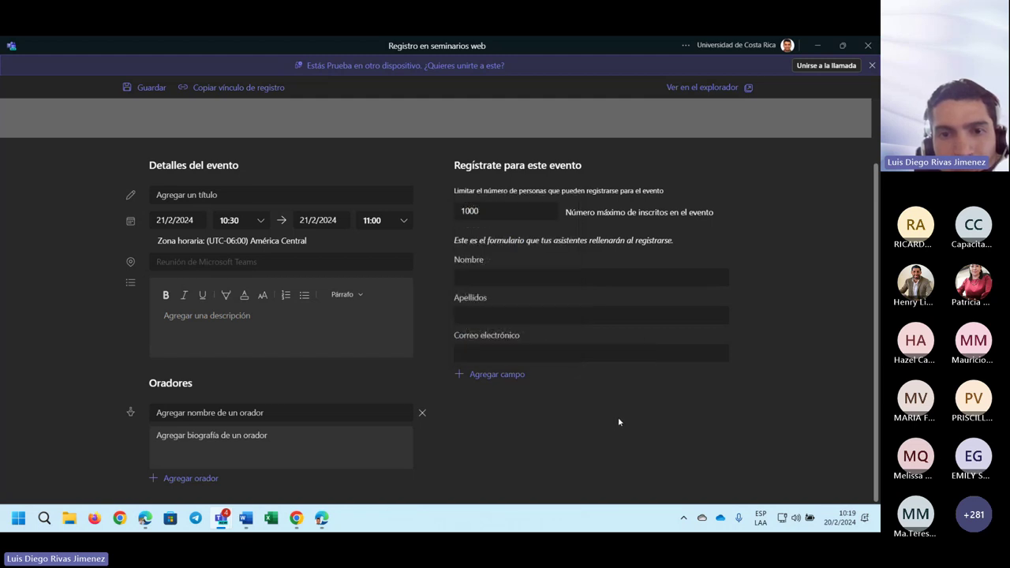
scroll(749, 285, up, 2)
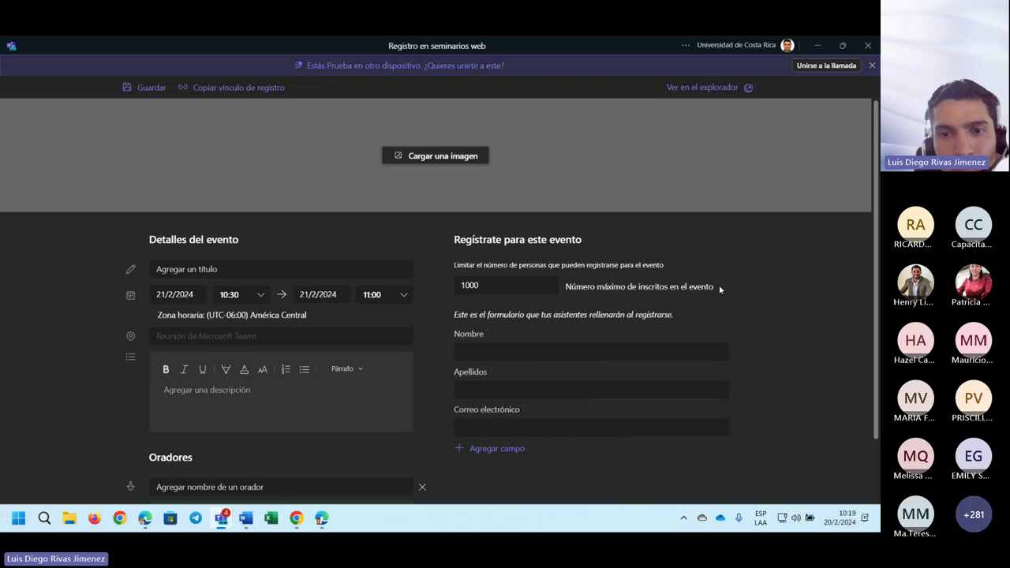
double_click(522, 289)
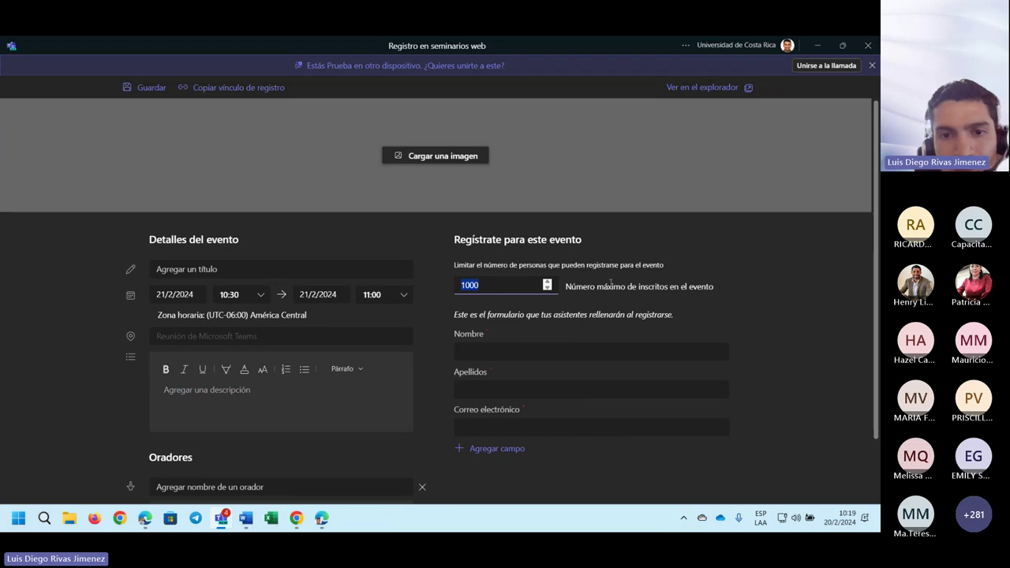
click(531, 297)
double_click(531, 297)
click(522, 293)
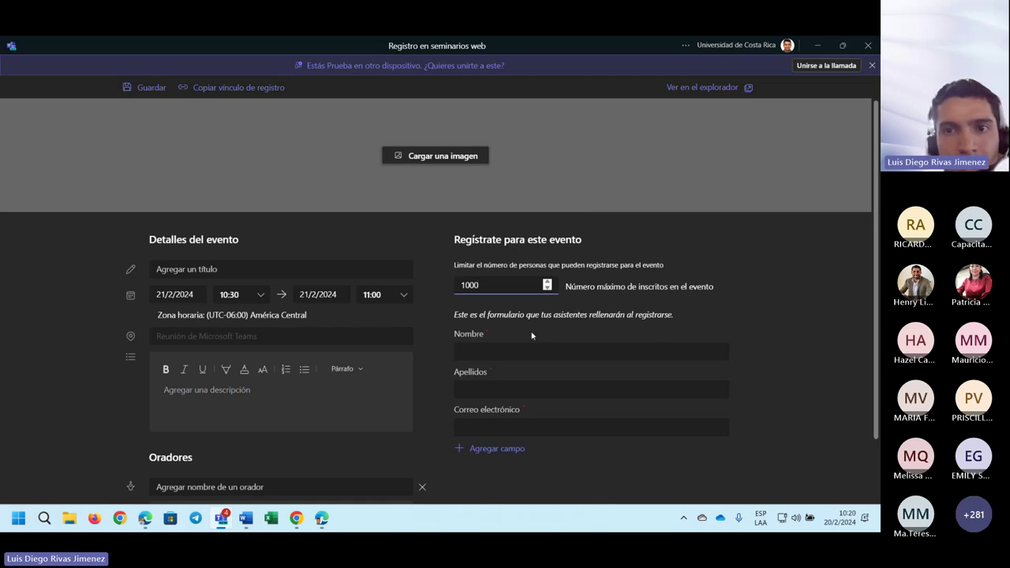
key(alt+Tab)
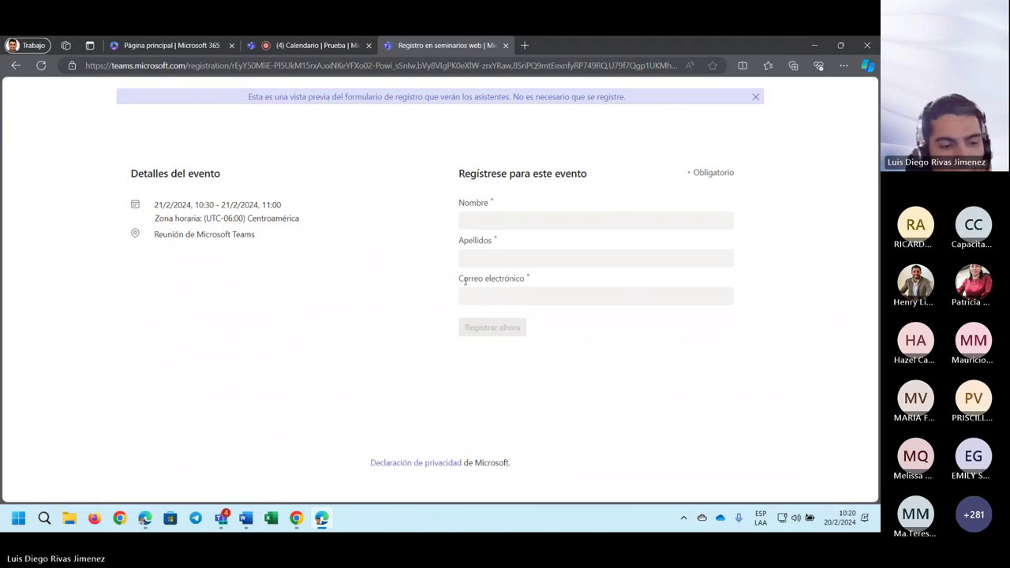
- Close the registration form preview tab and minimize Edge to return to Teams
click(841, 45)
click(716, 100)
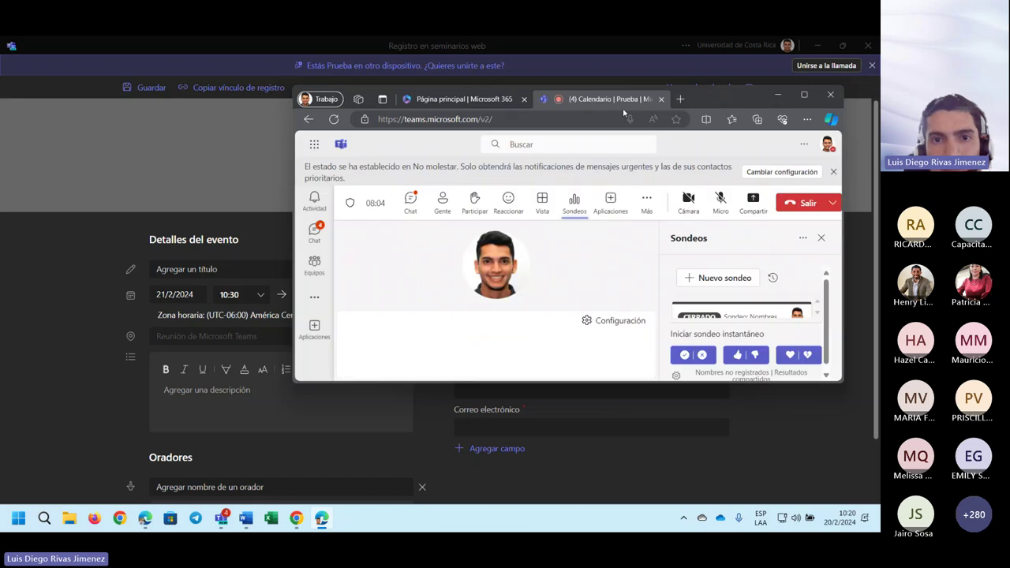
click(778, 94)
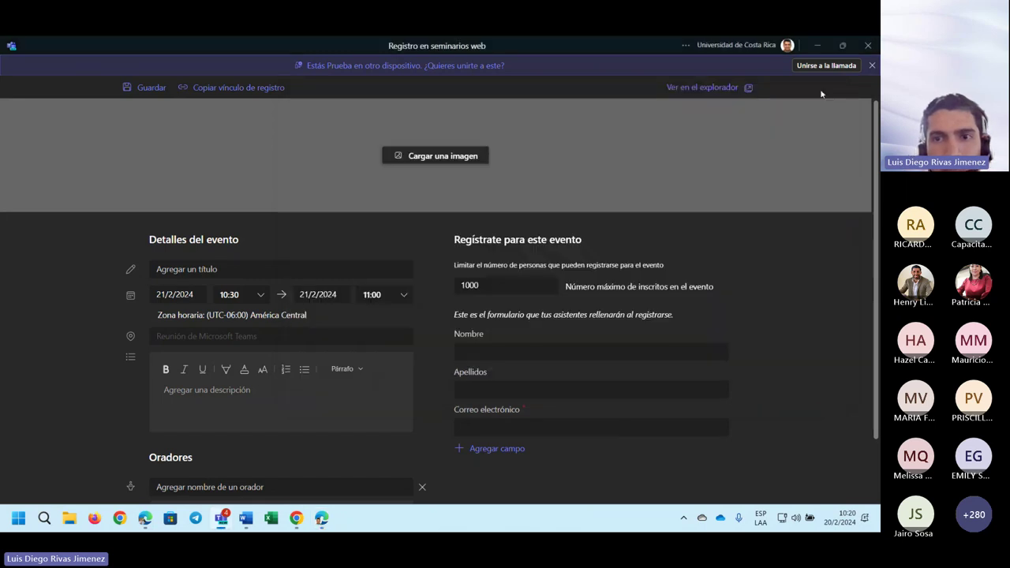
- Dismiss the 'Unirse a la llamada' banners and close the 'Registro en seminarios web' window
click(871, 68)
click(872, 68)
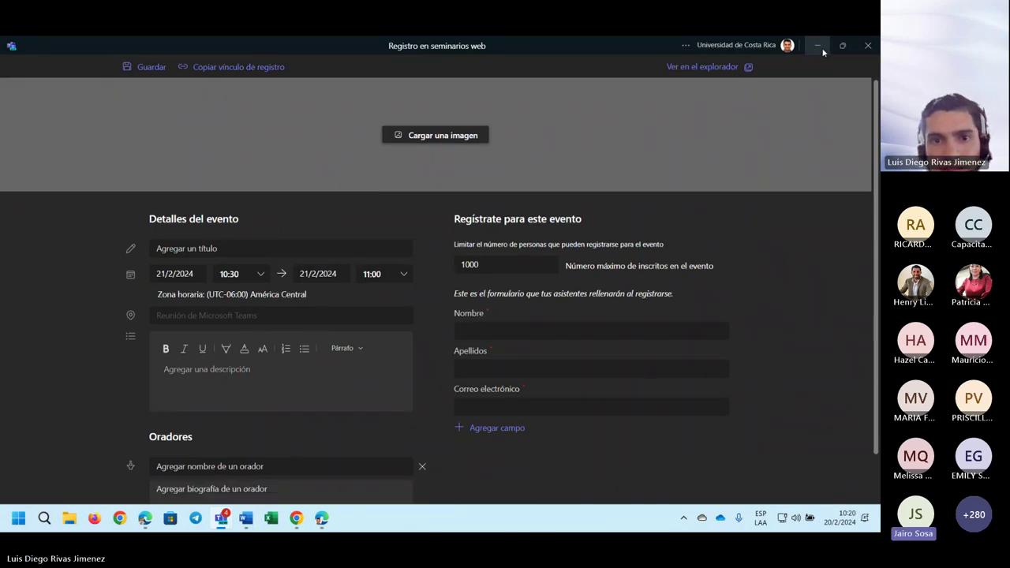
click(873, 50)
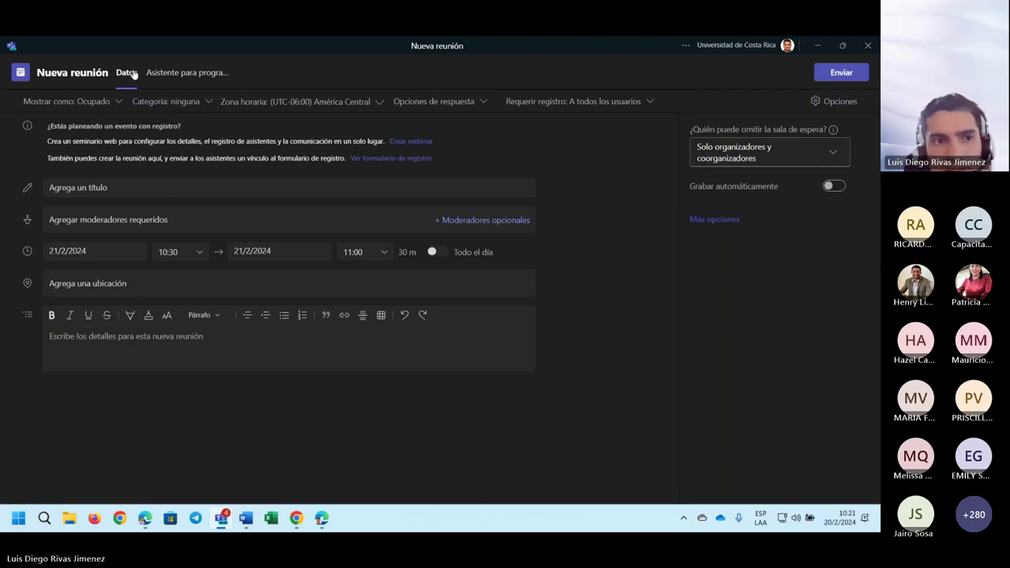
- Maximize the Nueva reunión window and open the 'No se repite' menu for custom recurrence
double_click(662, 45)
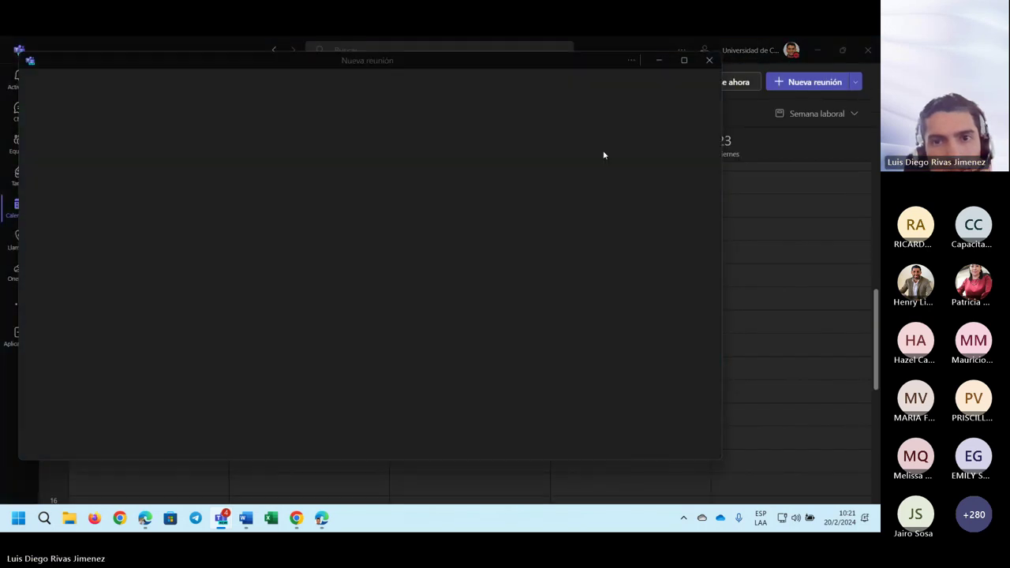
double_click(607, 60)
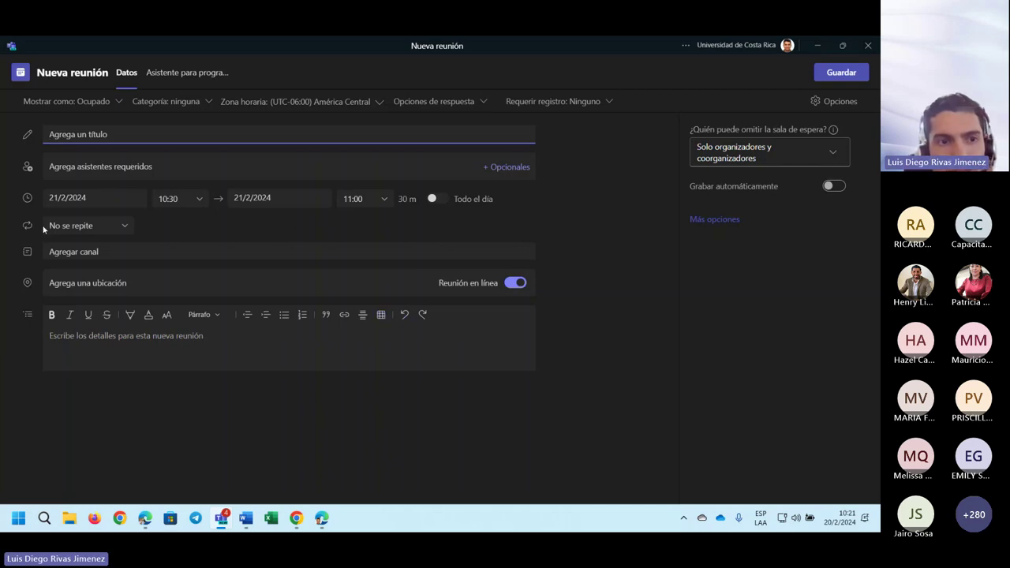
click(124, 227)
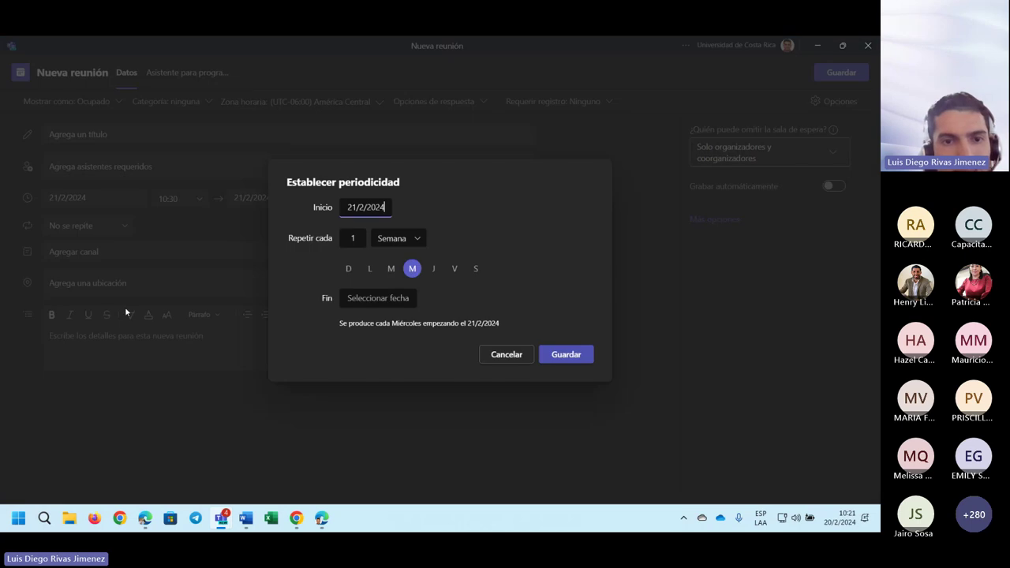
- Set the recurrence start to 27/2/2024, repeating every 1 week
click(383, 208)
click(839, 518)
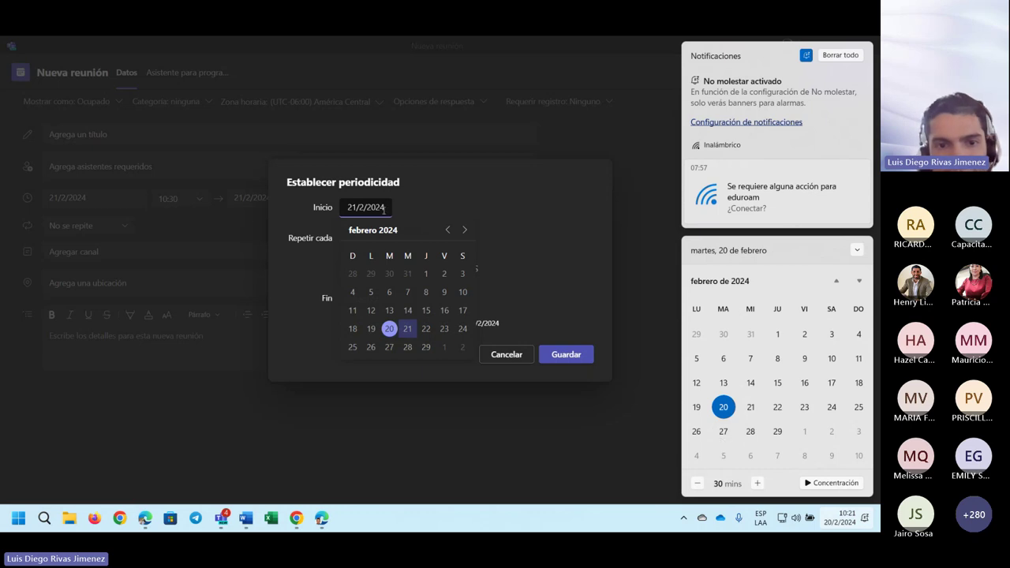
click(392, 348)
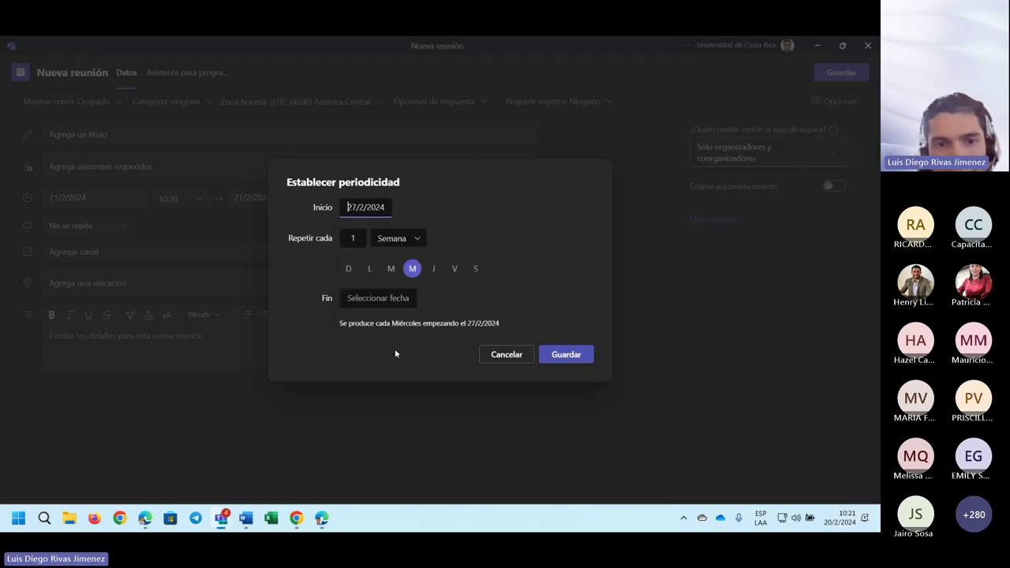
click(351, 237)
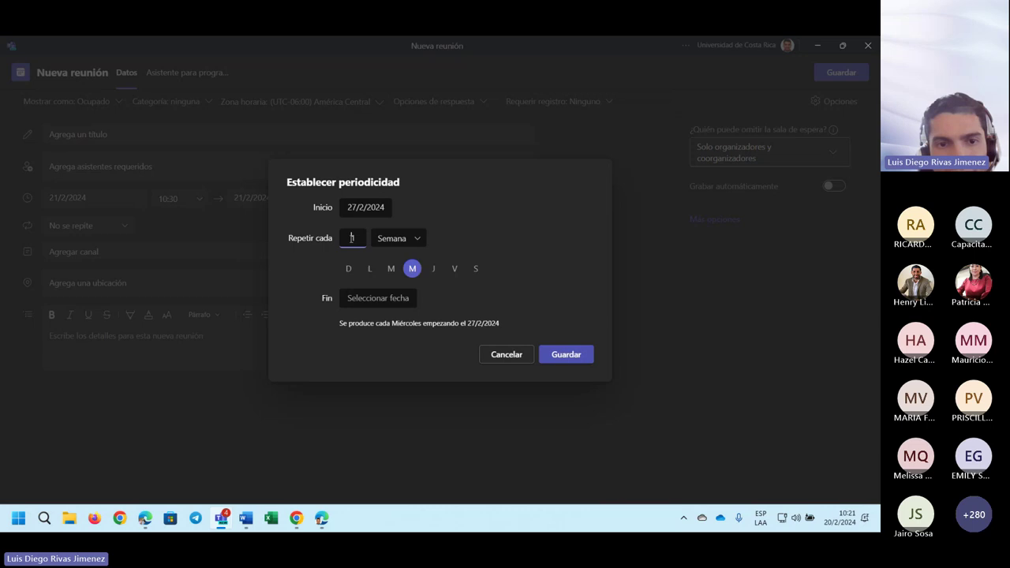
click(408, 235)
click(460, 233)
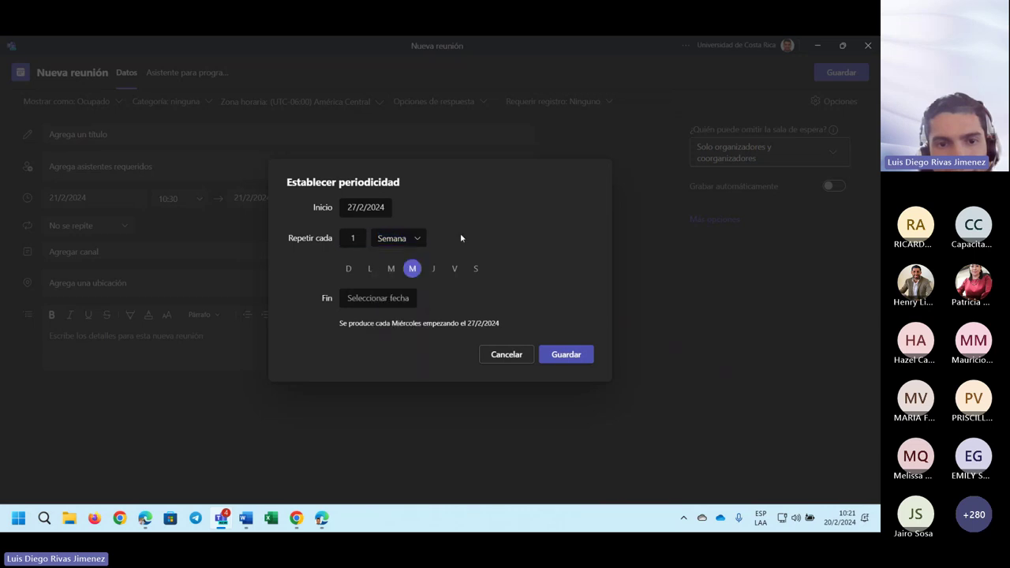
- Set the recurrence end date to 27/5/2024 and save the weekly schedule
click(398, 298)
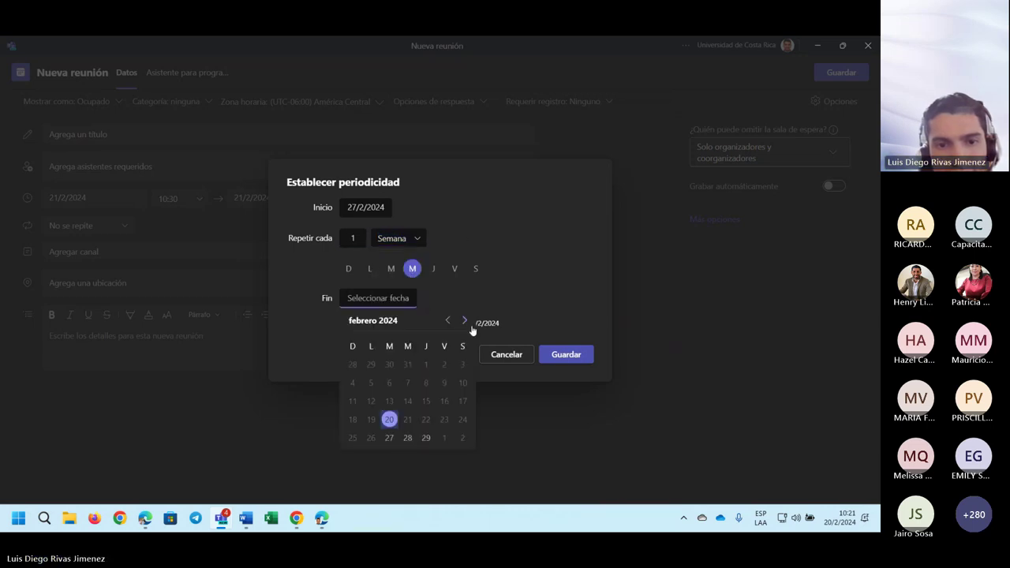
click(465, 321)
click(465, 321)
click(464, 321)
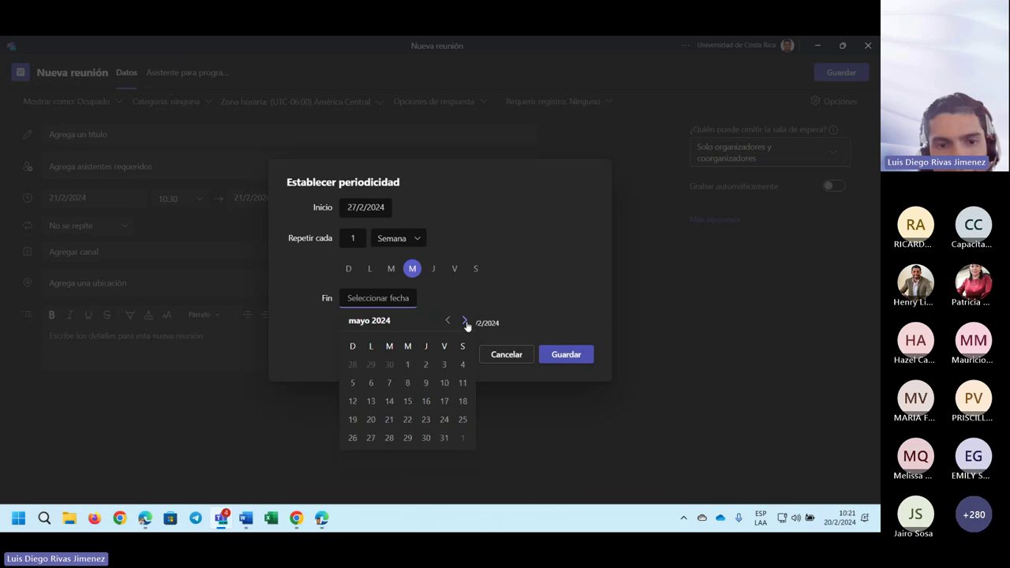
click(376, 444)
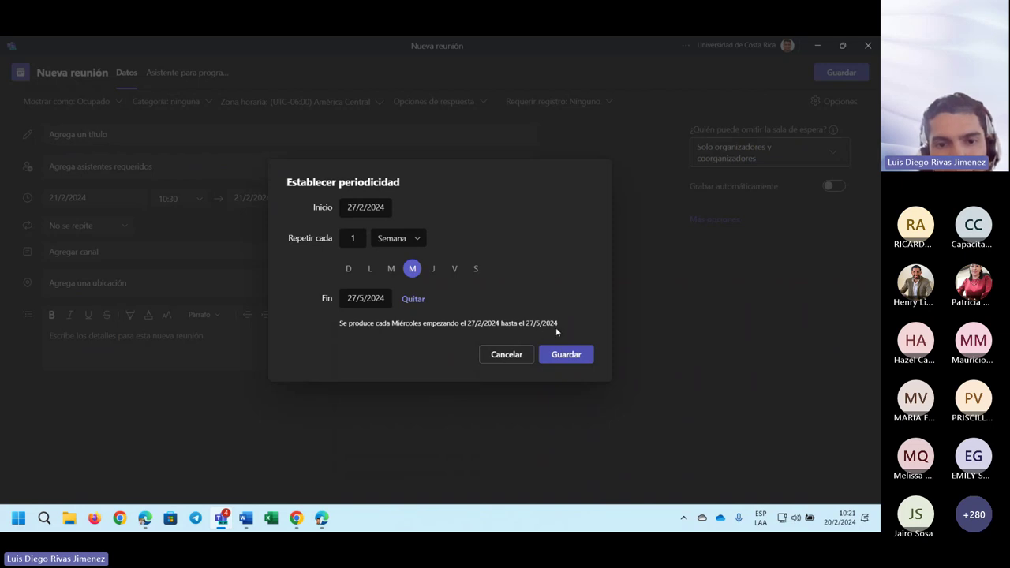
click(566, 357)
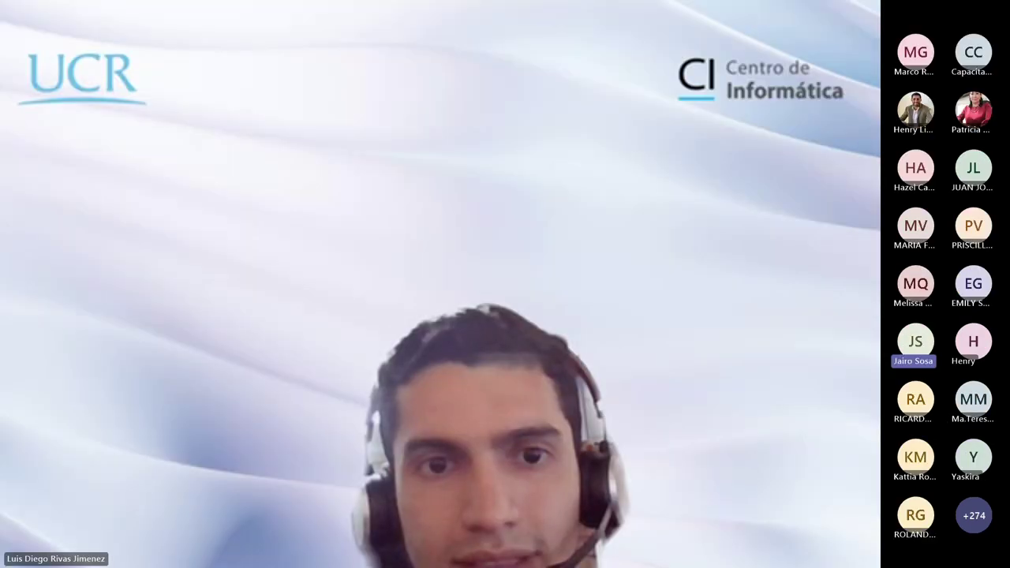
- Stop sharing and switch to the 'Presentación teams ucr' Microsoft 365 diagram tab
click(503, 49)
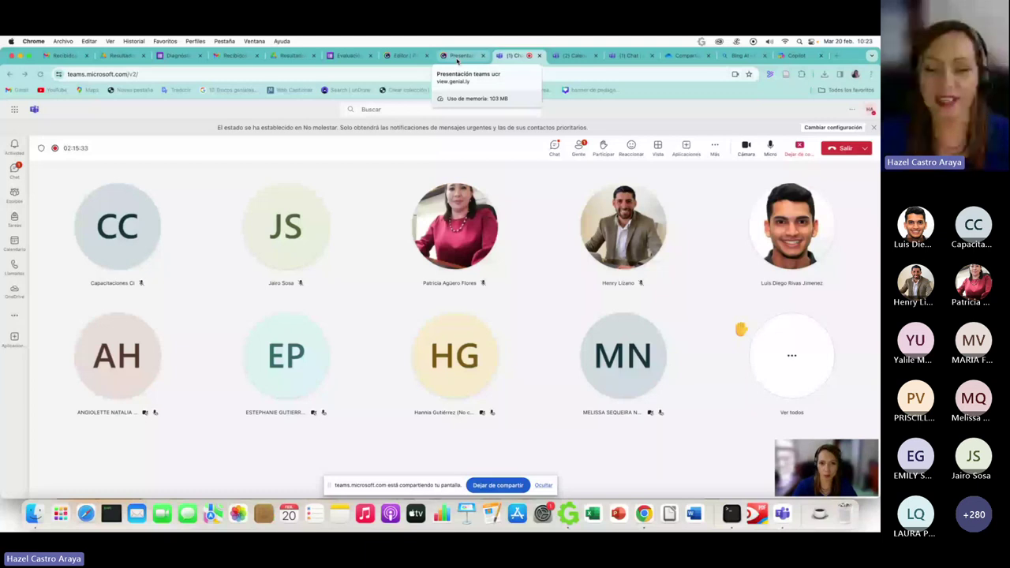
click(457, 56)
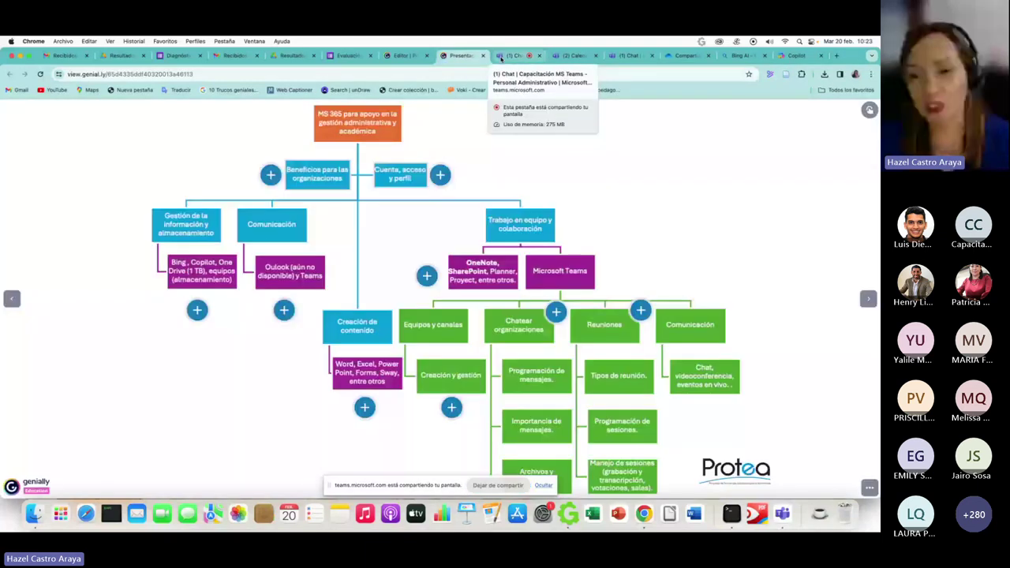